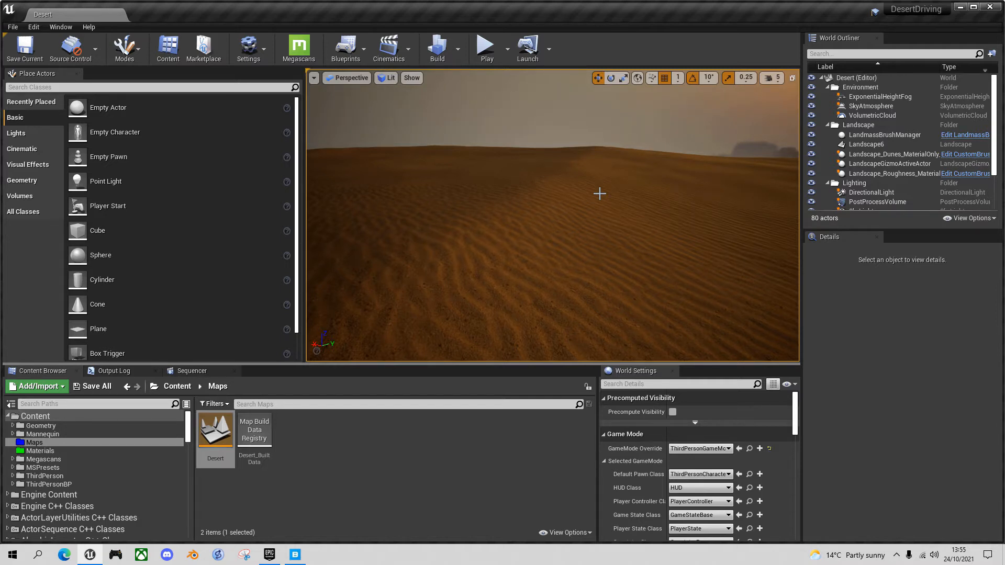
# - Play-test the Desert level by walking the third-person character across the dunes, and stop the play session
pyautogui.hotkey('alt', 'p')
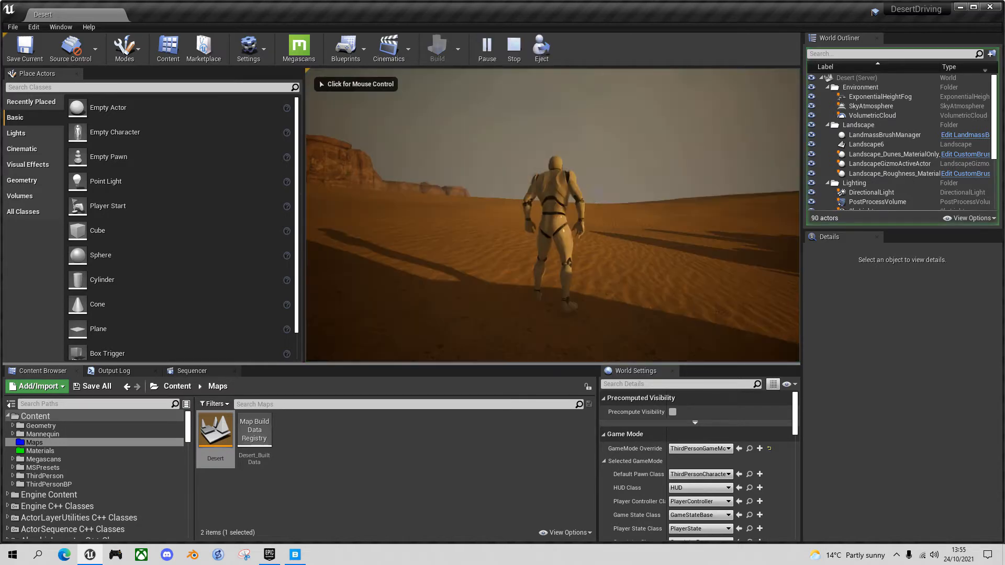
pyautogui.click(594, 198)
pyautogui.press('w')
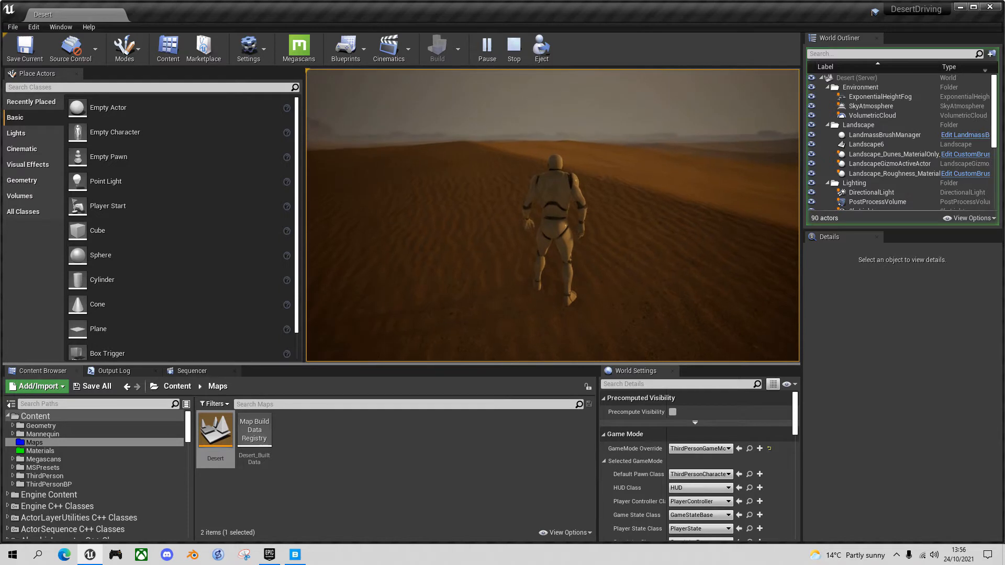
pyautogui.press('Escape')
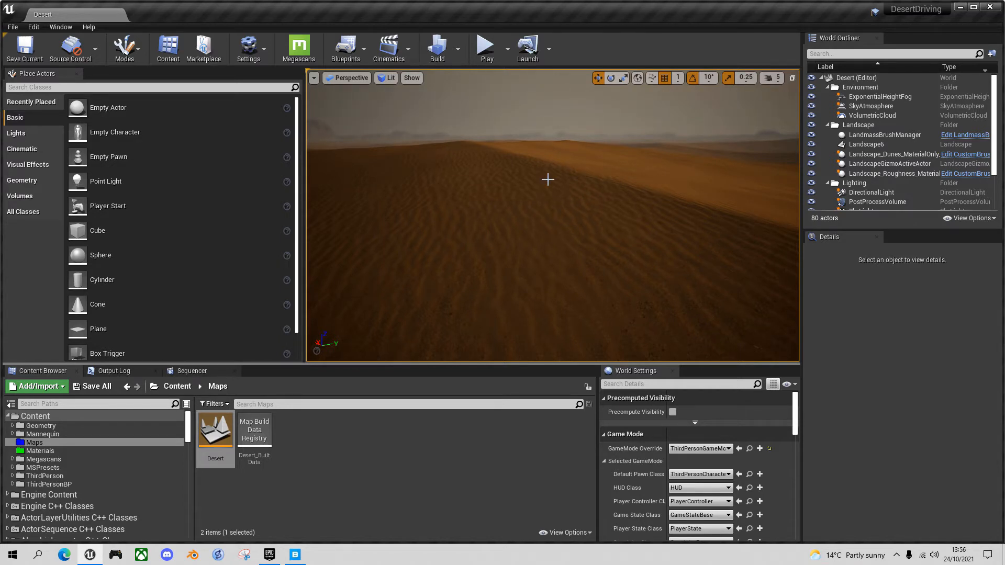
# - Switch to the Epic Games Launcher and browse the Marketplace's Free For The Month products
pyautogui.click(269, 554)
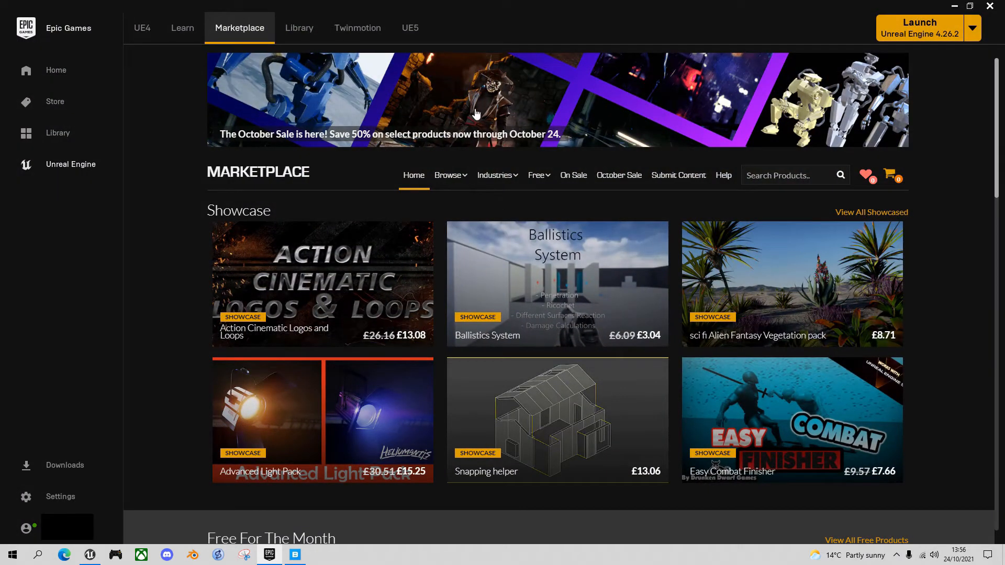
pyautogui.moveTo(536, 178)
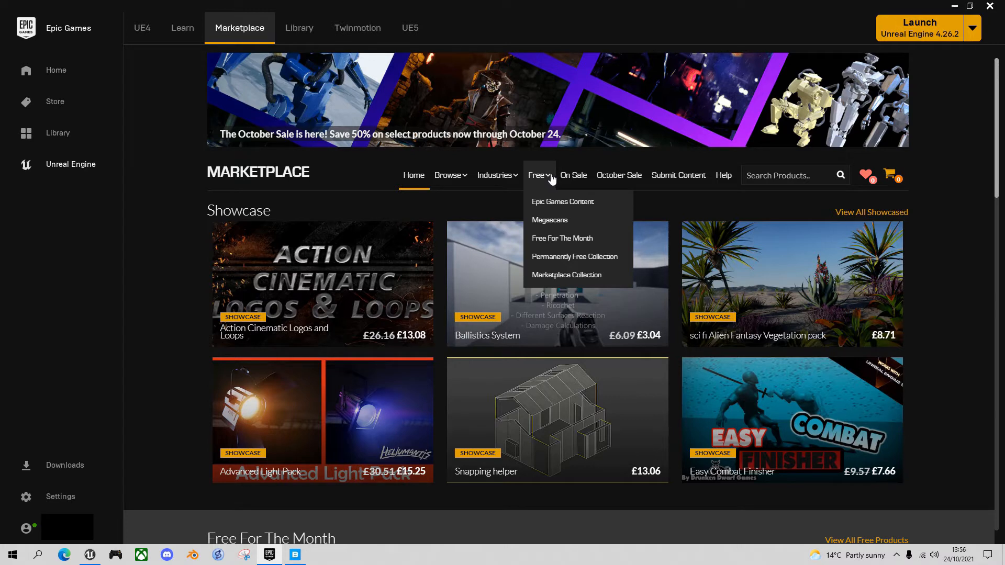
pyautogui.click(561, 240)
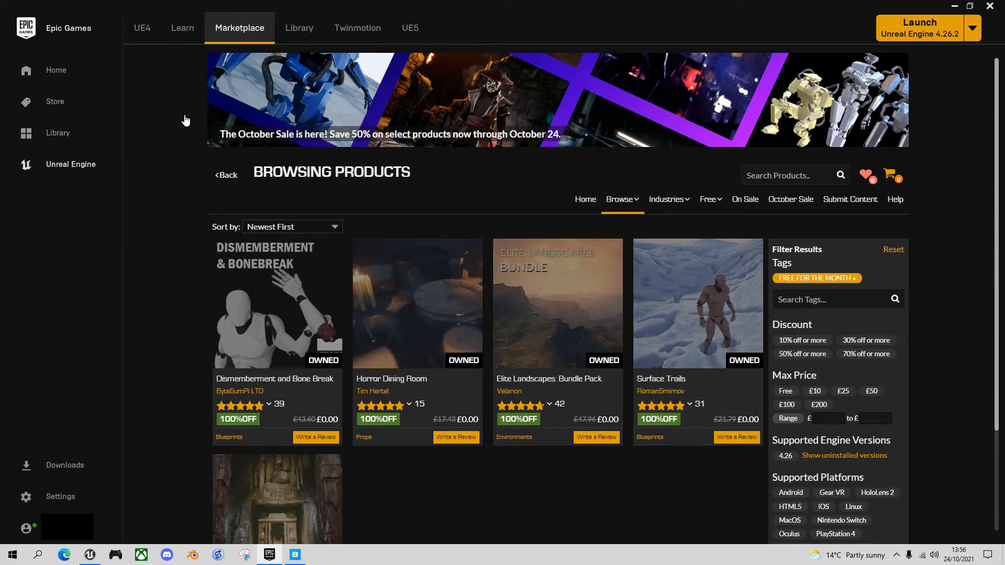
# - Find Vehicle Variety Pack in the library's vault and view its product page
pyautogui.click(308, 32)
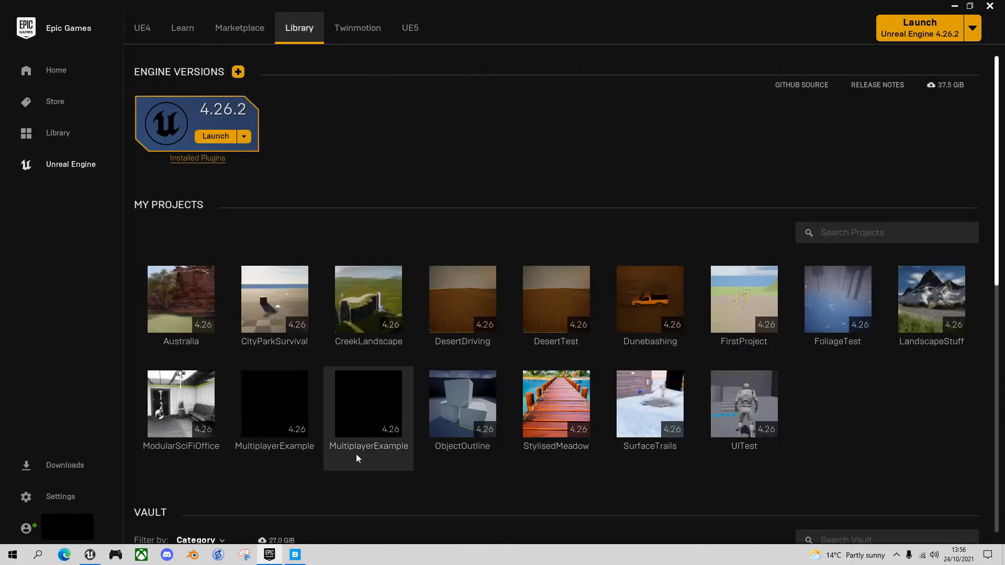
pyautogui.scroll(-3, 354, 448)
pyautogui.scroll(-8, 356, 447)
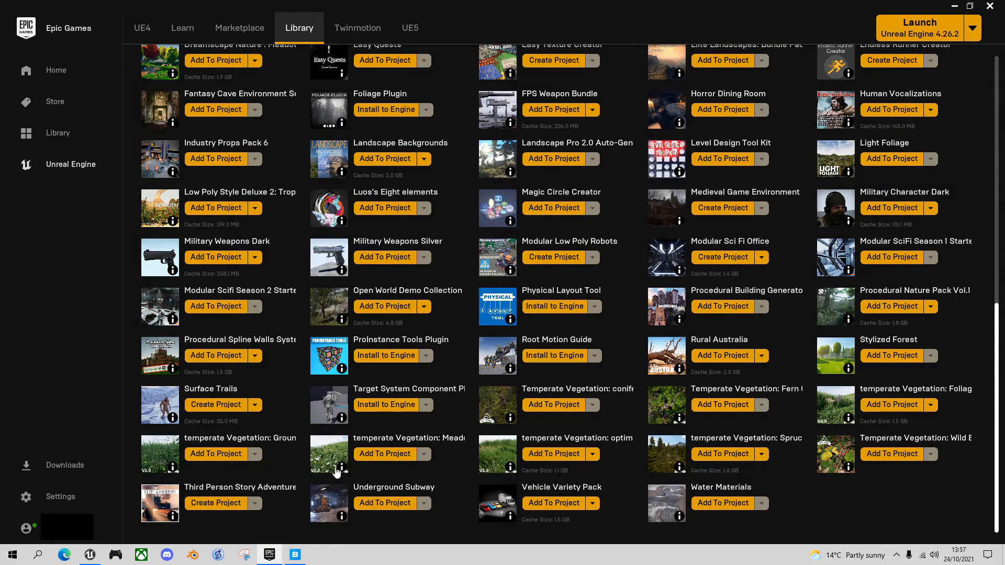
pyautogui.click(557, 488)
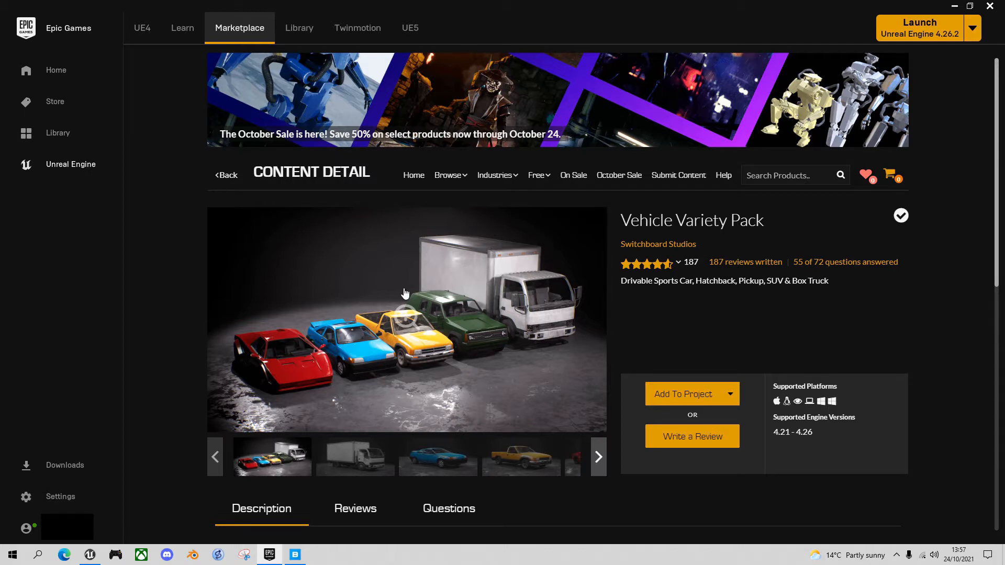
# - Add the Vehicle Variety Pack from the library's vault to the DesertDriving project
pyautogui.click(307, 32)
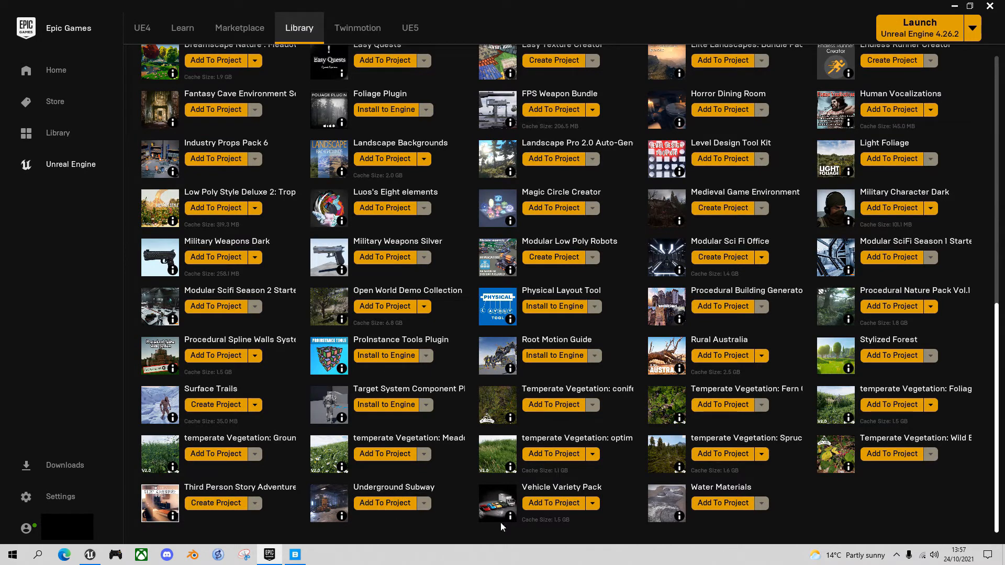
pyautogui.click(557, 504)
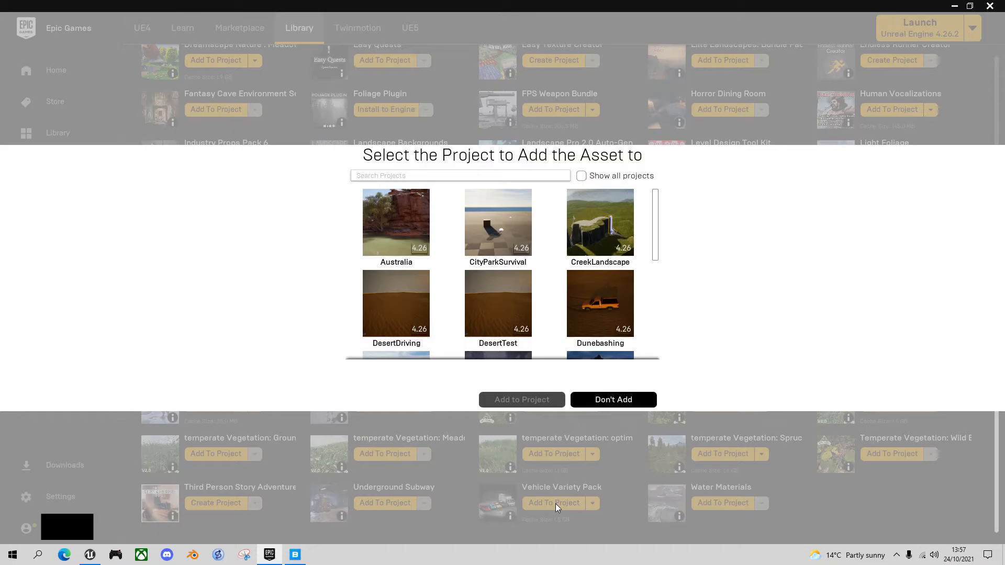
pyautogui.click(384, 298)
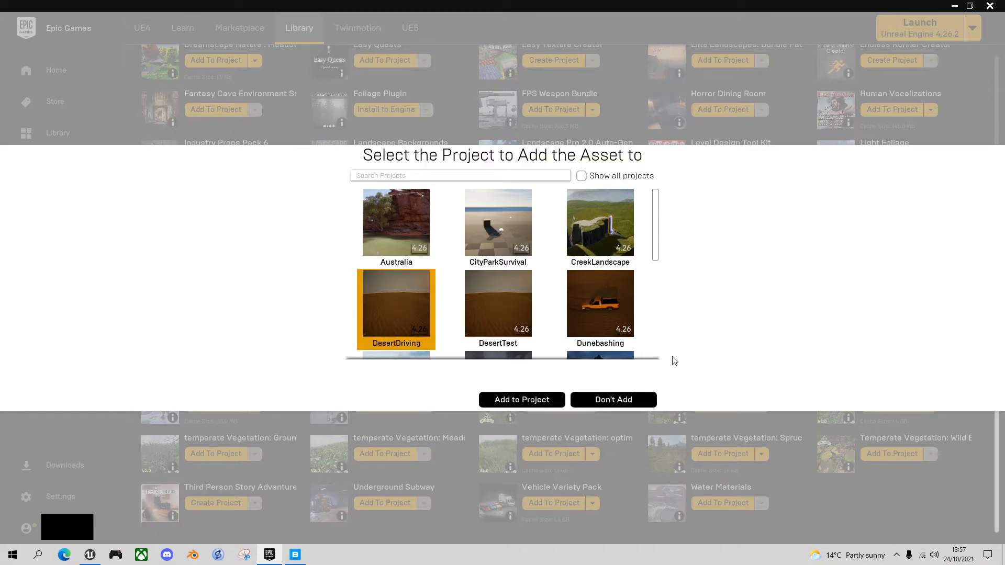
pyautogui.click(548, 402)
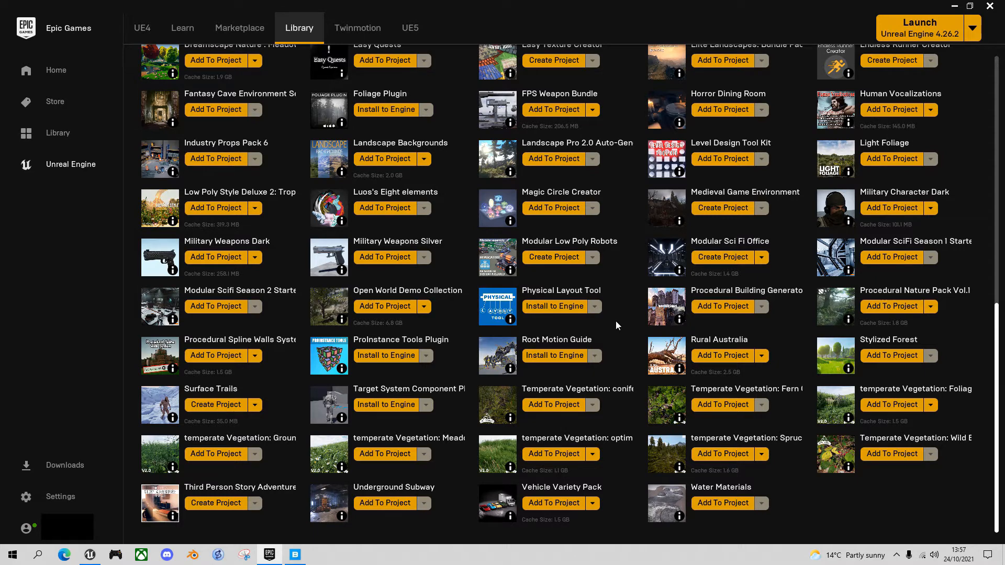
# - Open the SurfaceTrails project from the launcher's project library
pyautogui.scroll(2, 615, 323)
pyautogui.scroll(7, 615, 322)
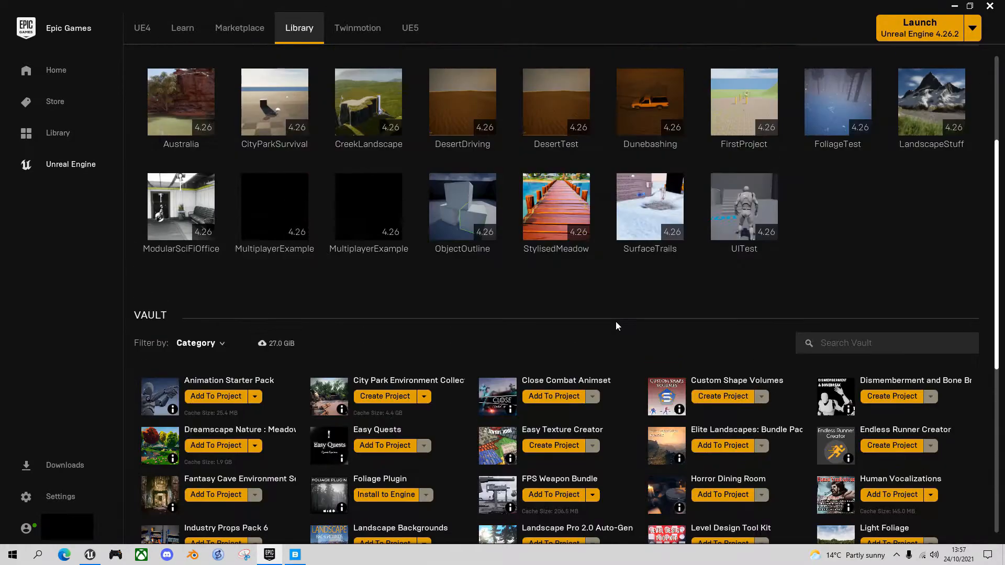
pyautogui.doubleClick(652, 217)
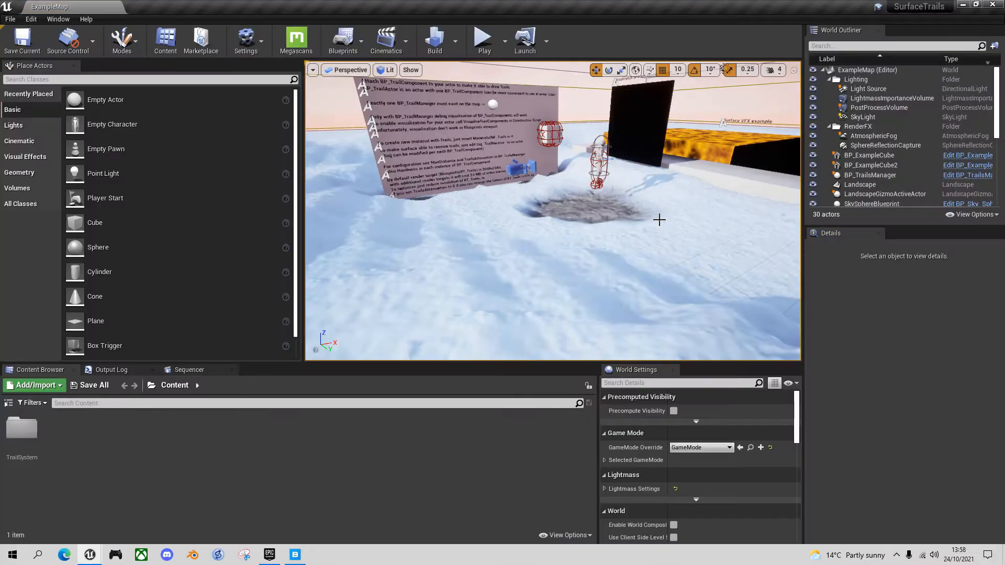
# - Migrate the TrailSystem folder with all its listed assets into the DesertDriving project's Content folder
pyautogui.click(31, 441)
pyautogui.rightClick(31, 441)
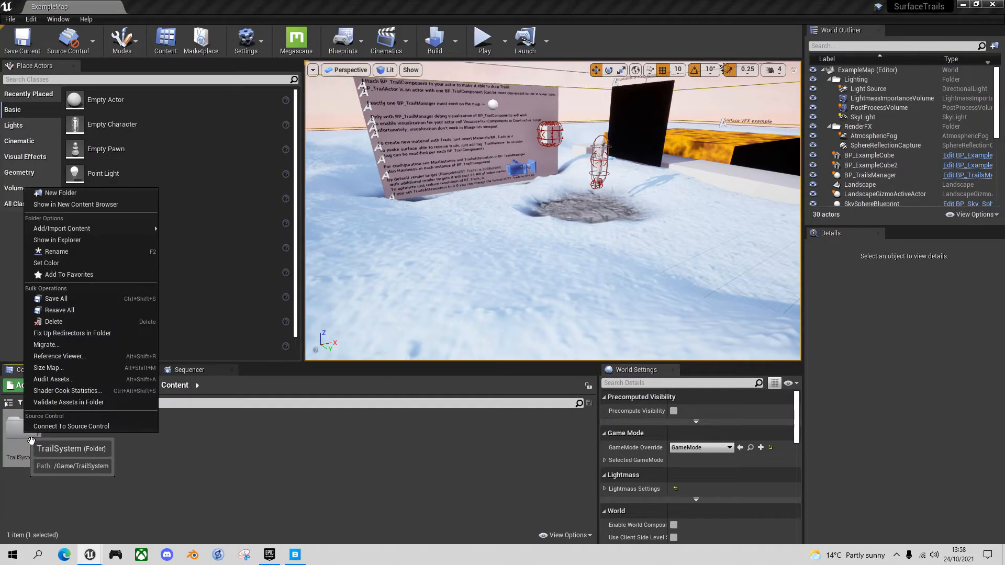
pyautogui.click(68, 344)
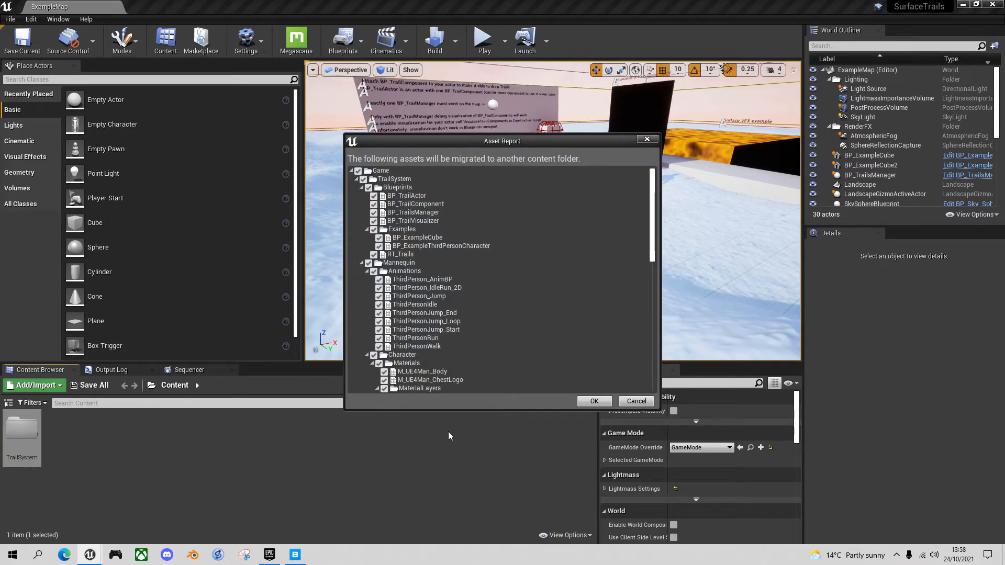
pyautogui.click(595, 401)
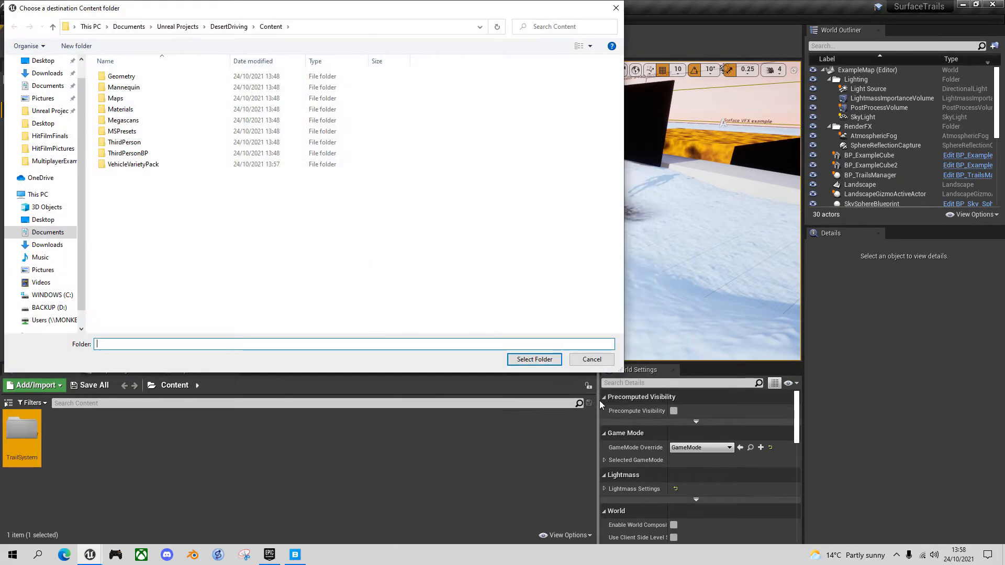
pyautogui.click(228, 27)
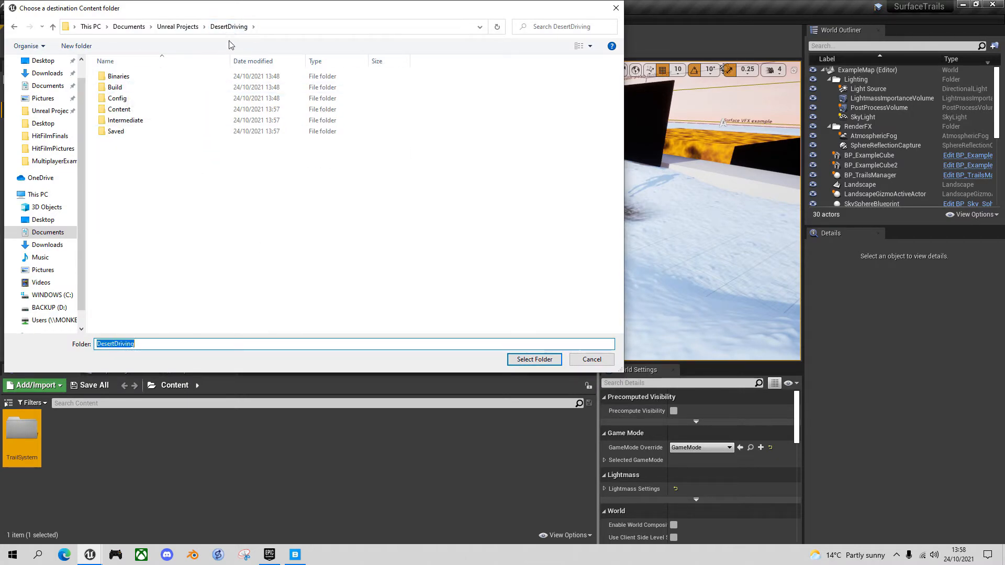
pyautogui.doubleClick(129, 109)
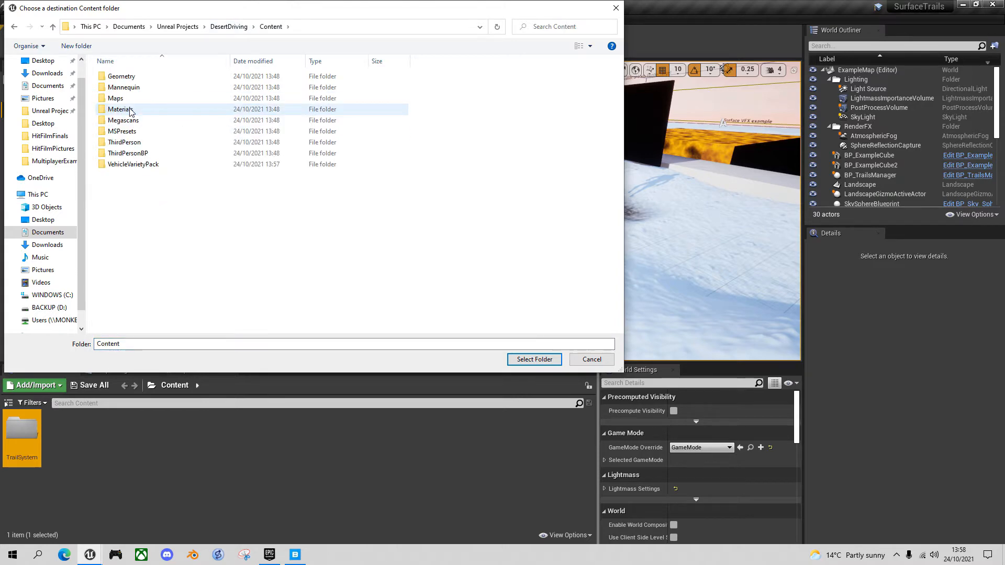
pyautogui.click(534, 360)
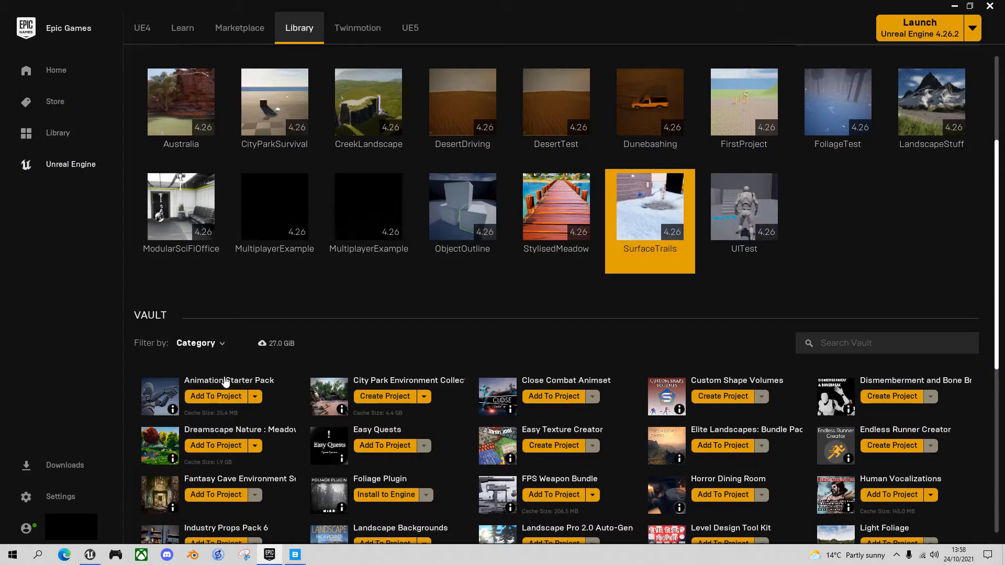
# - Switch back to the DesertDriving project in Unreal Editor and set the level's GameMode Override to BP_Pickup_Gamemode
pyautogui.click(91, 557)
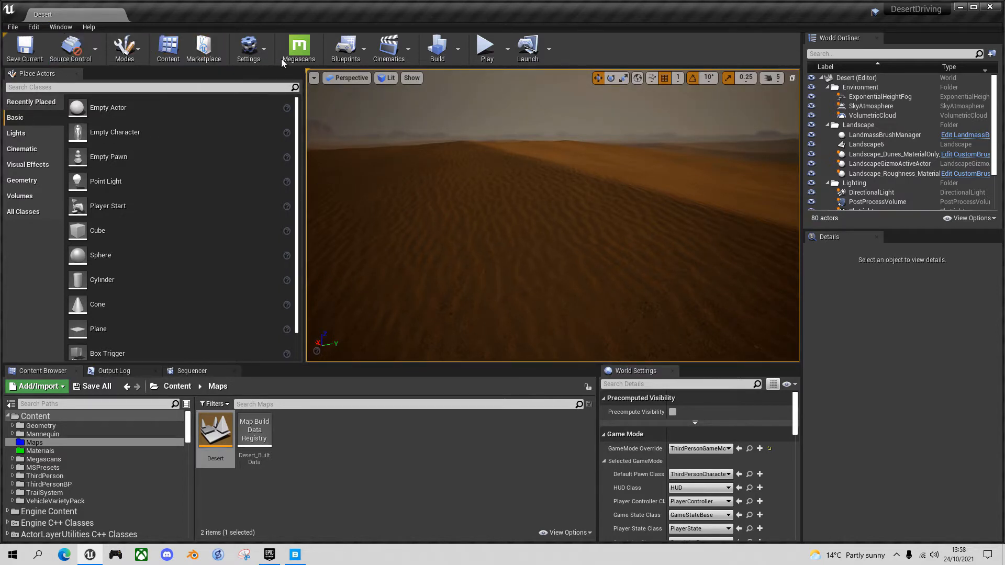
pyautogui.click(260, 50)
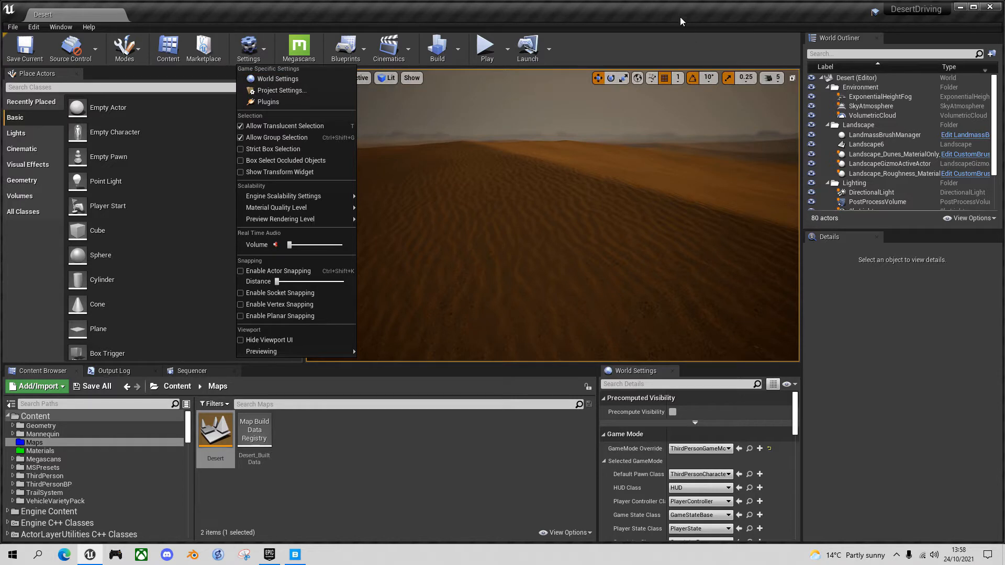
pyautogui.click(728, 449)
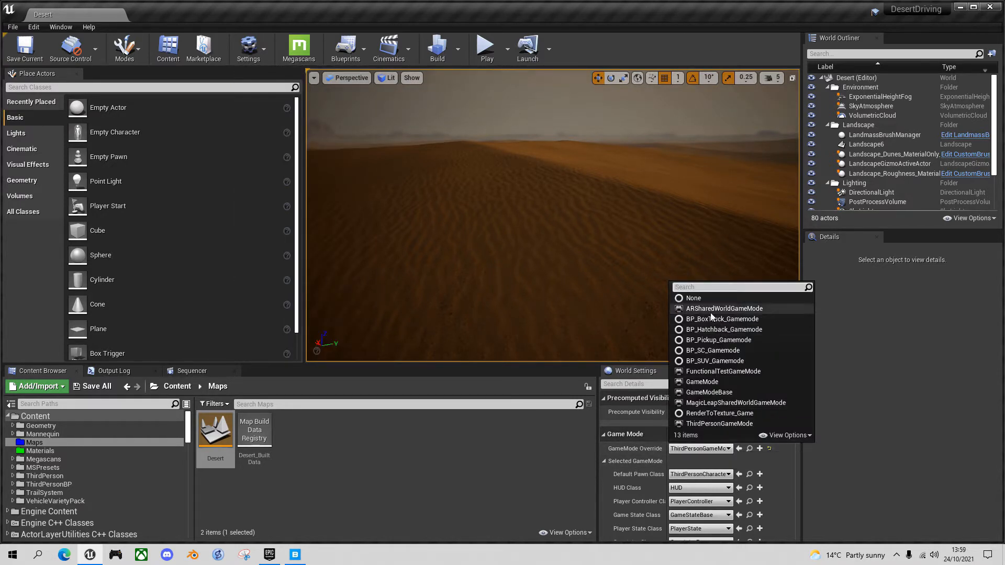
pyautogui.click(727, 340)
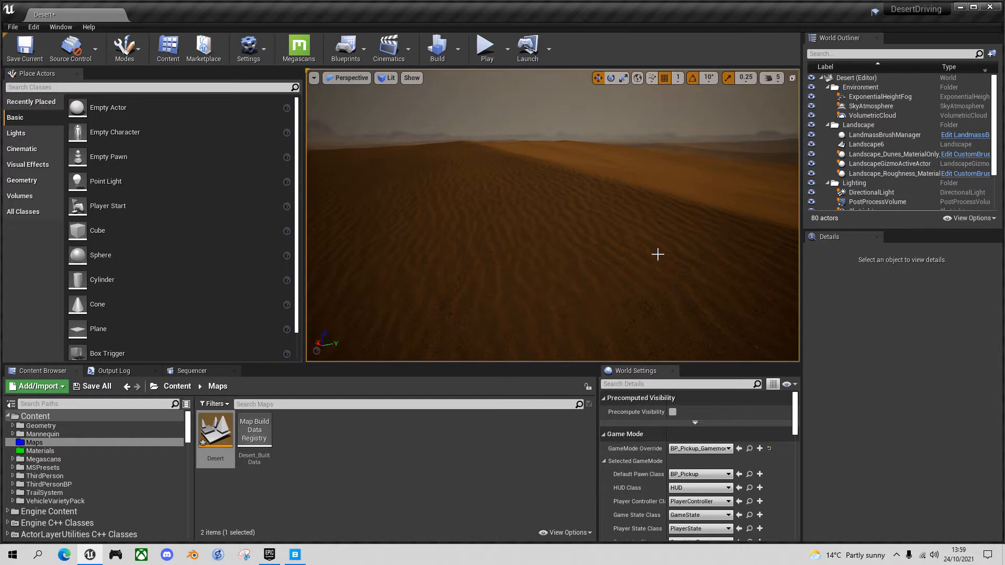
# - Play-test the Desert level by driving the pickup across the dunes with turns both ways, and end the play session
pyautogui.hotkey('alt', 'p')
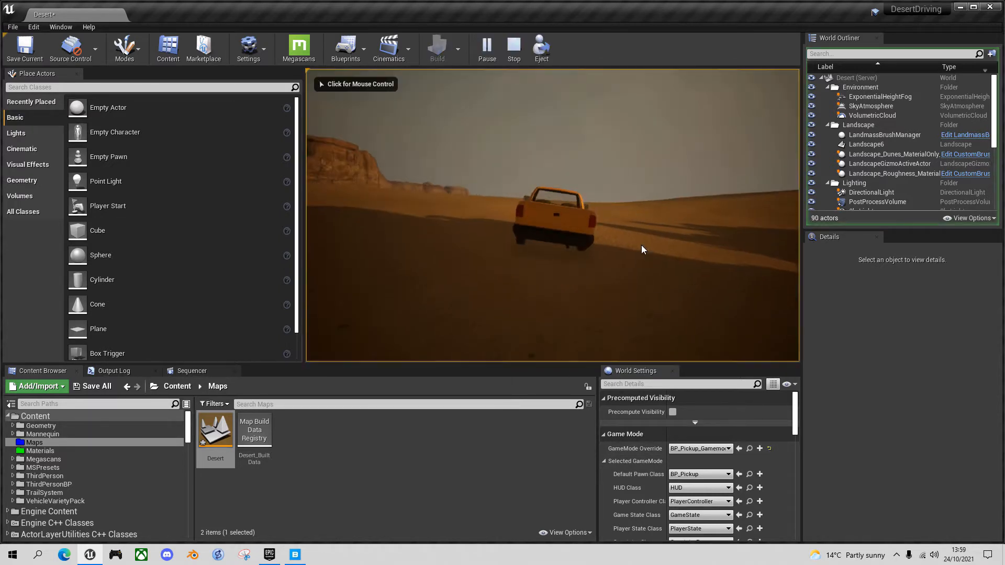
pyautogui.click(620, 224)
pyautogui.press('w')
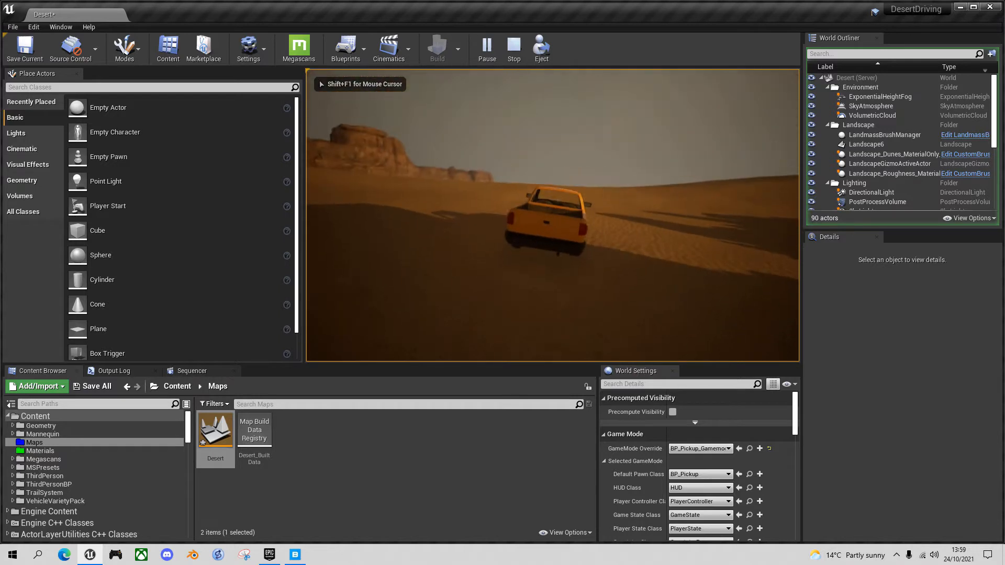
pyautogui.press('d')
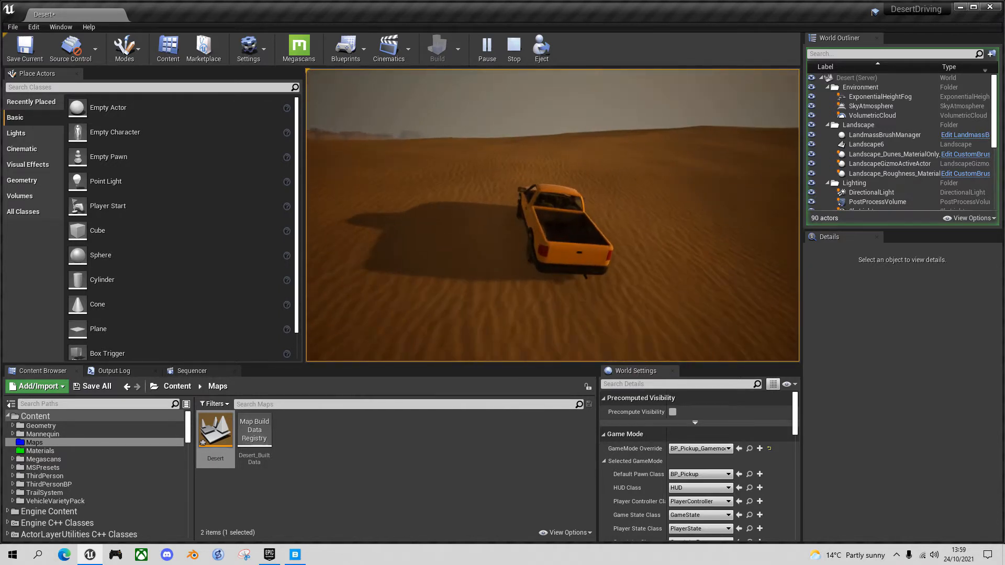
pyautogui.press('d')
pyautogui.press('a')
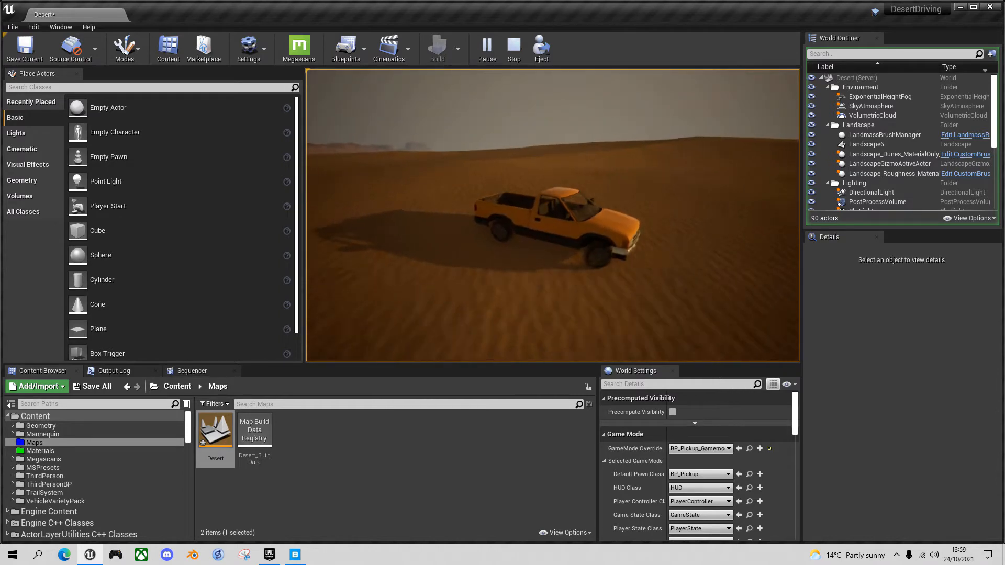
pyautogui.press('a')
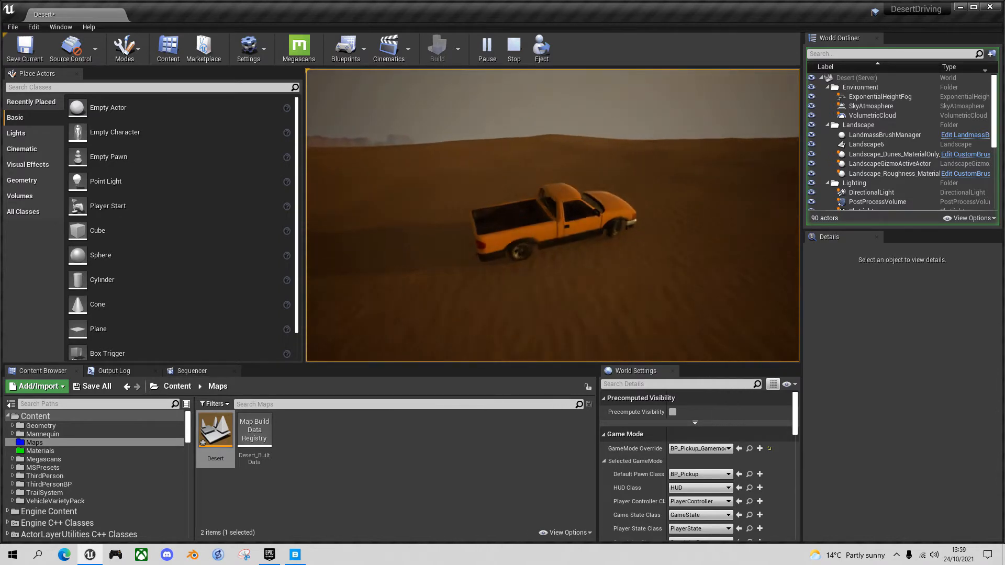
pyautogui.press('a')
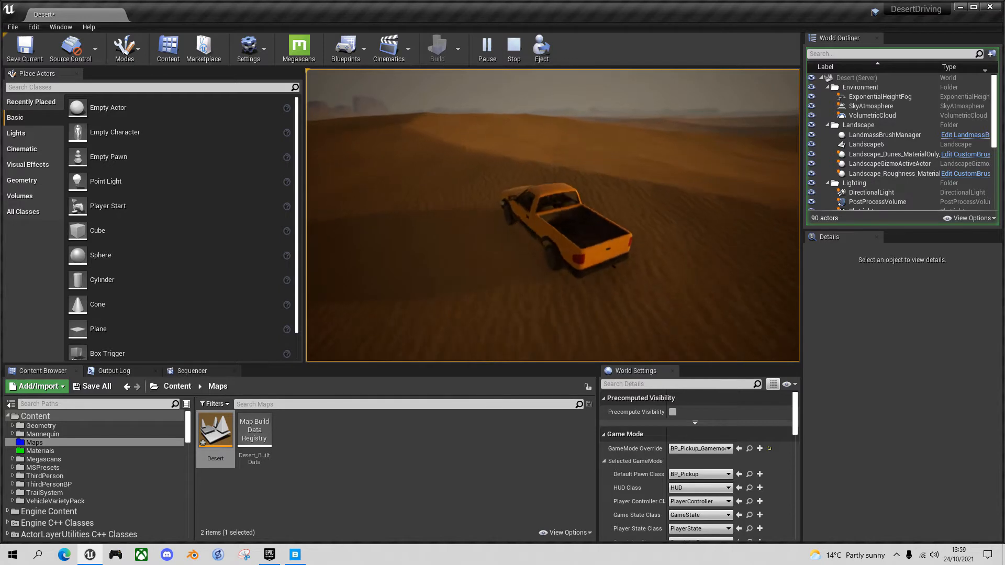
pyautogui.press('d')
pyautogui.press('d')
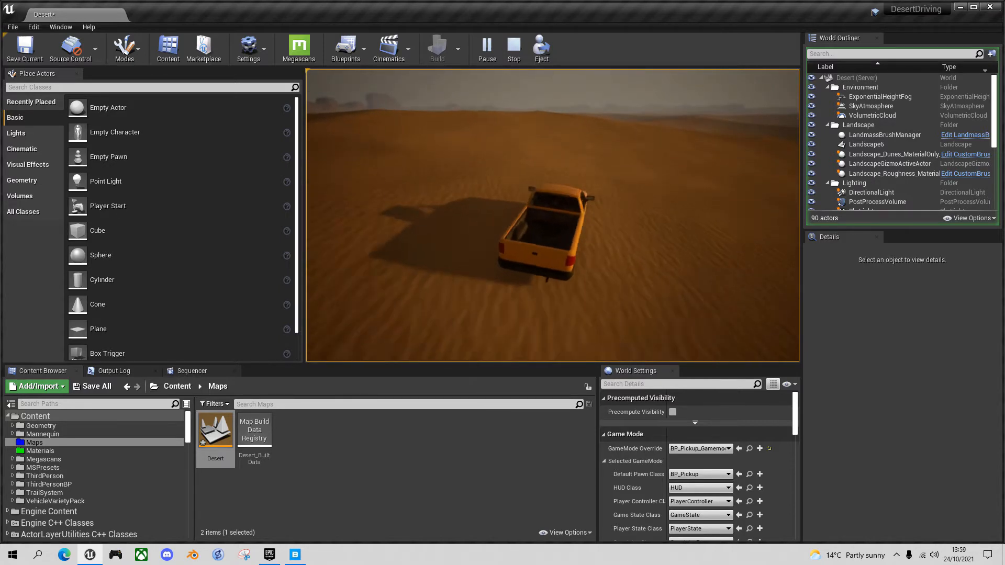
pyautogui.press('a')
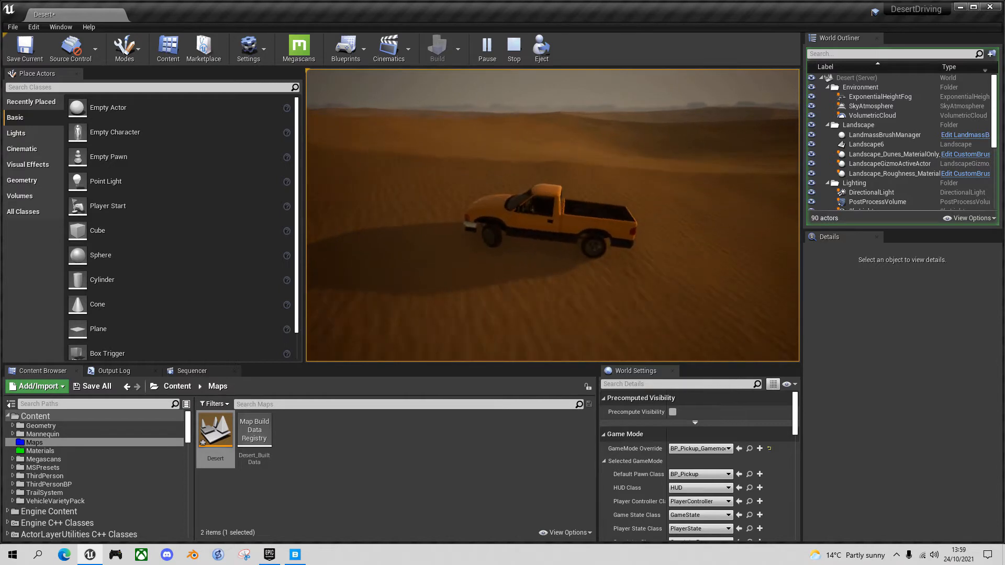
pyautogui.press('d')
pyautogui.press('d')
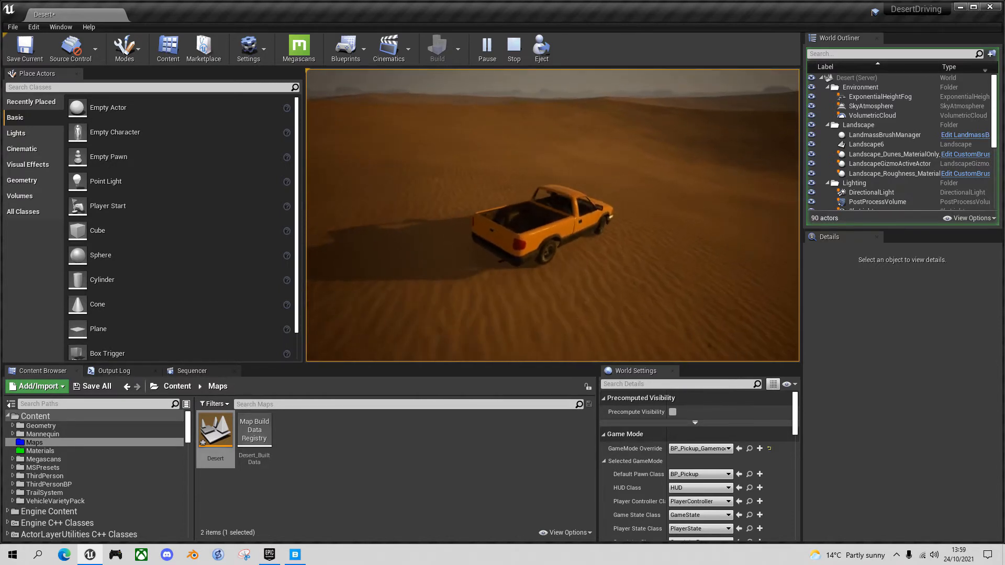
pyautogui.press('d')
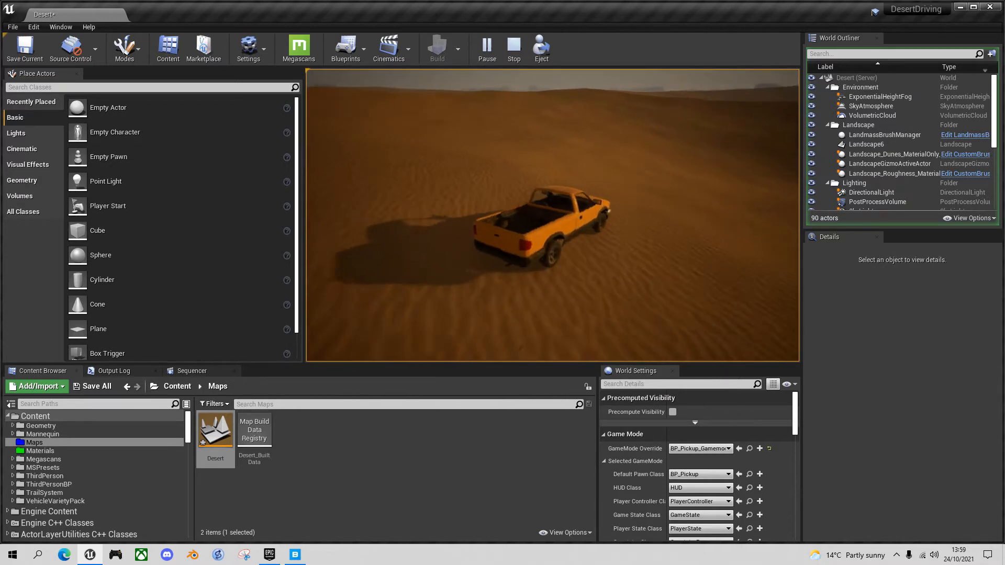
pyautogui.press('d')
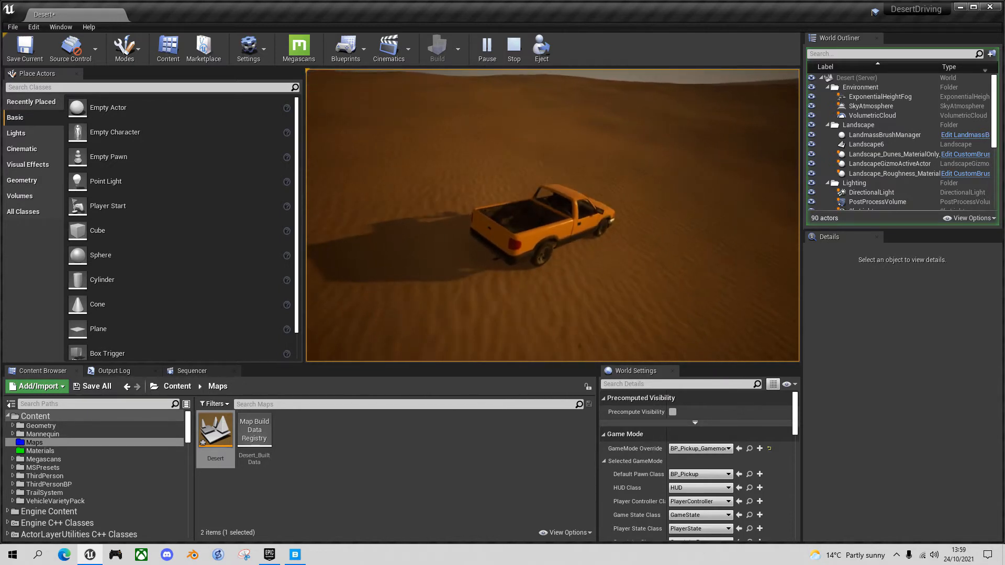
pyautogui.press('a')
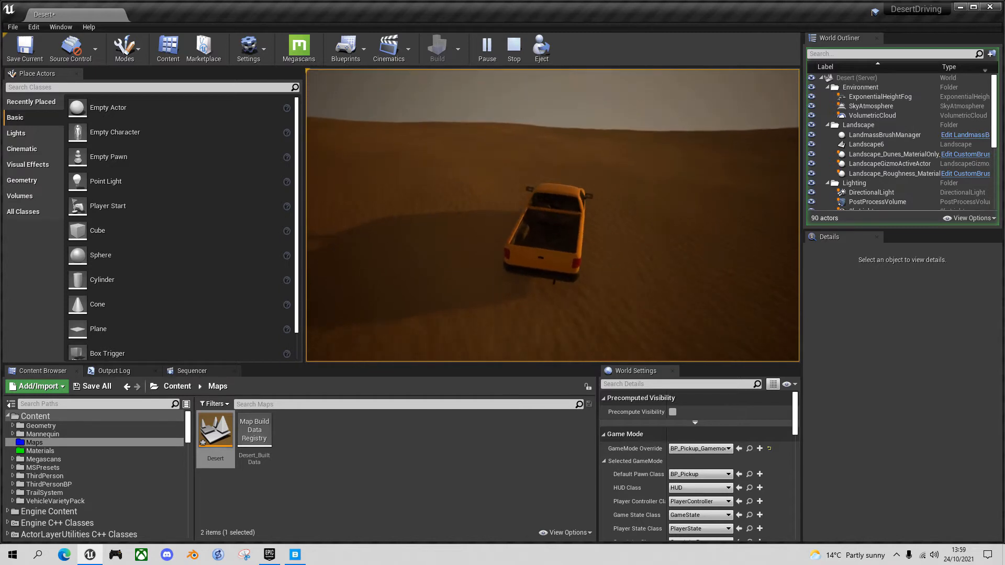
pyautogui.press('d')
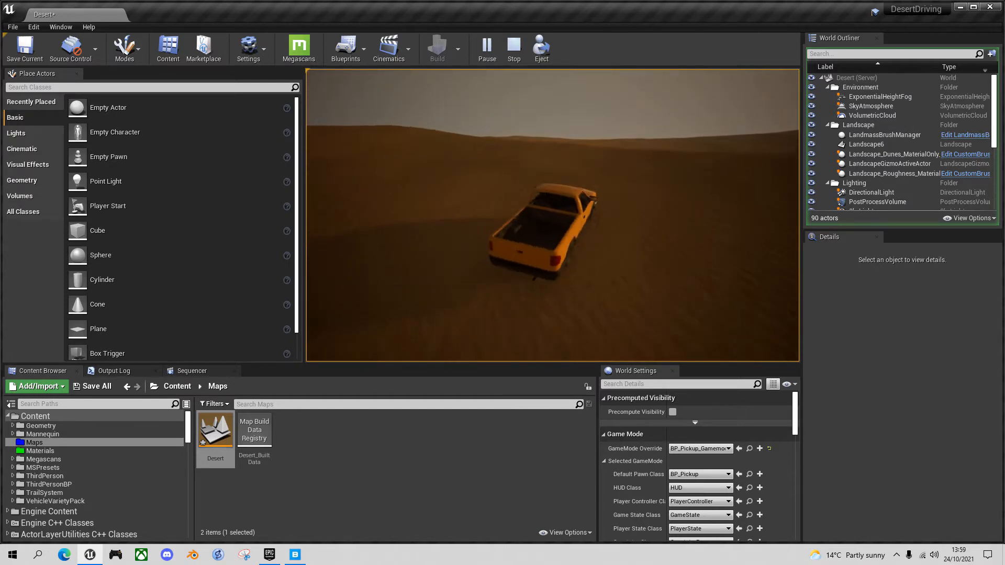
pyautogui.press('a')
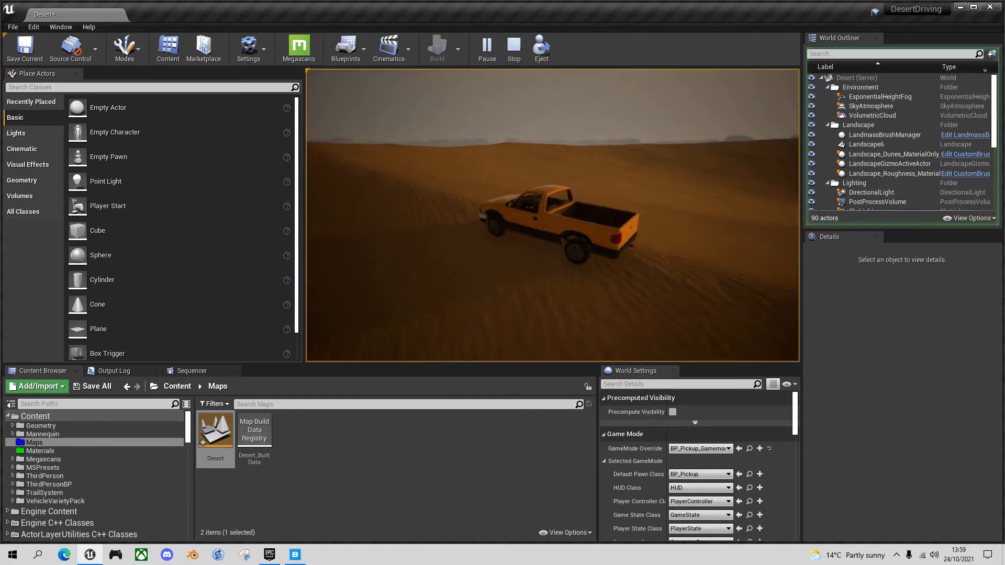
pyautogui.press('d')
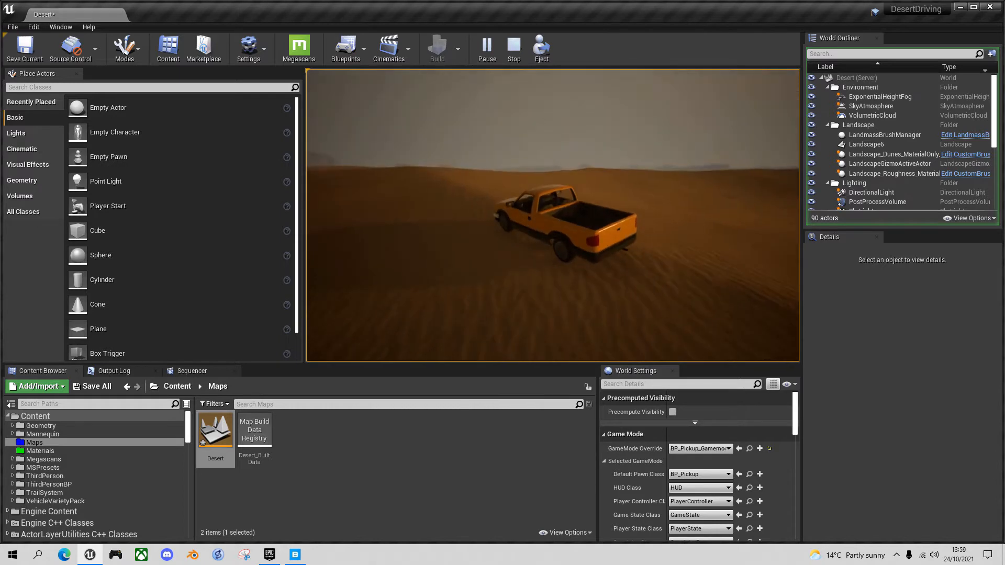
pyautogui.press('Escape')
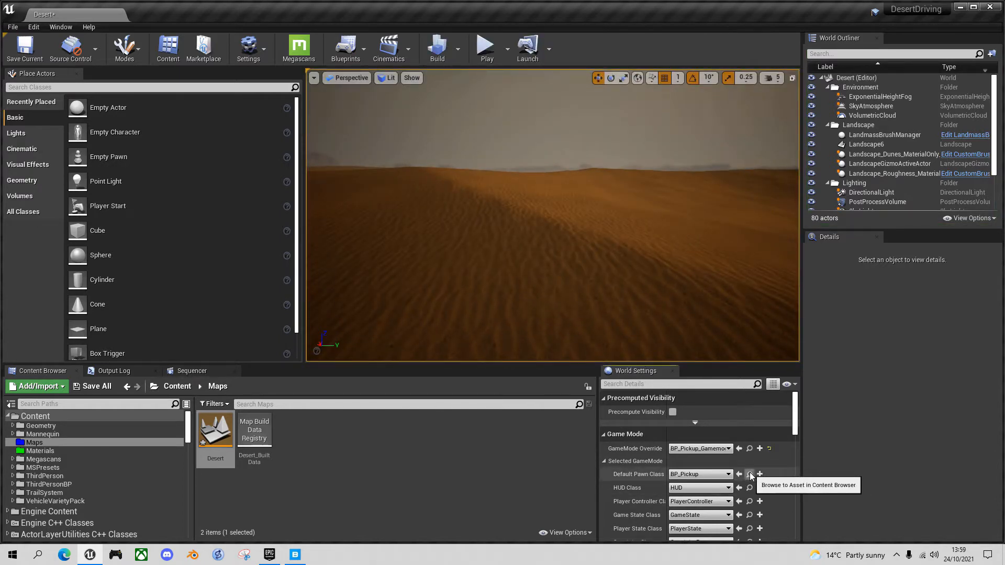
# - Locate the game mode's default pawn BP_Pickup, open its blueprint, and examine the throttle, steering, handbrake and look input nodes in the Event Graph
pyautogui.click(749, 474)
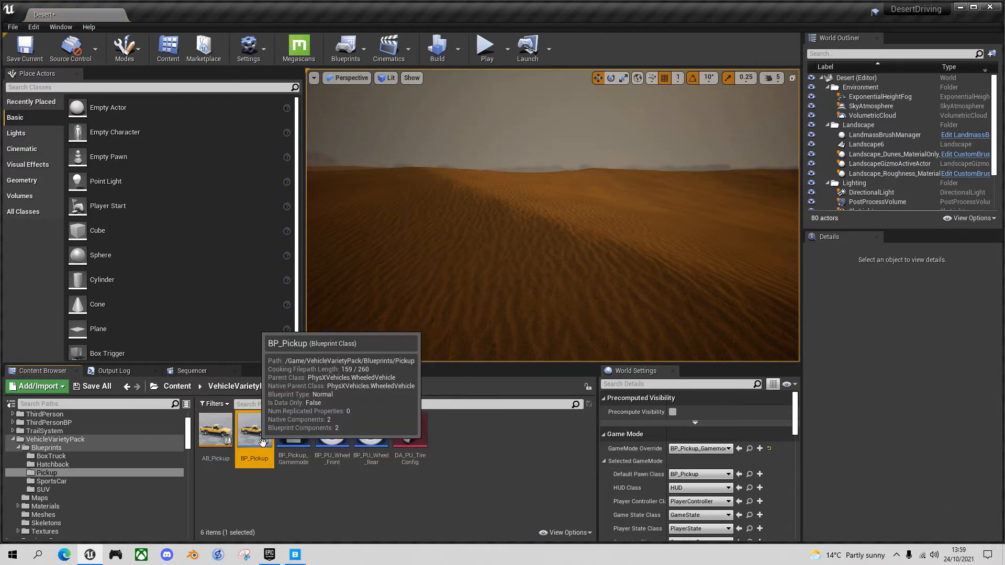
pyautogui.doubleClick(255, 436)
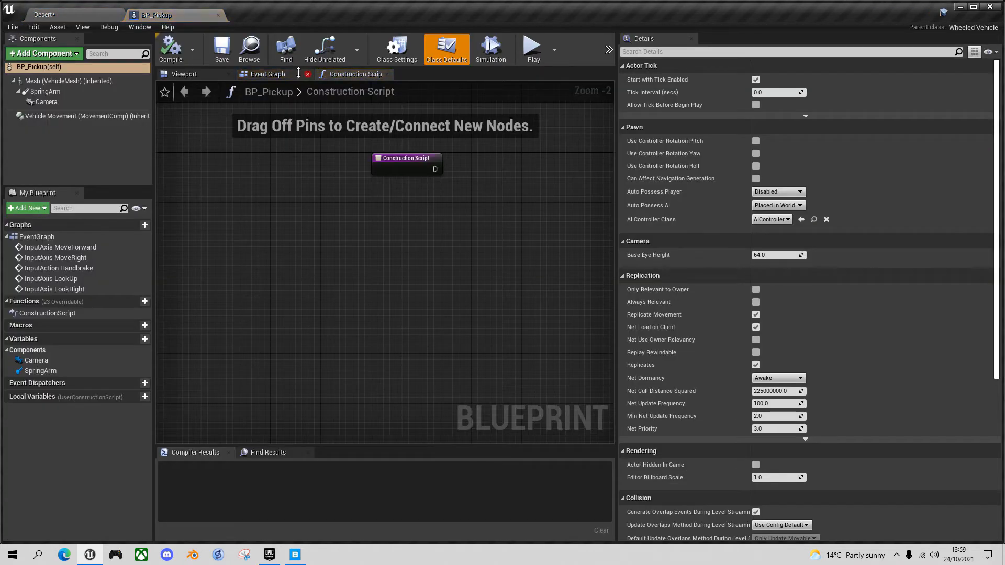
pyautogui.click(267, 74)
pyautogui.moveTo(367, 282); pyautogui.dragTo(278, 202, button='right')
pyautogui.scroll(1, 278, 202)
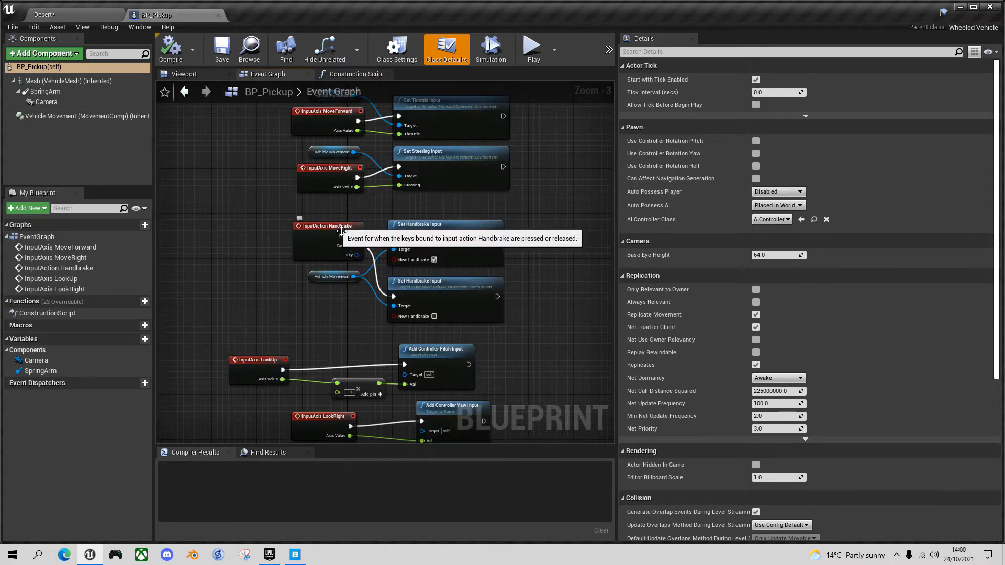
pyautogui.moveTo(317, 356); pyautogui.dragTo(302, 308, button='right')
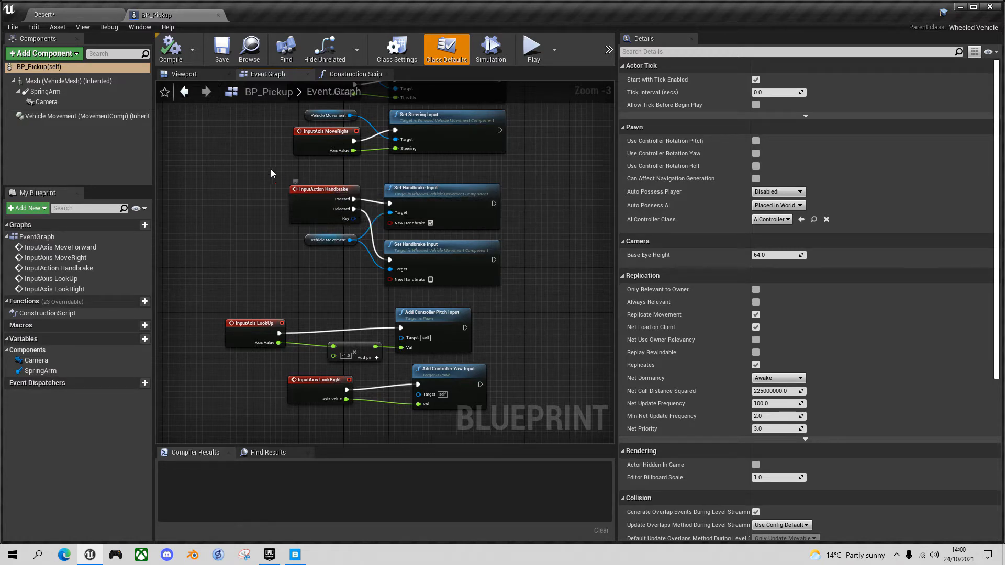
# - Review the project's Engine Input bindings for Handbrake, MoveForward, MoveRight, LookUp and LookRight, and close the Project Settings
pyautogui.click(47, 14)
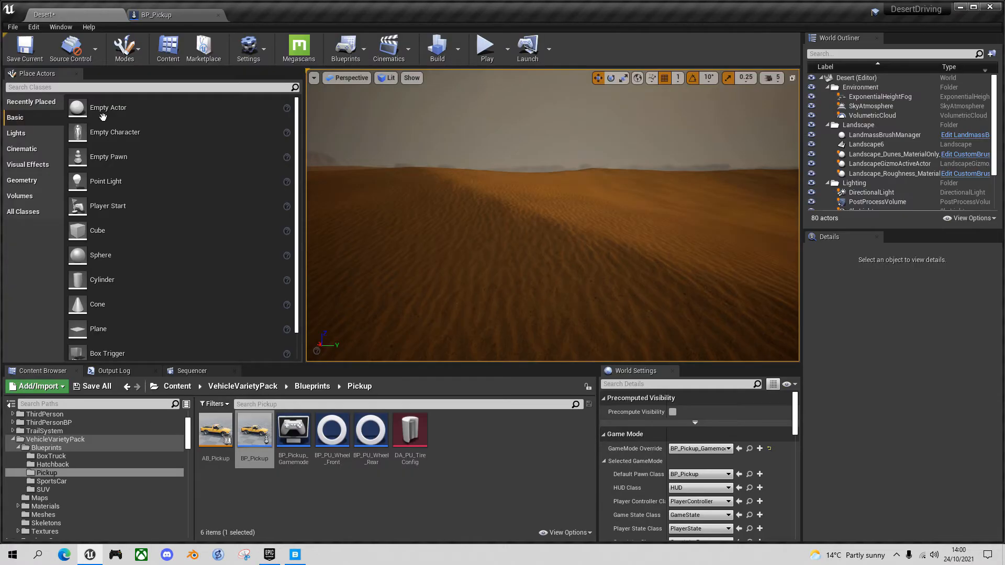
pyautogui.click(265, 43)
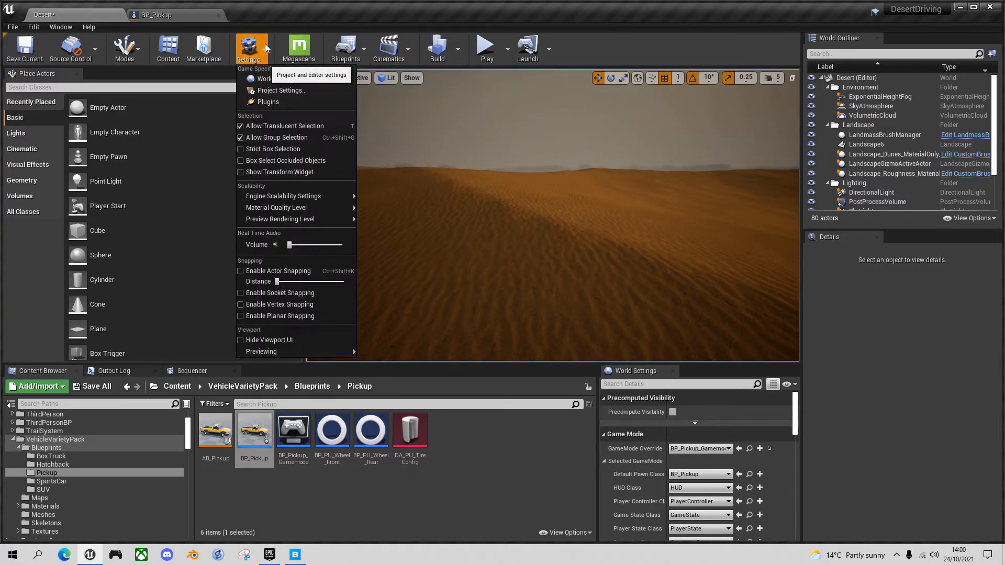
pyautogui.click(272, 91)
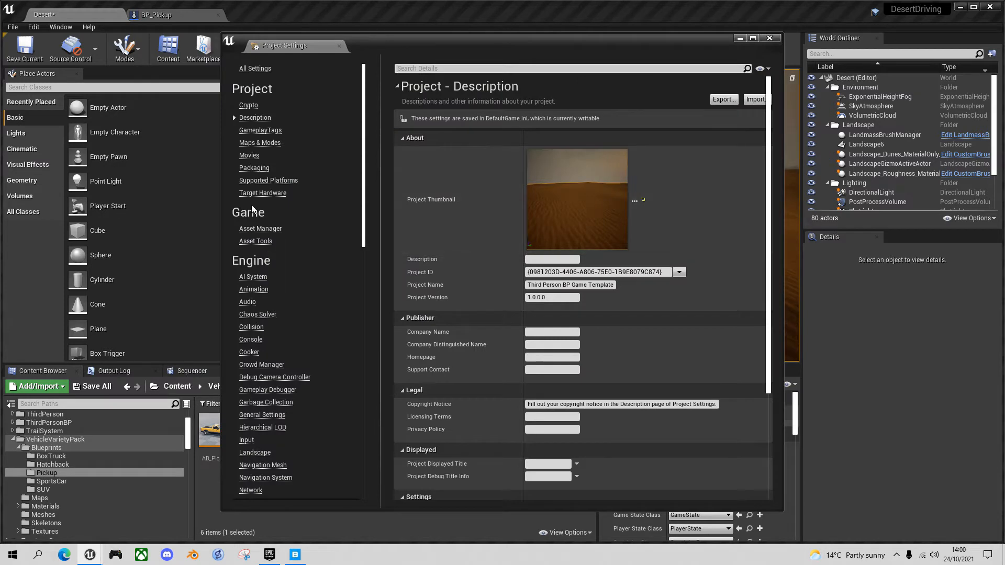
pyautogui.click(247, 442)
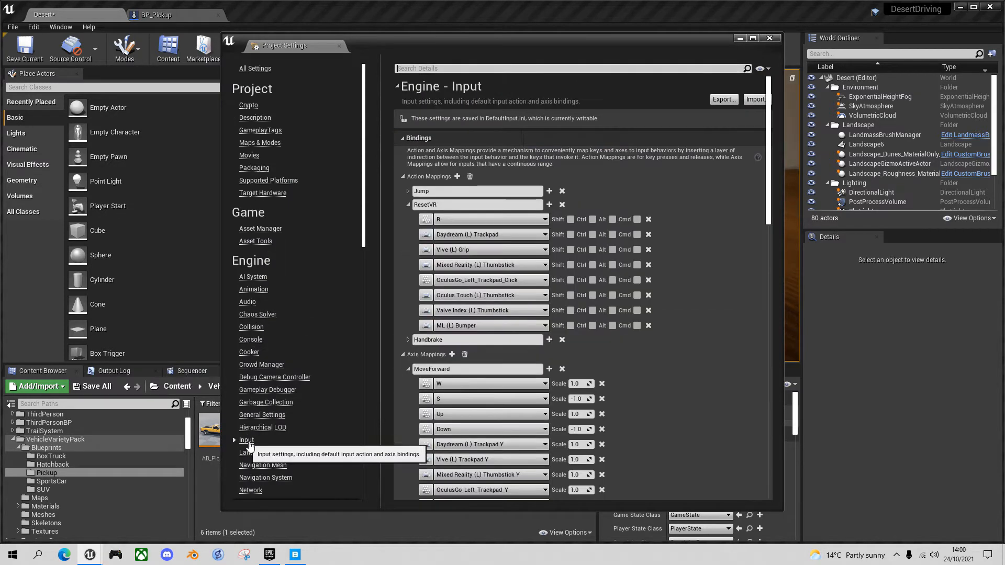
pyautogui.click(407, 204)
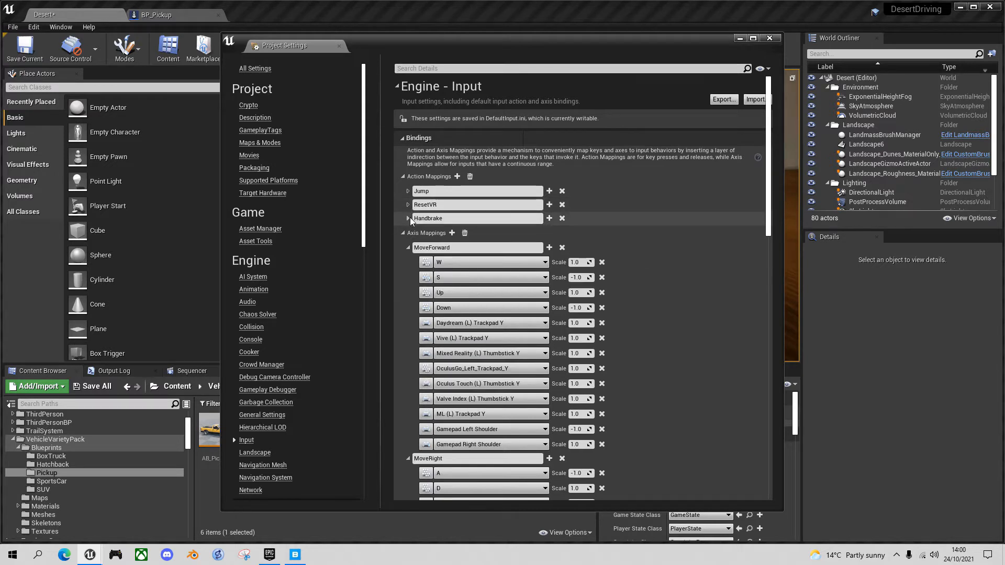
pyautogui.click(408, 218)
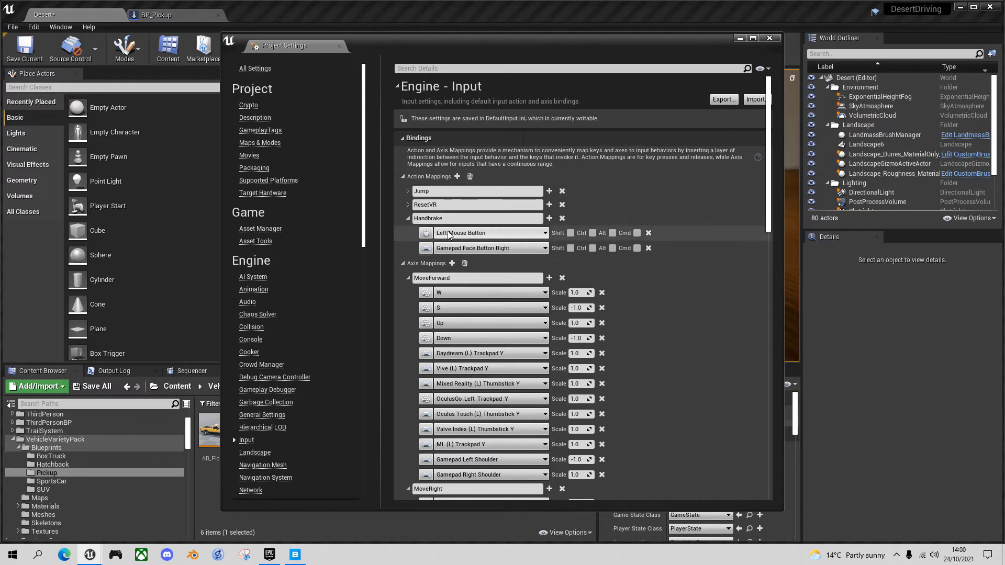
pyautogui.click(408, 219)
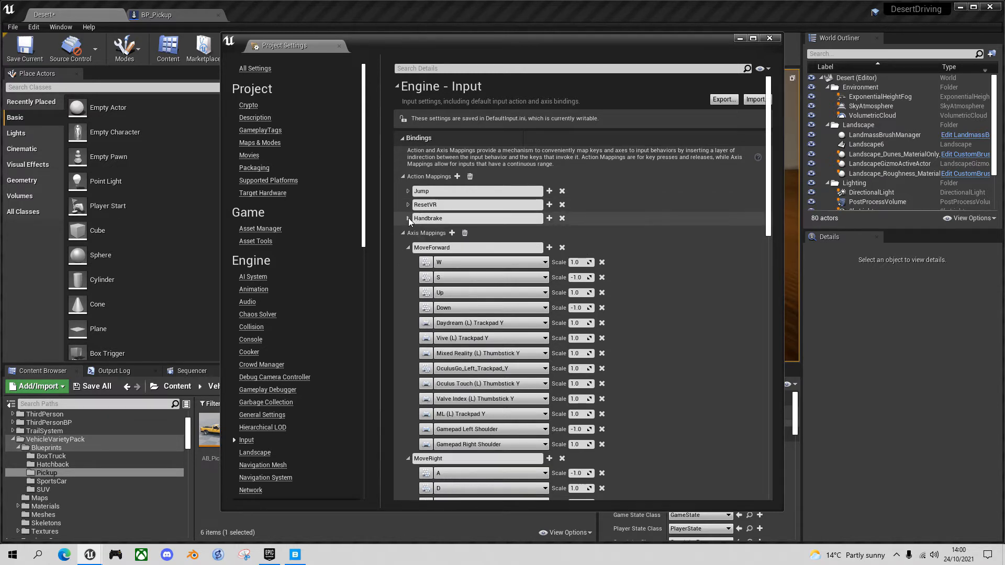
pyautogui.click(408, 247)
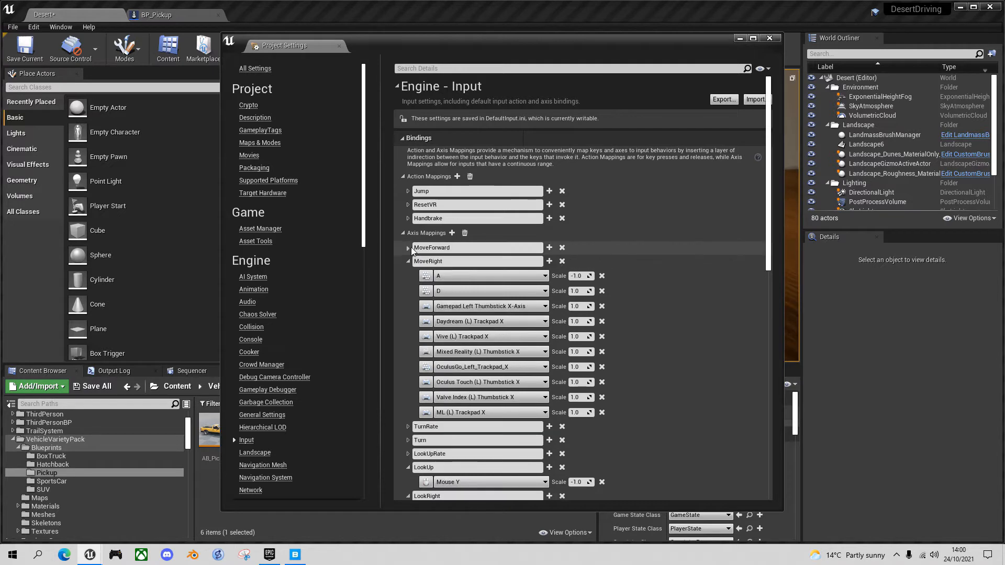
pyautogui.click(408, 261)
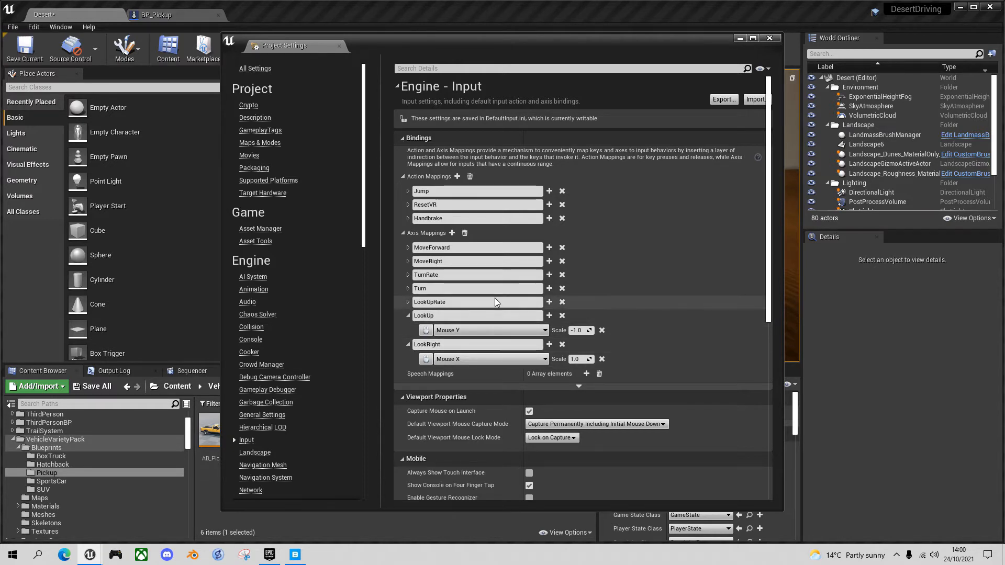
pyautogui.click(770, 38)
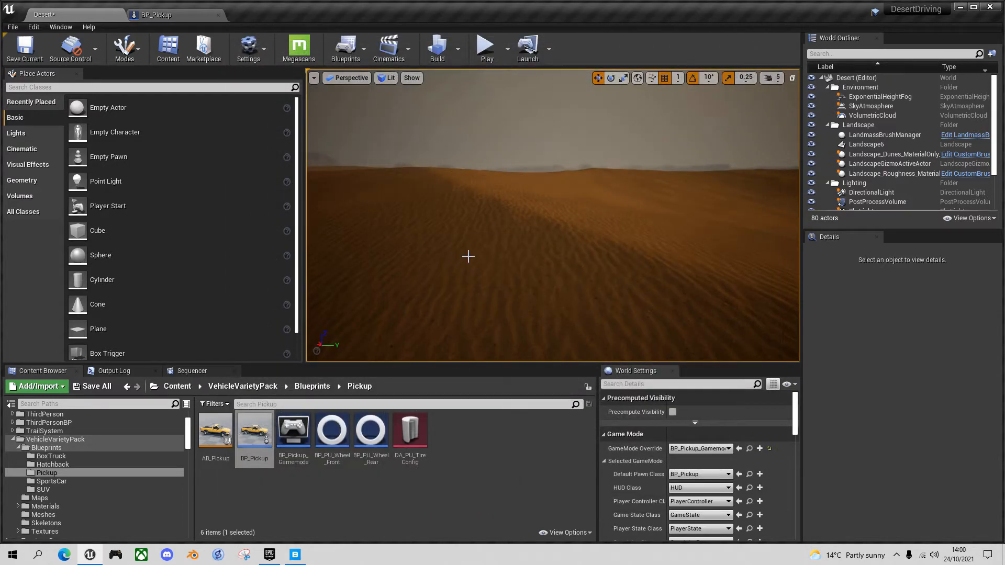
# - Select Landscape6 and locate its assigned landscape material instance, Bright_Desert_Sand_sjzkfega_inst, among the project's assets
pyautogui.click(13, 440)
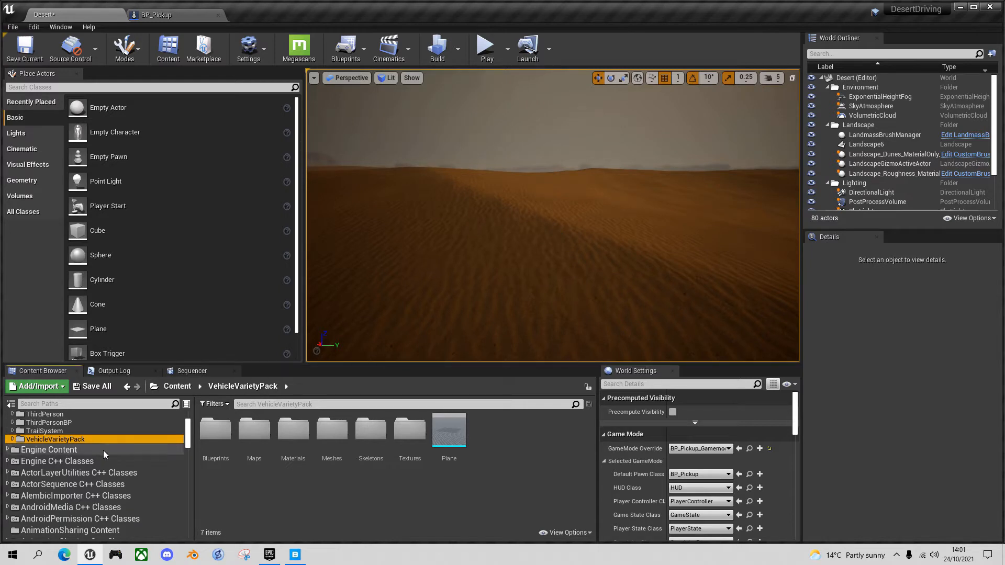
pyautogui.scroll(4, 102, 441)
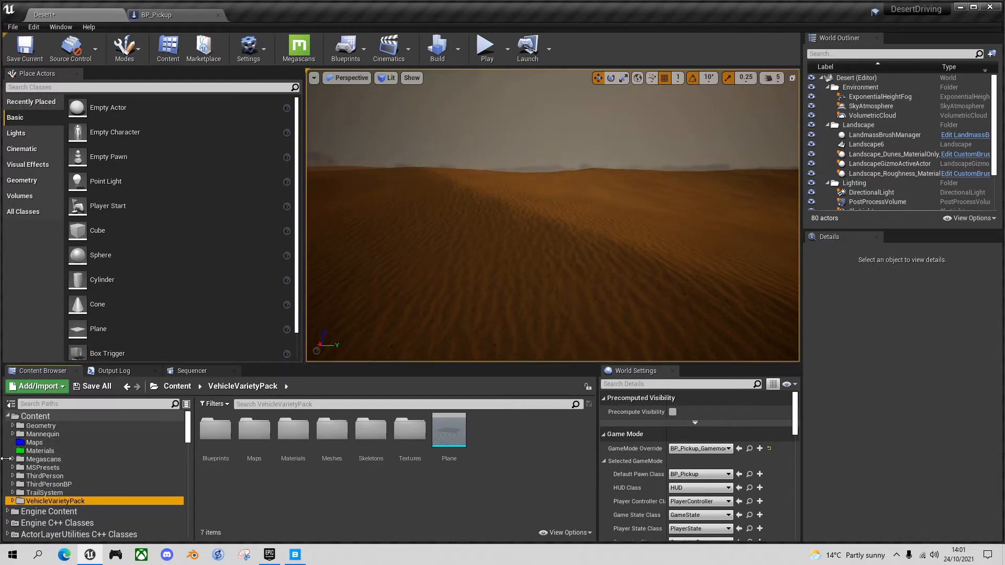
pyautogui.click(869, 144)
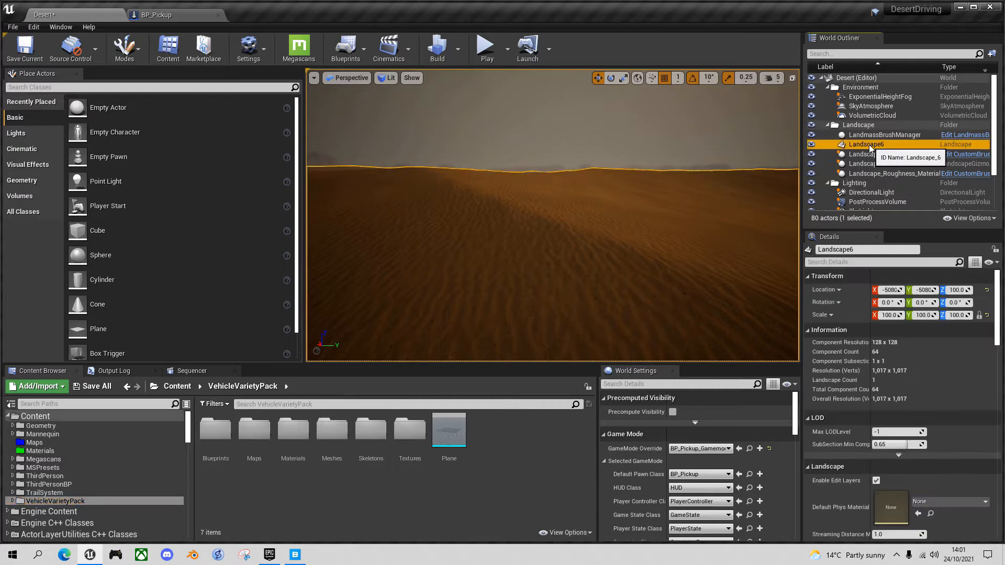
pyautogui.scroll(-4, 858, 417)
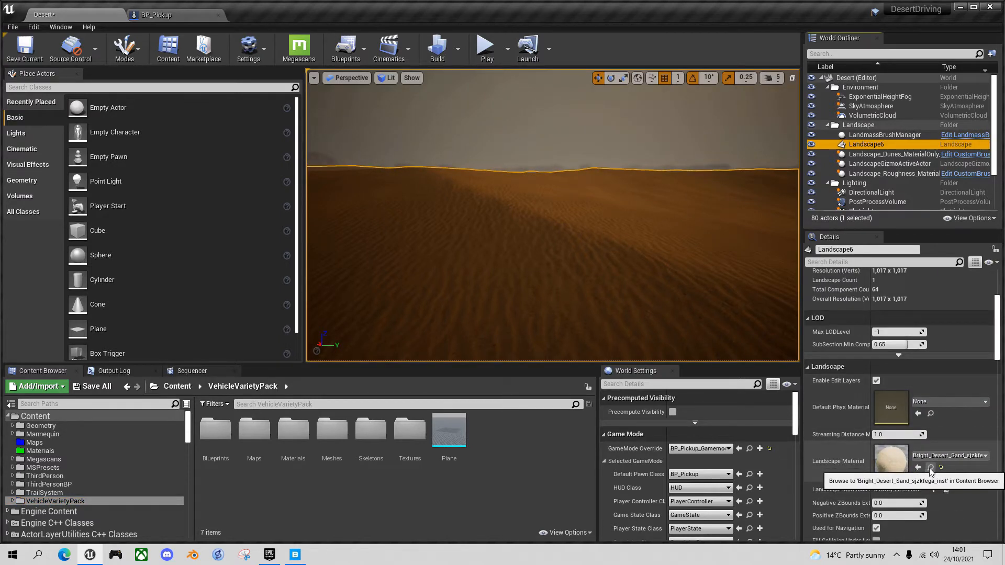
pyautogui.click(931, 467)
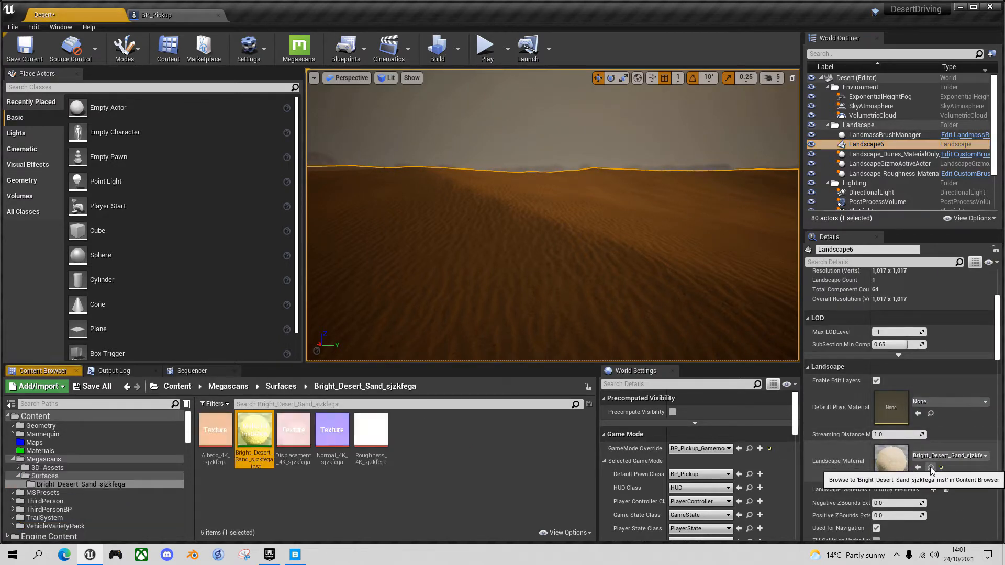
# - Open the landscape material instance Bright_Desert_Sand_sjzkfega_inst, check its parent material in the hierarchy, and close it to return to the Desert level
pyautogui.doubleClick(262, 436)
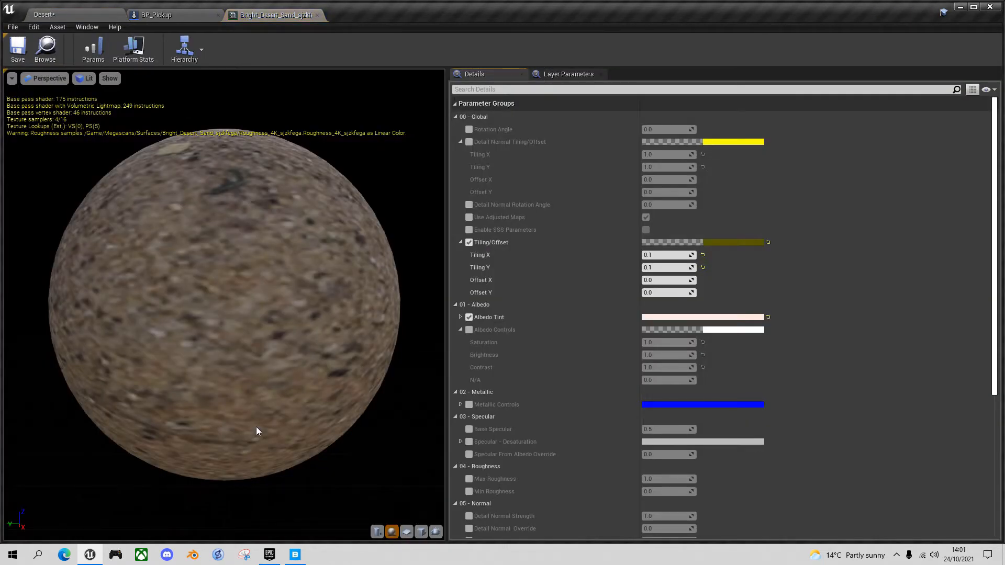
pyautogui.click(200, 52)
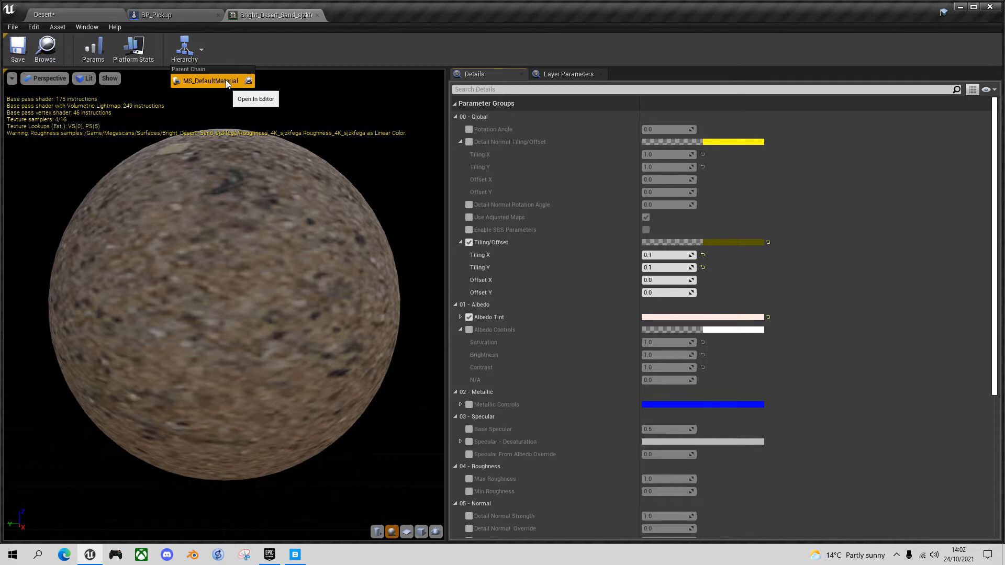
pyautogui.click(317, 15)
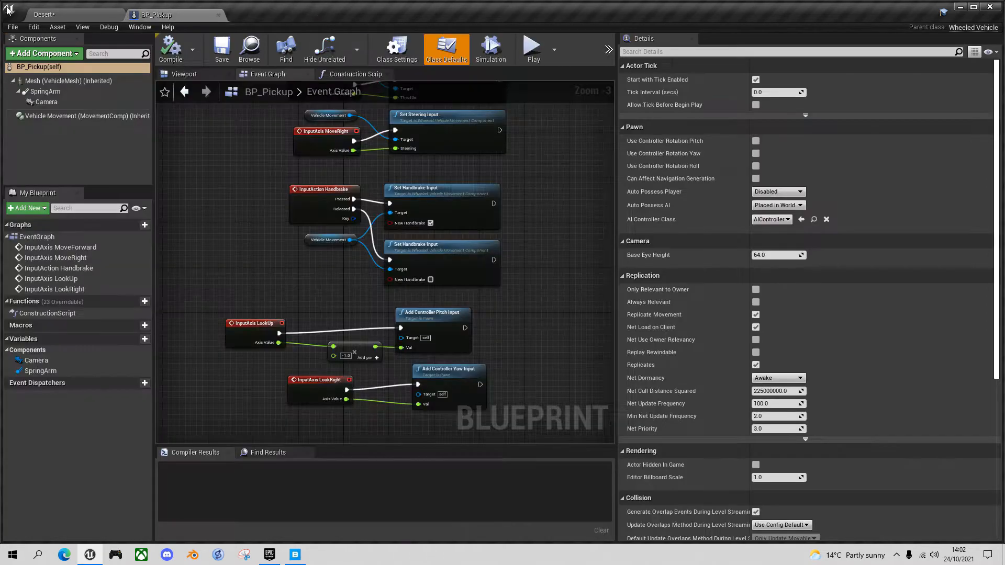
pyautogui.click(67, 11)
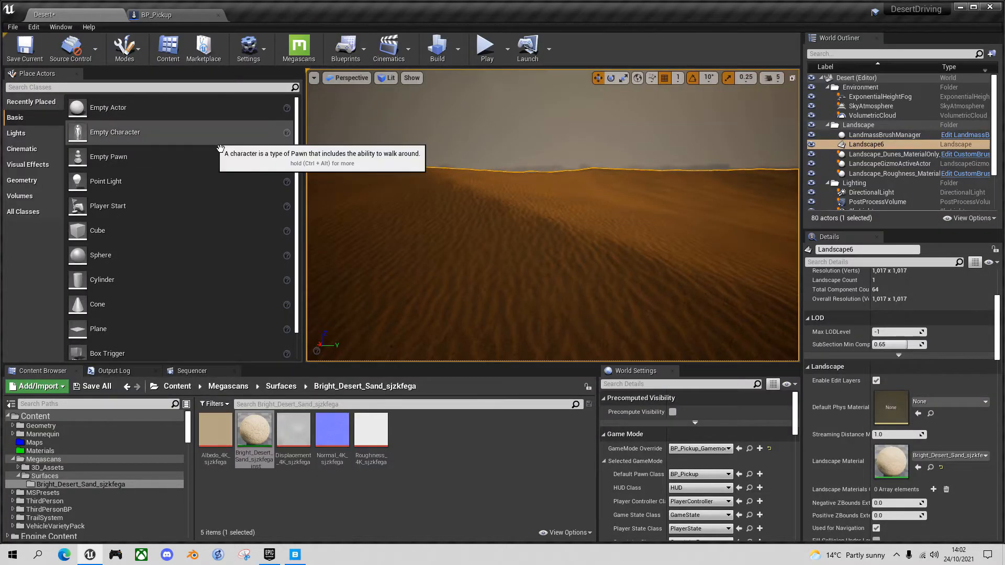
# - Enable displacement in the Megascans import settings and close the settings window
pyautogui.click(304, 50)
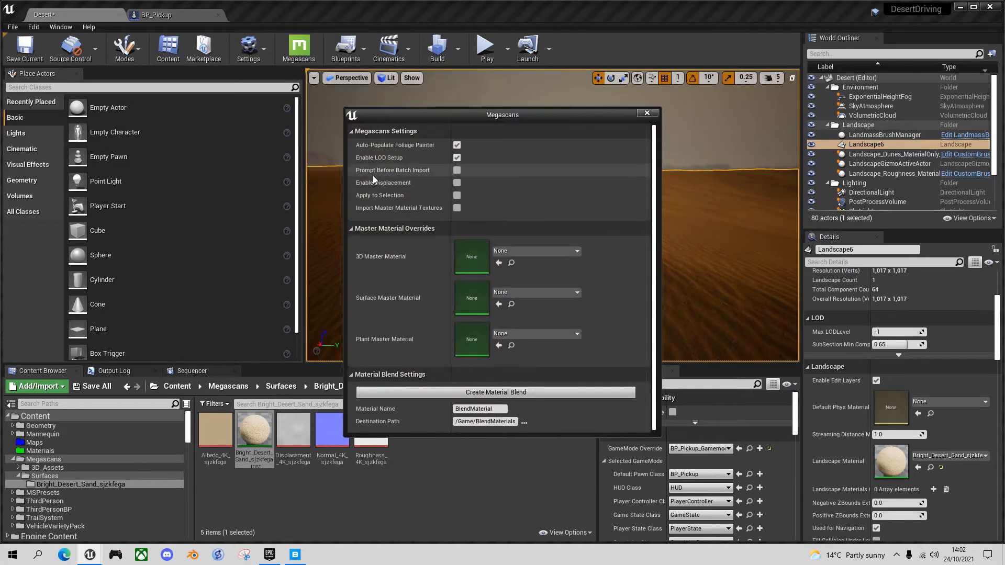
pyautogui.click(456, 183)
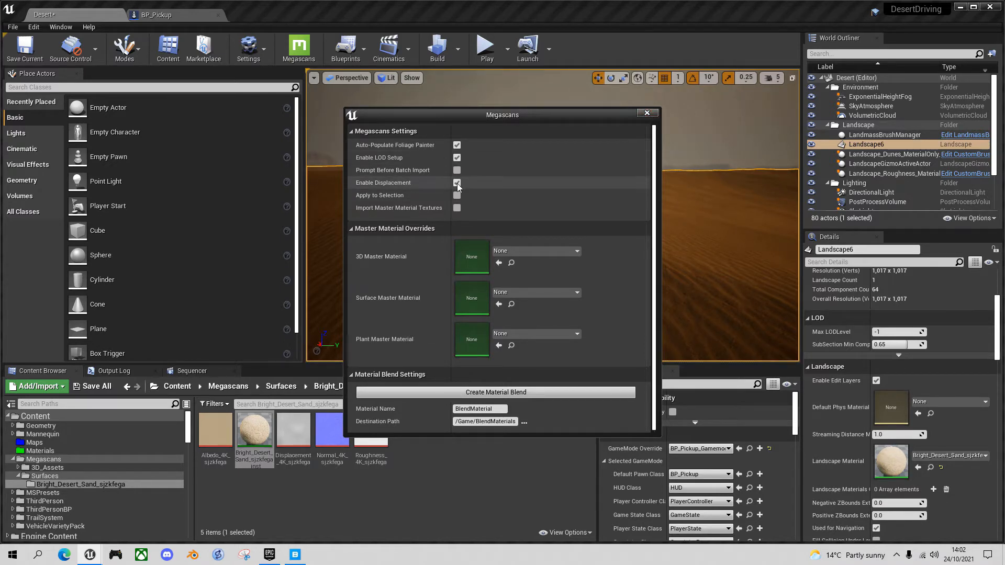
pyautogui.click(648, 114)
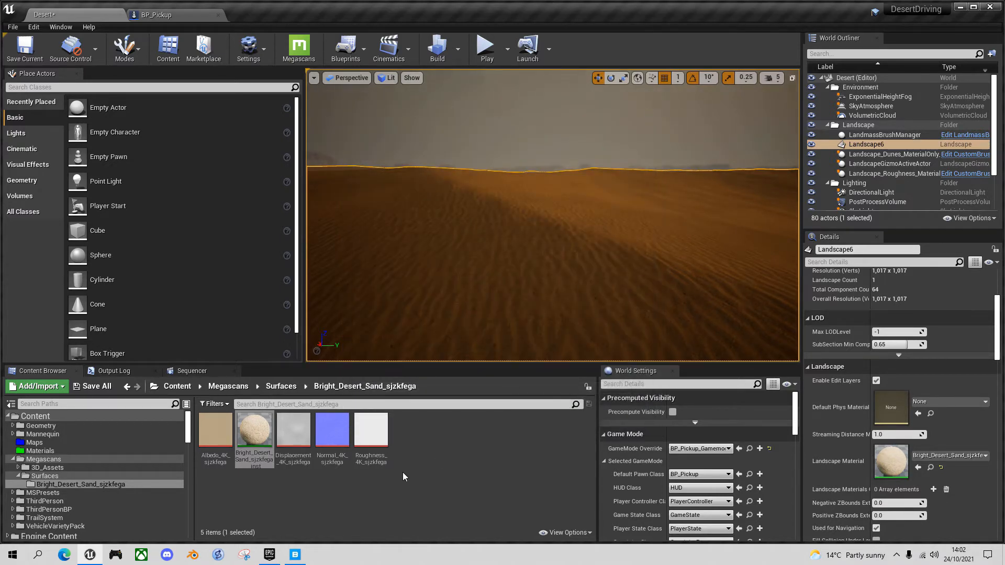
# - Switch to Quixel Bridge and review which surface texture maps are enabled in the export settings, including Displacement
pyautogui.click(297, 556)
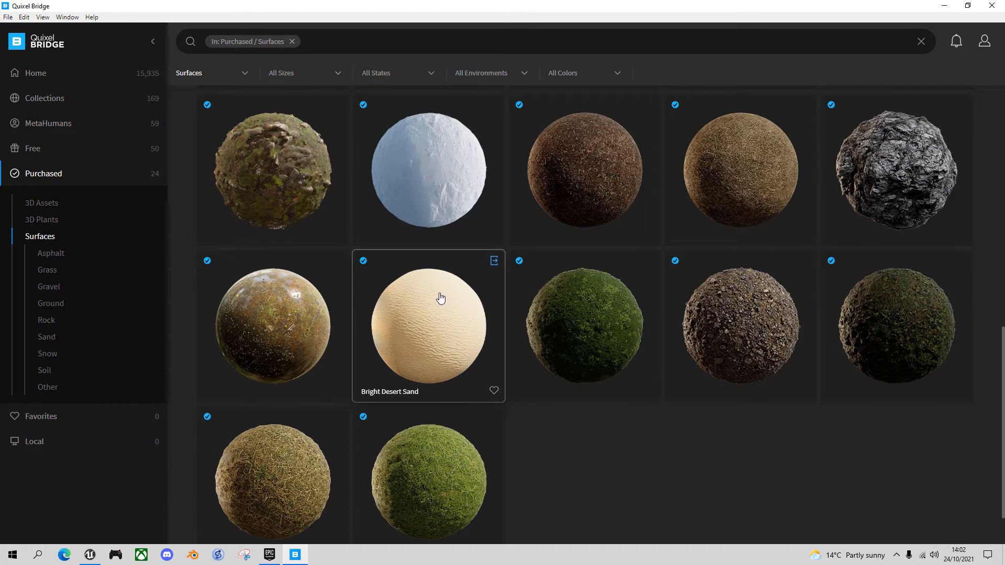
pyautogui.click(25, 20)
pyautogui.click(63, 150)
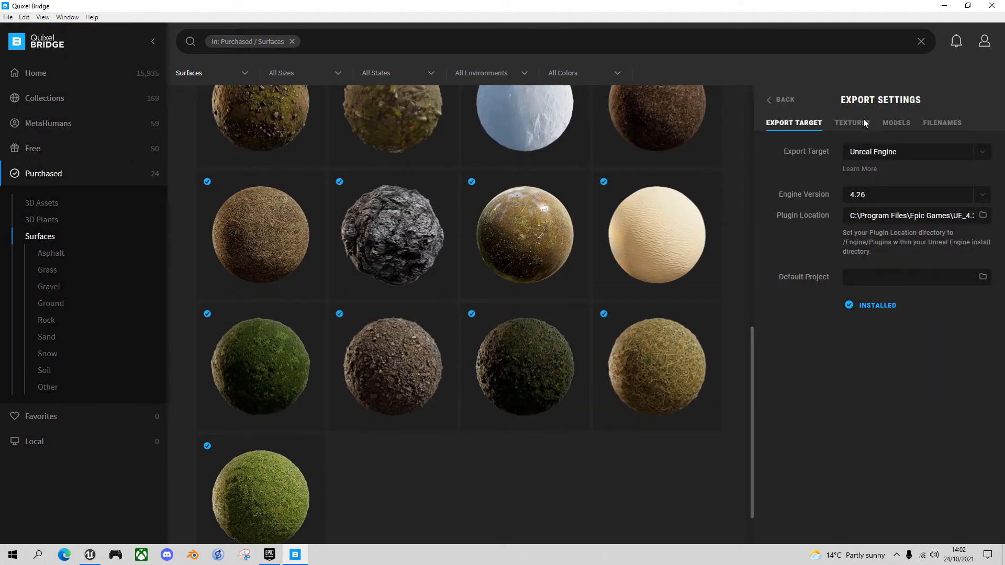
pyautogui.click(863, 123)
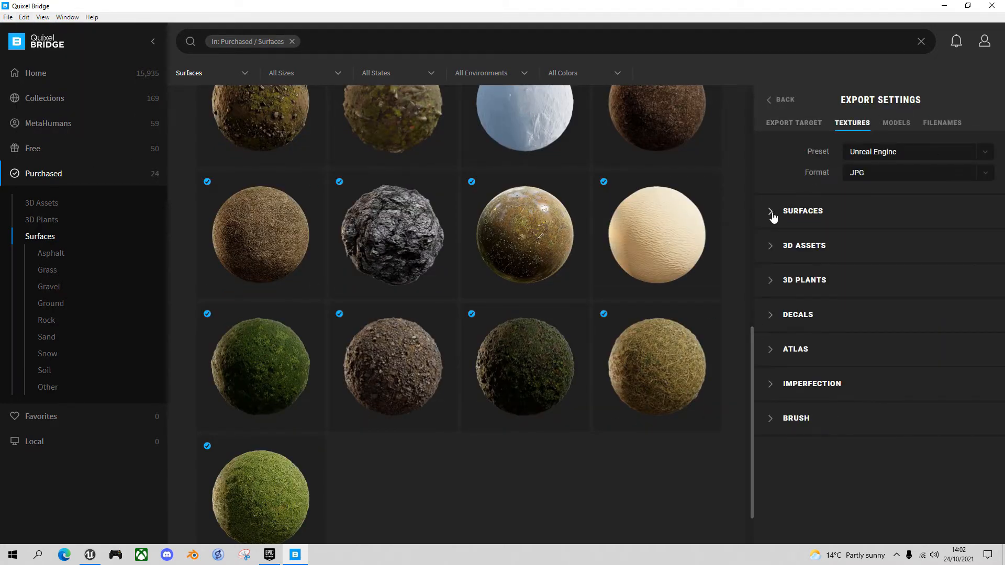
pyautogui.click(773, 216)
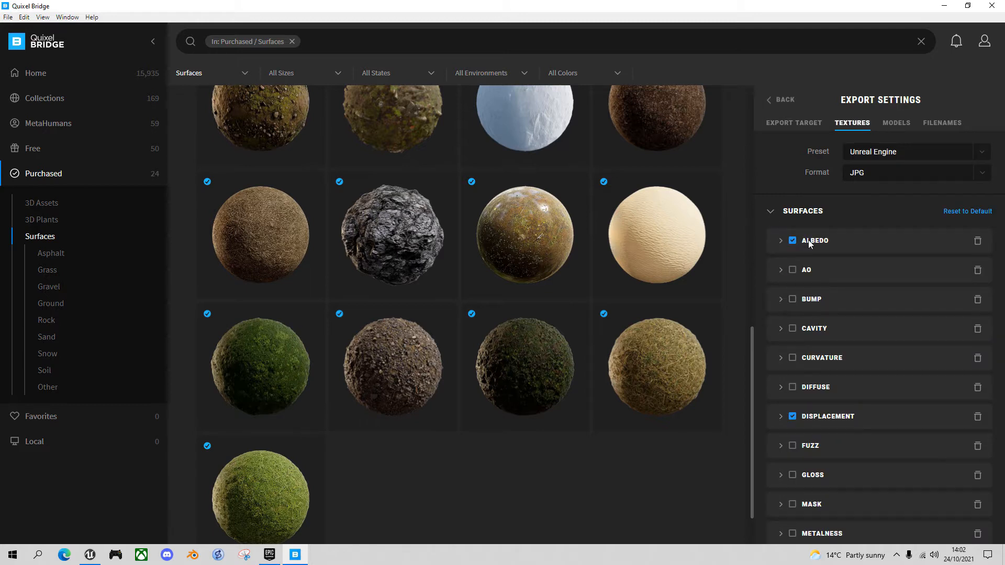
pyautogui.scroll(-4, 853, 454)
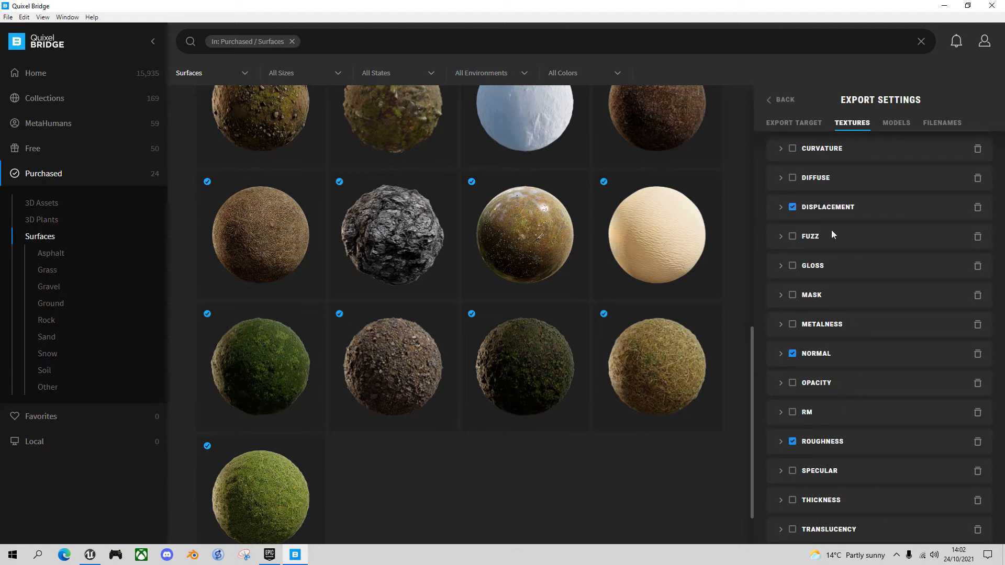
pyautogui.scroll(4, 874, 285)
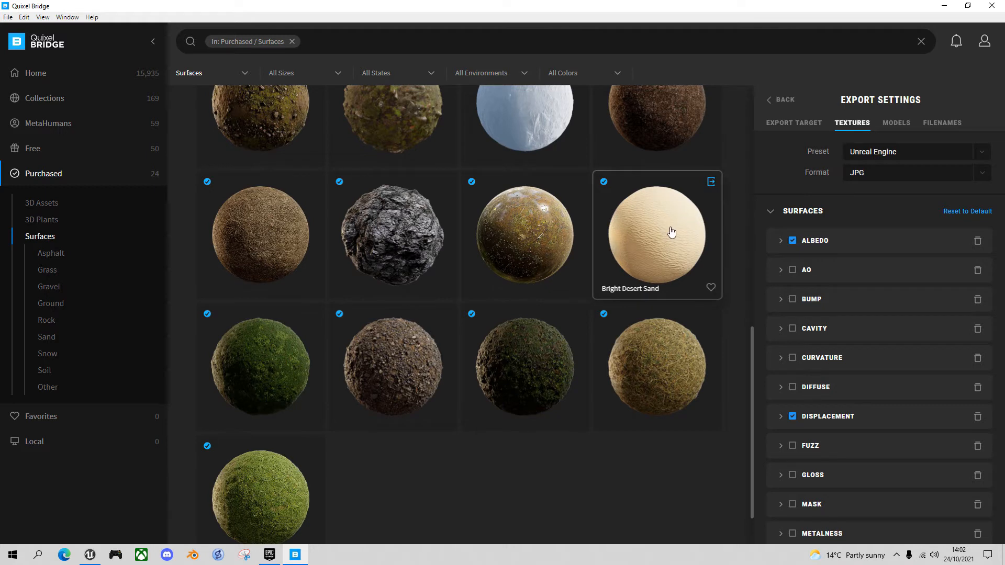
# - Export the Bright Desert Sand surface from Quixel Bridge to the project and switch back to Unreal Editor
pyautogui.click(711, 182)
pyautogui.click(711, 181)
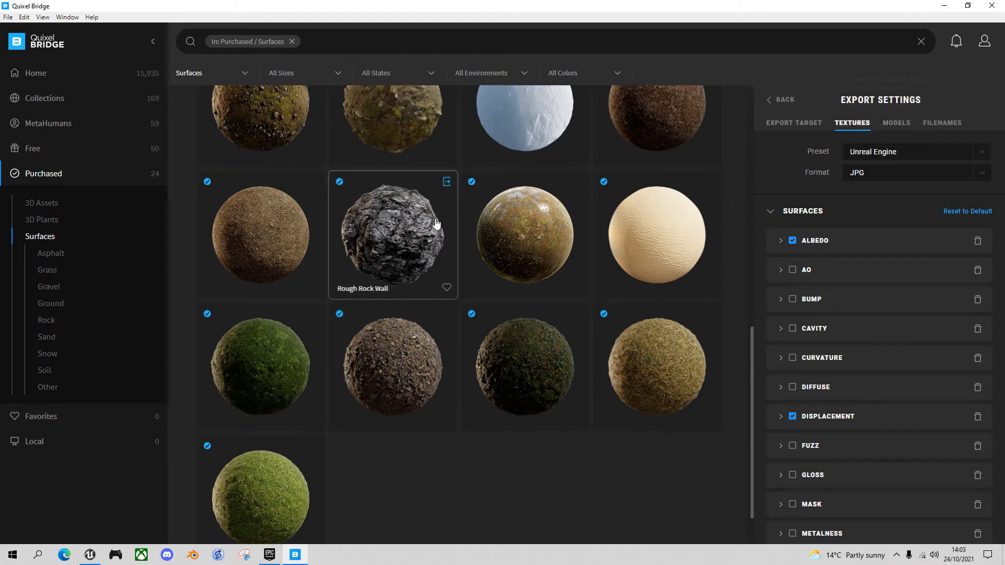
pyautogui.click(90, 555)
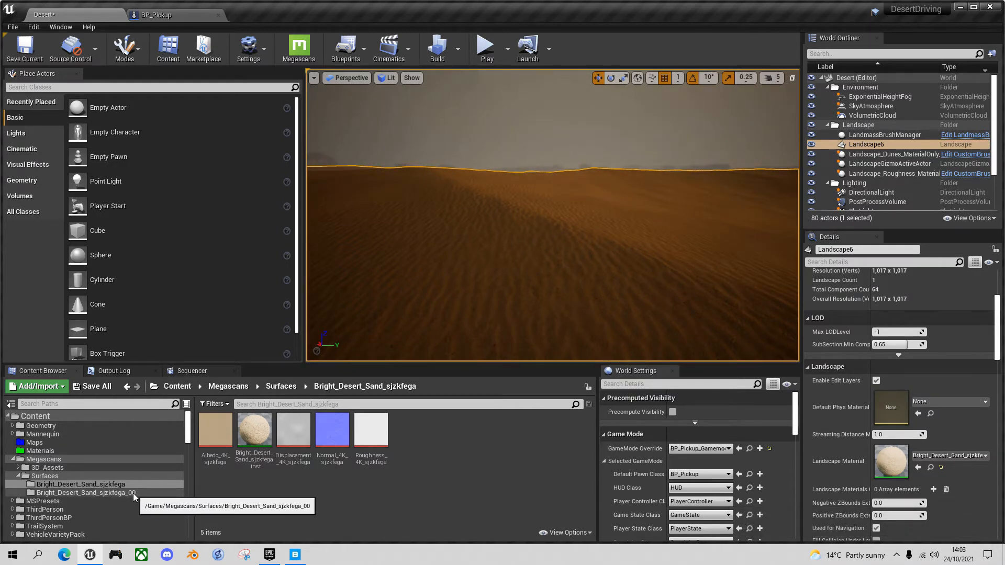
# - Check the parent of the newly imported Bright_Desert_Sand_sjzkfega_00_inst and assign that instance as Landscape6's landscape material
pyautogui.click(118, 494)
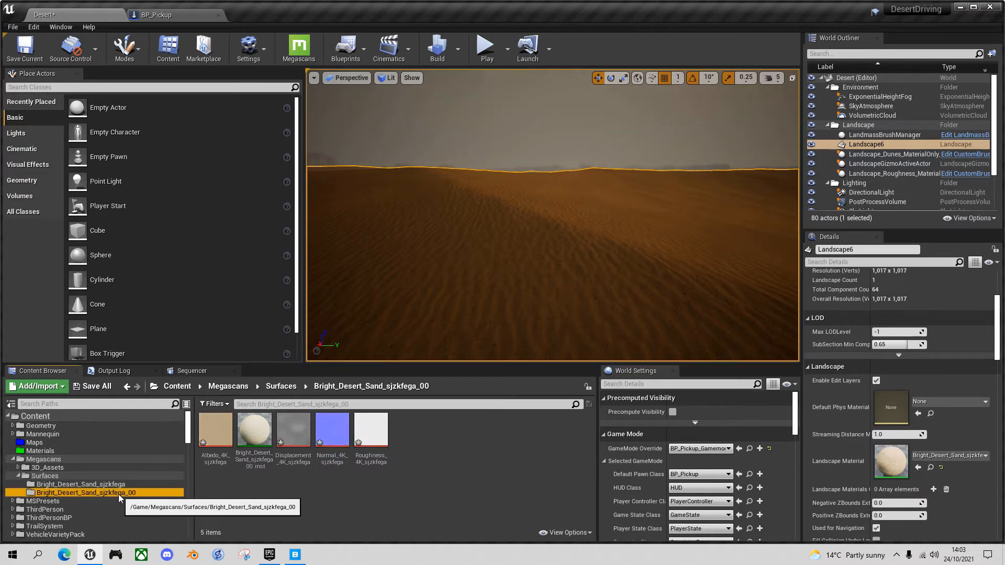
pyautogui.doubleClick(264, 436)
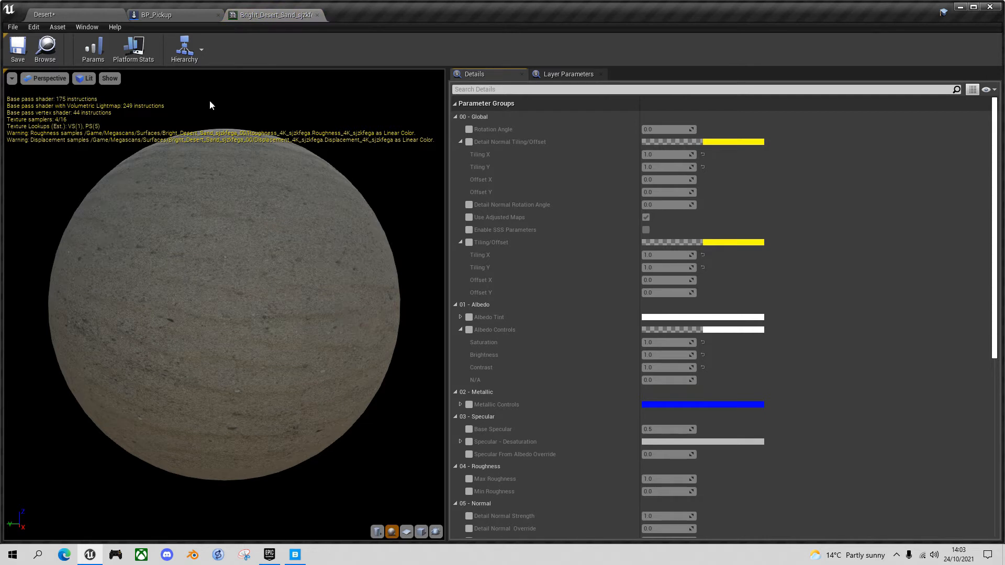
pyautogui.click(201, 44)
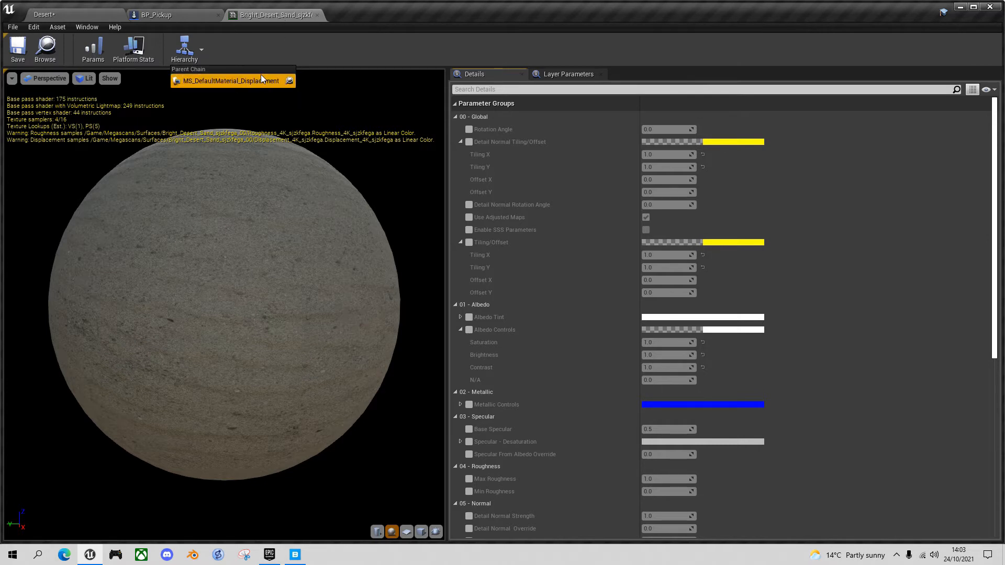
pyautogui.click(83, 12)
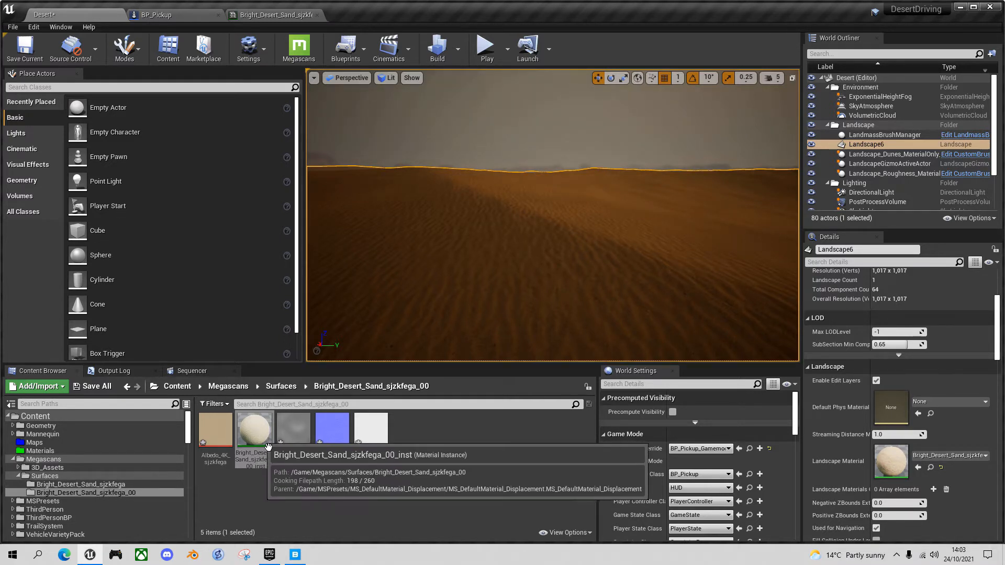
pyautogui.moveTo(269, 447); pyautogui.dragTo(892, 454)
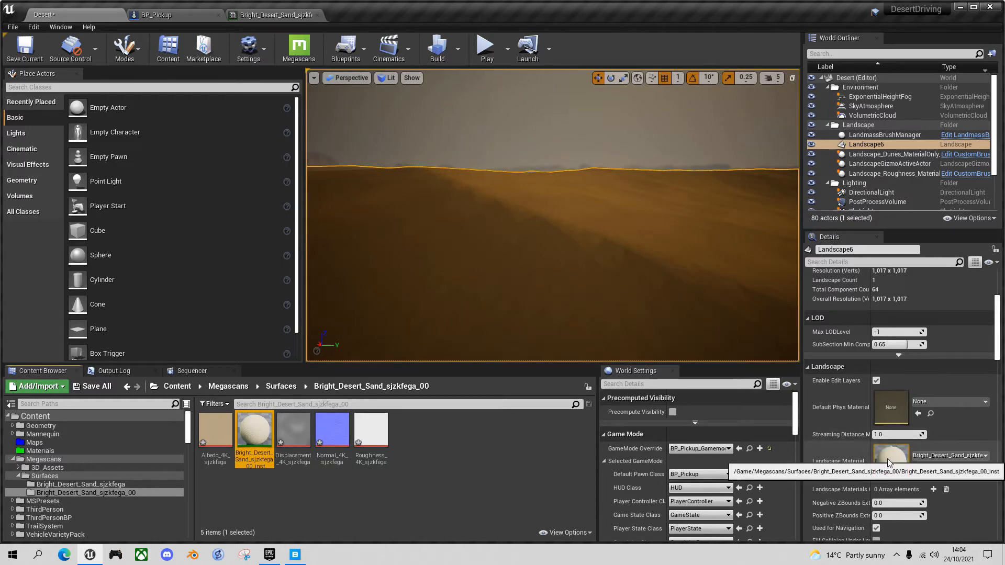
# - Float the new sand material instance's editor in its own window beside the level view and make it taller
pyautogui.click(287, 17)
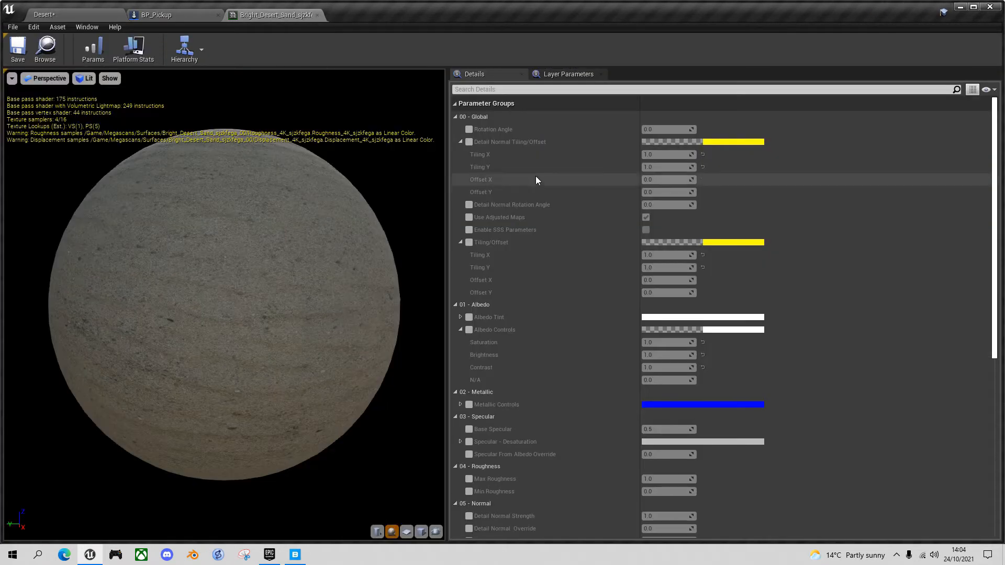
pyautogui.moveTo(274, 18); pyautogui.dragTo(709, 87)
pyautogui.click(72, 8)
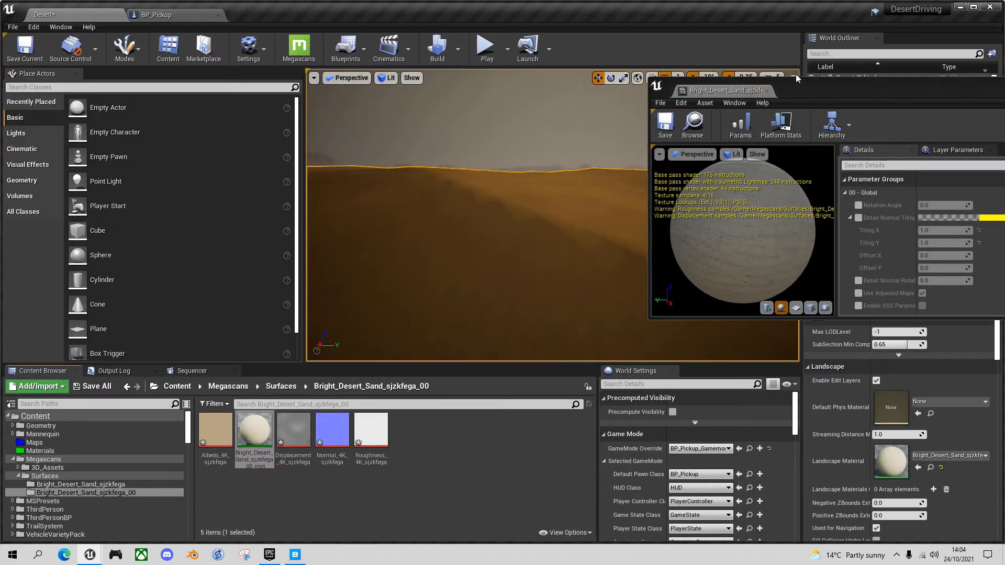
pyautogui.moveTo(810, 87); pyautogui.dragTo(151, 52)
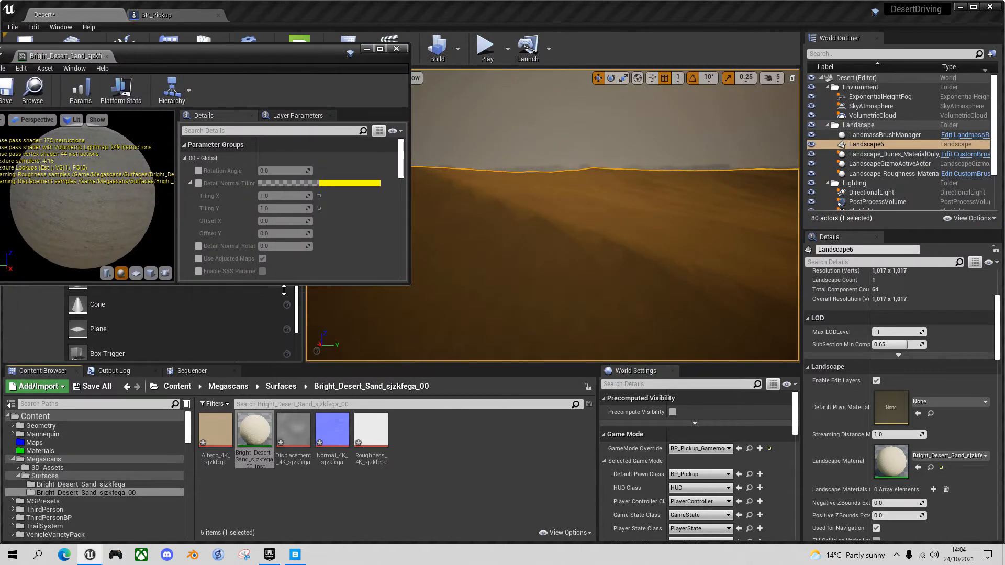
pyautogui.moveTo(283, 283); pyautogui.dragTo(283, 486)
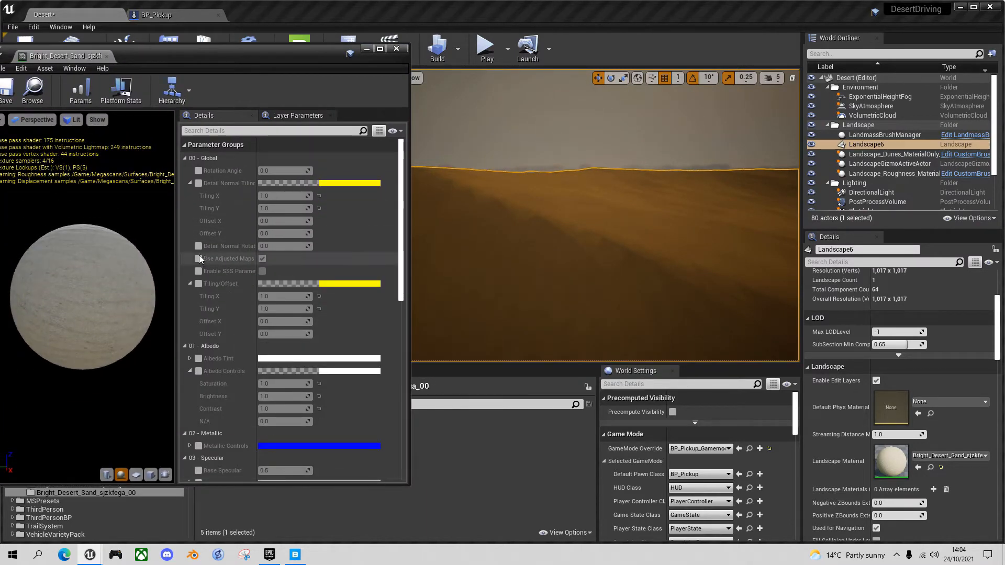
# - Override Tiling/Offset in the new sand material instance with Tiling X and Tiling Y both set to 0.1
pyautogui.click(199, 283)
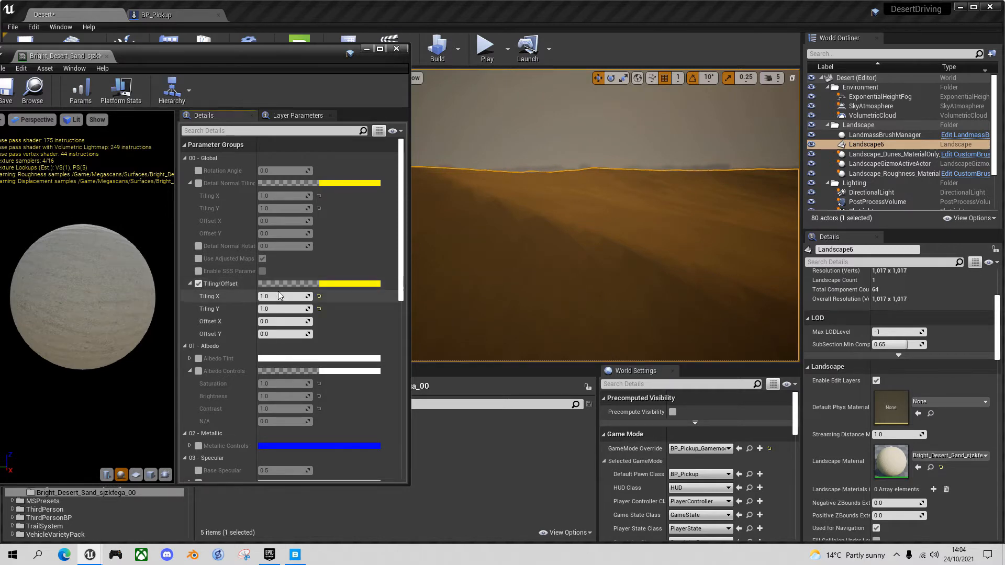
pyautogui.click(273, 299)
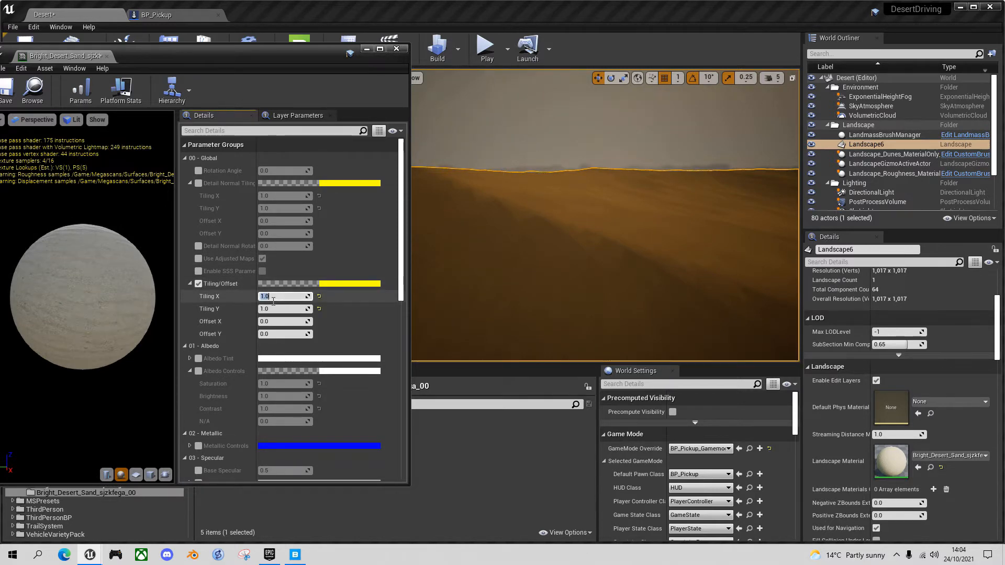
pyautogui.write('0.1')
pyautogui.press('Tab')
pyautogui.write('.1')
pyautogui.press('Return')
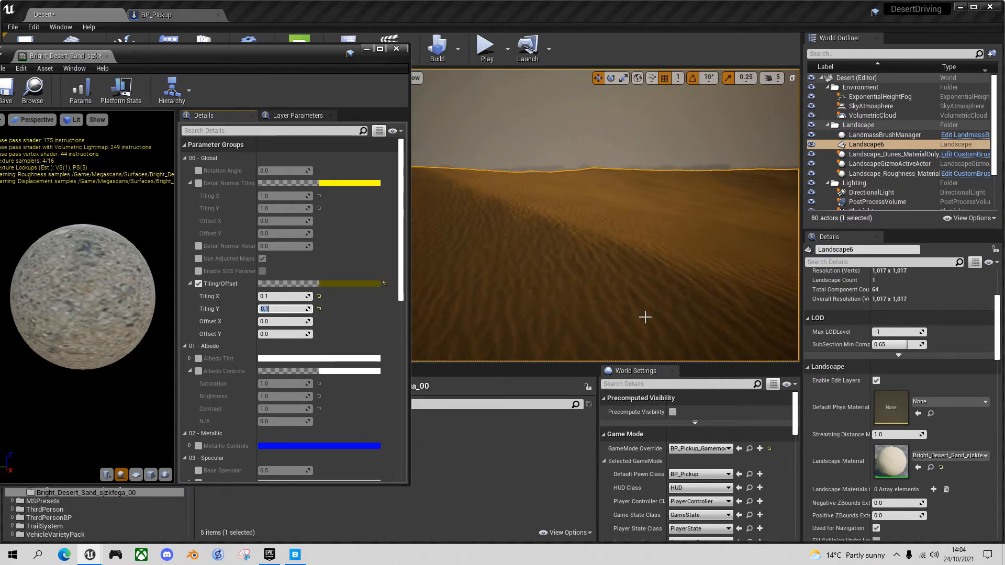
# - Override the instance's Albedo Tint with a pale peach colour, about hex sRGB FFEDE3
pyautogui.click(198, 359)
pyautogui.click(306, 360)
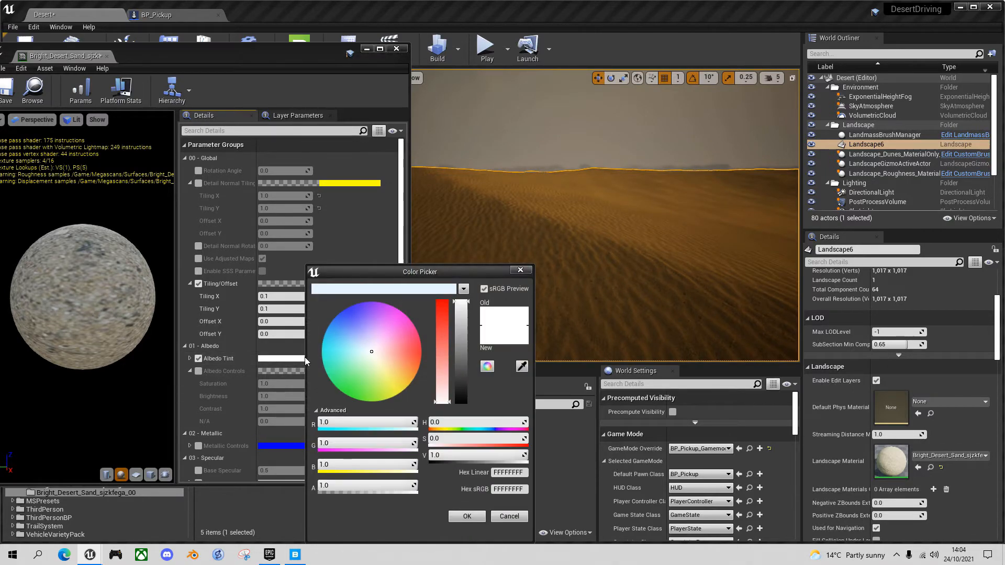
pyautogui.click(383, 356)
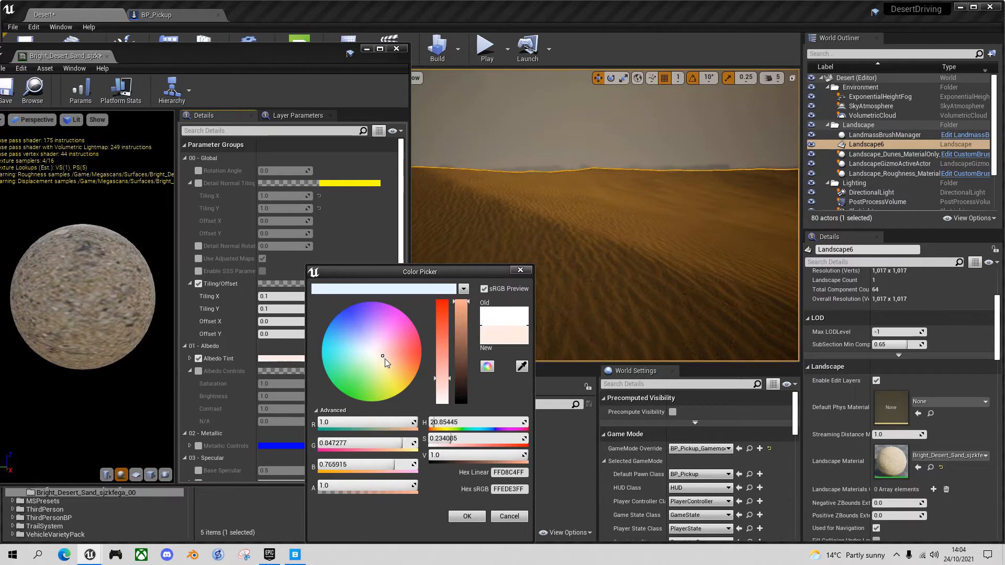
pyautogui.click(475, 515)
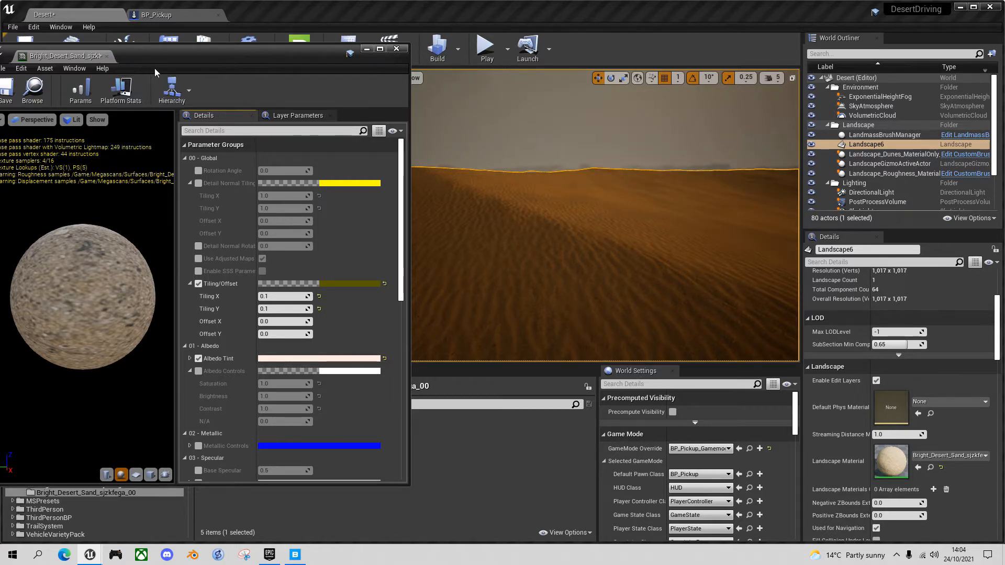
# - Save the edited sand material instance and close its editor window
pyautogui.moveTo(270, 55); pyautogui.dragTo(275, 51)
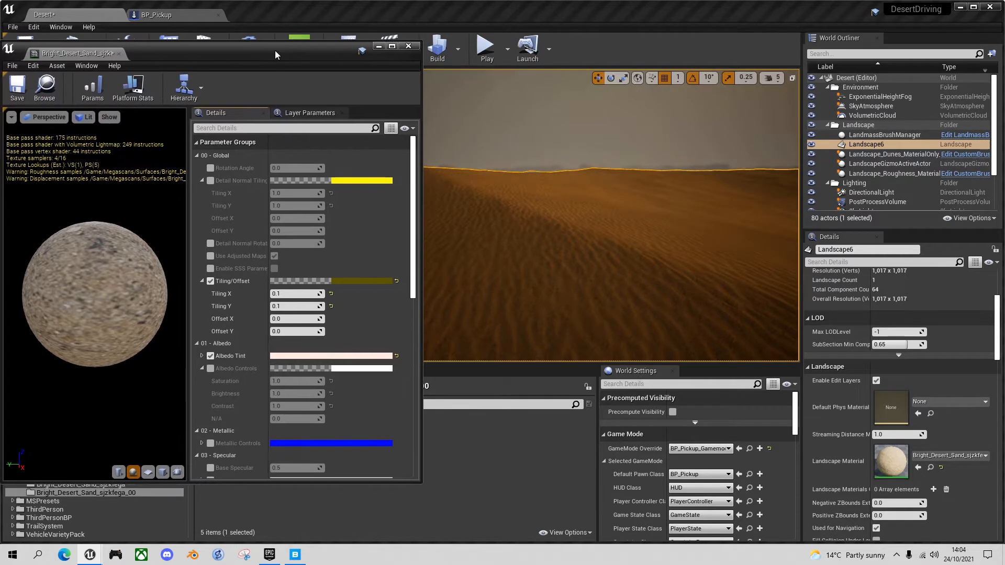
pyautogui.click(17, 87)
pyautogui.click(408, 45)
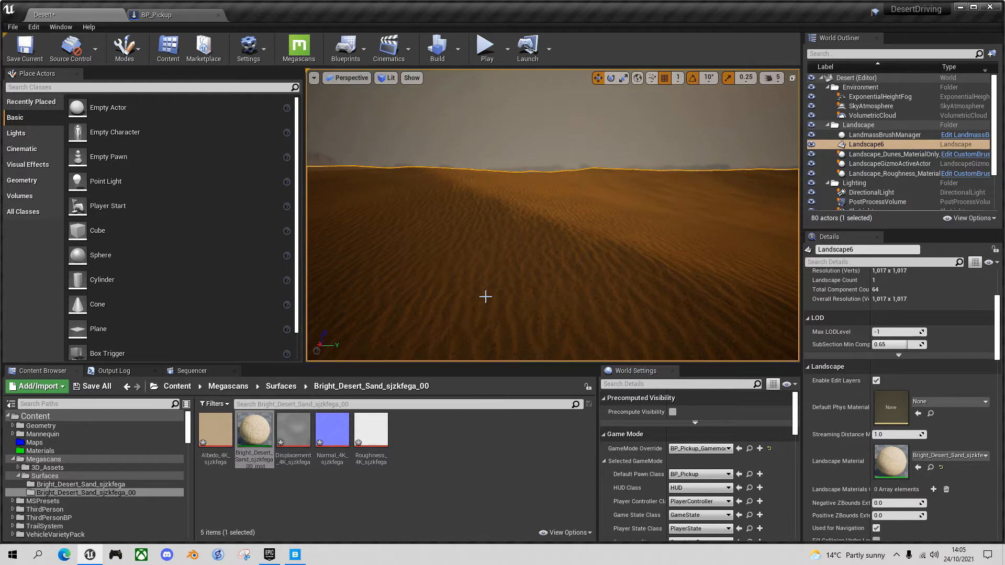
# - Collapse the Environment, Landscape and Lighting folders in the outliner and the Megascans folder in the content tree
pyautogui.click(828, 89)
pyautogui.click(828, 97)
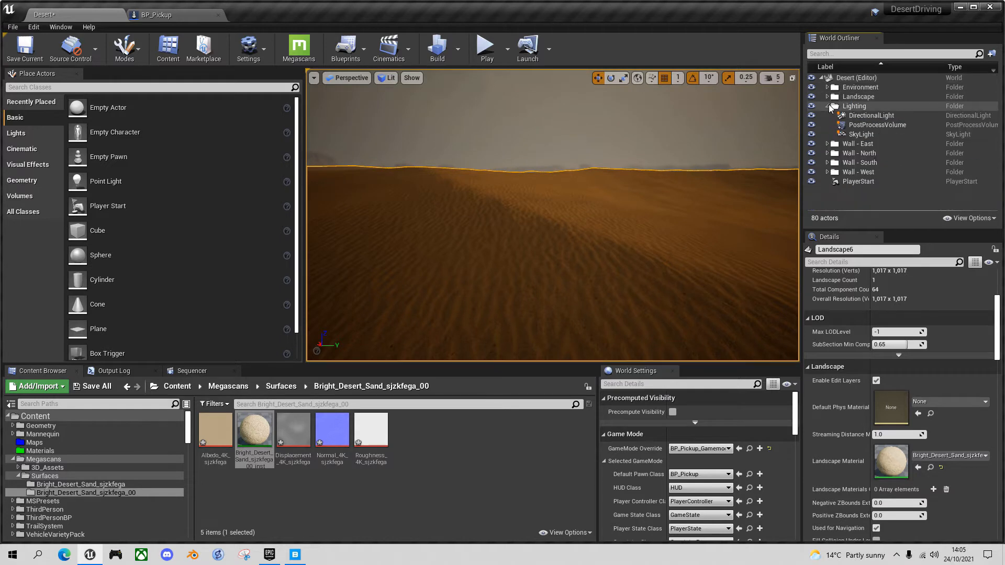
pyautogui.click(828, 106)
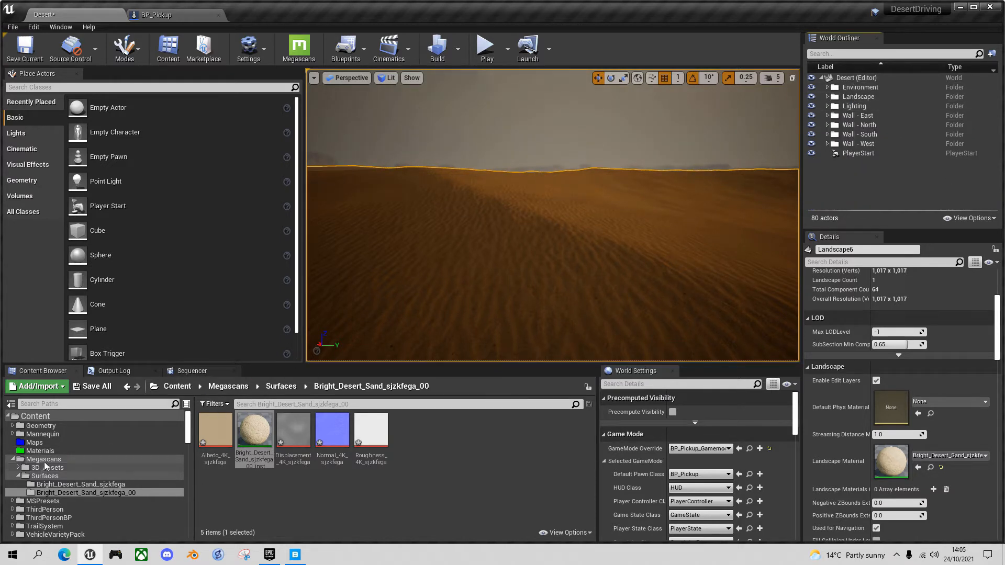
pyautogui.click(12, 459)
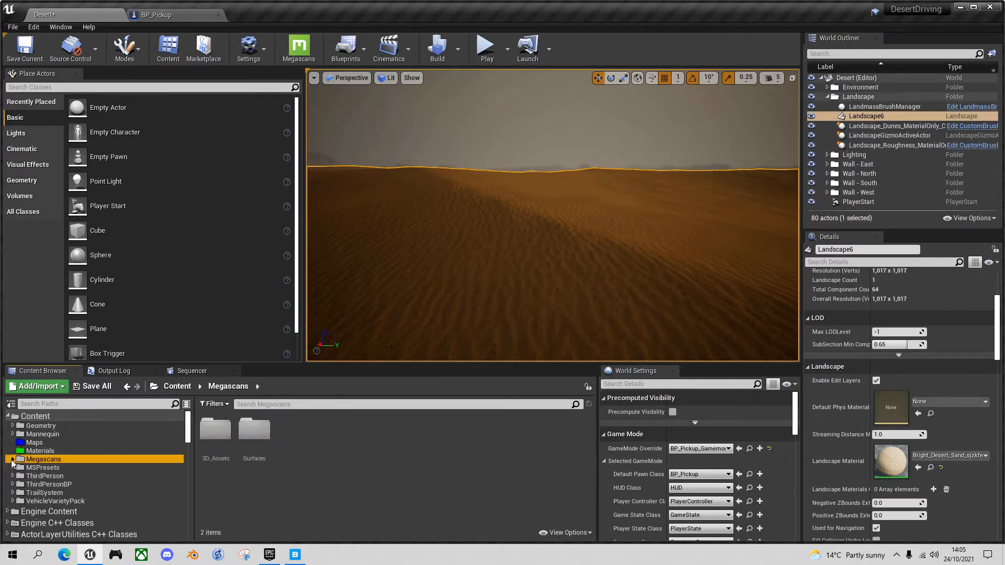
# - Place the BP_TrailsManager blueprint from the TrailSystem Blueprints folder on the desert landscape
pyautogui.click(51, 493)
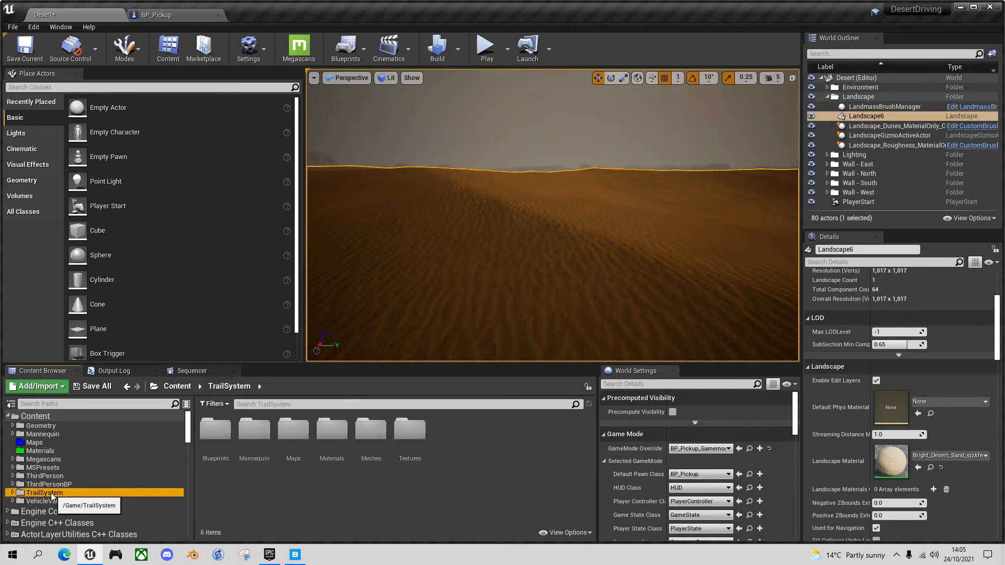
pyautogui.click(12, 492)
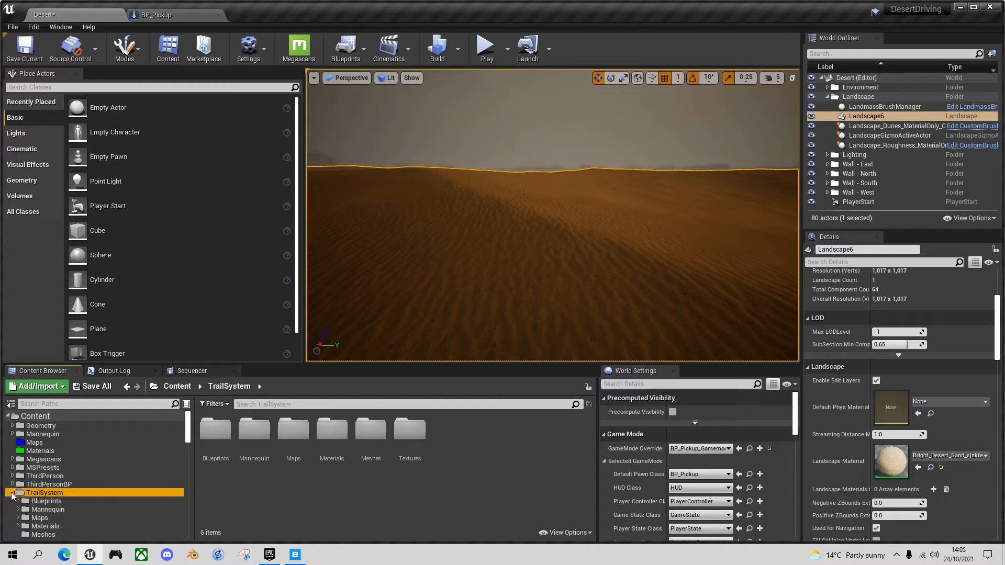
pyautogui.click(47, 501)
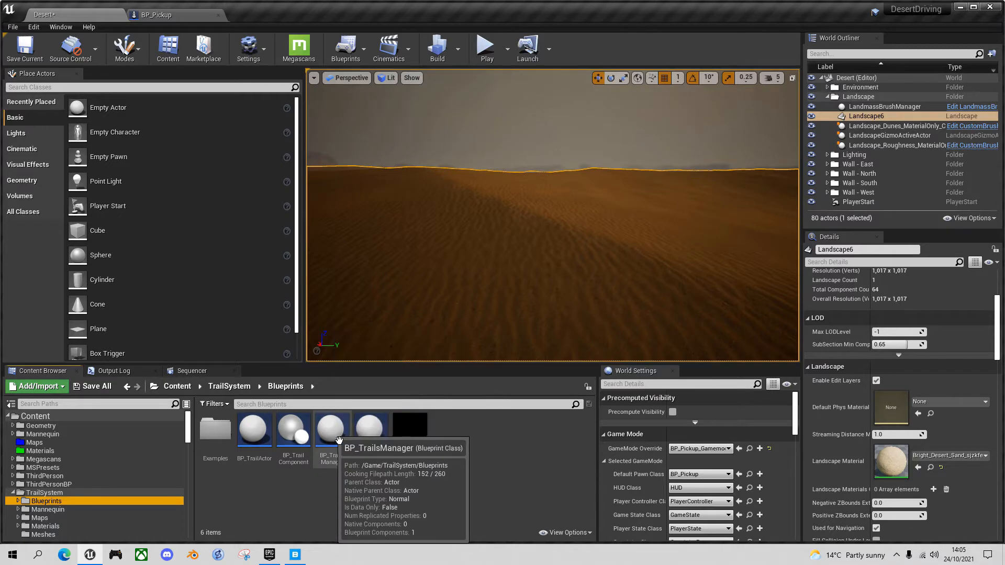
pyautogui.moveTo(339, 440); pyautogui.dragTo(597, 226)
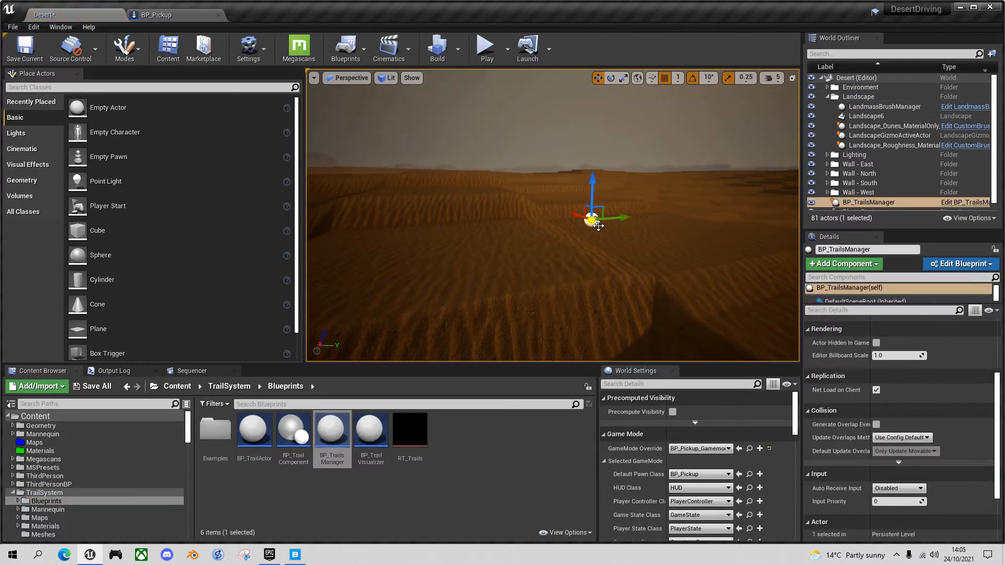
# - Set the placed BP_TrailsManager actor's Max Distance to 8000
pyautogui.click(872, 203)
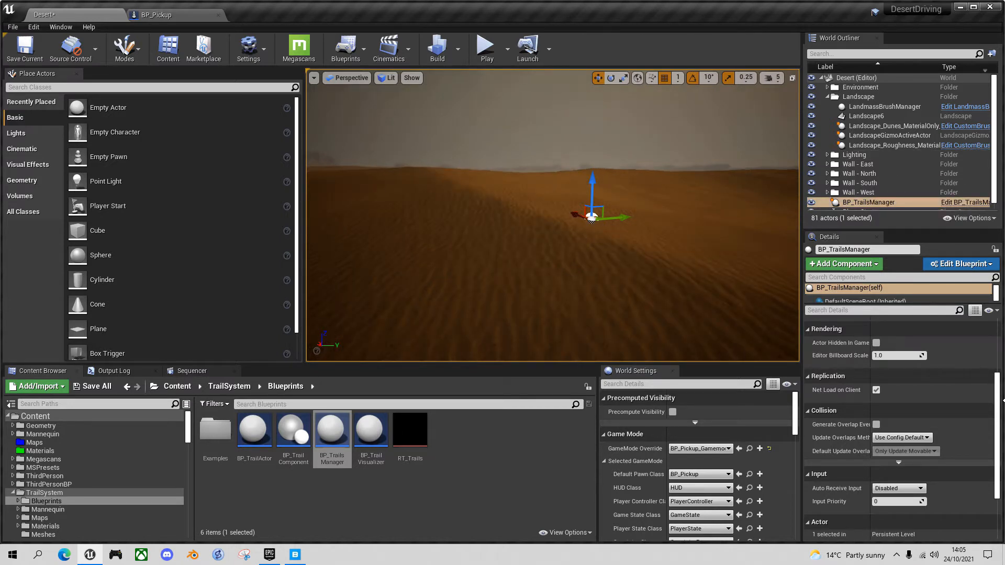
pyautogui.moveTo(997, 402); pyautogui.dragTo(992, 337)
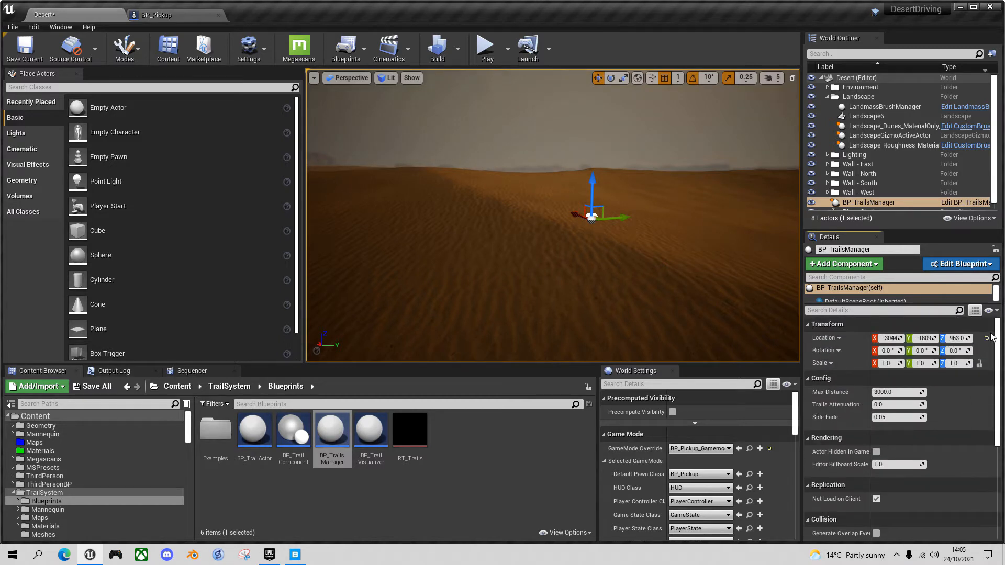
pyautogui.click(890, 394)
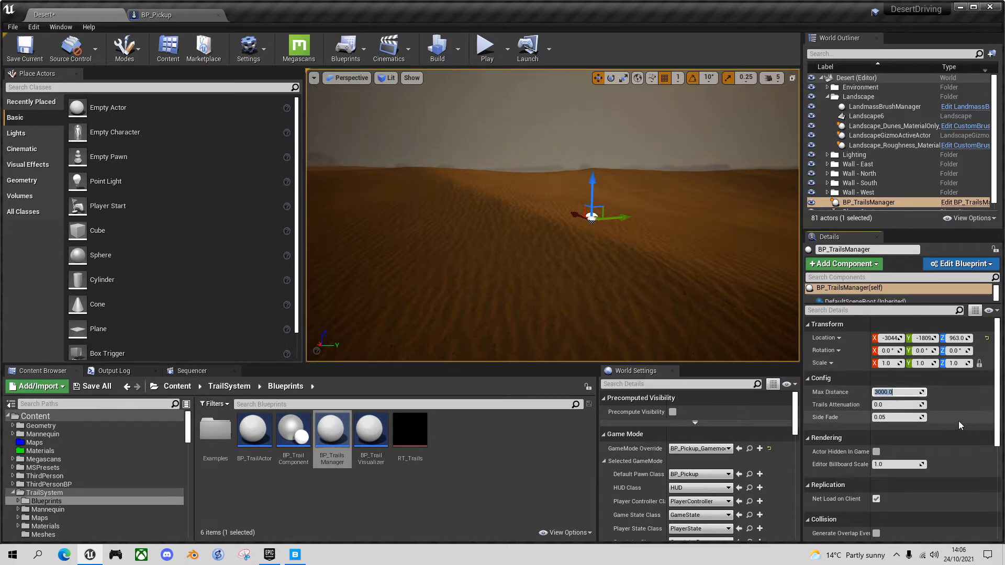
pyautogui.write('8000')
pyautogui.press('Return')
pyautogui.click(909, 393)
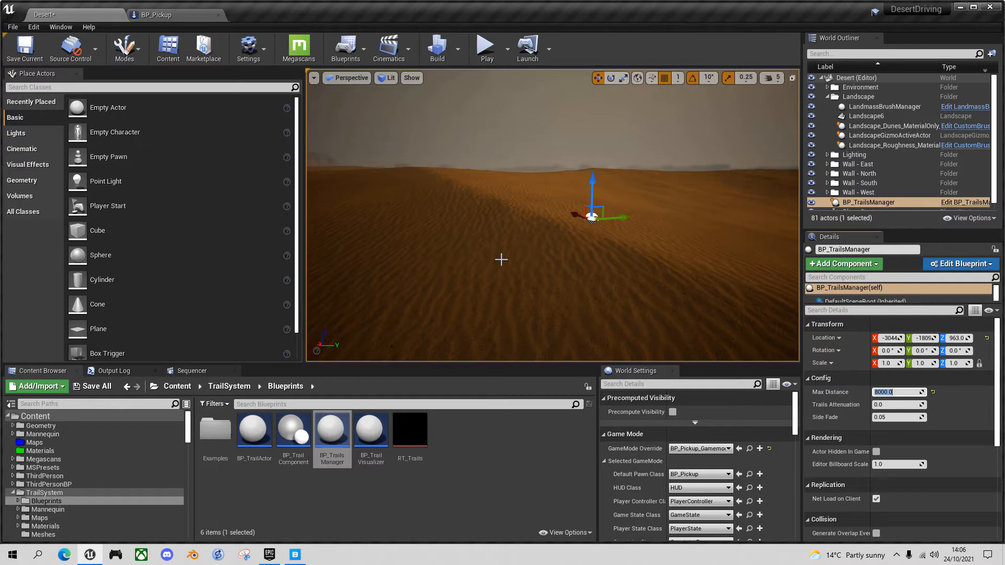
# - Open the Bright_Desert_Sand instance assigned to Landscape6 and its parent material, MS_DefaultMaterial_Displacement
pyautogui.click(873, 120)
pyautogui.scroll(-3, 875, 470)
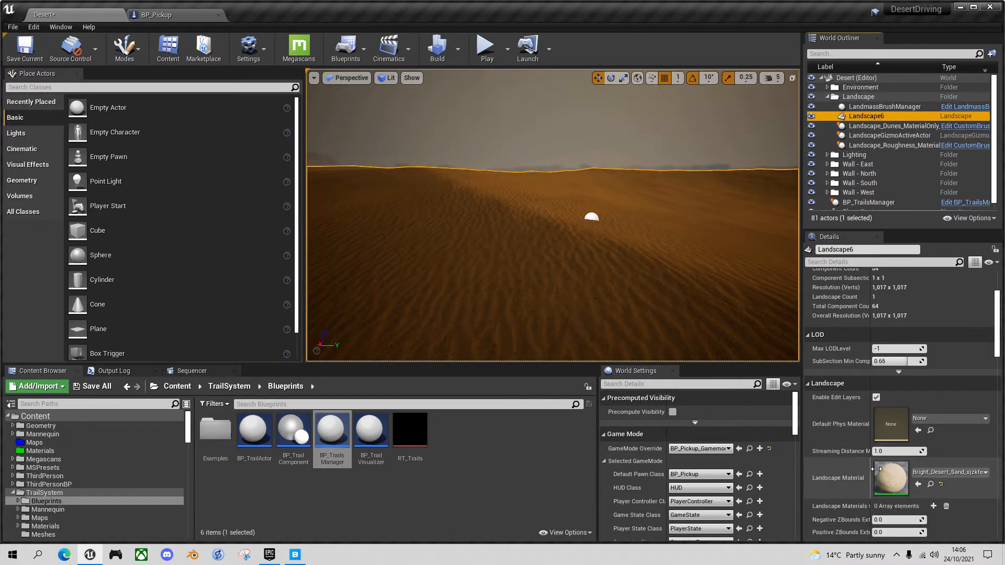
pyautogui.click(930, 484)
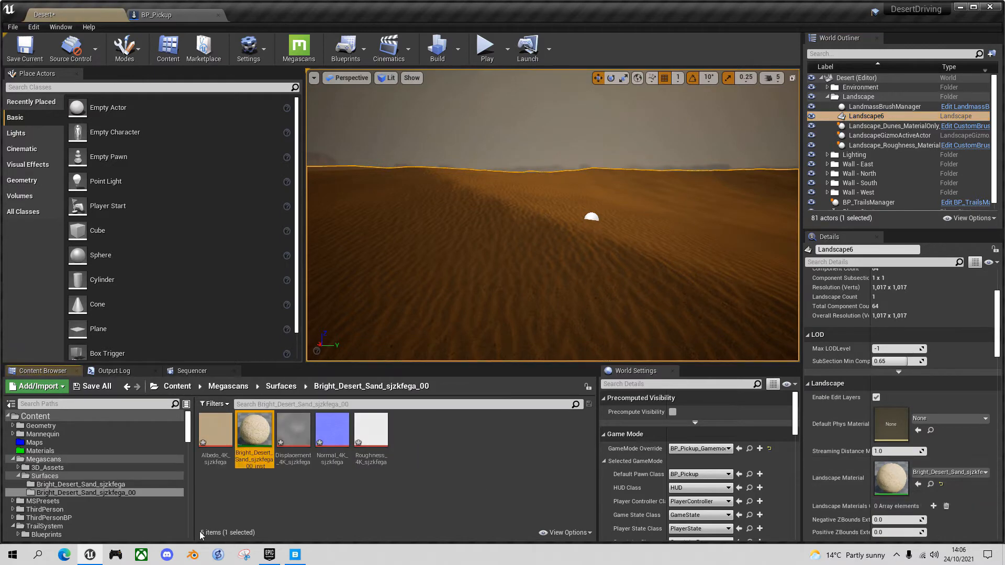
pyautogui.doubleClick(255, 434)
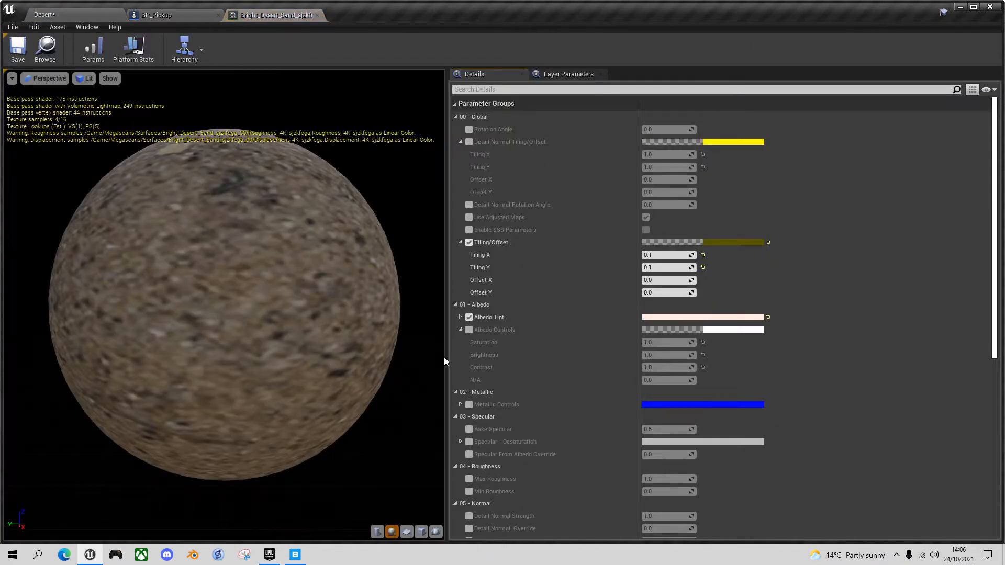
pyautogui.click(200, 46)
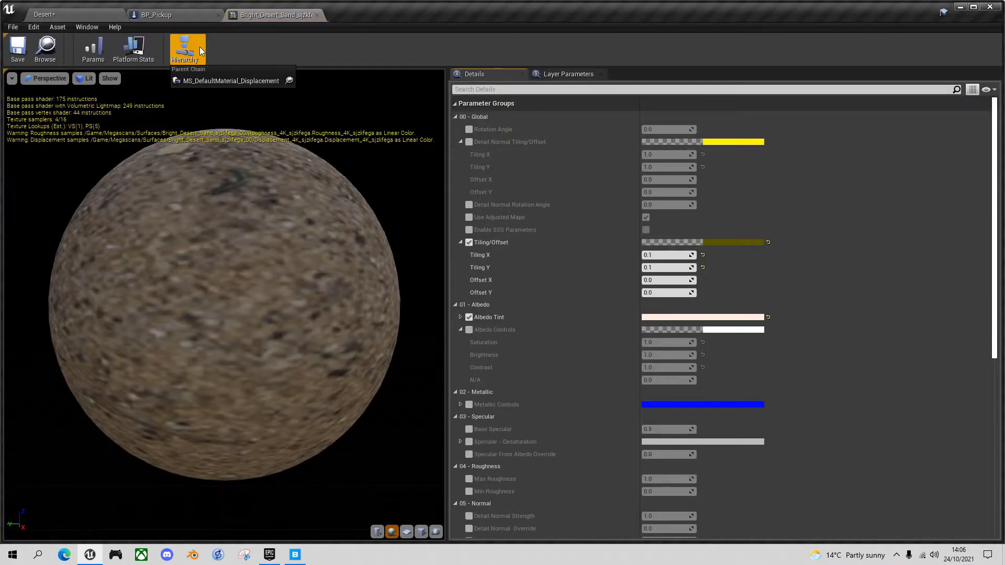
pyautogui.click(229, 81)
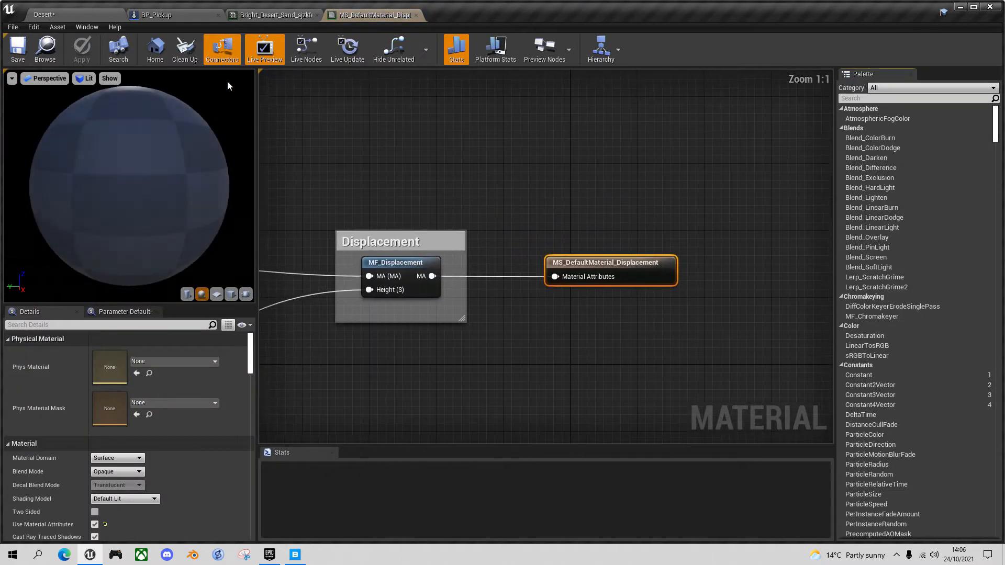
# - Open the MF_Displacement material function used in the Displacement group of the parent material's graph
pyautogui.moveTo(365, 158); pyautogui.dragTo(491, 144, button='right')
pyautogui.scroll(-2, 491, 144)
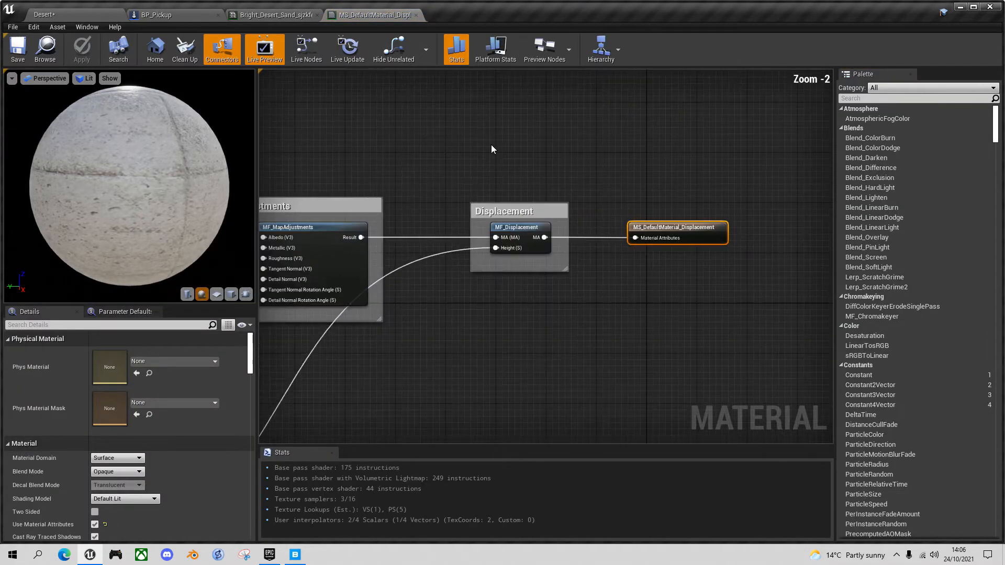
pyautogui.moveTo(378, 221); pyautogui.dragTo(507, 186, button='right')
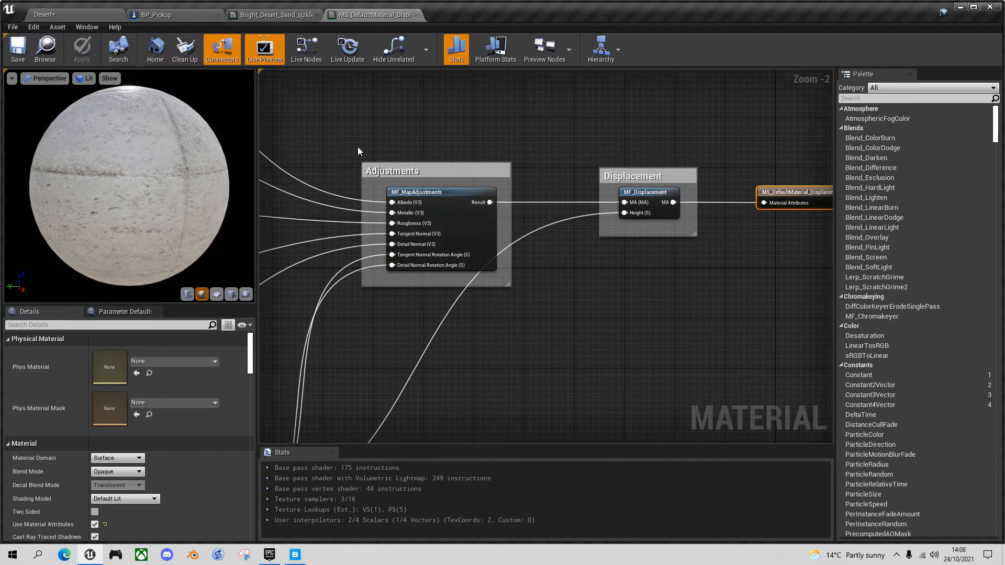
pyautogui.scroll(-2, 357, 147)
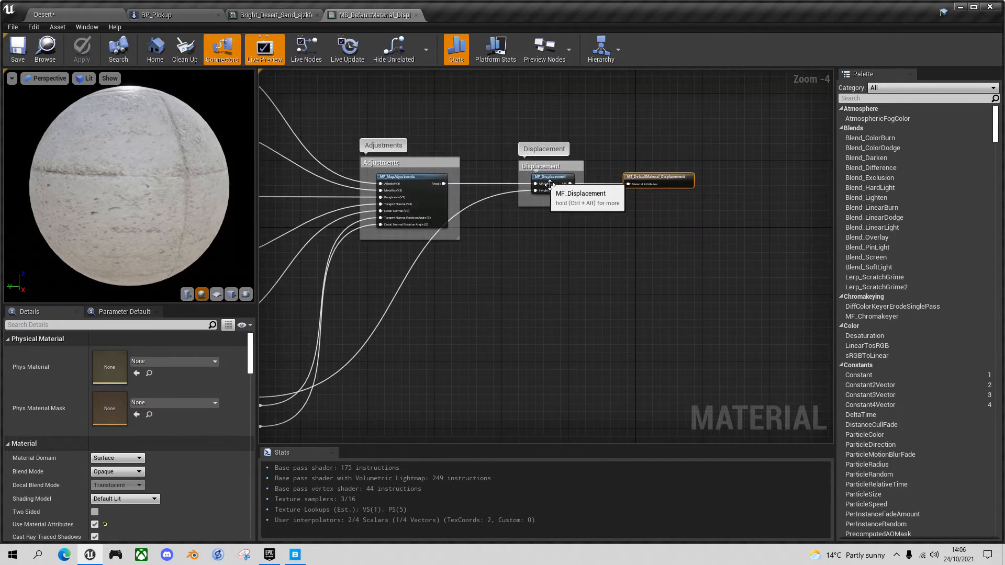
pyautogui.scroll(4, 553, 185)
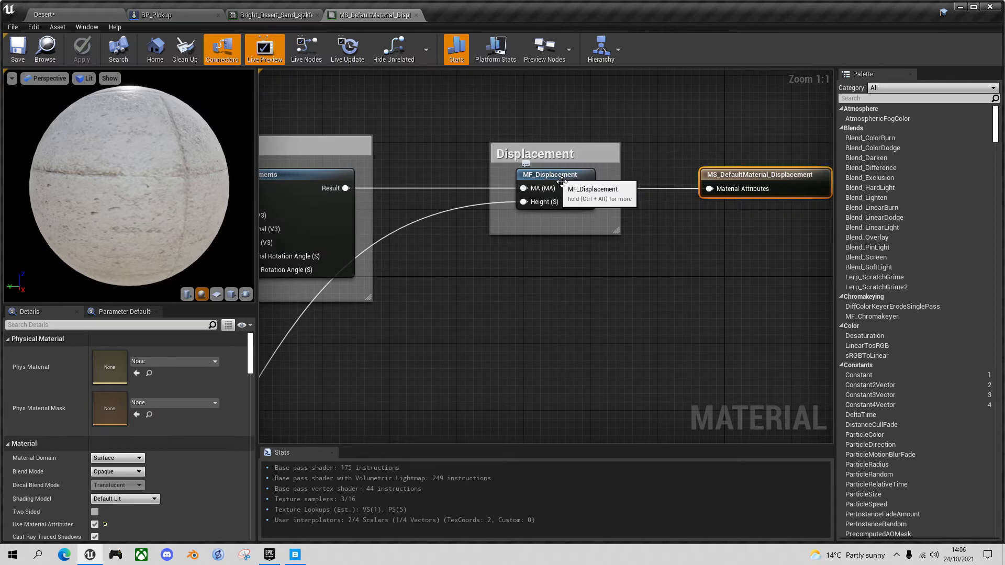
pyautogui.doubleClick(562, 182)
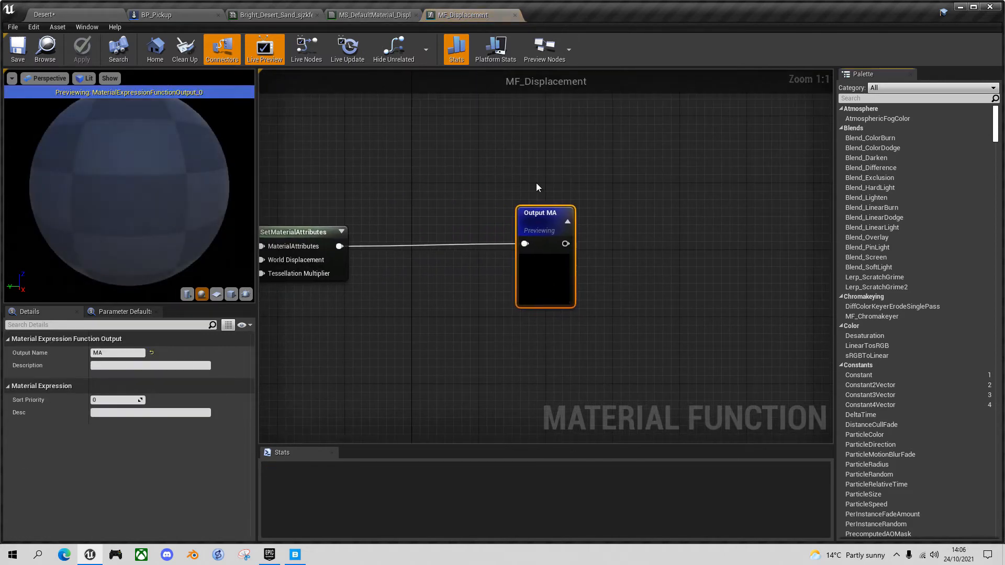
# - Add the MF_Trails function from the TrailSystem Materials folder to the MF_Displacement graph, below the Tessellation Controls node
pyautogui.scroll(-4, 545, 208)
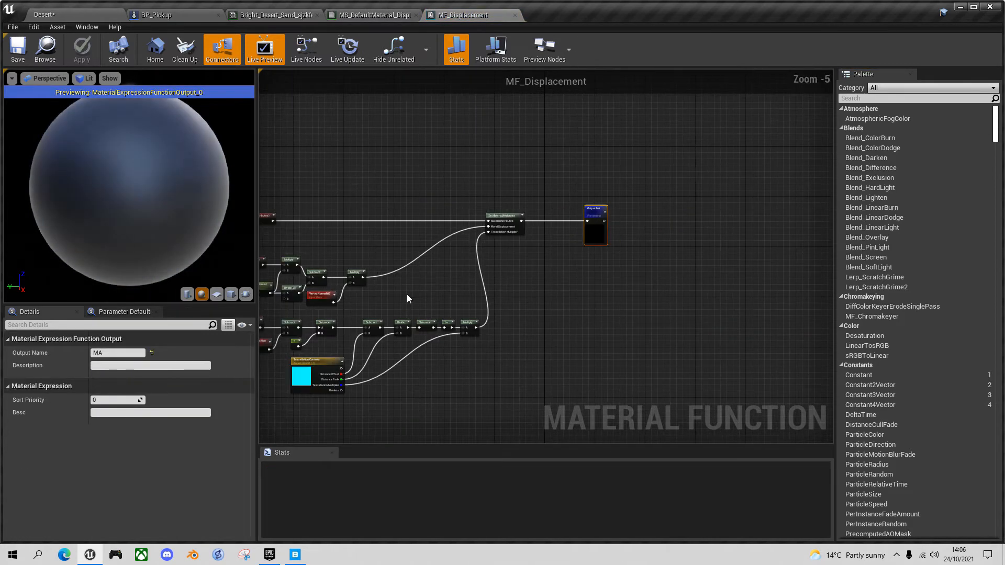
pyautogui.moveTo(407, 294); pyautogui.dragTo(453, 173, button='right')
pyautogui.moveTo(461, 295); pyautogui.dragTo(484, 276, button='right')
pyautogui.scroll(3, 447, 287)
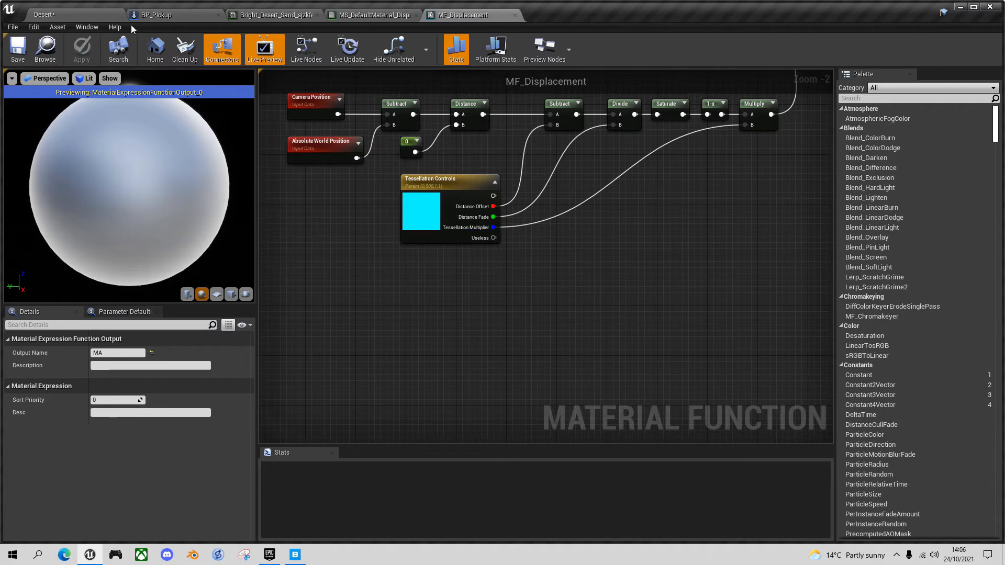
pyautogui.click(50, 15)
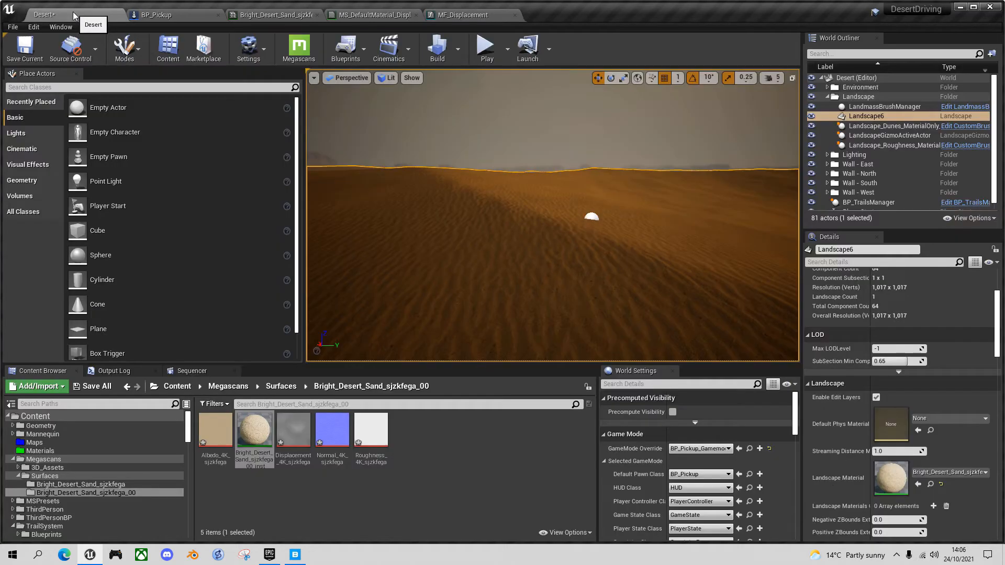
pyautogui.doubleClick(14, 460)
pyautogui.scroll(-2, 36, 498)
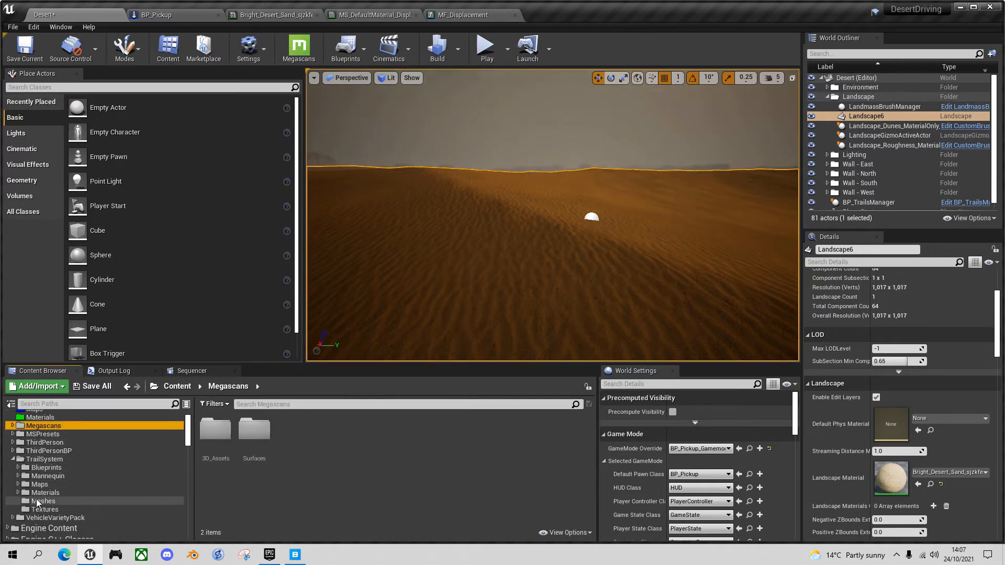
pyautogui.click(53, 493)
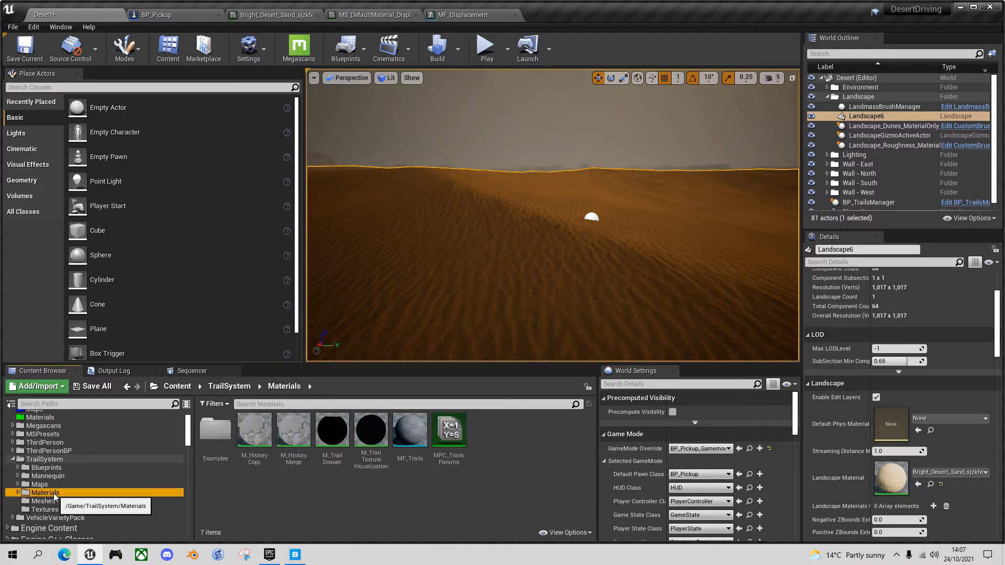
pyautogui.moveTo(420, 436)
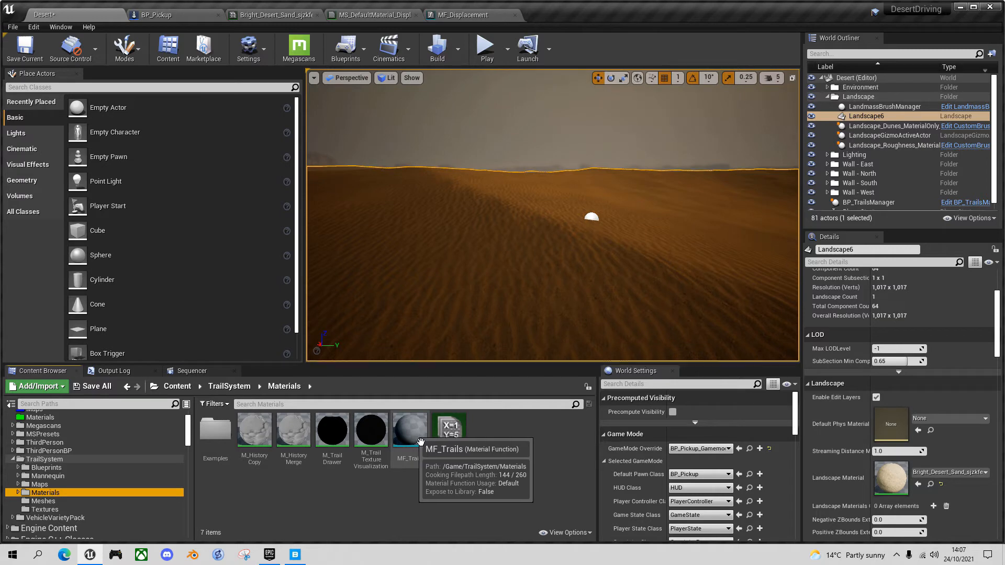
pyautogui.moveTo(420, 442); pyautogui.dragTo(312, 297)
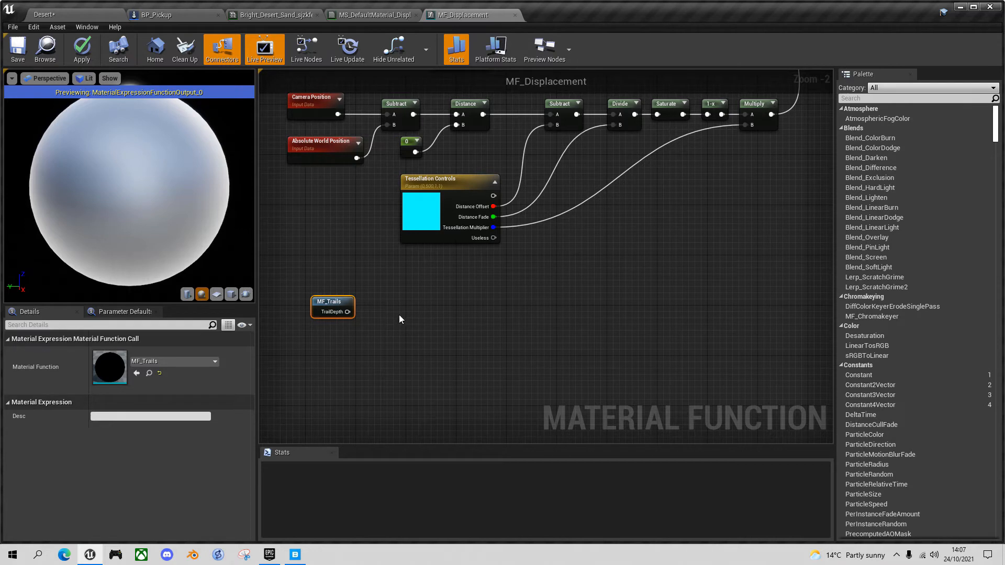
# - Feed MF_Trails' TrailDepth output into a new OneMinus node and align that node beside MF_Trails
pyautogui.moveTo(399, 316); pyautogui.dragTo(412, 285, button='right')
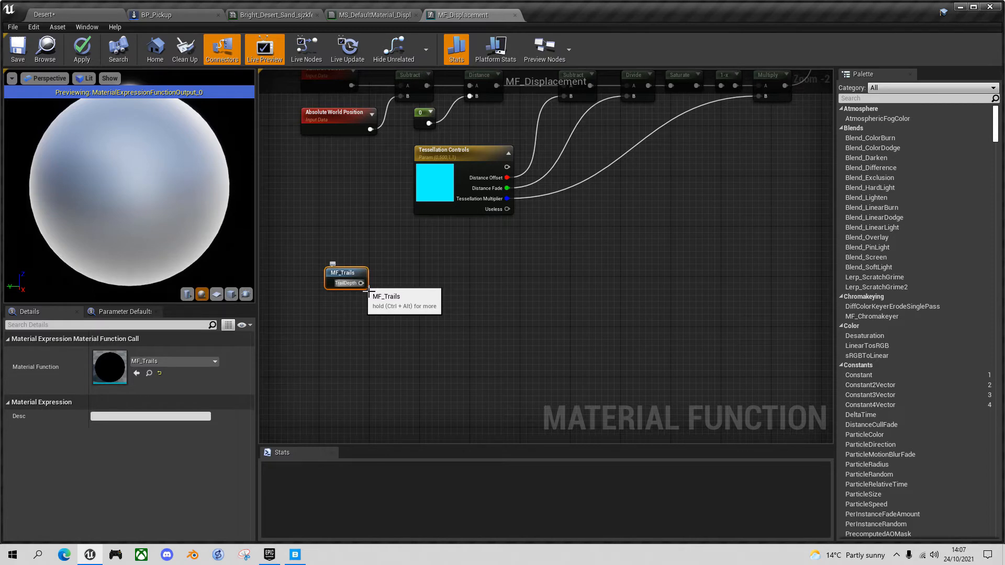
pyautogui.moveTo(361, 283); pyautogui.dragTo(391, 284)
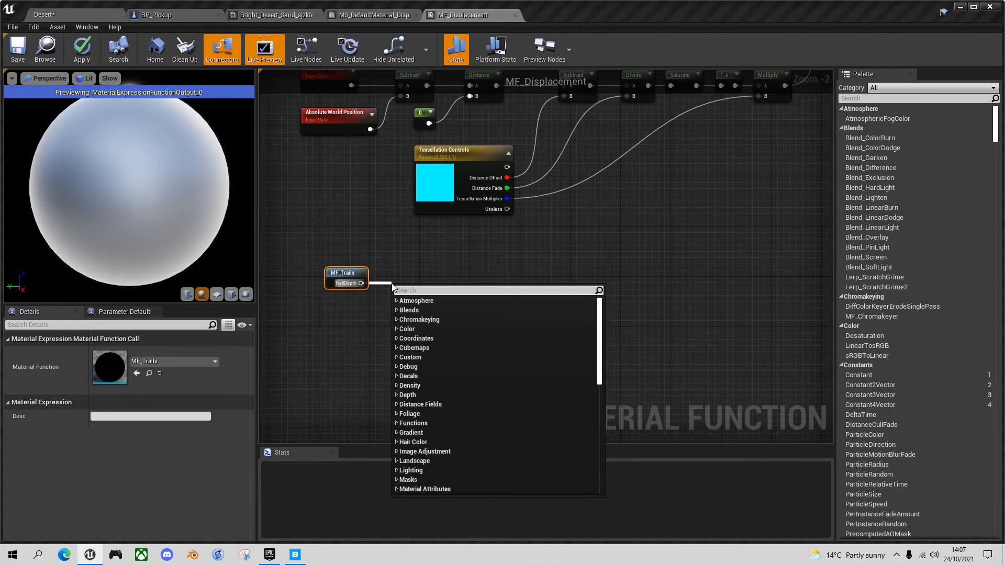
pyautogui.write('1-')
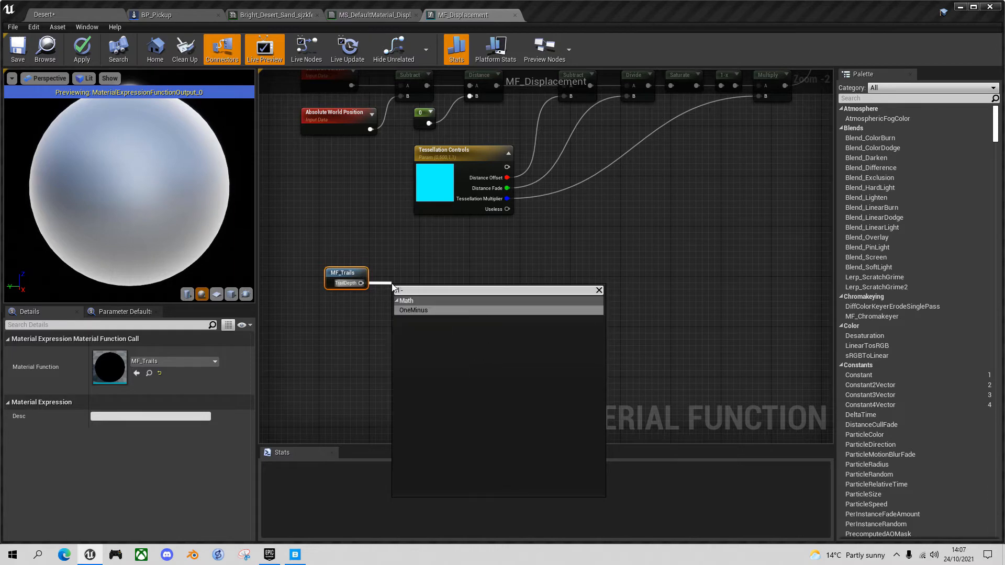
pyautogui.press('Return')
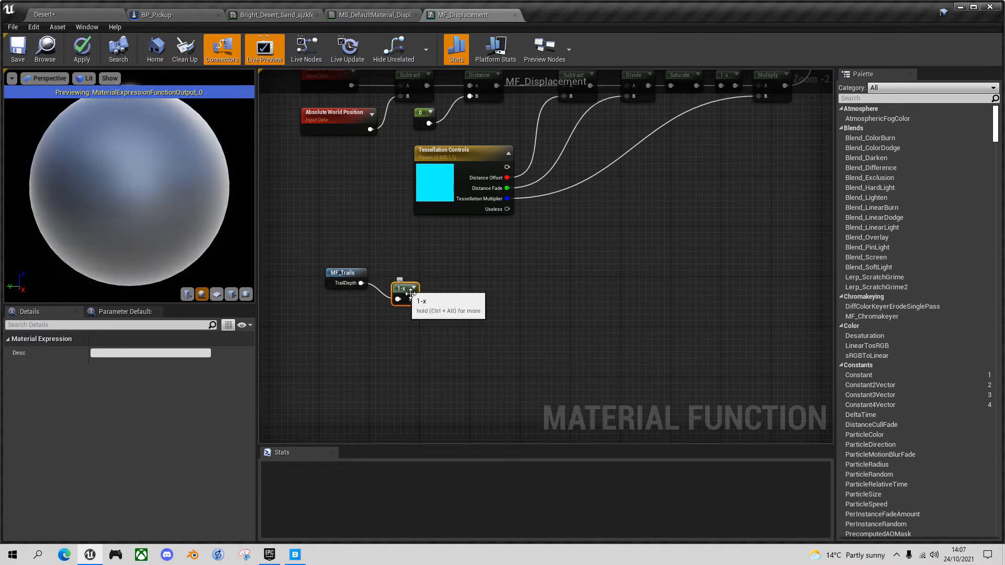
pyautogui.moveTo(410, 294); pyautogui.dragTo(396, 273)
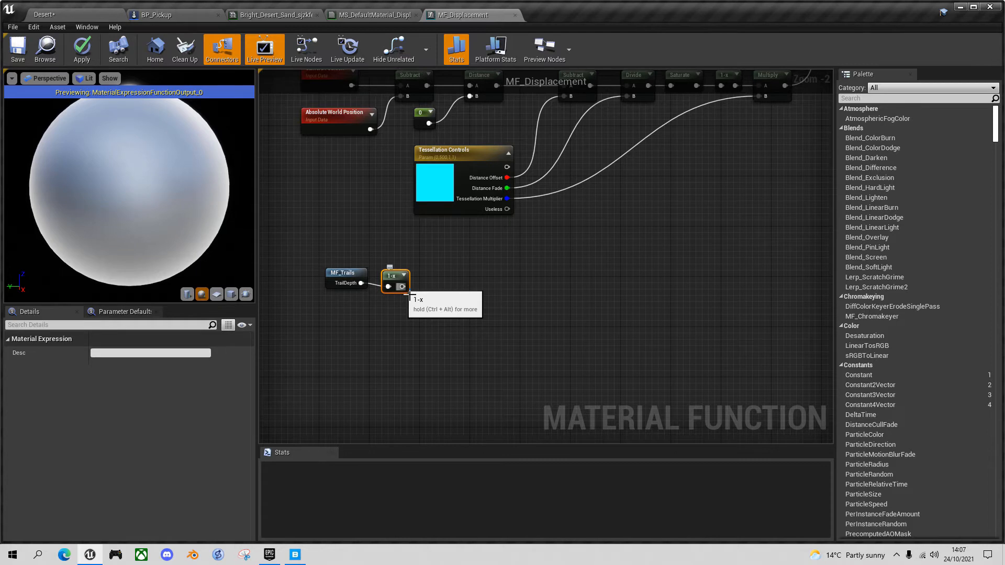
# - Connect the OneMinus output to input A of a new Multiply node placed beside it
pyautogui.moveTo(405, 290); pyautogui.dragTo(439, 291)
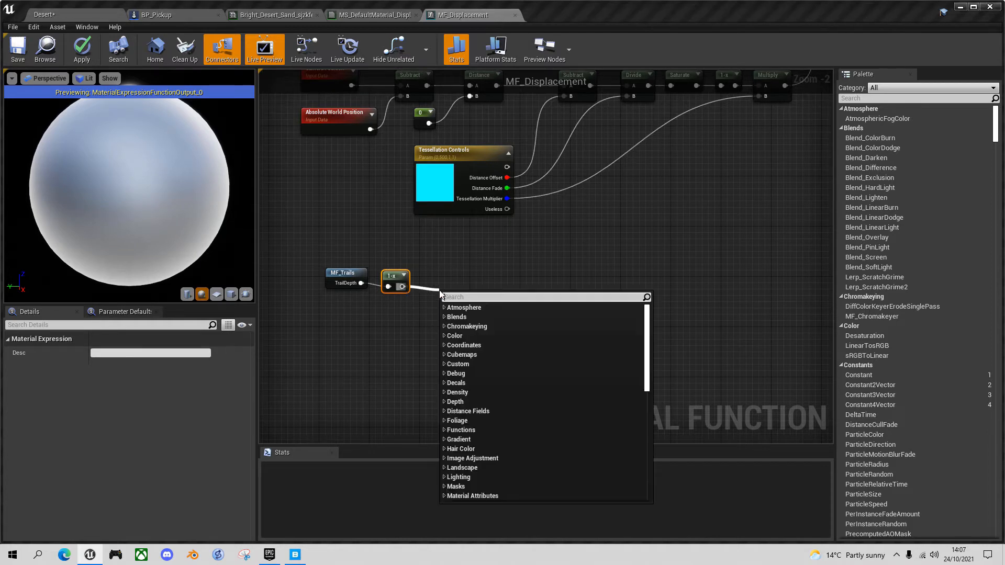
pyautogui.write('multiply')
pyautogui.press('Return')
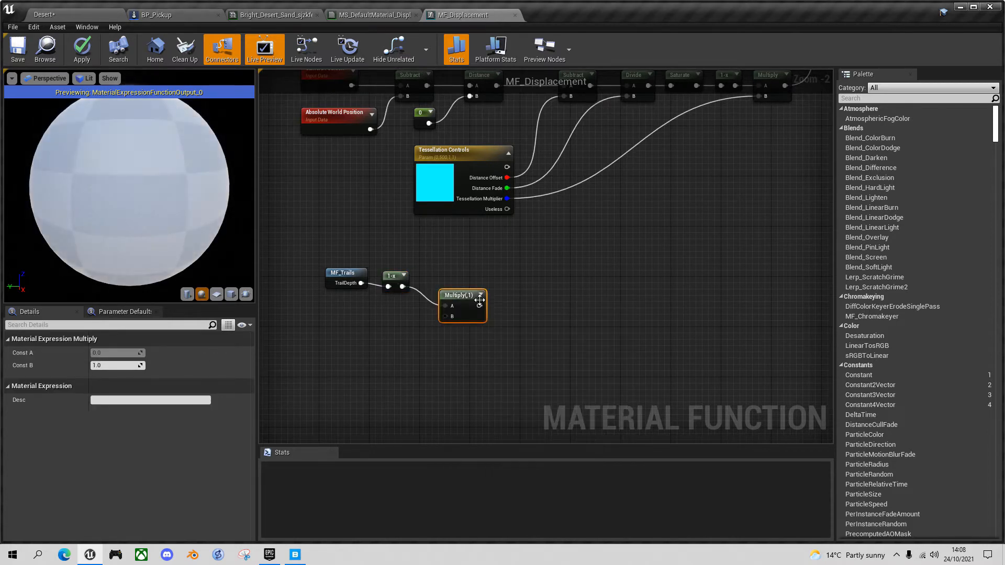
pyautogui.moveTo(463, 297); pyautogui.dragTo(451, 284)
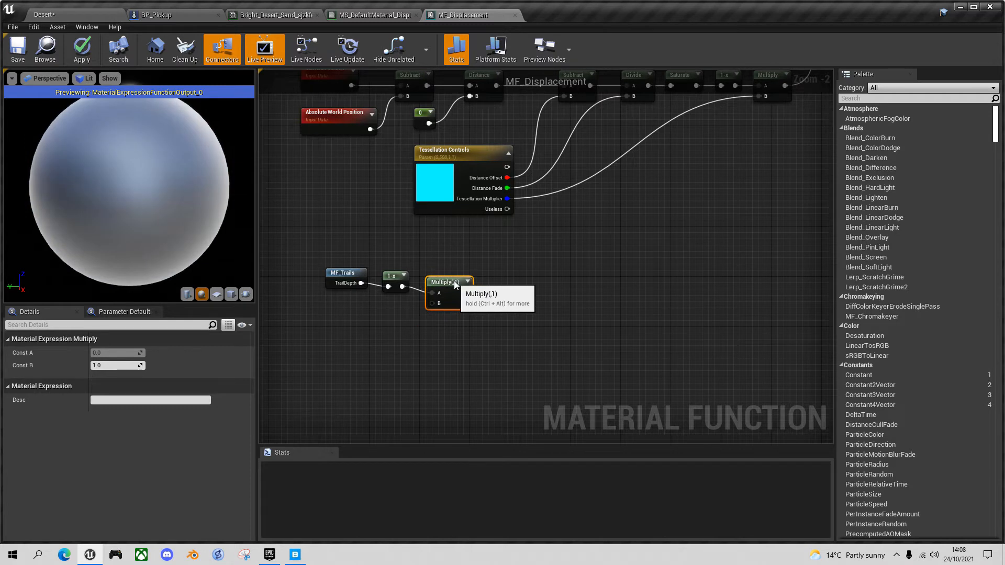
# - Promote the Multiply node's B input to a scalar parameter and place the parameter node below the OneMinus node
pyautogui.rightClick(433, 303)
pyautogui.click(475, 319)
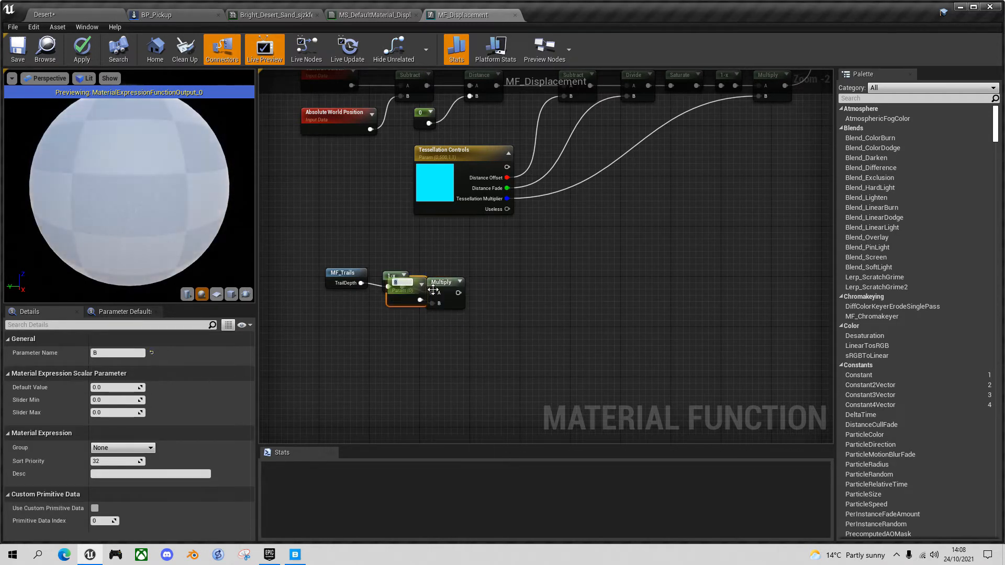
pyautogui.moveTo(424, 284); pyautogui.dragTo(405, 315)
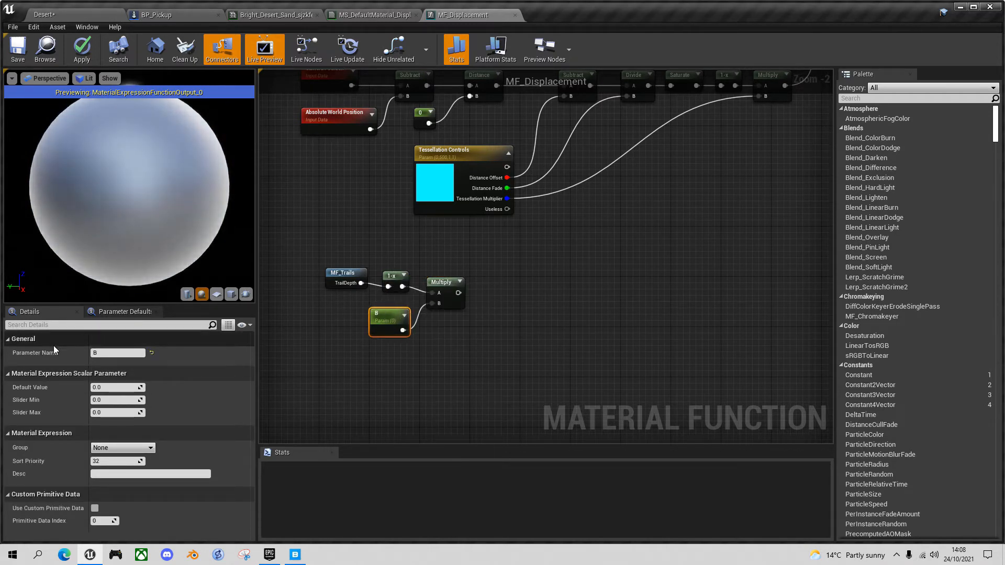
# - Rename the new scalar parameter feeding the Multiply node's B input as SandHeight
pyautogui.click(110, 353)
pyautogui.write('Sa')
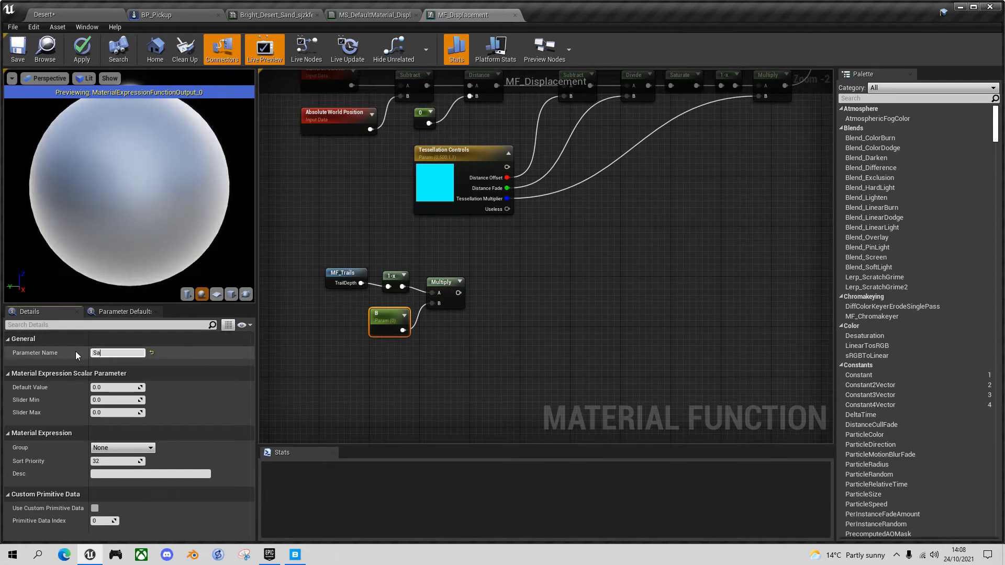
pyautogui.write('ndHeight')
pyautogui.press('Return')
# - Set SandHeight's default value to 20 and assign the parameter to the 06 - Displacement group
pyautogui.click(112, 388)
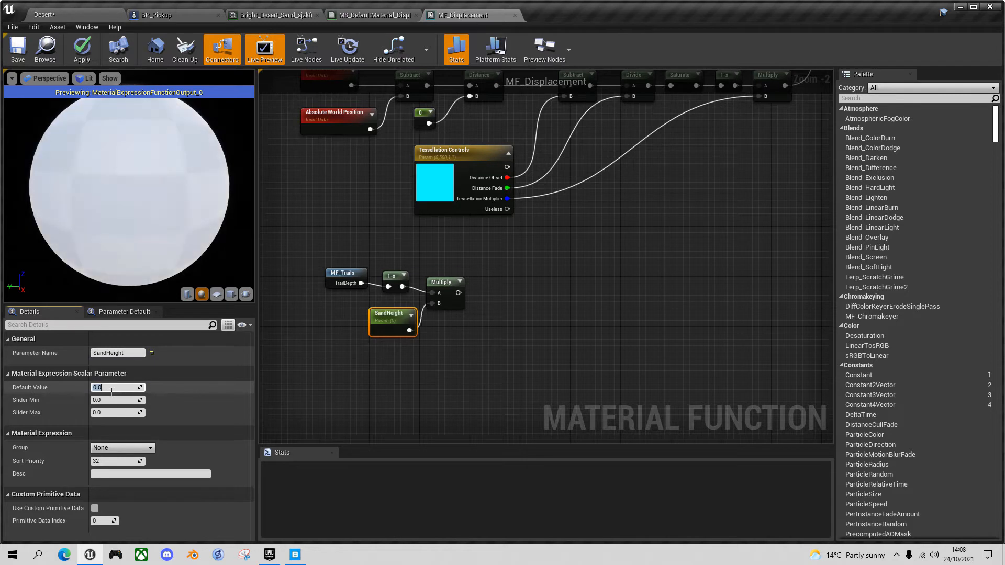
pyautogui.write('20')
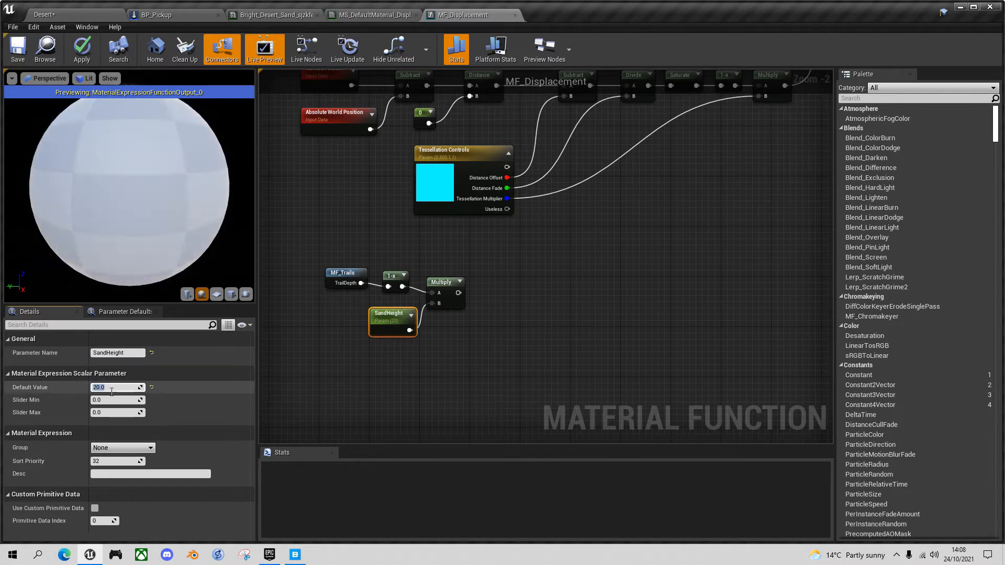
pyautogui.press('Return')
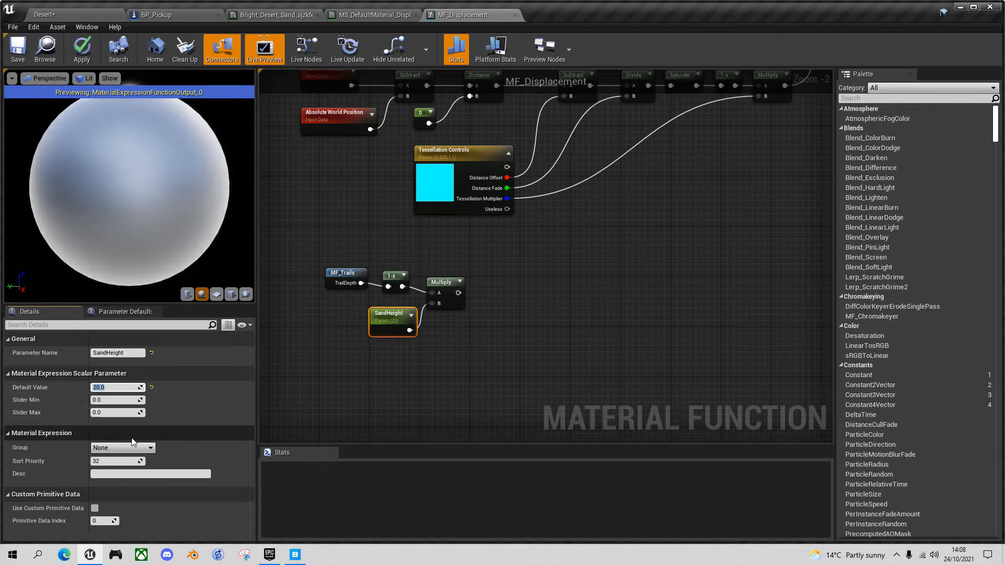
pyautogui.click(152, 449)
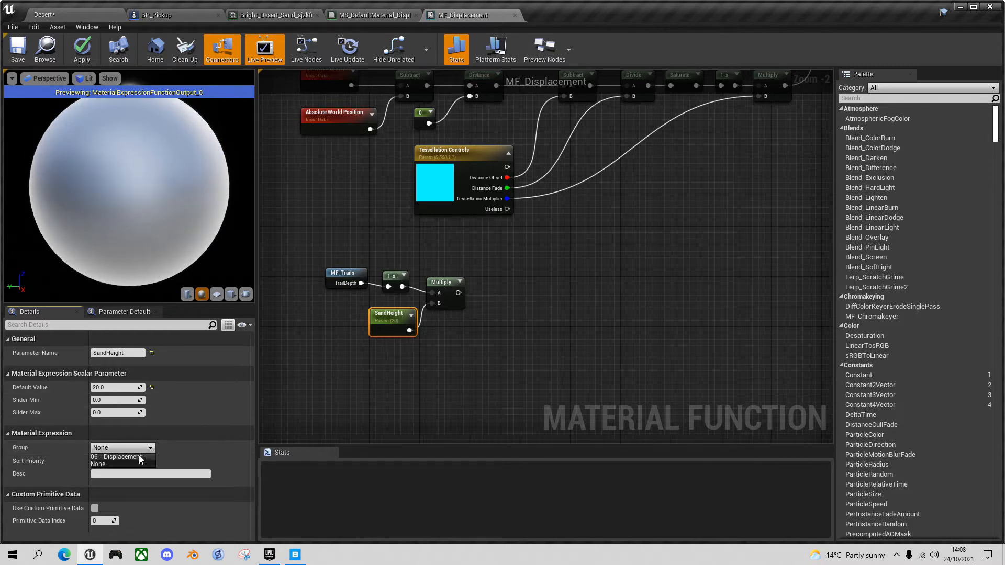
pyautogui.click(138, 456)
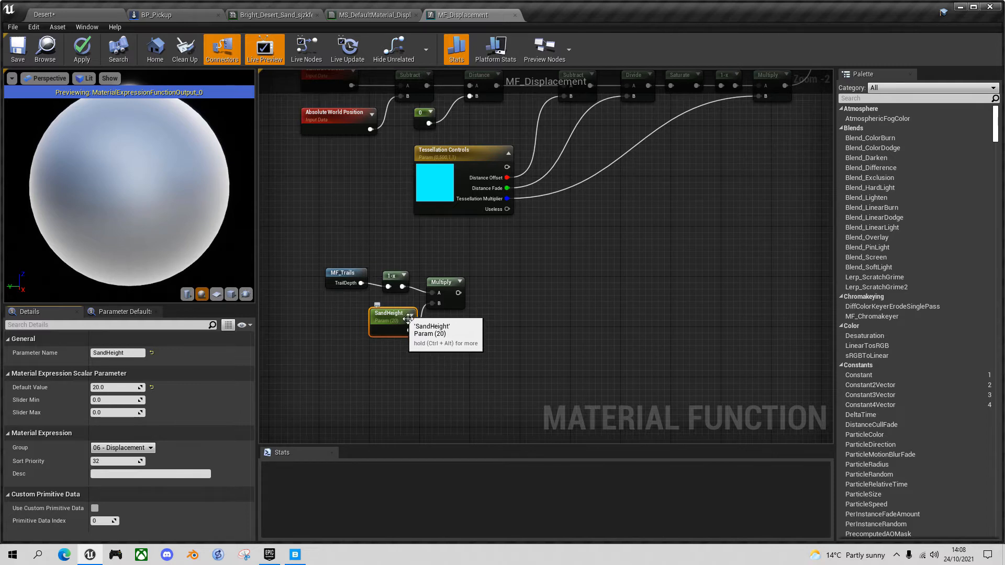
# - Align the trail Multiply node with the OneMinus node and feed its output into input A of a second Multiply node
pyautogui.click(446, 282)
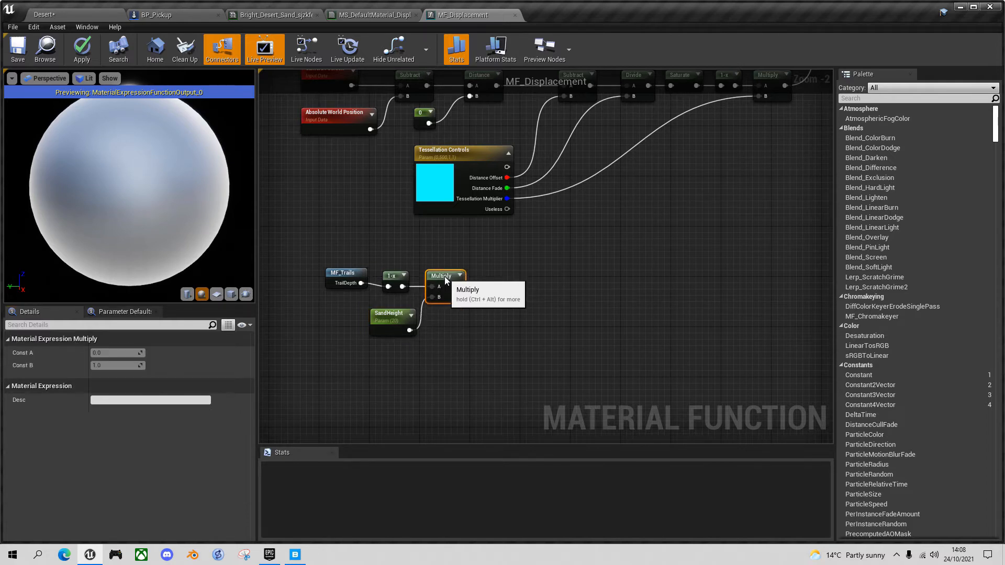
pyautogui.moveTo(523, 269); pyautogui.dragTo(504, 283, button='right')
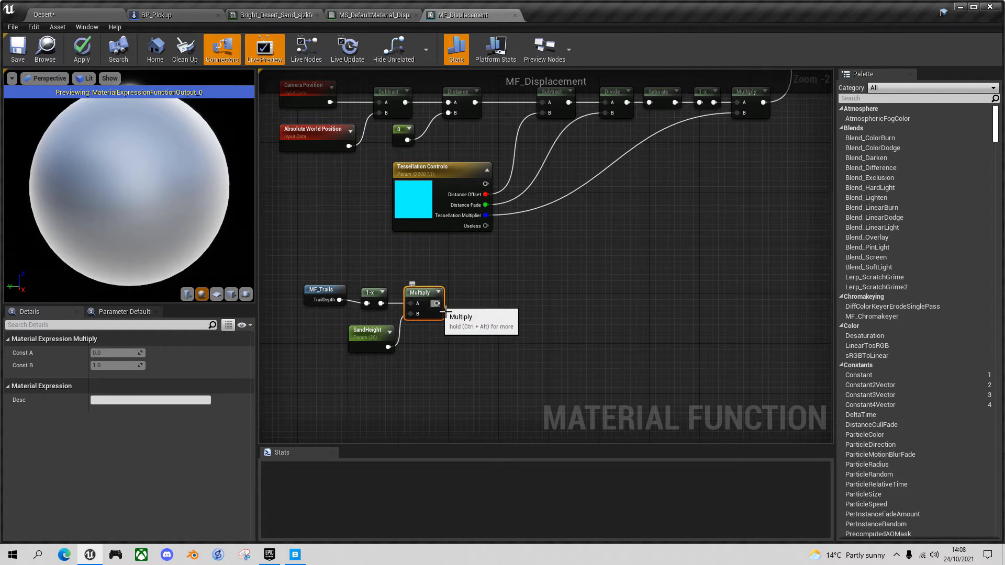
pyautogui.moveTo(444, 312); pyautogui.dragTo(470, 303)
pyautogui.write('*')
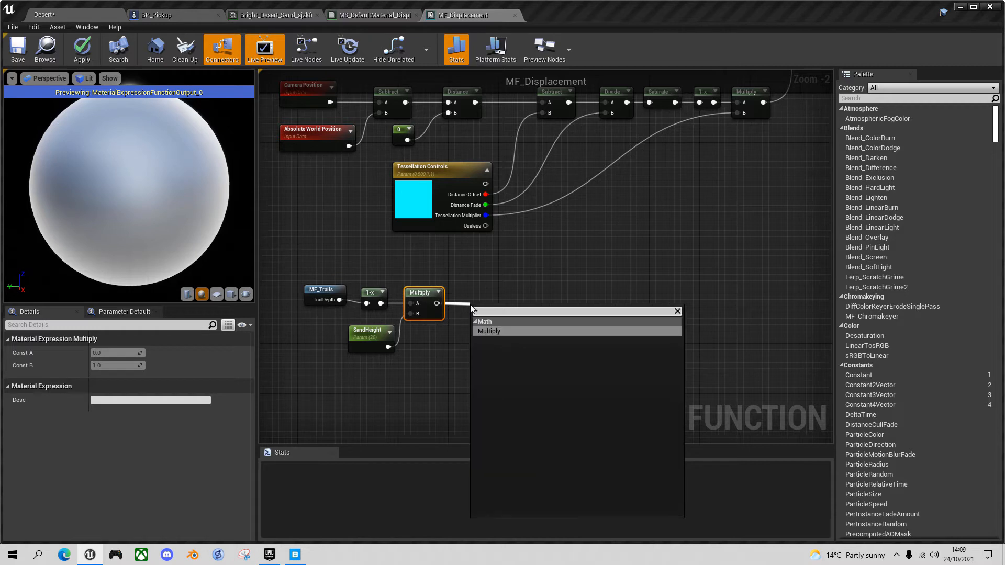
pyautogui.press('Return')
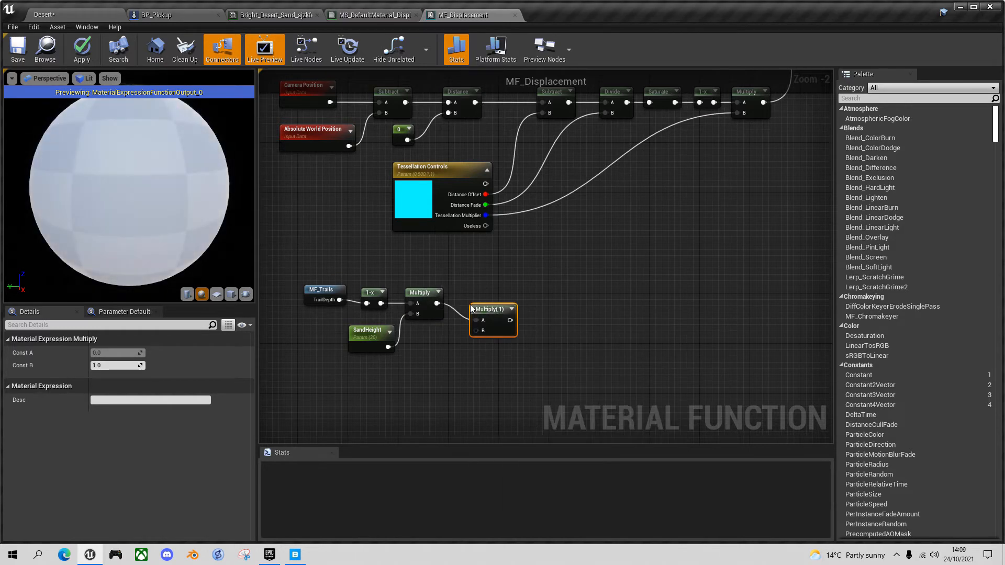
# - Add a VertexNormalWS node below the trail nodes and connect it to input B of the second Multiply node
pyautogui.rightClick(449, 357)
pyautogui.write('vert')
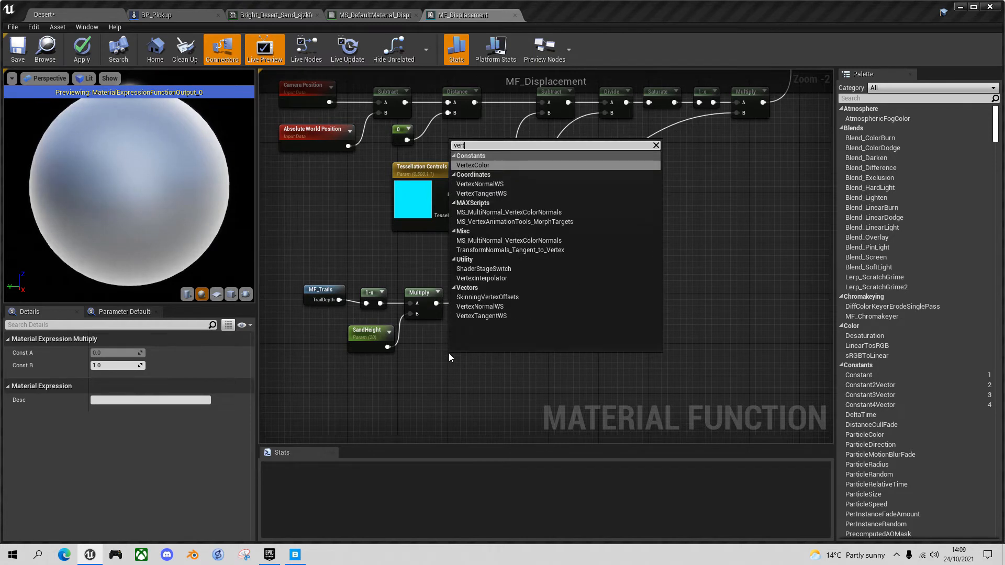
pyautogui.write('ex nor')
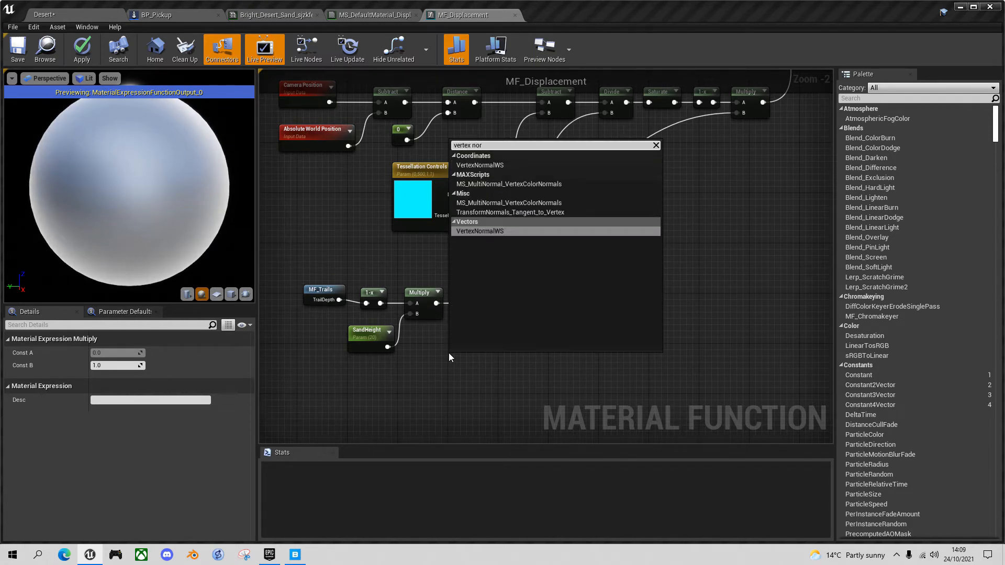
pyautogui.click(501, 166)
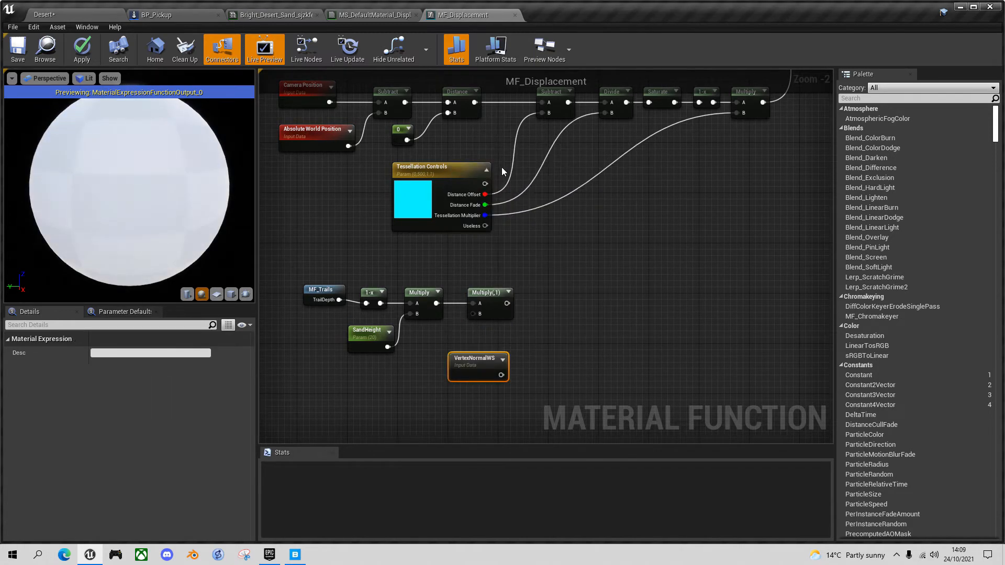
pyautogui.moveTo(484, 360); pyautogui.dragTo(446, 344)
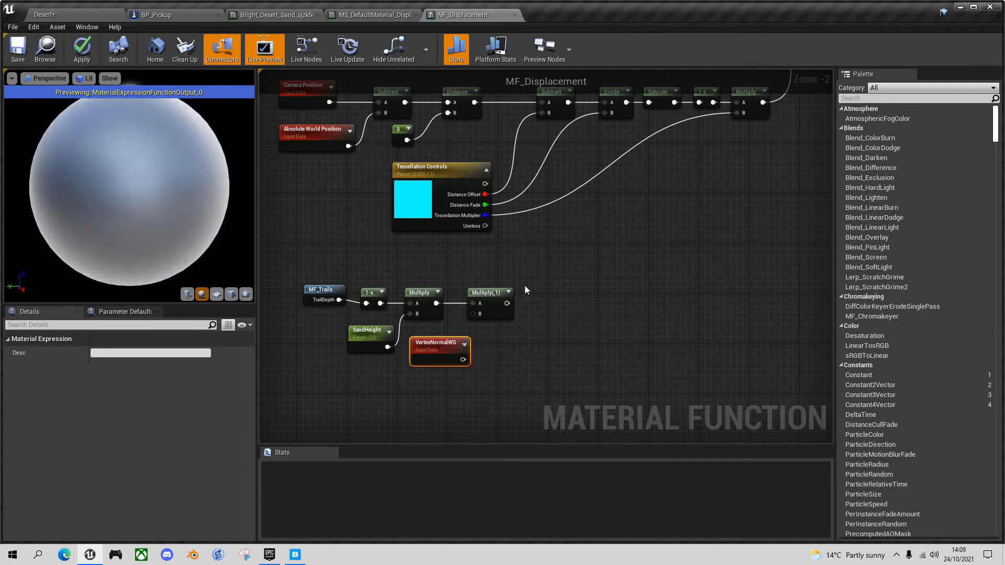
pyautogui.moveTo(507, 292); pyautogui.dragTo(524, 293)
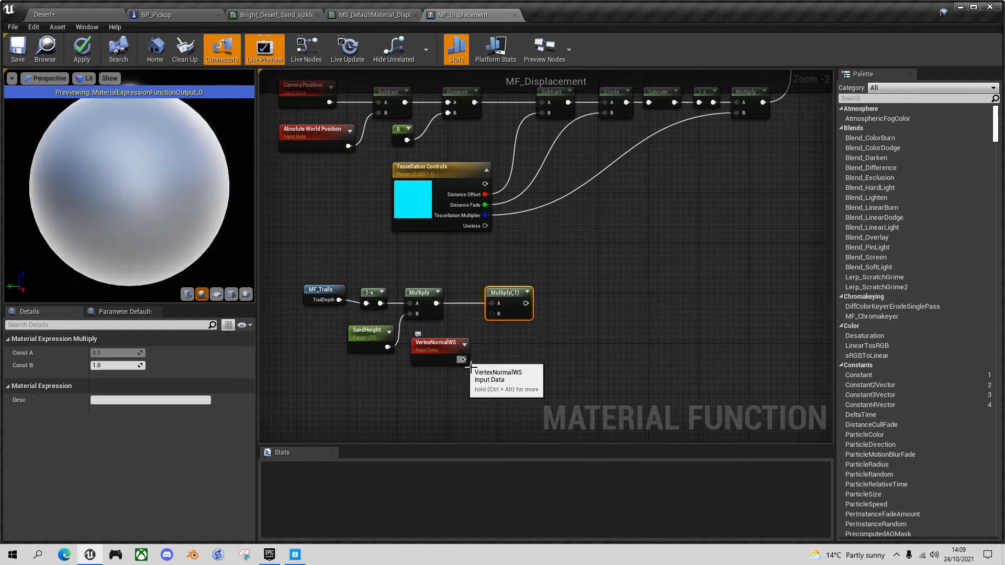
pyautogui.moveTo(463, 359); pyautogui.dragTo(492, 313)
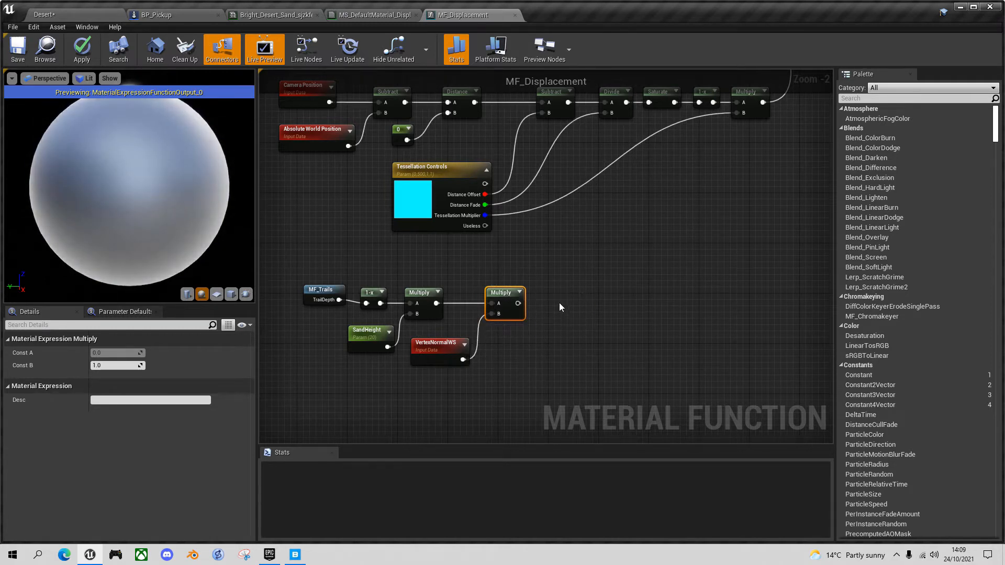
# - Enclose all the new trail nodes, from MF_Trails to the second Multiply, in a comment box titled Sand Trails
pyautogui.moveTo(566, 287); pyautogui.dragTo(560, 370, button='right')
pyautogui.scroll(-1, 552, 335)
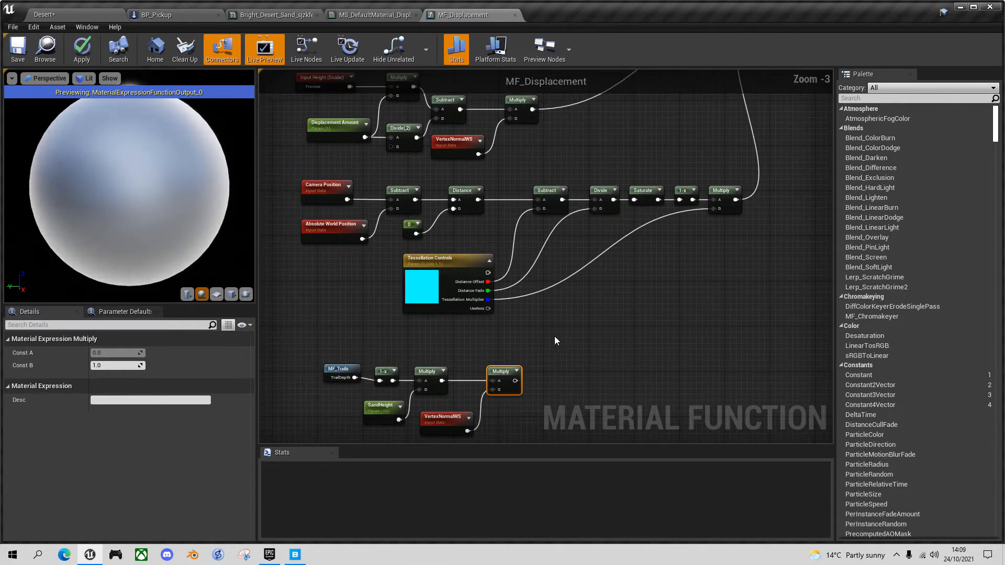
pyautogui.moveTo(555, 336); pyautogui.dragTo(563, 215, button='right')
pyautogui.moveTo(318, 212); pyautogui.dragTo(562, 336)
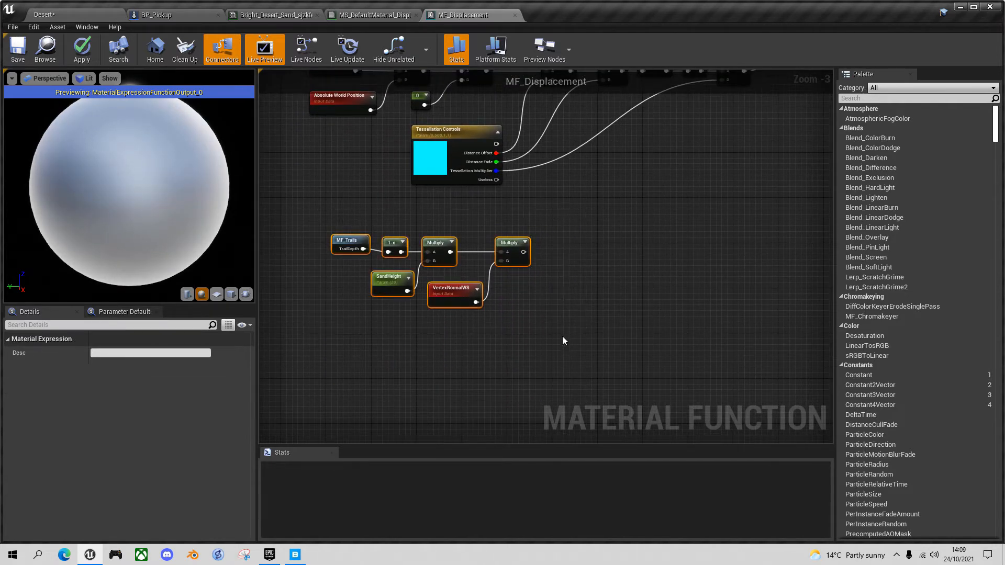
pyautogui.press('c')
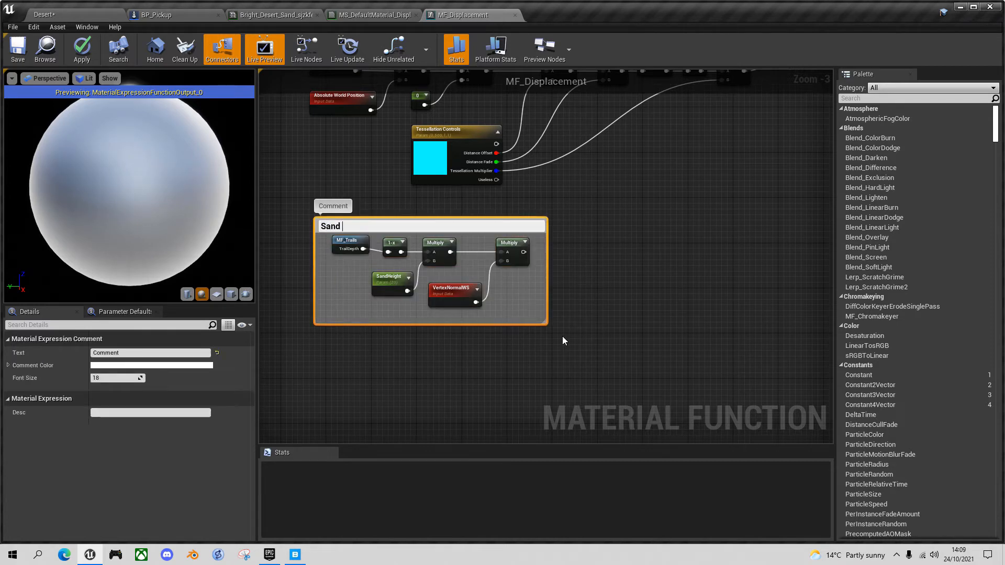
pyautogui.write('Sand Trails')
pyautogui.press('Return')
# - Combine the Sand Trails result (A) and the existing displacement Multiply (B) in a new Add node that drives World Displacement
pyautogui.scroll(-1, 566, 233)
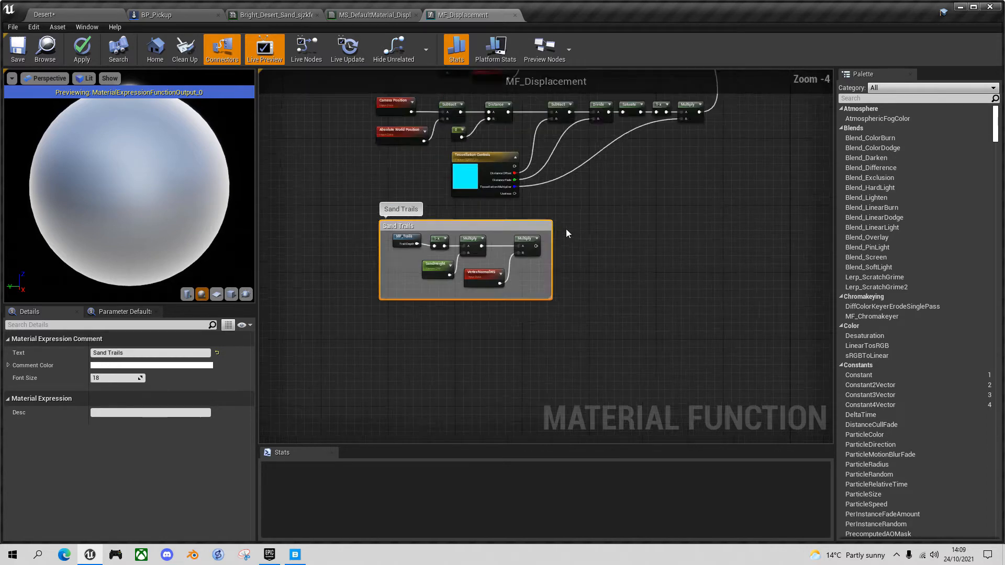
pyautogui.scroll(-1, 566, 233)
pyautogui.moveTo(644, 186); pyautogui.dragTo(595, 302, button='right')
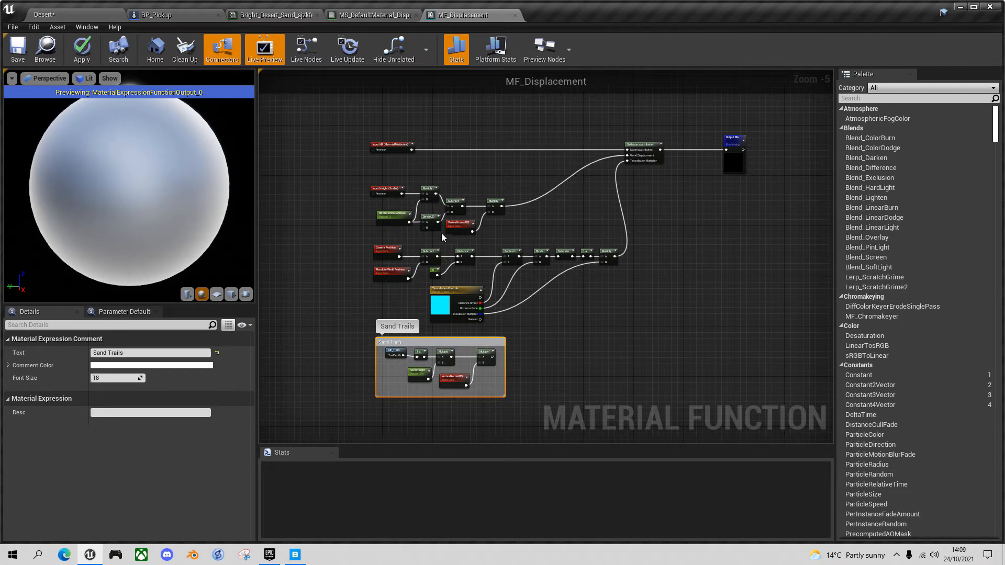
pyautogui.scroll(2, 484, 215)
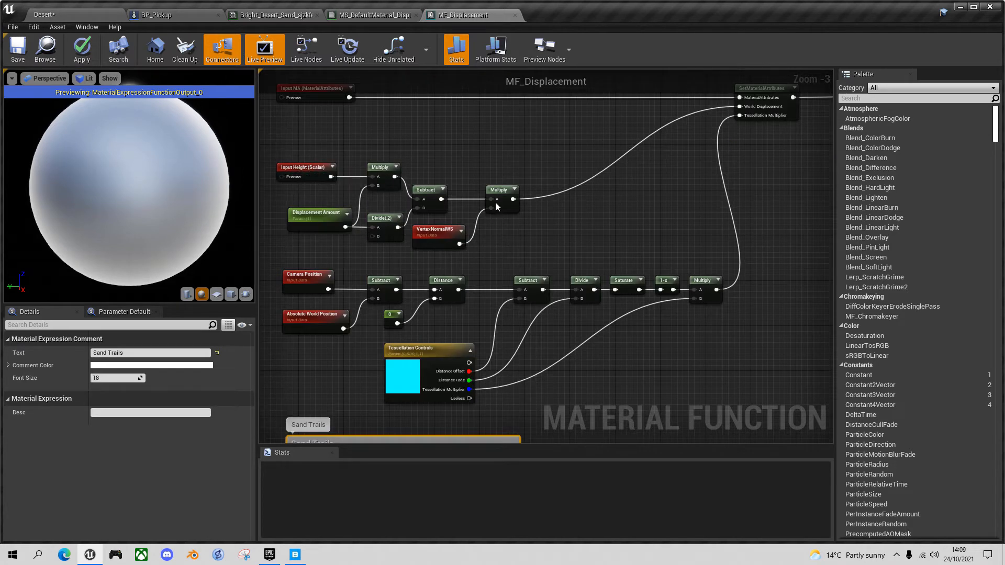
pyautogui.moveTo(556, 230)
pyautogui.mouseDown(button='right')
pyautogui.moveTo(555, 198)
pyautogui.moveTo(549, 214)
pyautogui.mouseUp(button='right')
pyautogui.scroll(-1, 560, 202)
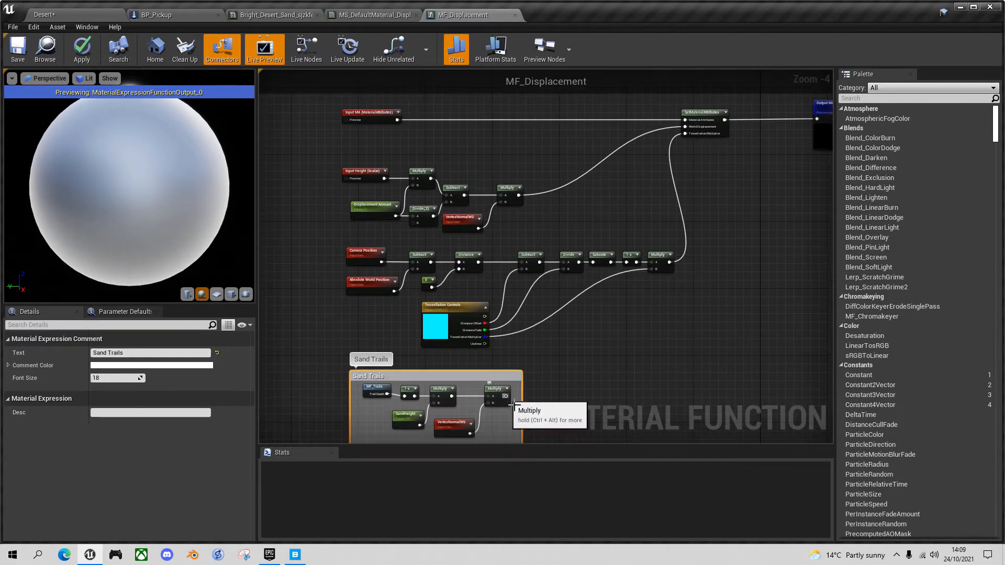
pyautogui.moveTo(506, 396); pyautogui.dragTo(574, 214)
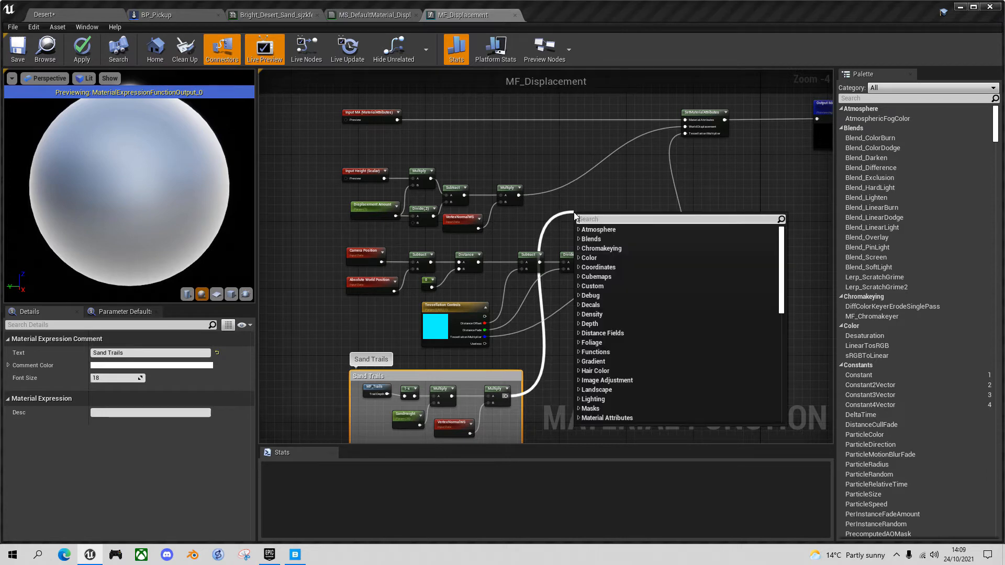
pyautogui.write('+')
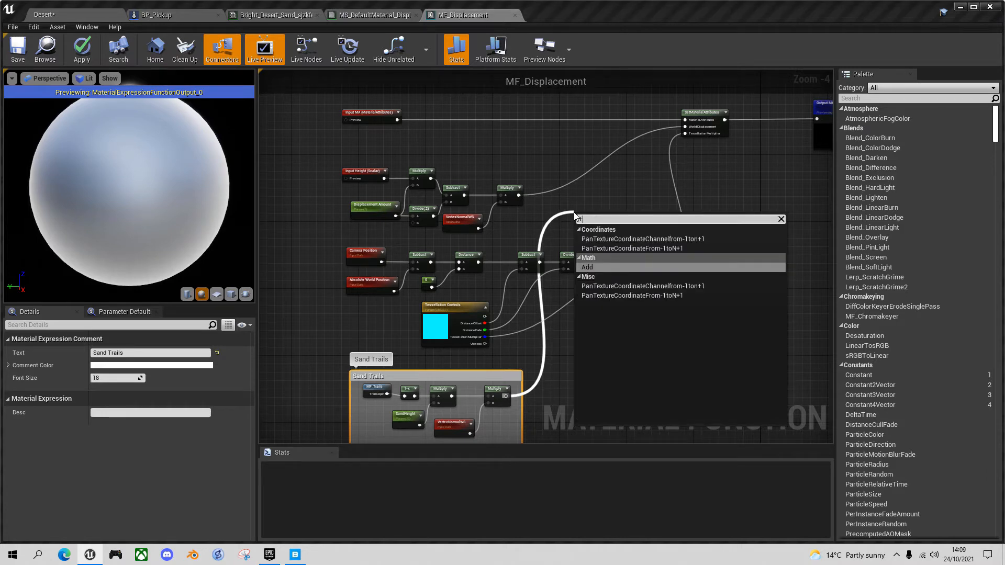
pyautogui.click(591, 267)
pyautogui.moveTo(585, 215); pyautogui.dragTo(685, 127)
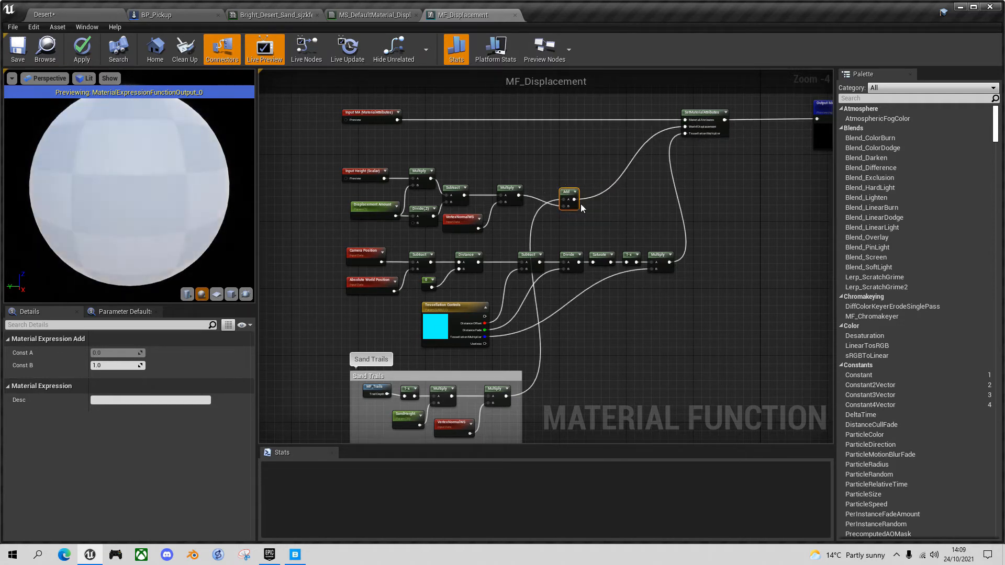
pyautogui.moveTo(570, 192); pyautogui.dragTo(570, 188)
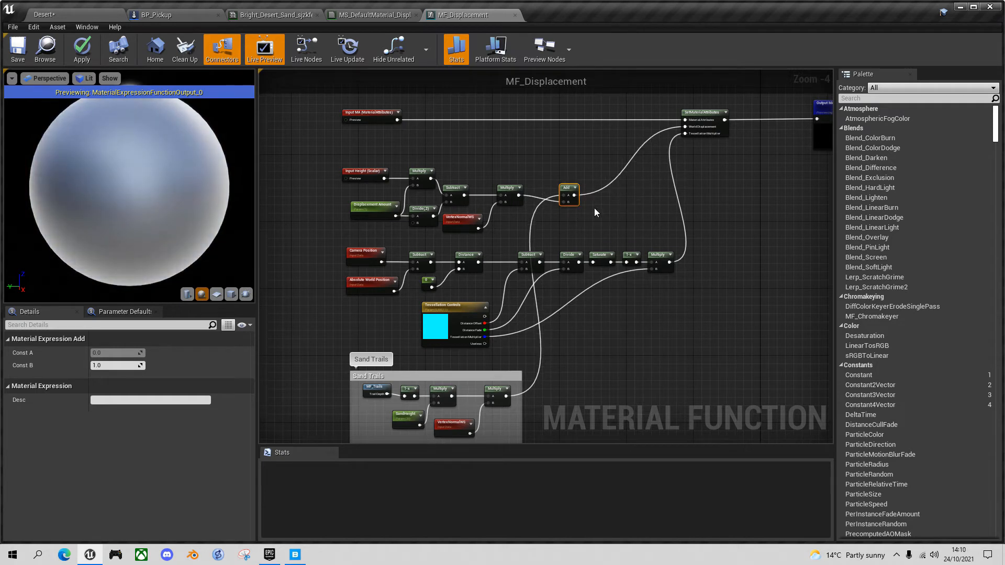
# - Save the MF_Displacement function and return to the Desert level
pyautogui.click(18, 52)
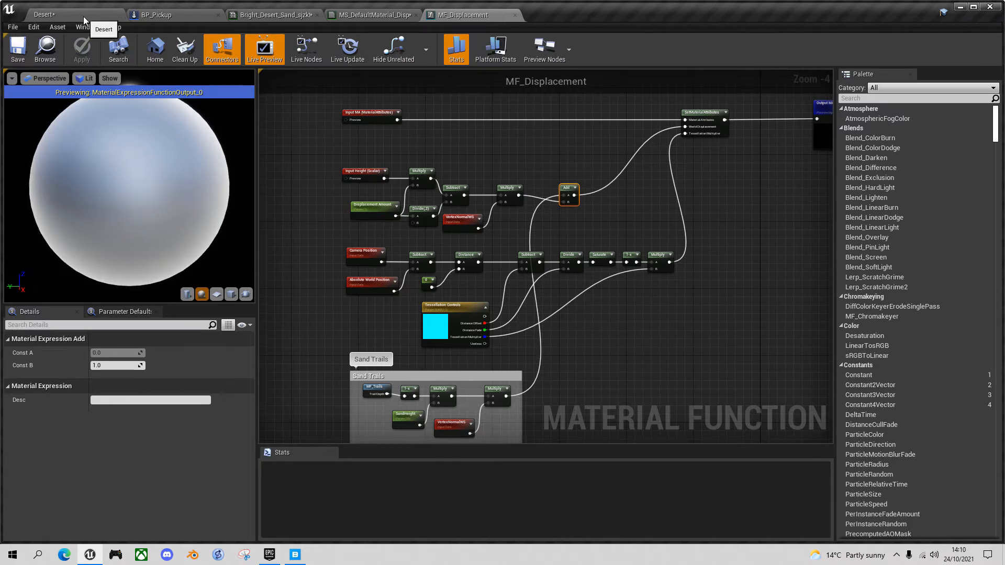
pyautogui.click(346, 42)
pyautogui.click(65, 14)
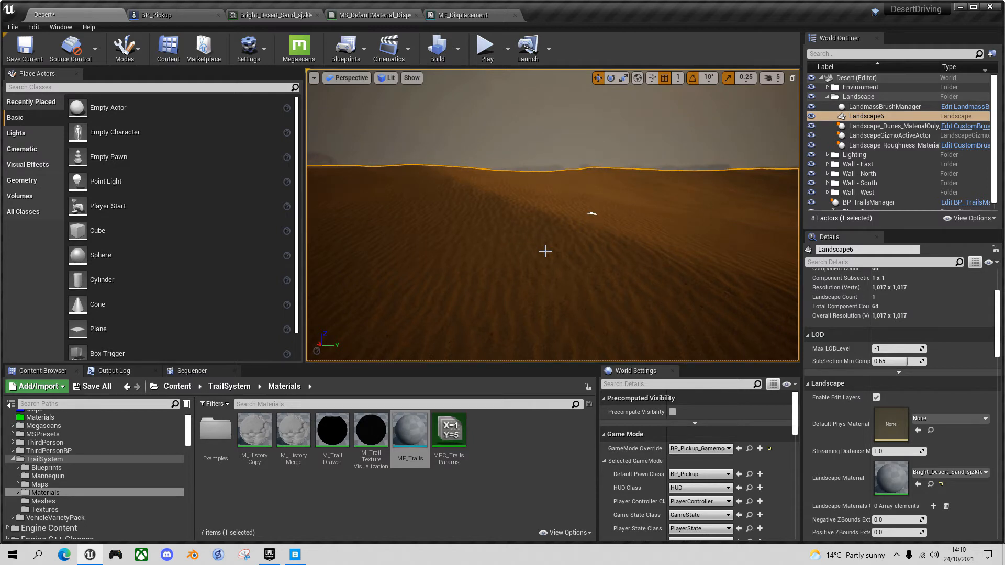
# - Play the Desert level, drive the pickup across the dunes to check for sand trails, and end the session
pyautogui.hotkey('alt', 'p')
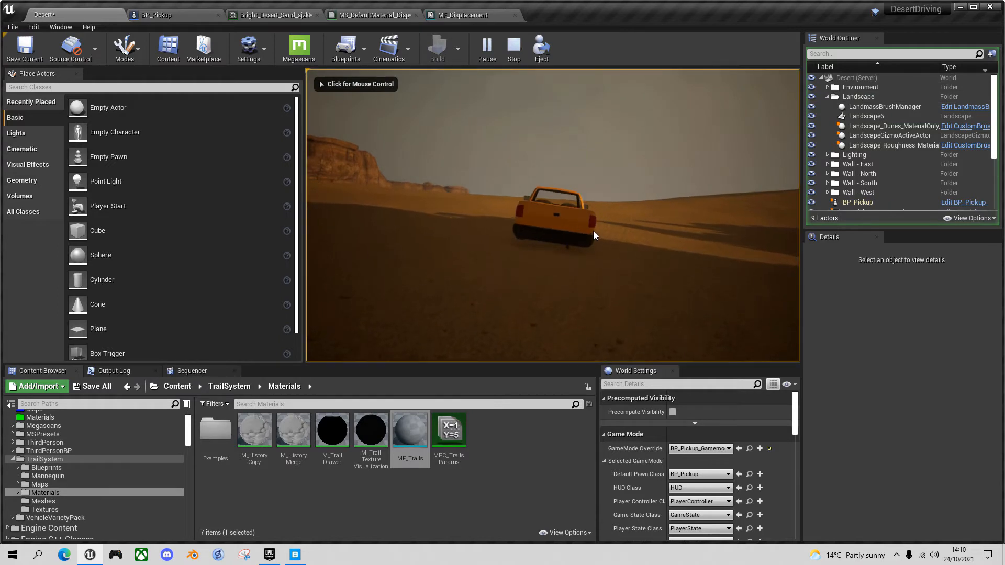
pyautogui.click(593, 231)
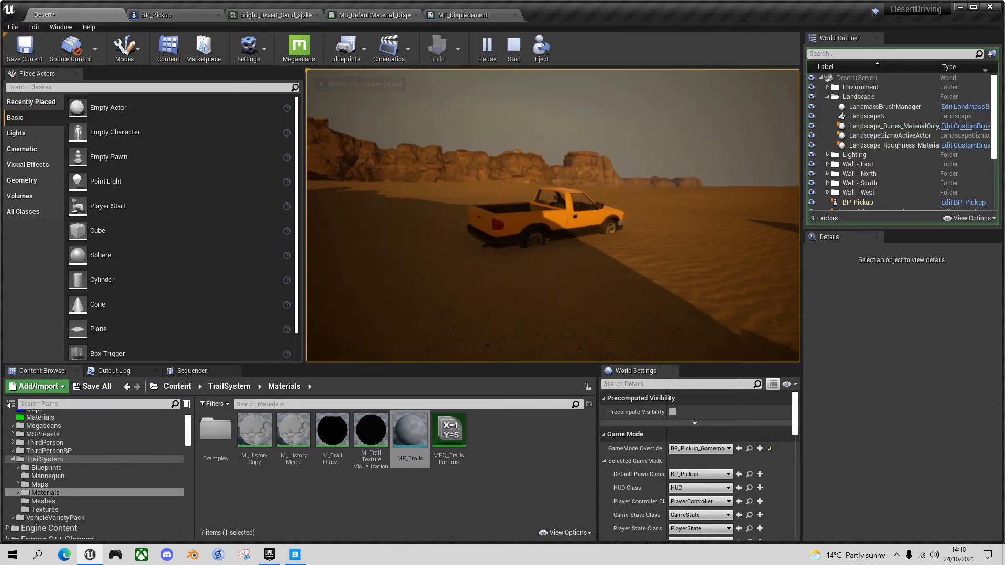
pyautogui.press('w')
pyautogui.press('d')
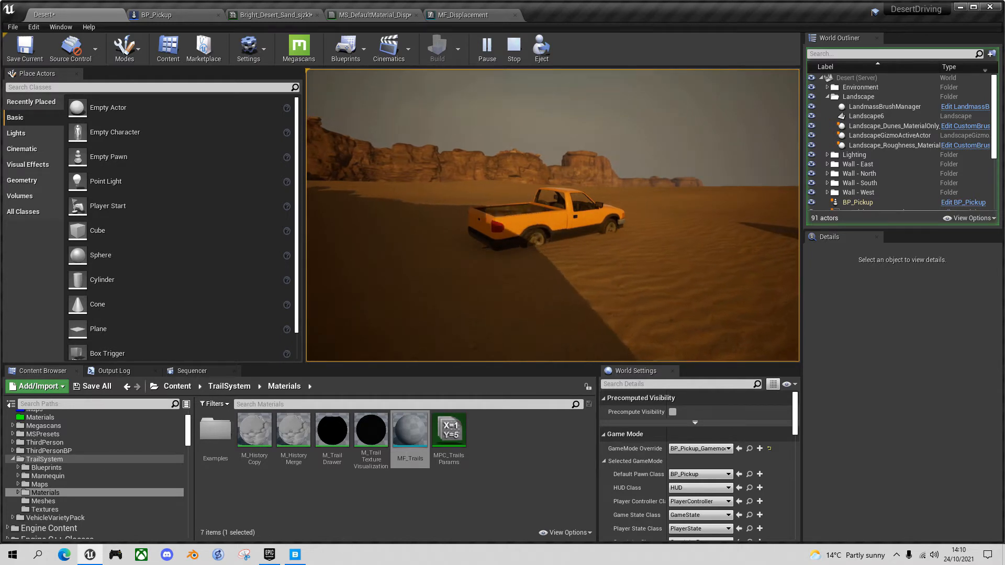
pyautogui.press('w')
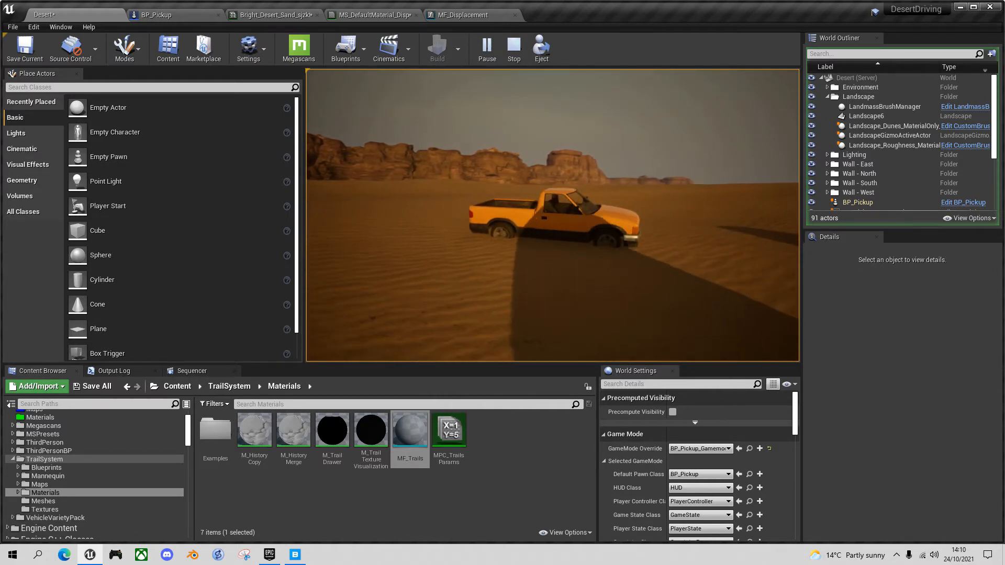
pyautogui.press('w')
pyautogui.press('a')
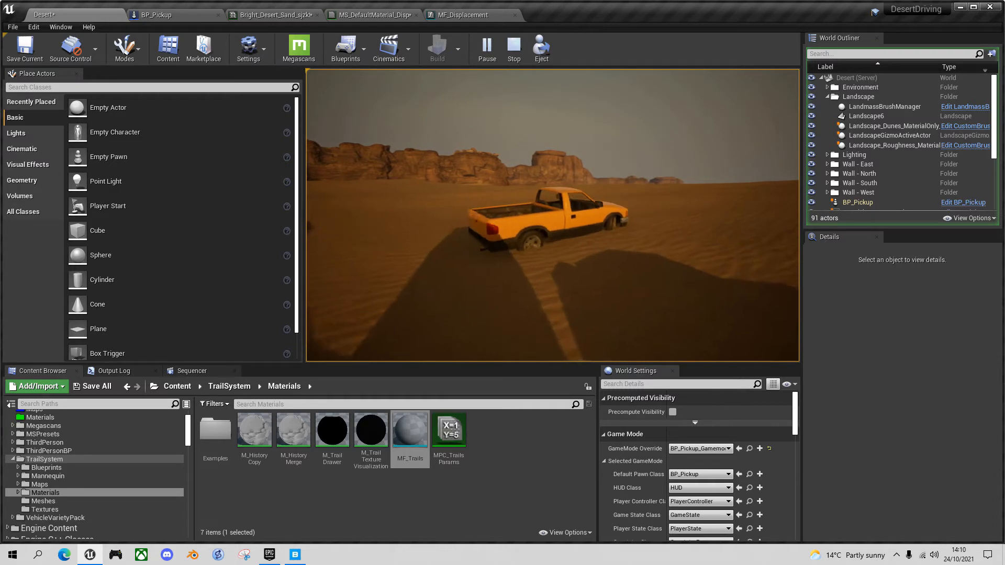
pyautogui.press('w')
pyautogui.press('d')
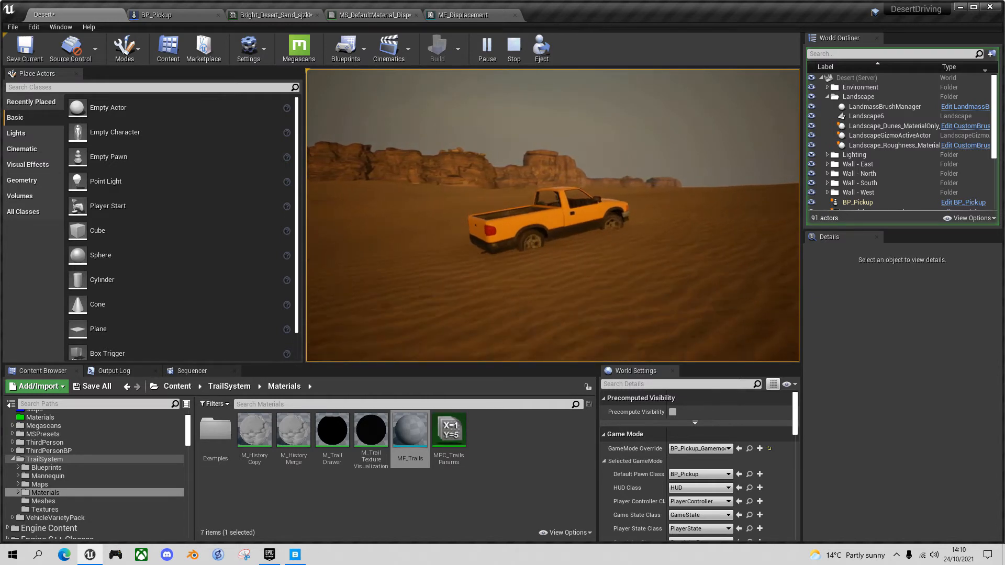
pyautogui.press('w')
pyautogui.press('a')
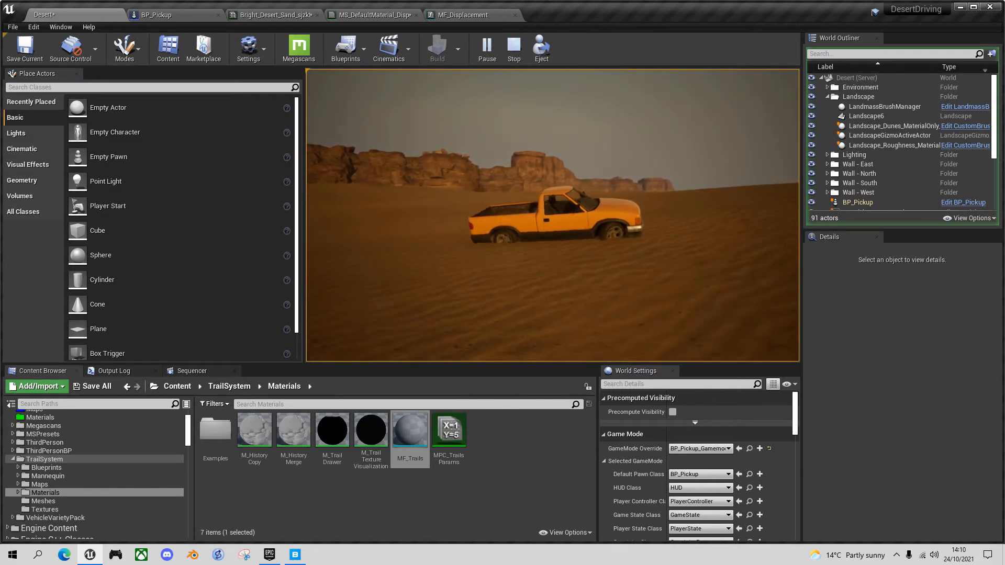
pyautogui.press('w')
pyautogui.press('d')
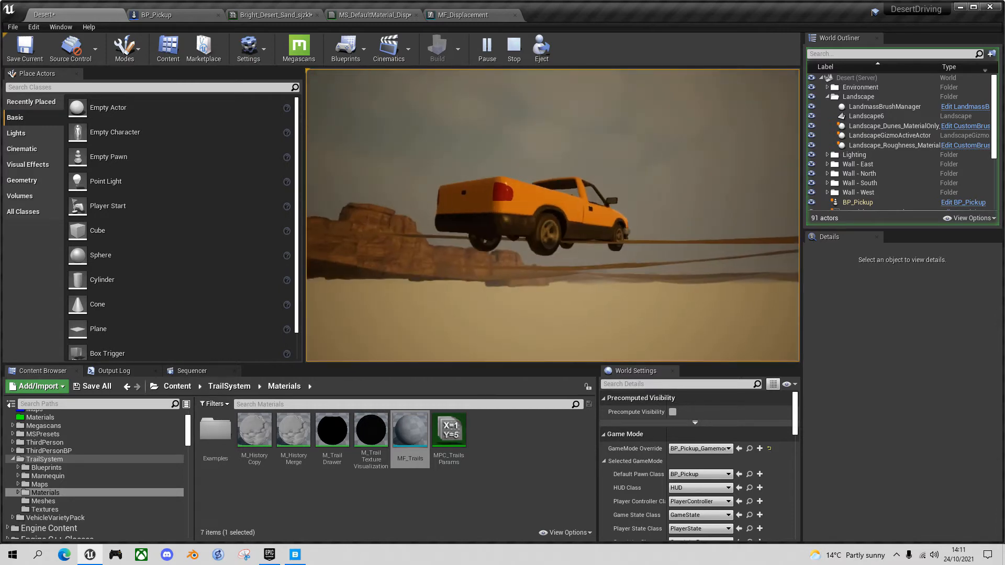
pyautogui.press('Escape')
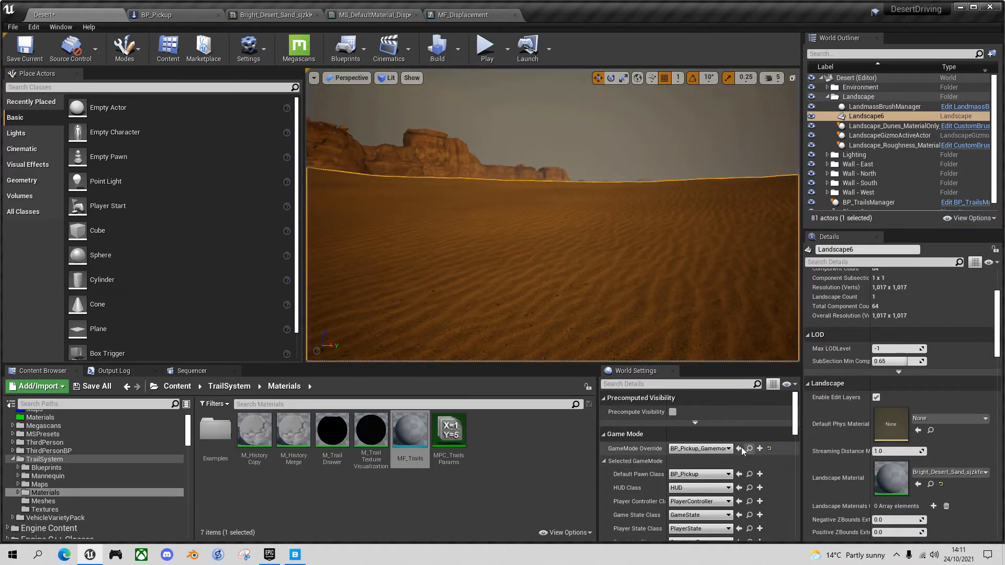
# - Set the level's GameMode Override to ThirdPersonGameMode and its Default Pawn Class to BP_ExampleThirdPersonCharacter
pyautogui.click(728, 449)
pyautogui.click(721, 425)
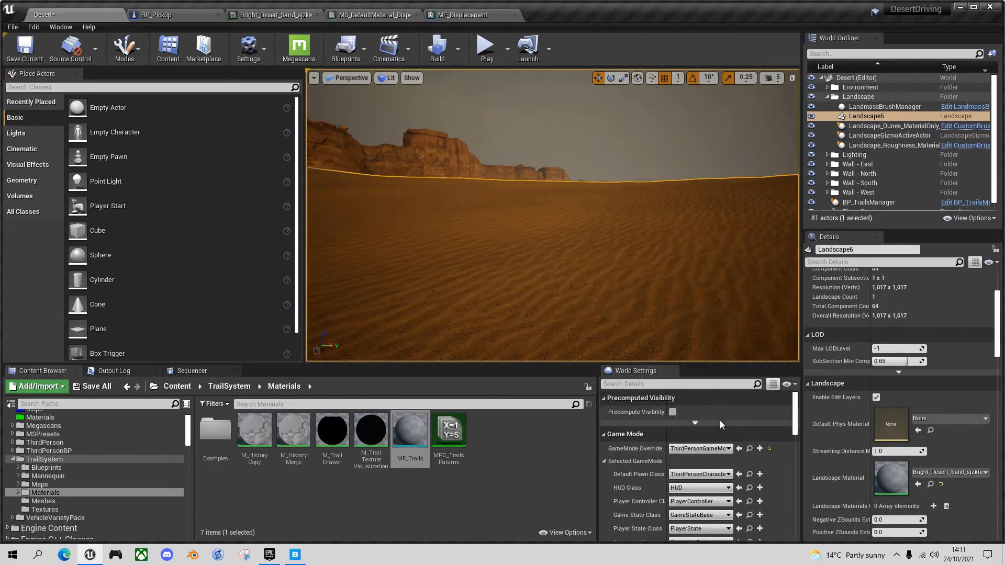
pyautogui.click(728, 474)
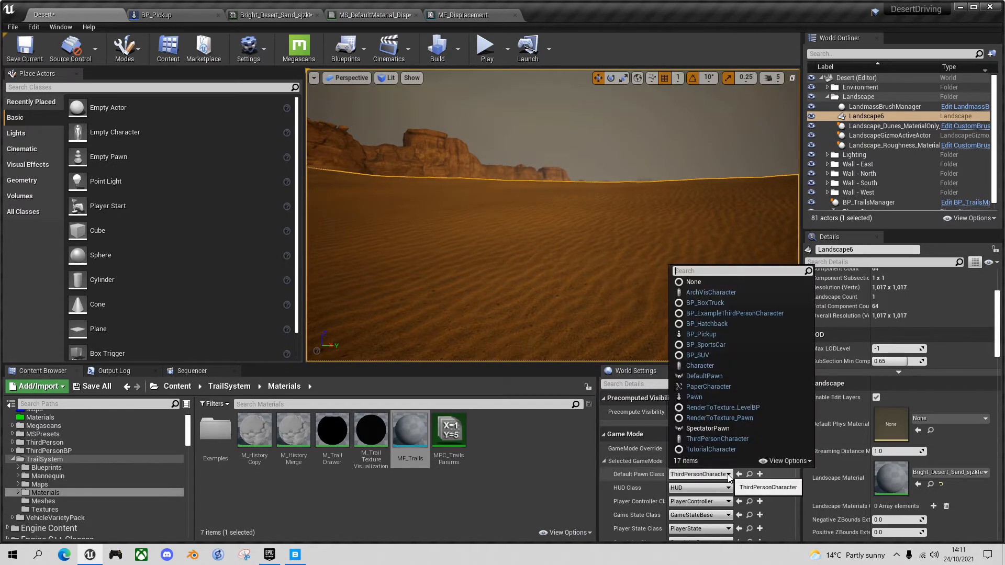
pyautogui.click(740, 314)
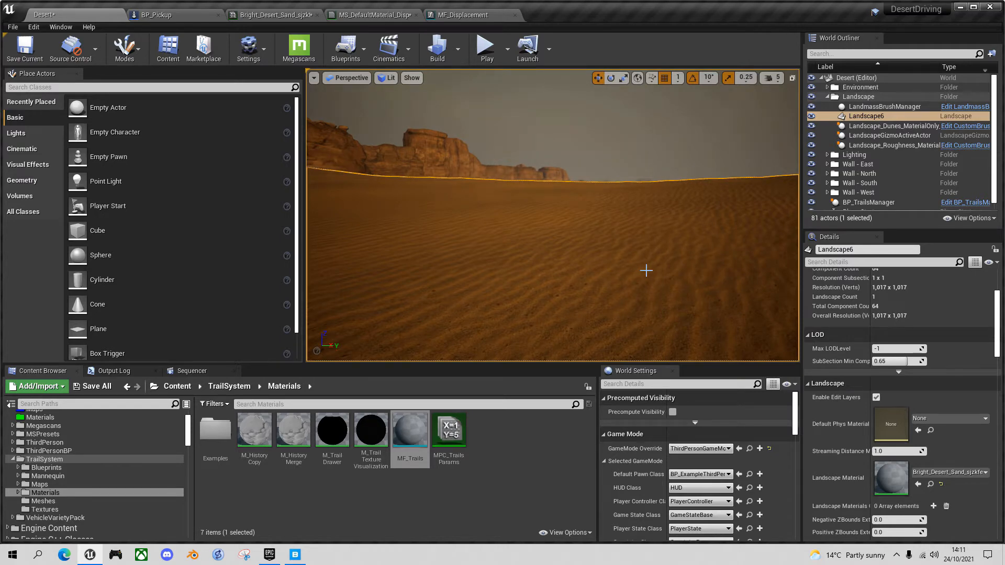
# - Play the level as the example mannequin, run across the sand in several directions to check for footprints, and end the session
pyautogui.hotkey('alt', 'p')
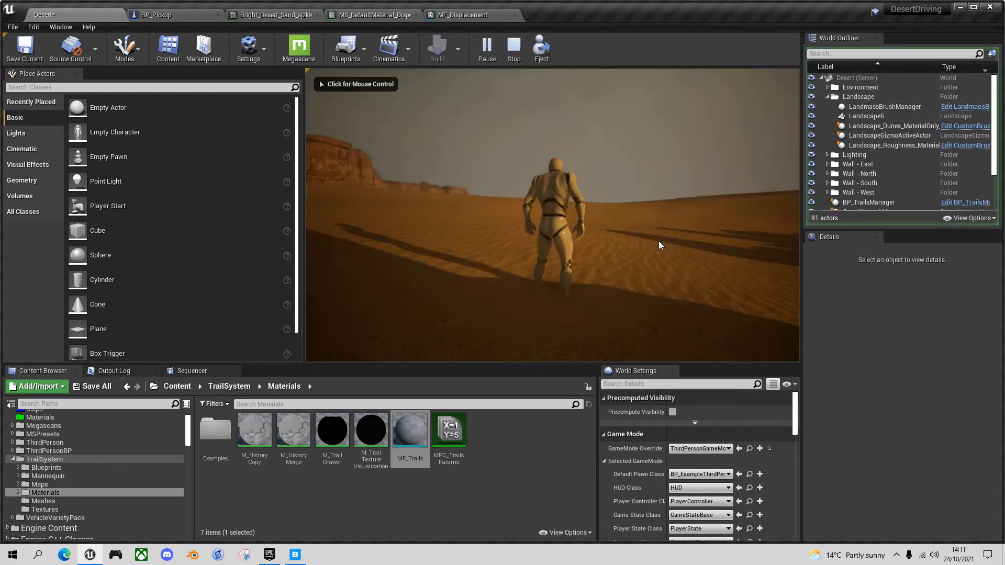
pyautogui.click(612, 271)
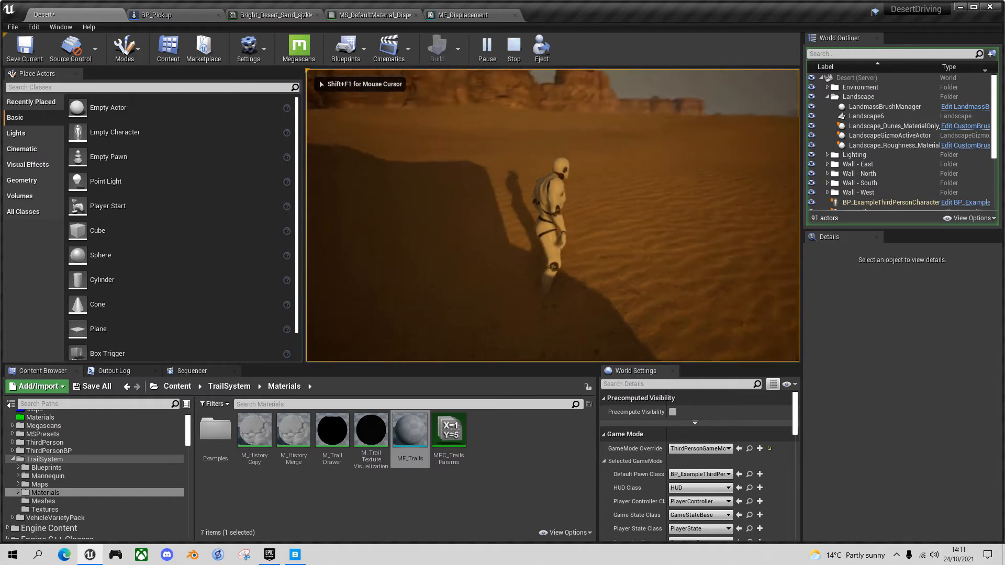
pyautogui.press('w')
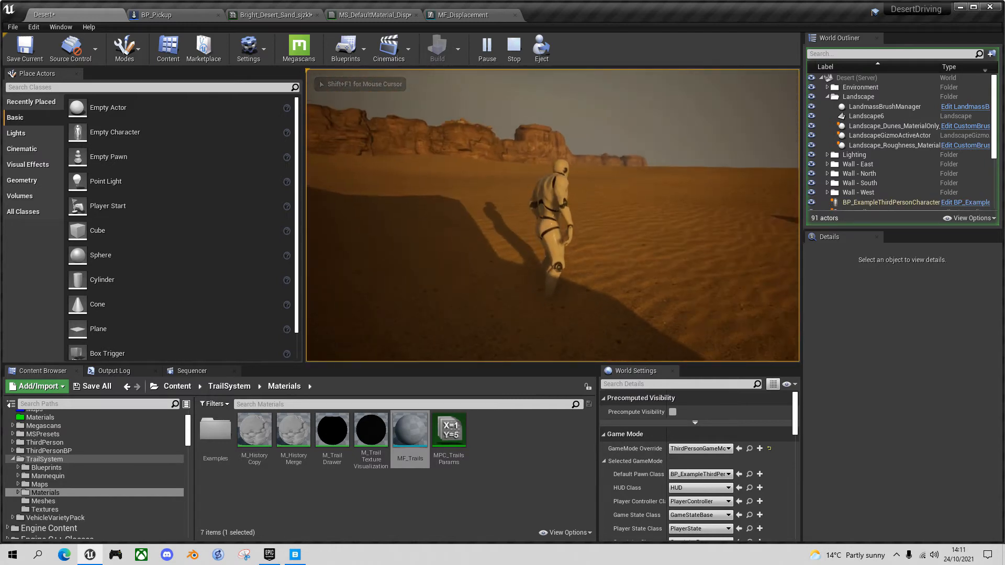
pyautogui.press('d')
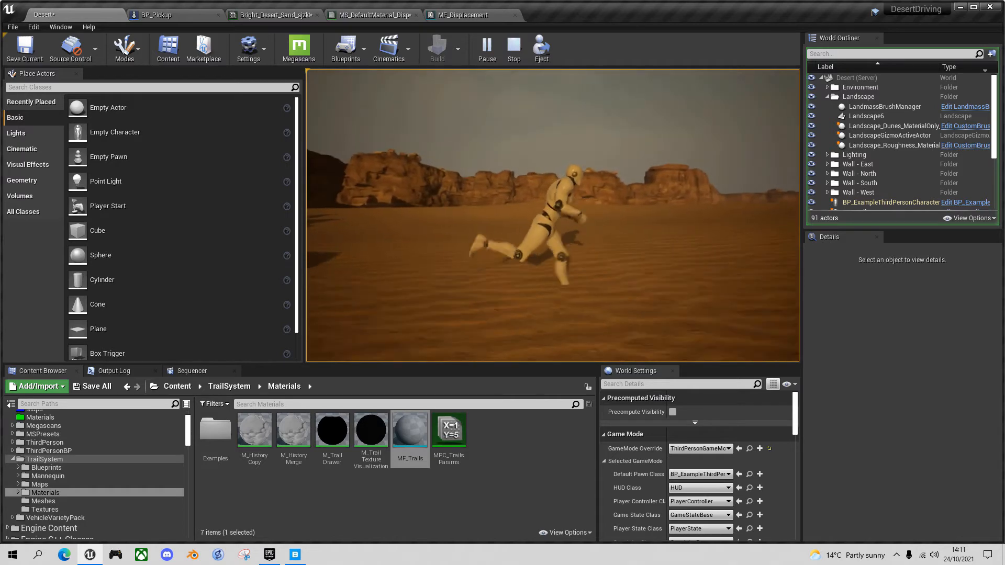
pyautogui.press('w')
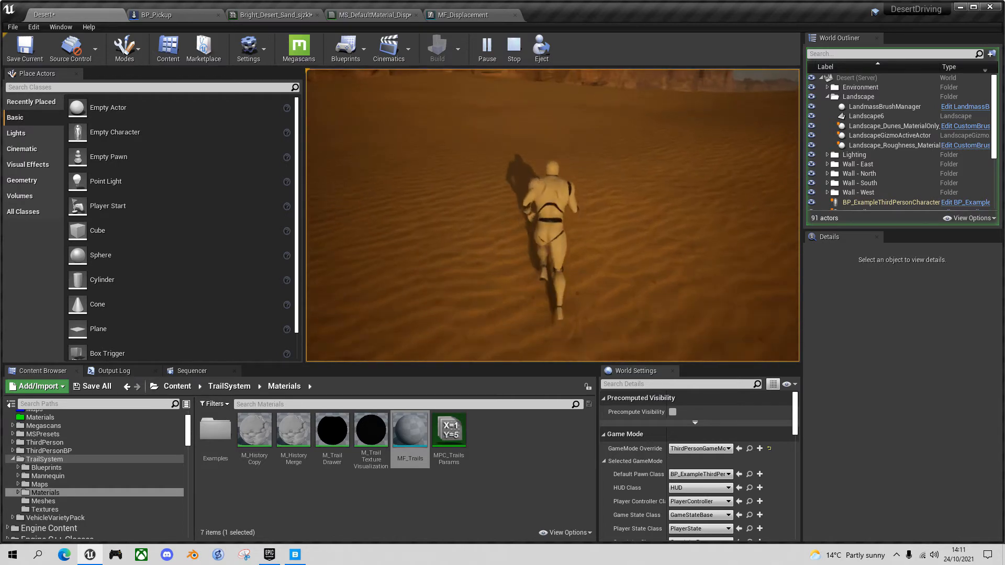
pyautogui.press('d')
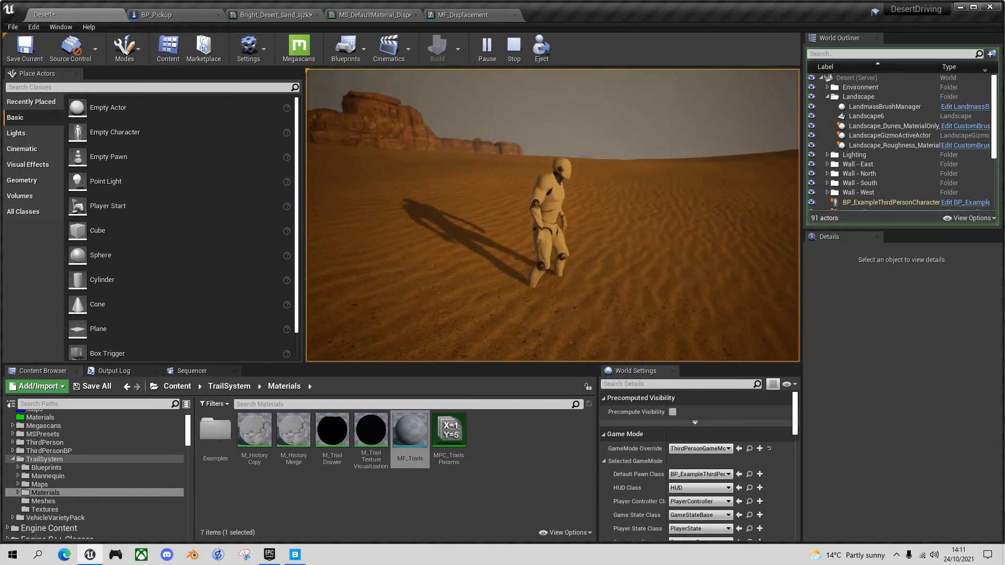
pyautogui.press('w')
pyautogui.press('d')
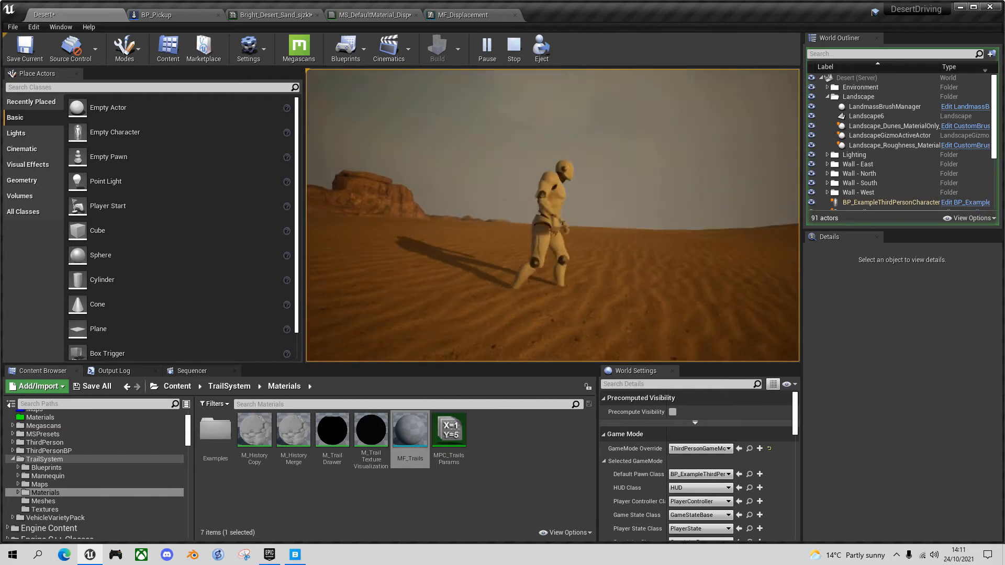
pyautogui.press('w')
pyautogui.press('d')
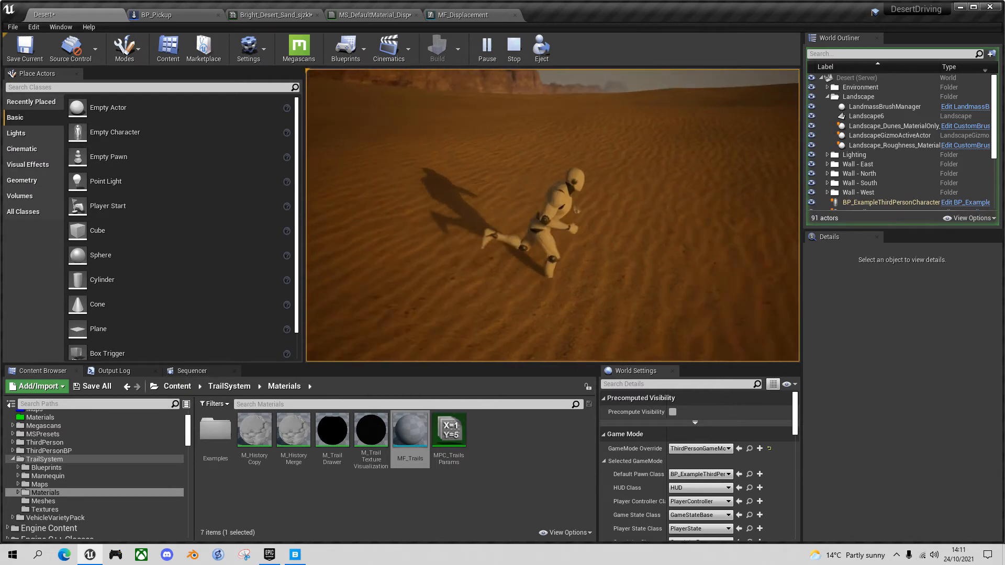
pyautogui.press('w')
pyautogui.press('a')
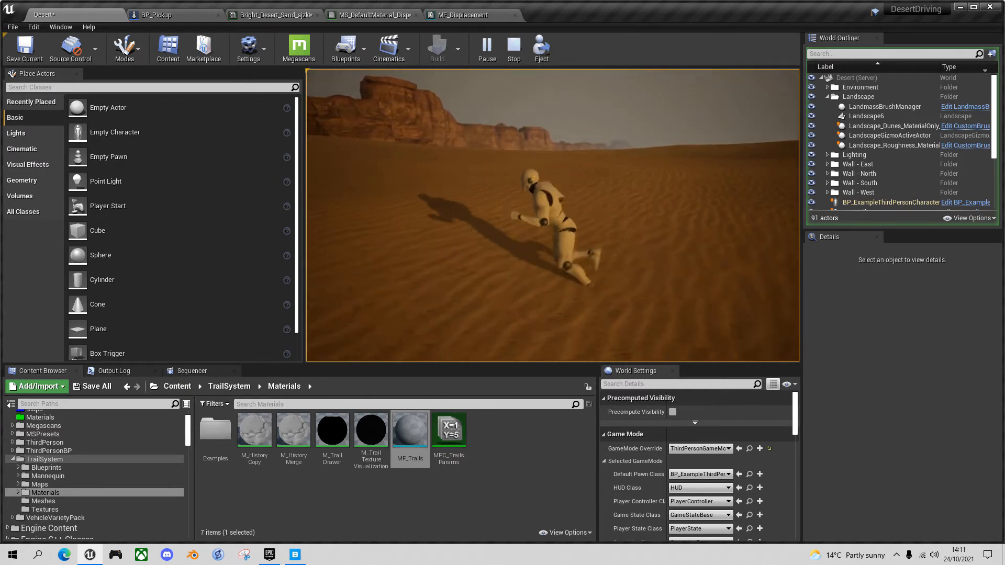
pyautogui.press('s')
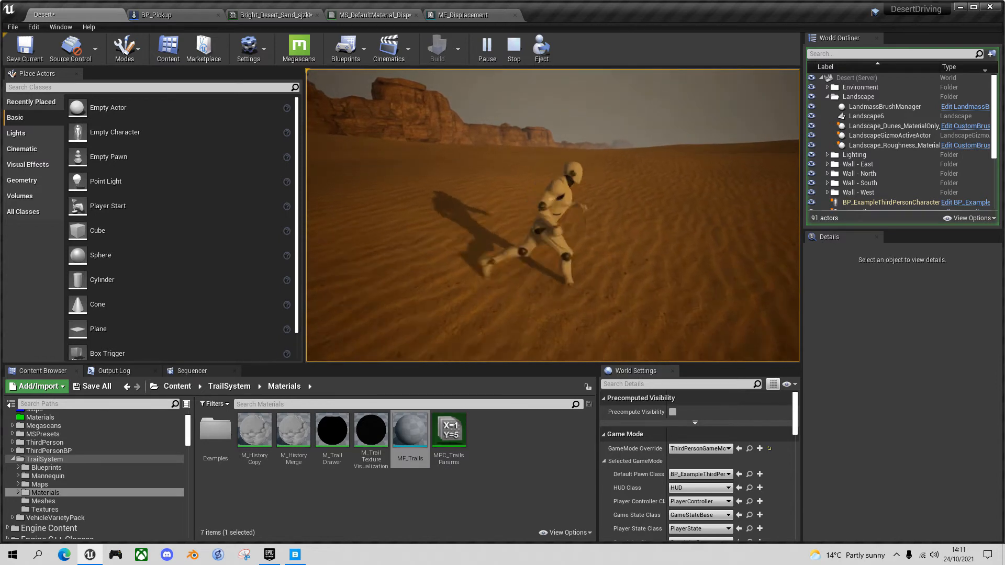
pyautogui.press('w')
pyautogui.press('d')
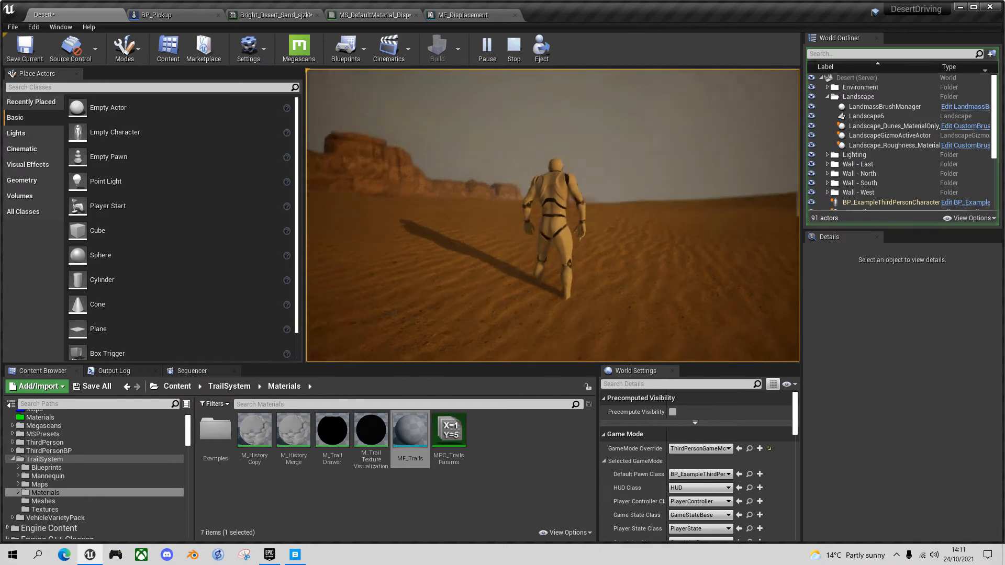
pyautogui.press('Escape')
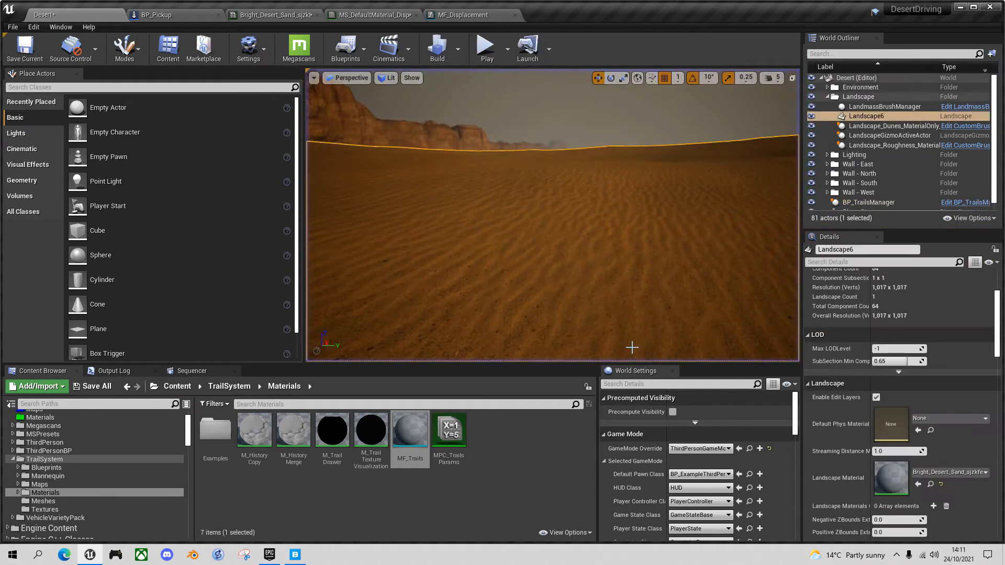
# - Open BP_ExampleThirdPersonCharacter, inspect the Receiving Actors Tag on its foot trail components, and return to the Desert level
pyautogui.click(750, 476)
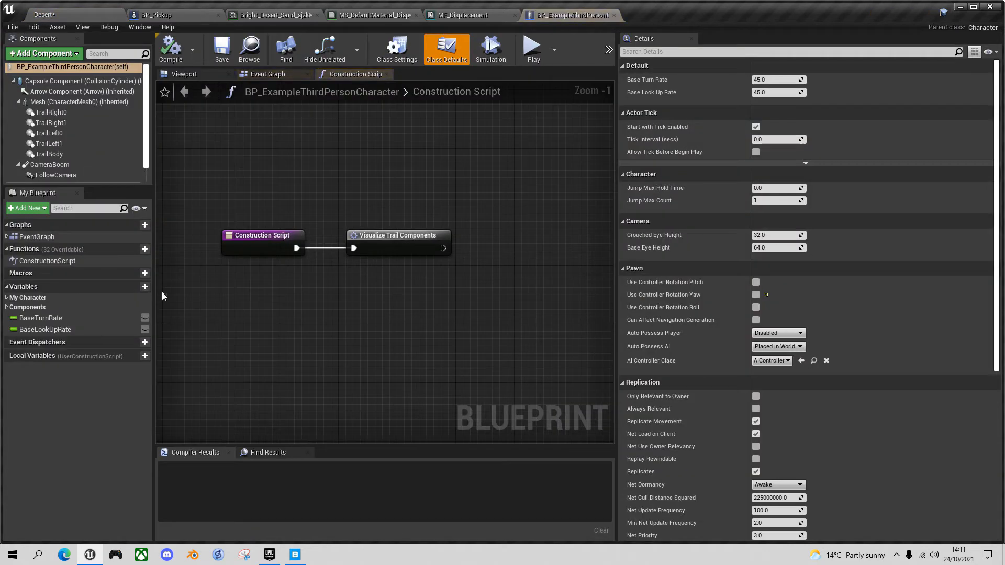
pyautogui.click(197, 73)
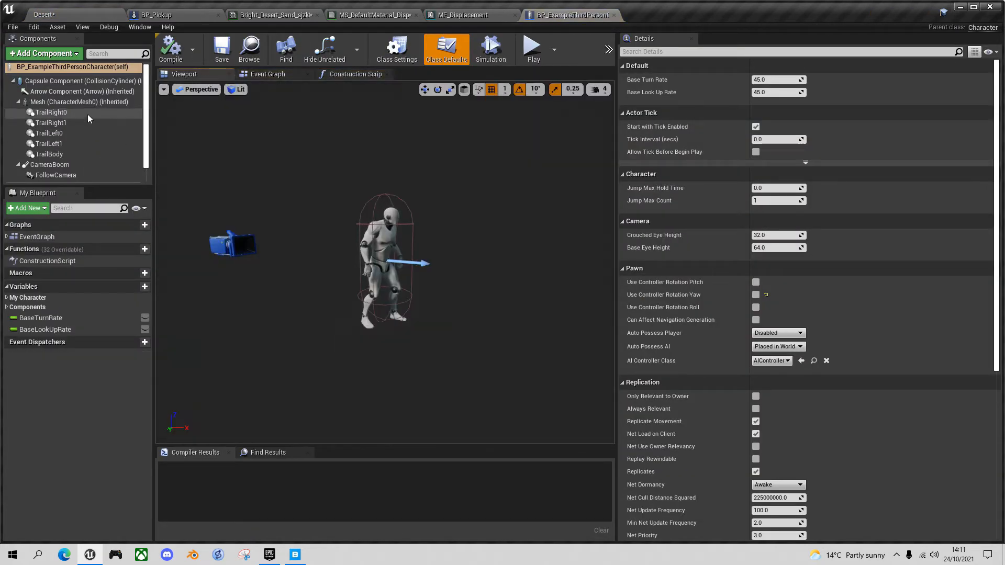
pyautogui.click(51, 112)
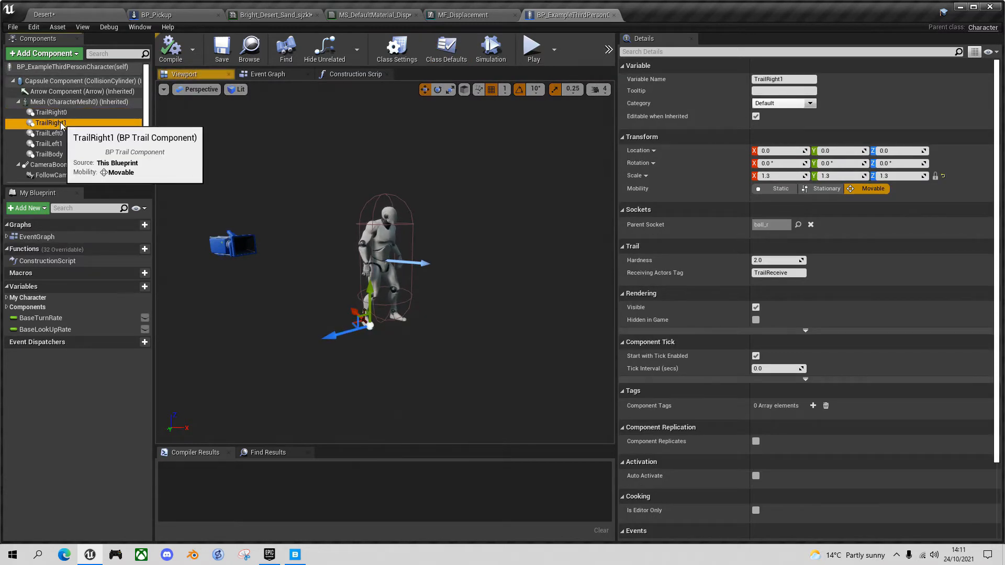
pyautogui.click(50, 133)
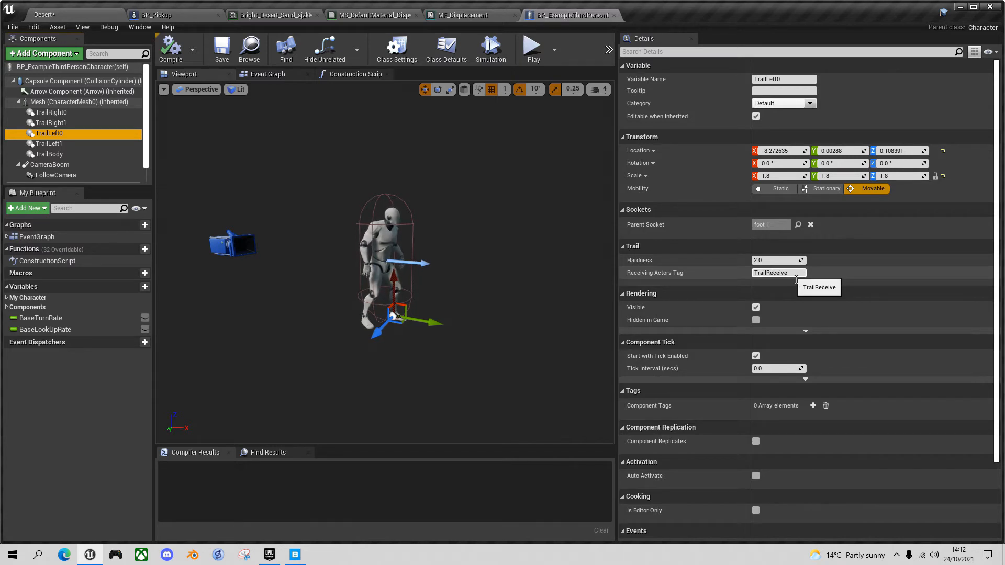
pyautogui.click(615, 15)
pyautogui.click(77, 10)
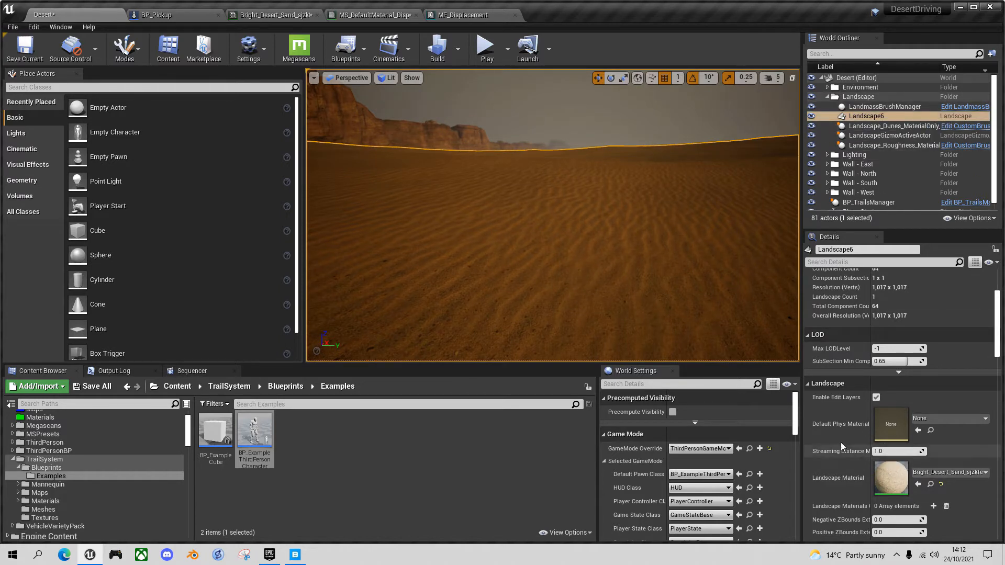
# - Add an actor tag named ReceiveTrail to Landscape6
pyautogui.click(850, 263)
pyautogui.write('tag')
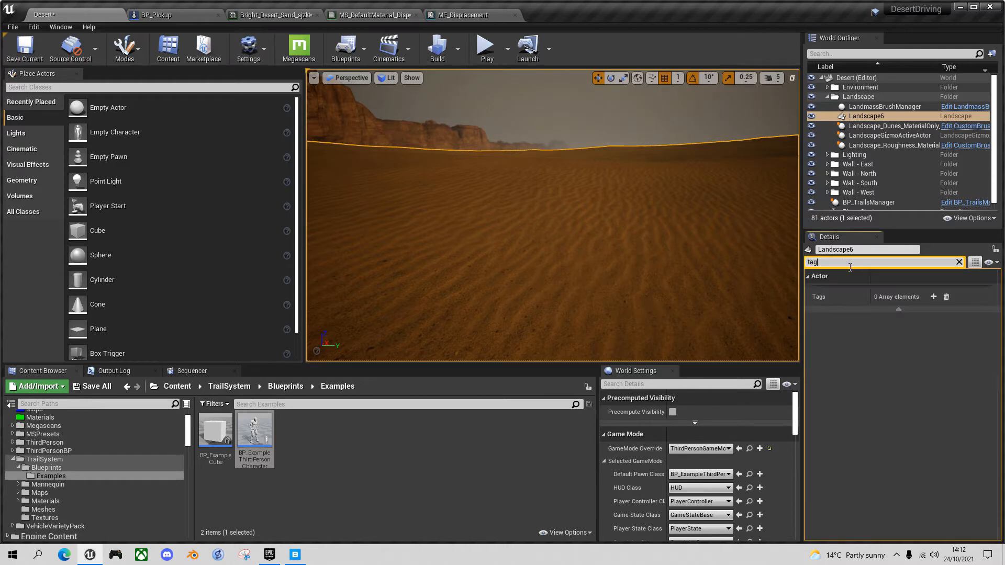
pyautogui.click(933, 297)
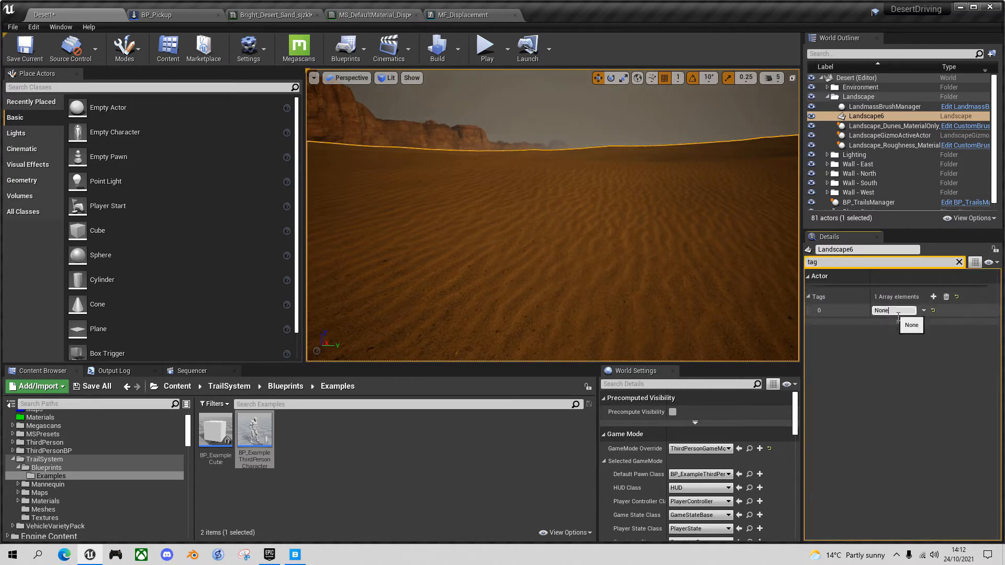
pyautogui.write('Receive')
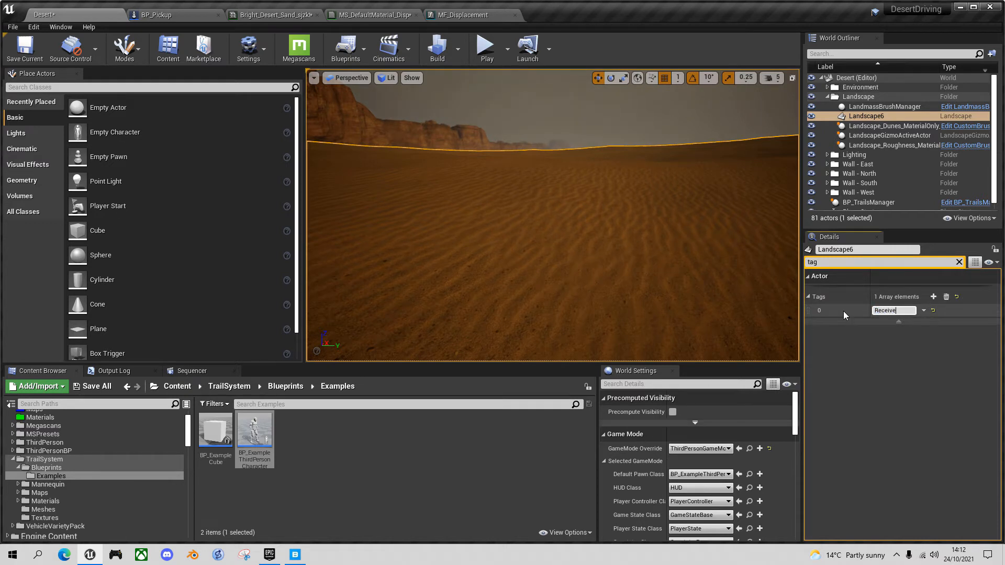
pyautogui.write('Trail')
pyautogui.press('Return')
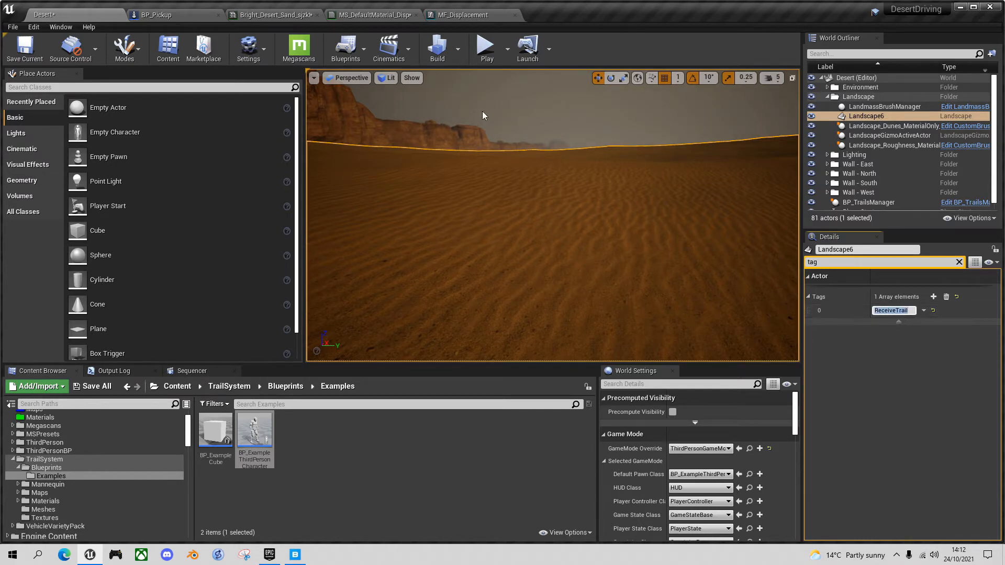
# - Play the level as the mannequin and run across the sand to test footprints with the newly tagged landscape, then end the session
pyautogui.hotkey('alt', 'p')
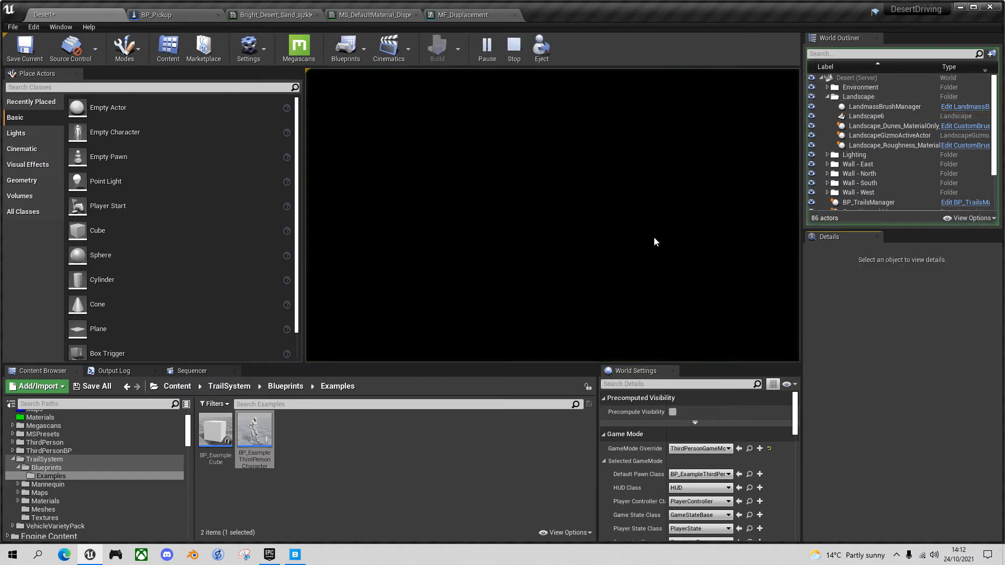
pyautogui.click(631, 225)
pyautogui.press('w')
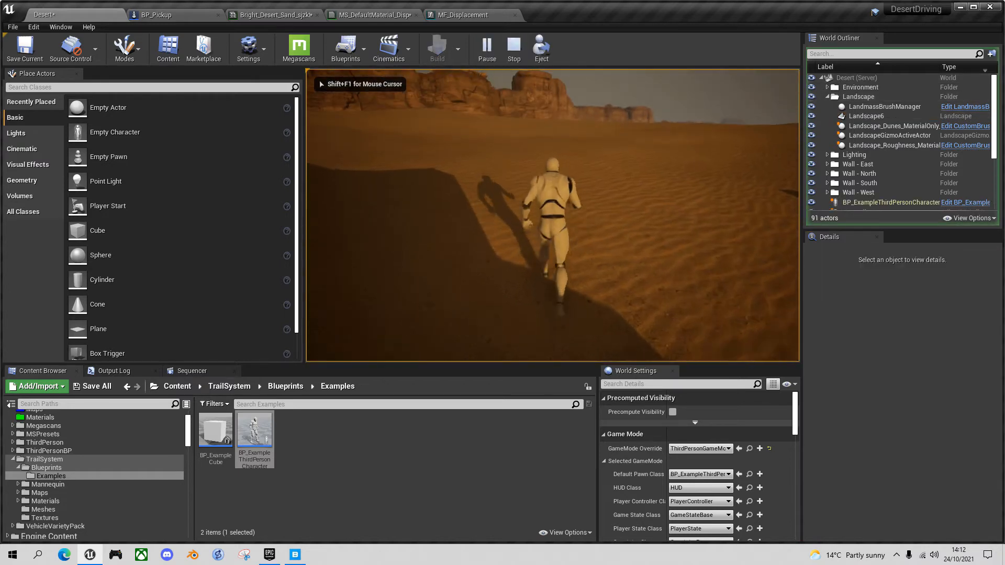
pyautogui.press('d')
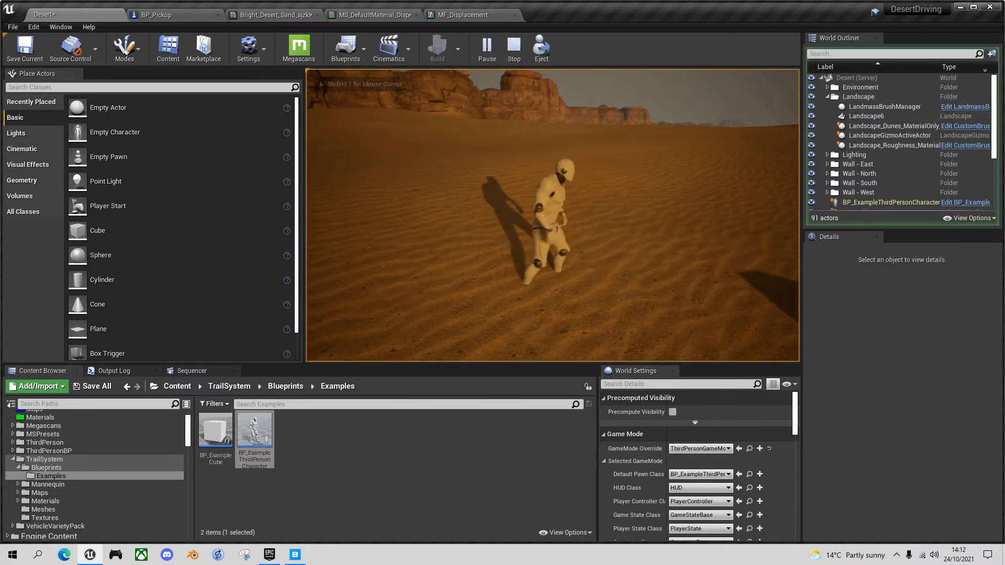
pyautogui.press('w')
pyautogui.press('d')
pyautogui.press('w')
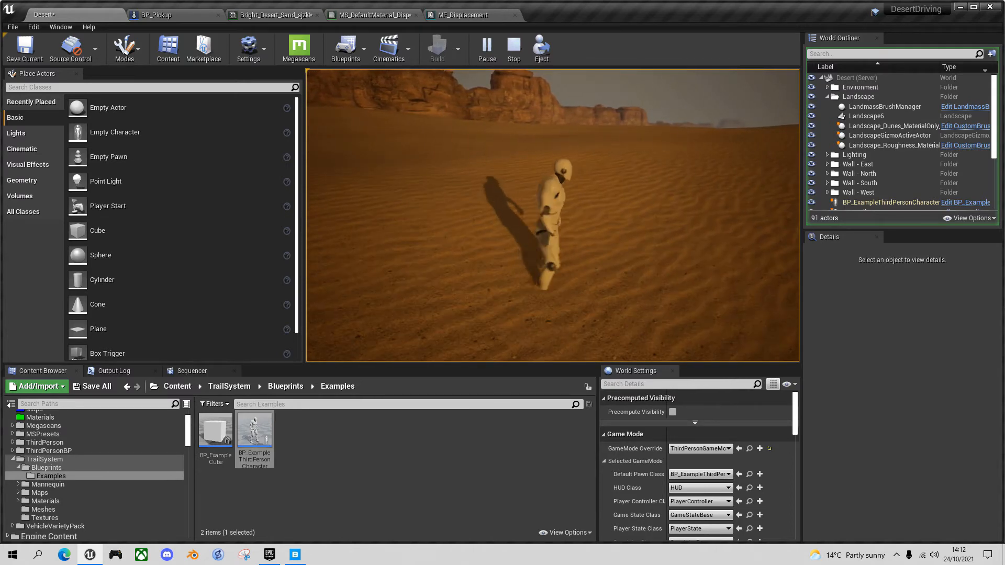
pyautogui.press('d')
pyautogui.press('s')
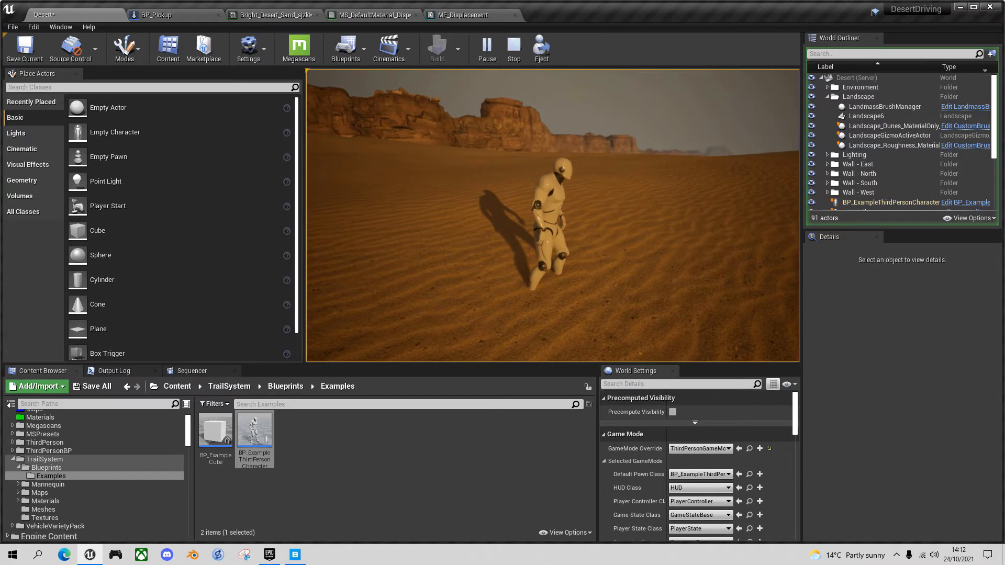
pyautogui.press('Escape')
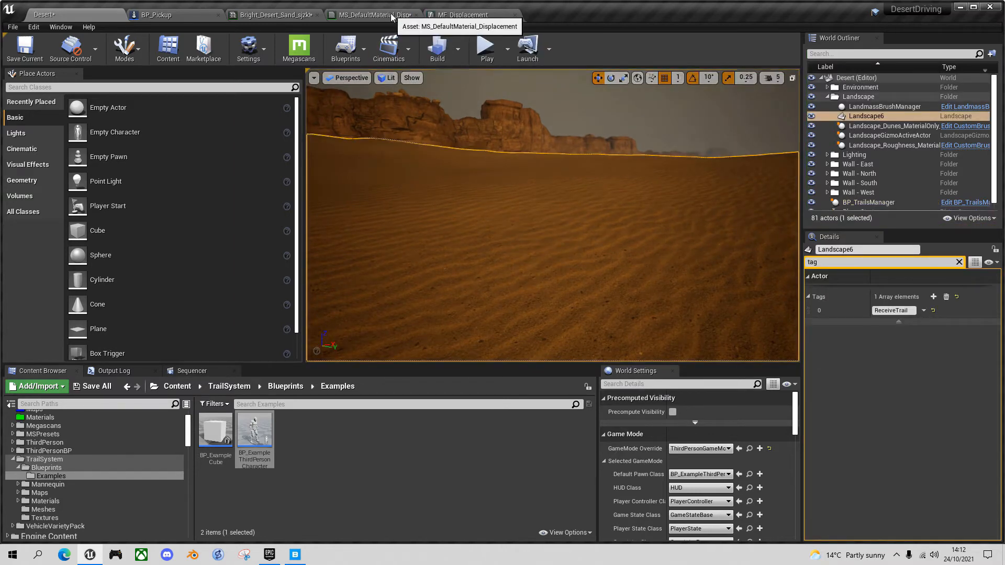
# - Save the MS_DefaultMaterial_Displacement material and the Bright_Desert_Sand material instance
pyautogui.click(438, 16)
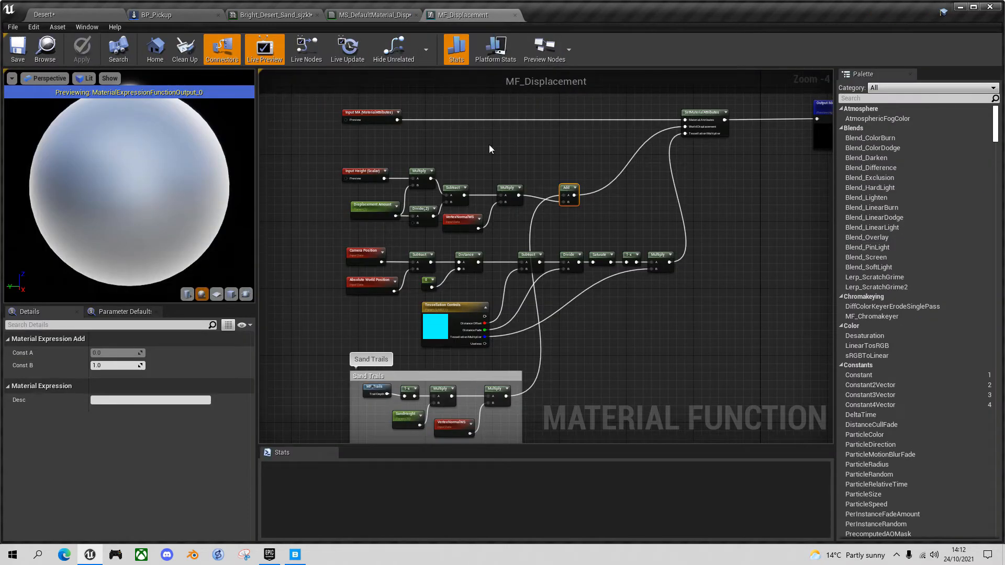
pyautogui.click(390, 15)
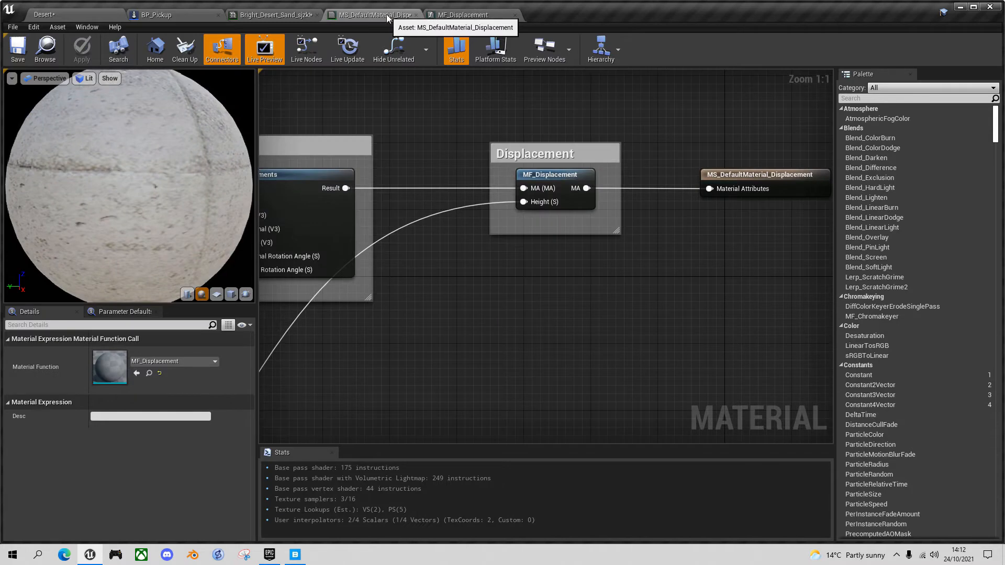
pyautogui.click(16, 50)
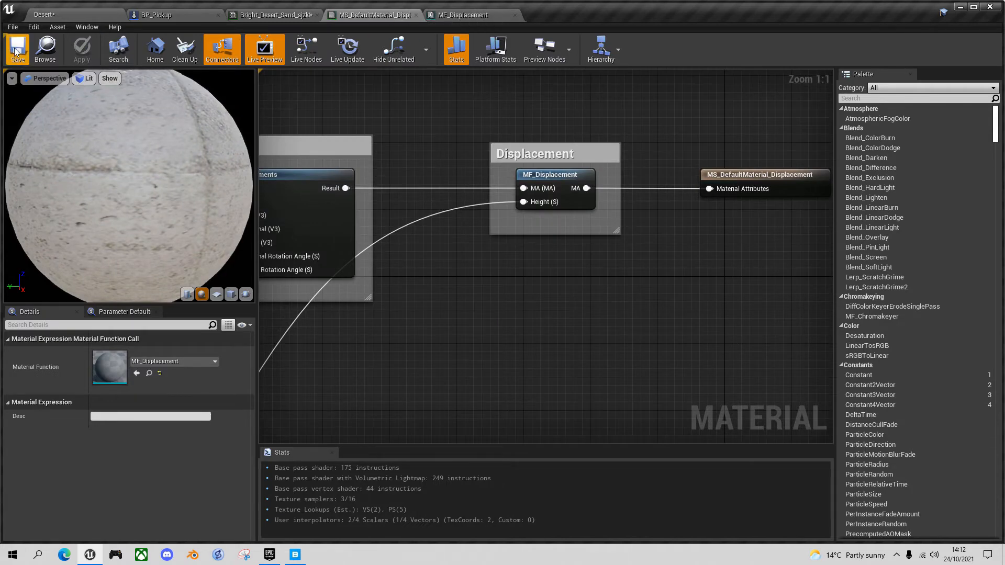
pyautogui.click(277, 15)
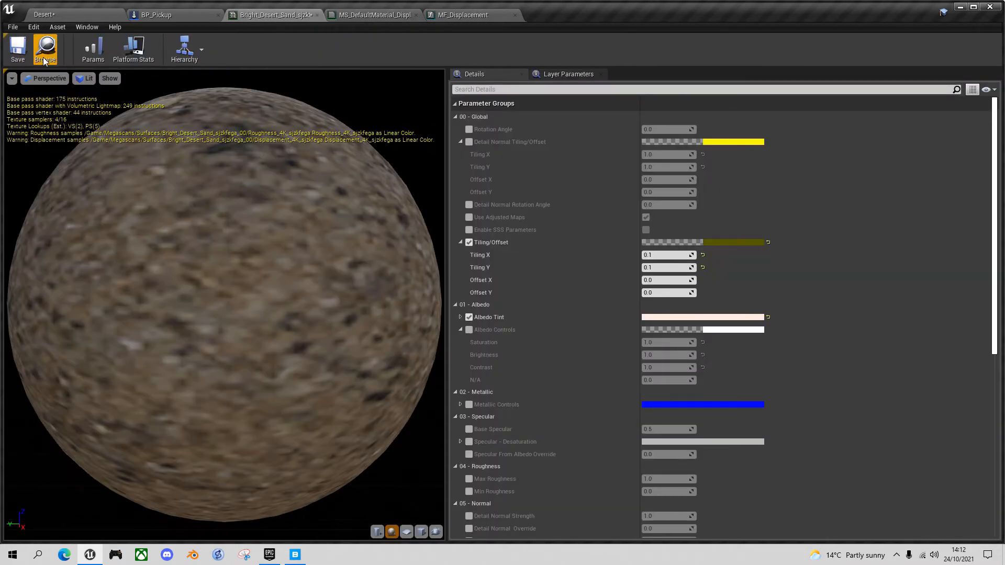
pyautogui.click(17, 49)
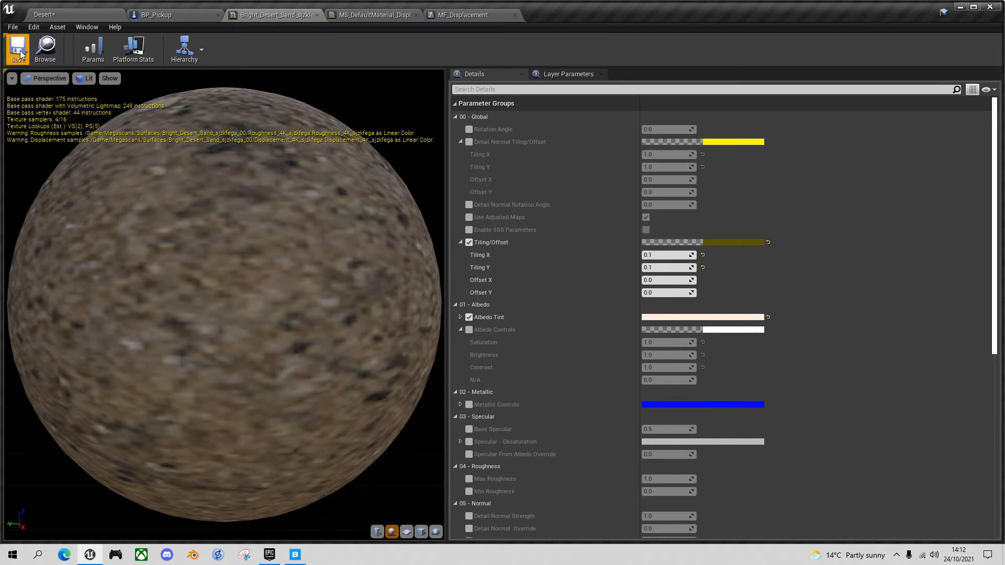
# - Return to the Desert level and replay it with the saved materials, running in several directions to check for footprints, and end the session
pyautogui.click(97, 12)
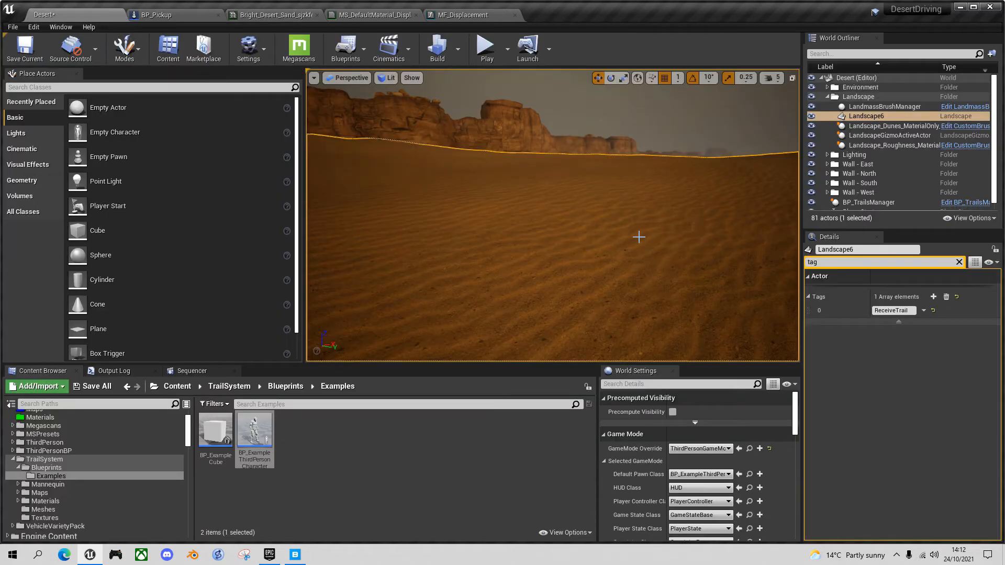
pyautogui.hotkey('alt', 'p')
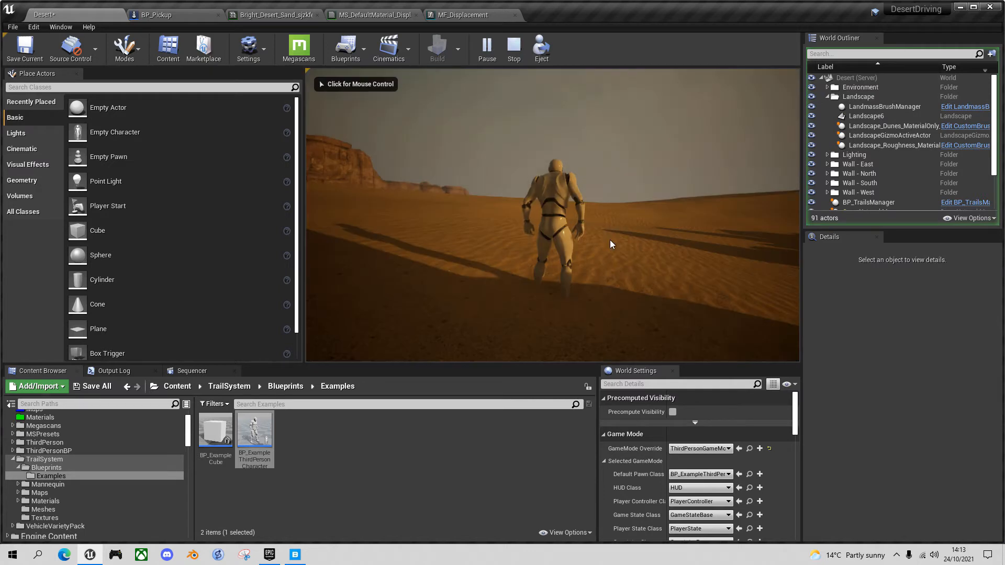
pyautogui.click(610, 240)
pyautogui.press('w')
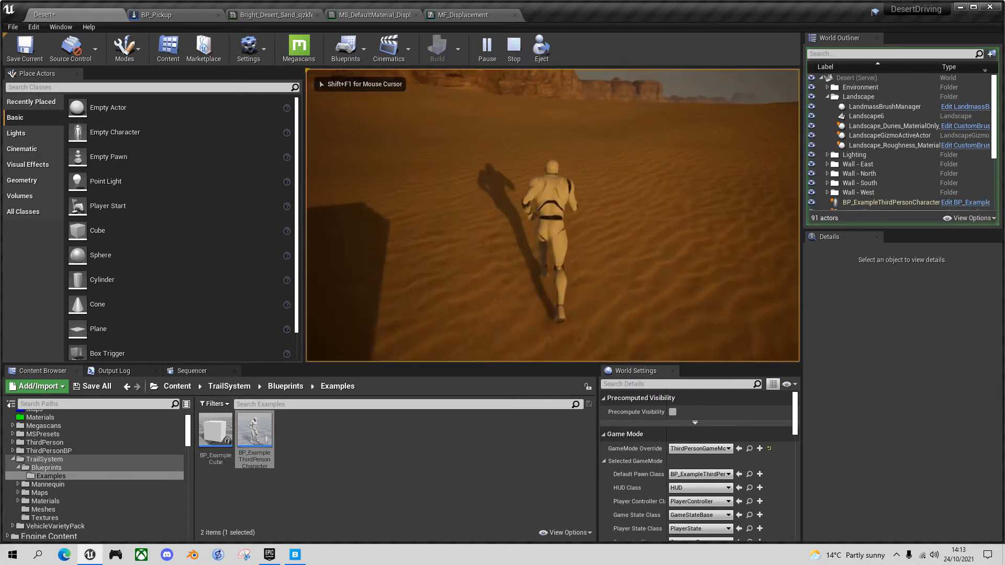
pyautogui.press('d')
pyautogui.press('w')
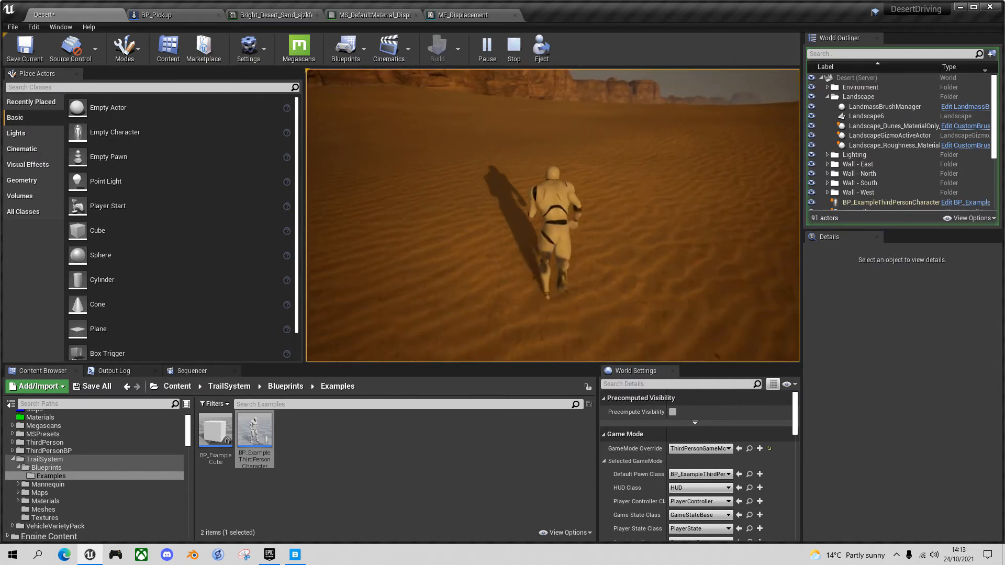
pyautogui.press('d')
pyautogui.press('a')
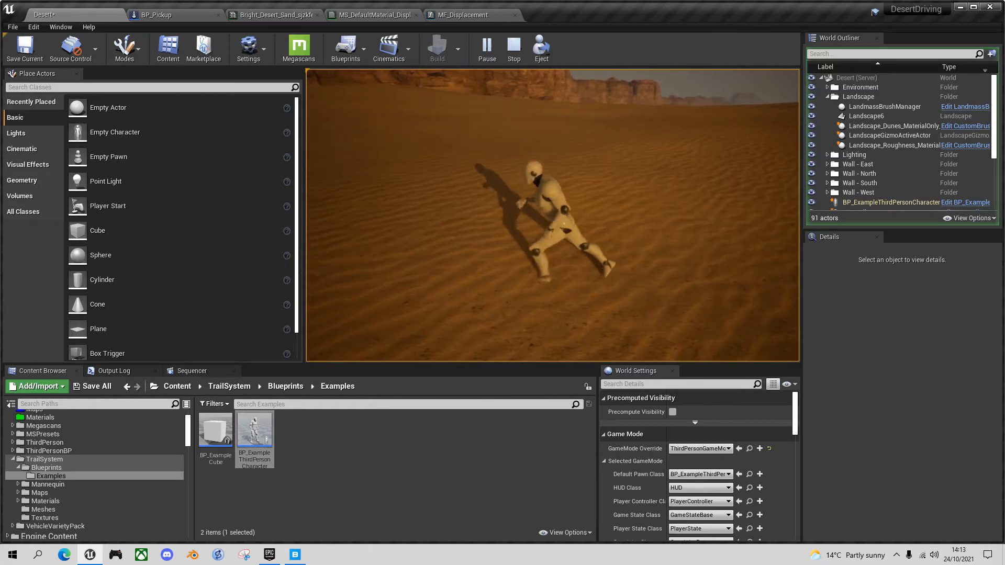
pyautogui.press('w')
pyautogui.press('d')
pyautogui.press('s')
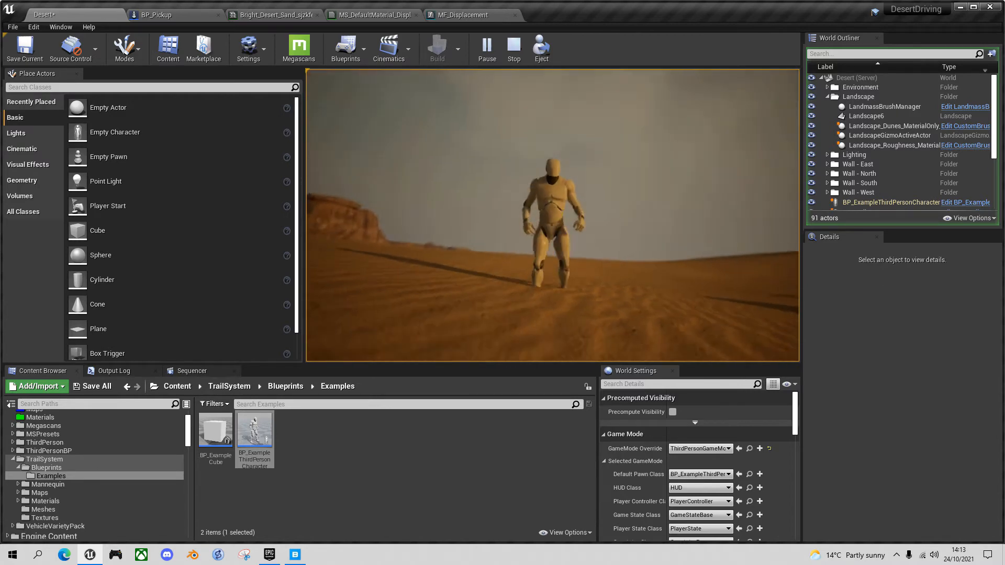
pyautogui.press('w')
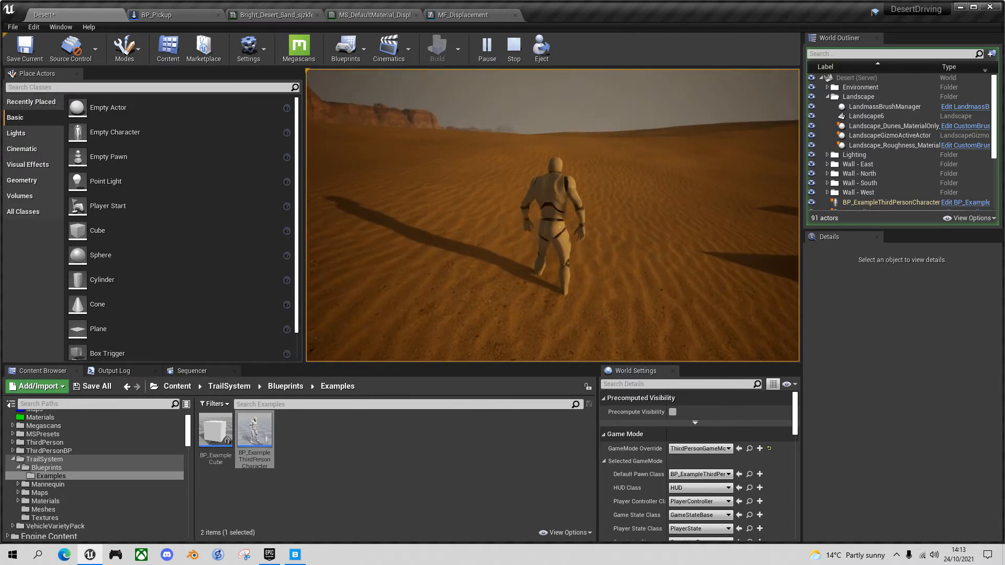
pyautogui.press('Escape')
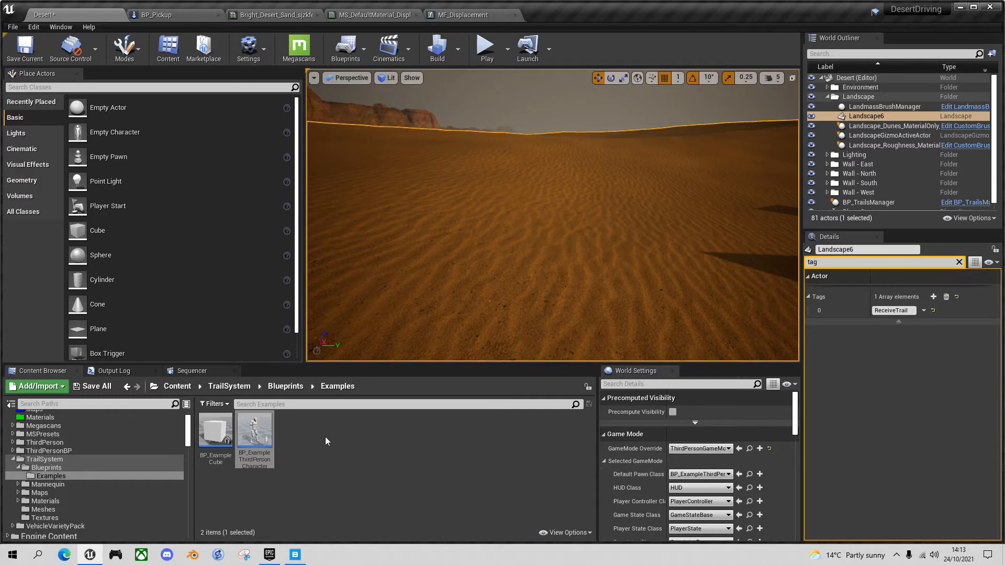
# - Check the Receiving Actors Tag of the TrailRight0 component in BP_ExampleThirdPersonCharacter and return to the Desert level
pyautogui.doubleClick(254, 432)
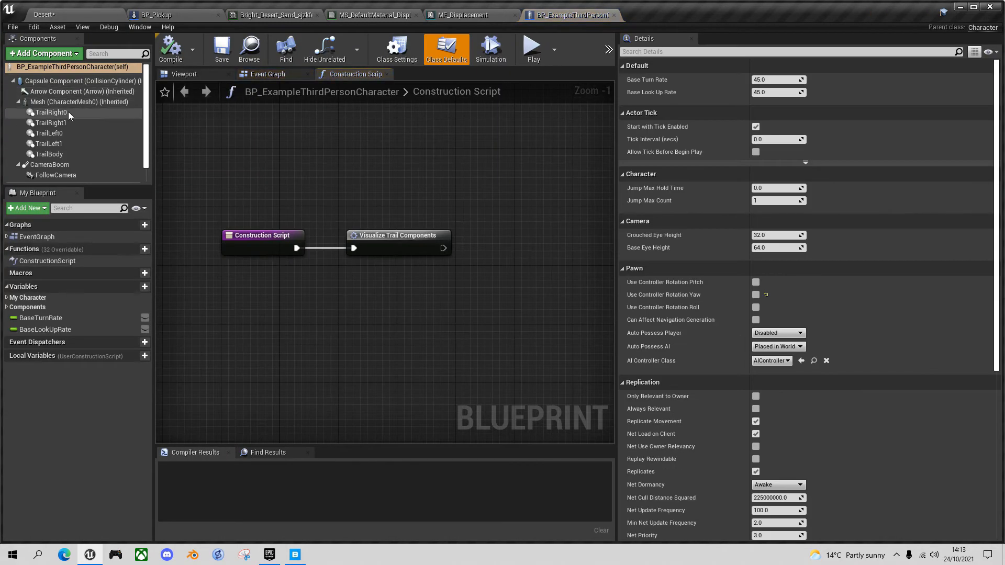
pyautogui.click(51, 112)
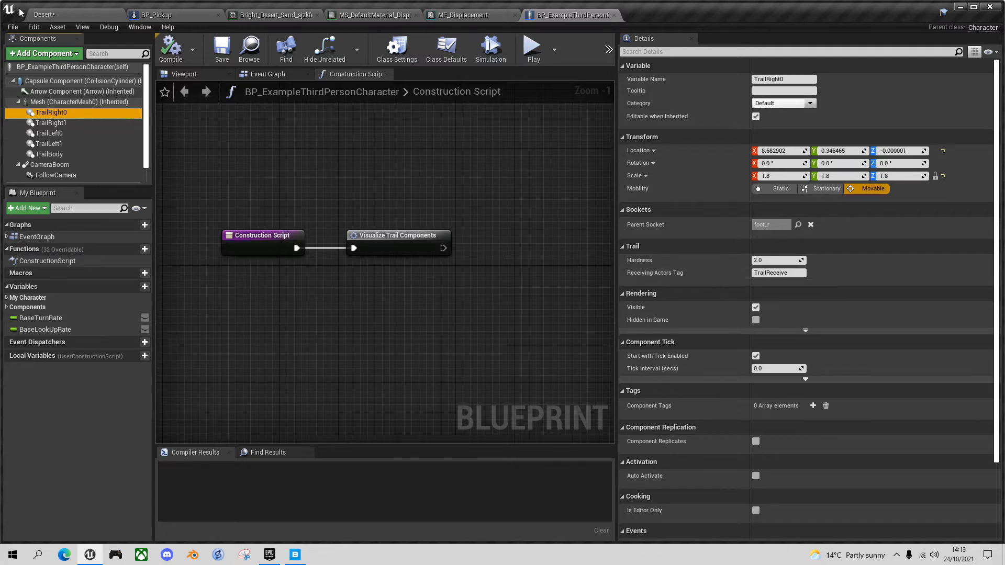
pyautogui.click(42, 17)
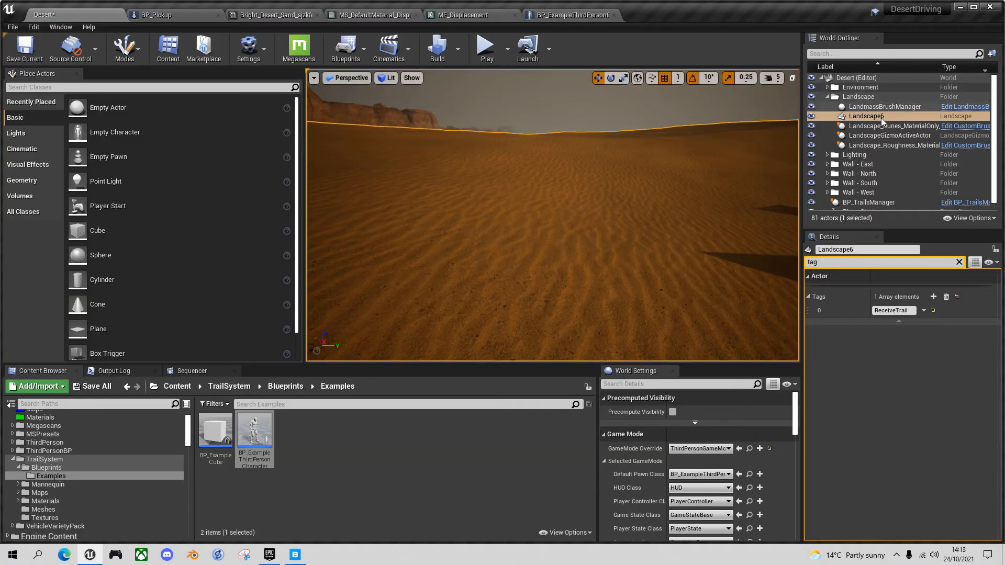
# - Rename Landscape6's actor tag to TrailReceive
pyautogui.click(903, 311)
pyautogui.write('Tr')
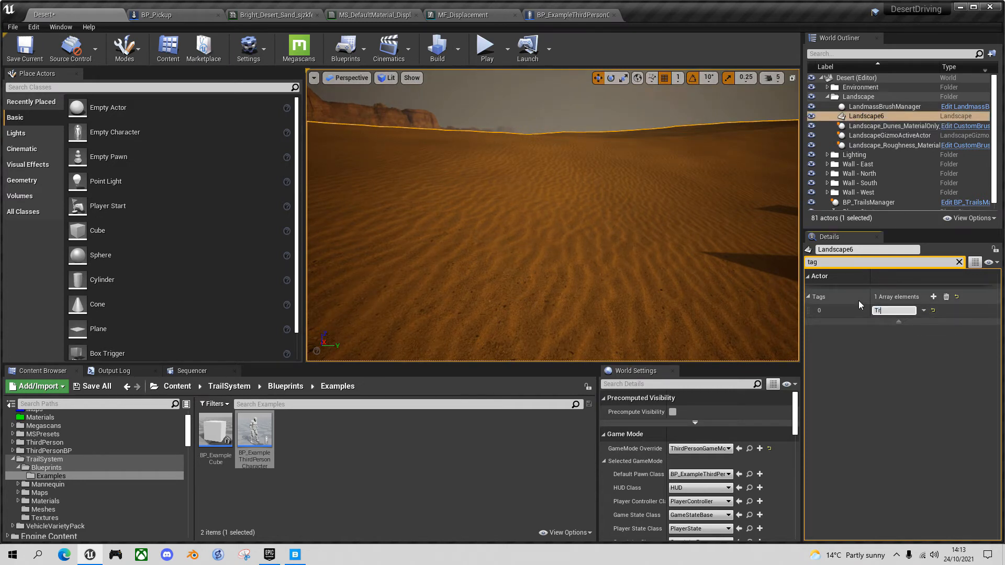
pyautogui.write('ailReceive')
pyautogui.press('Return')
# - Play the level with the corrected landscape tag, run the mannequin around the sand to examine its trails, and end the session
pyautogui.hotkey('alt', 'p')
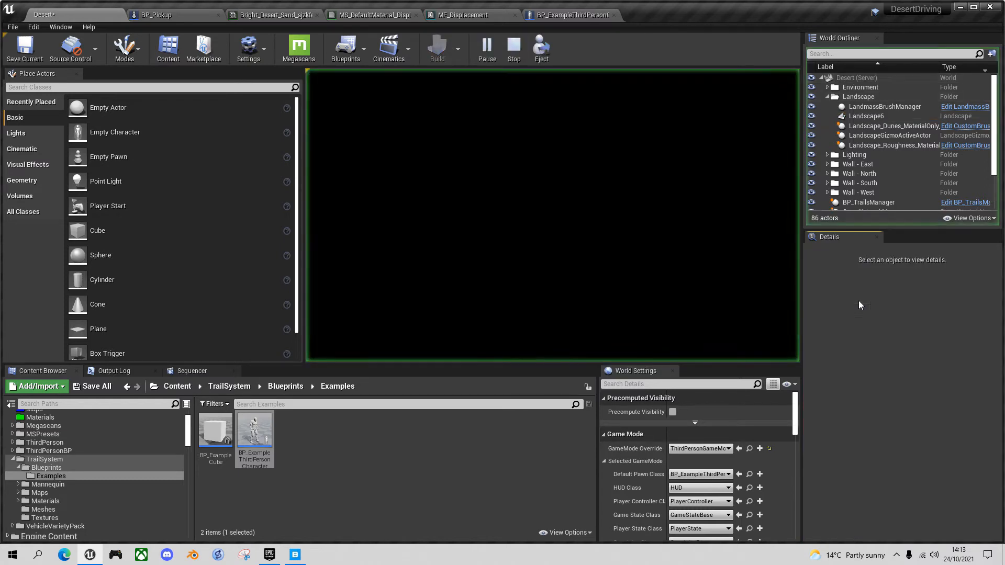
pyautogui.click(622, 196)
pyautogui.press('w')
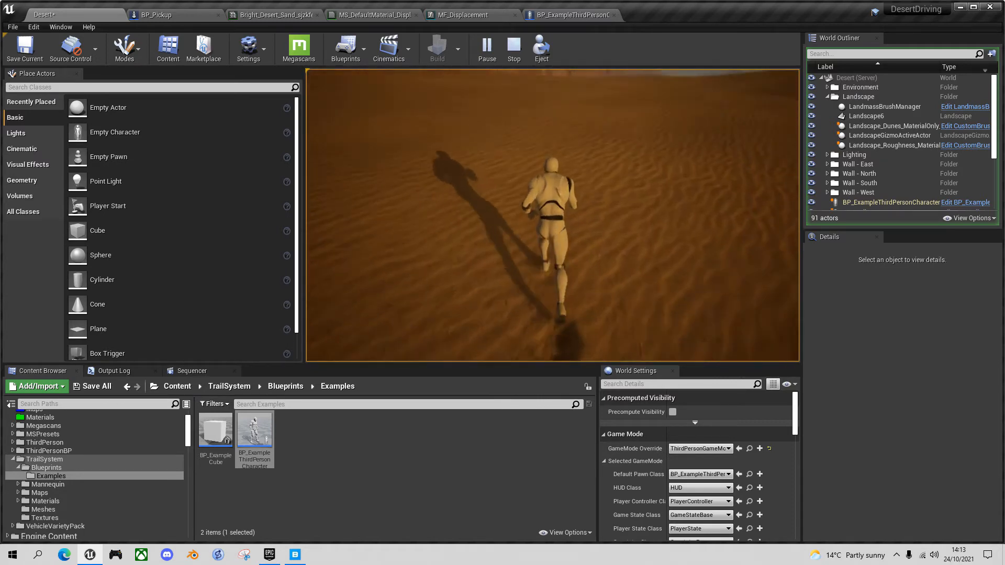
pyautogui.press('d')
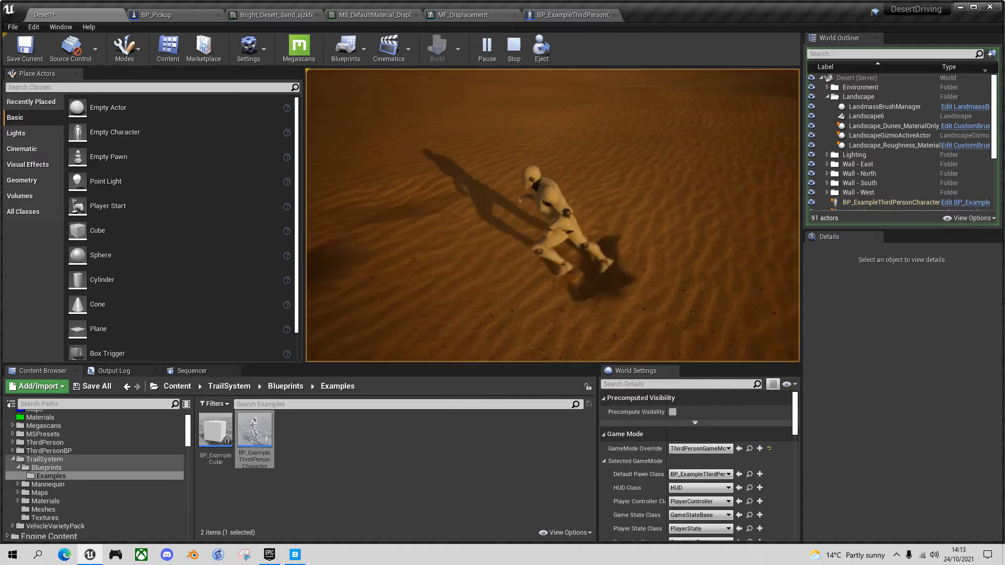
pyautogui.press('w')
pyautogui.press('d')
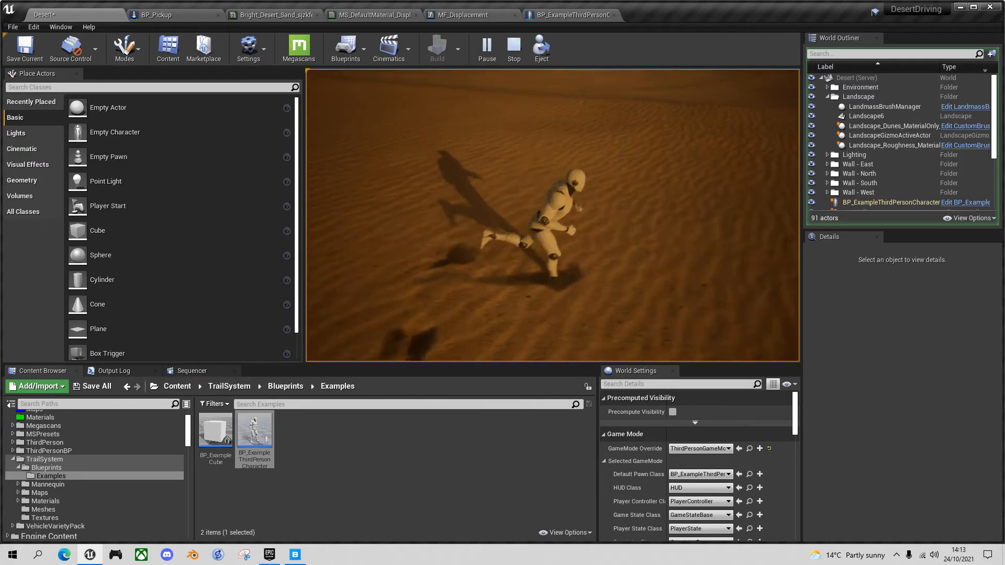
pyautogui.press('w')
pyautogui.press('d')
pyautogui.press('w')
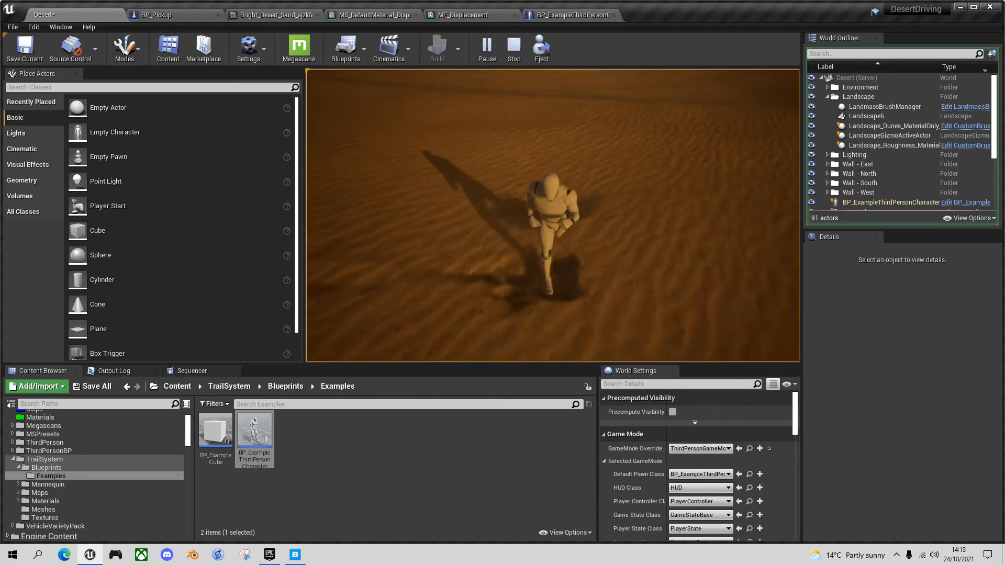
pyautogui.press('d')
pyautogui.press('s')
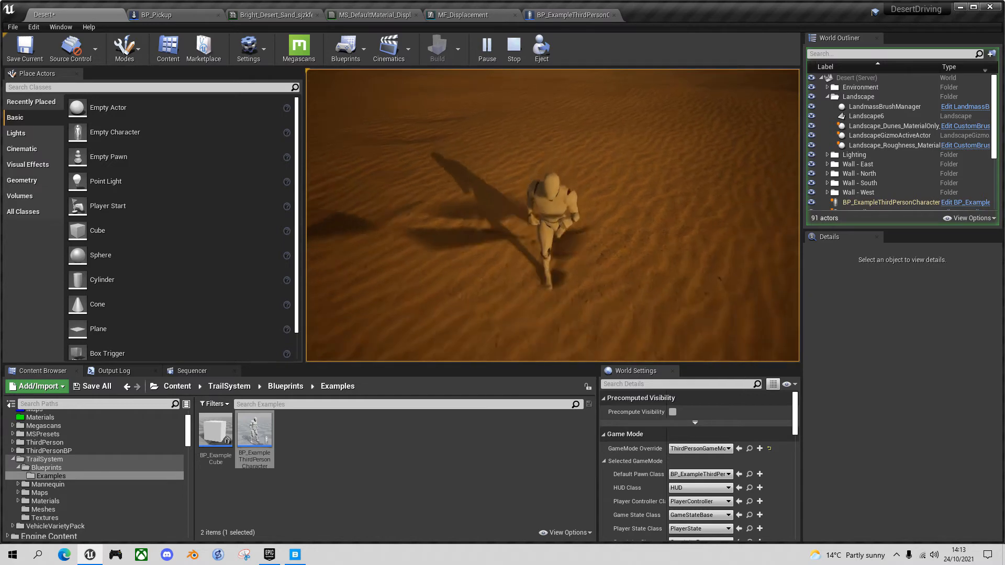
pyautogui.press('a')
pyautogui.press('w')
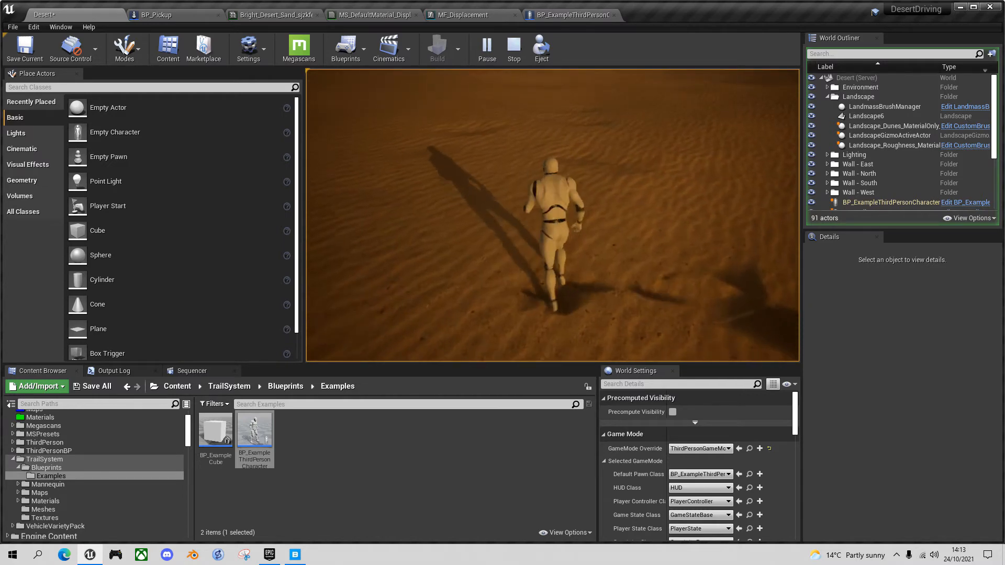
pyautogui.press('d')
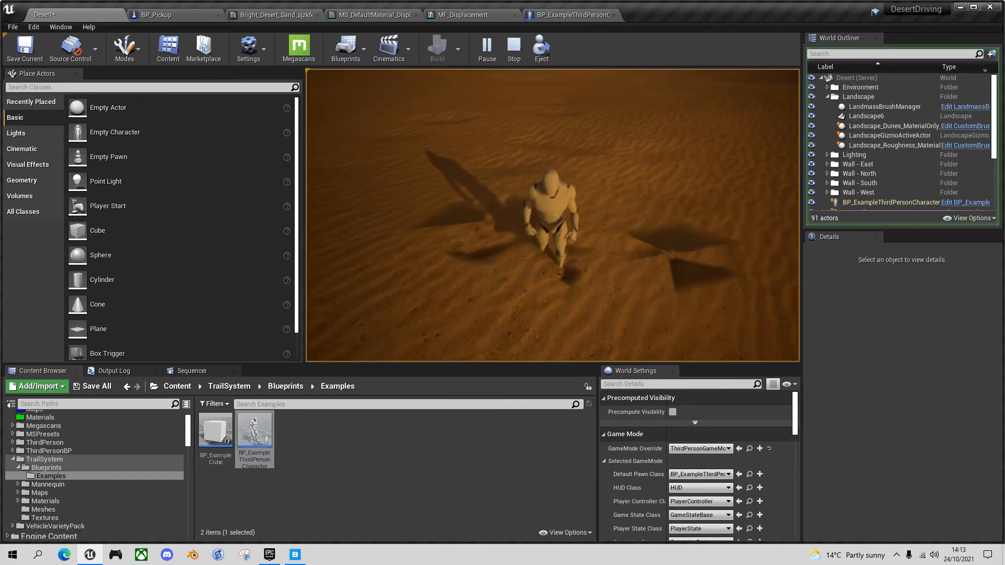
pyautogui.press('d')
pyautogui.press('w')
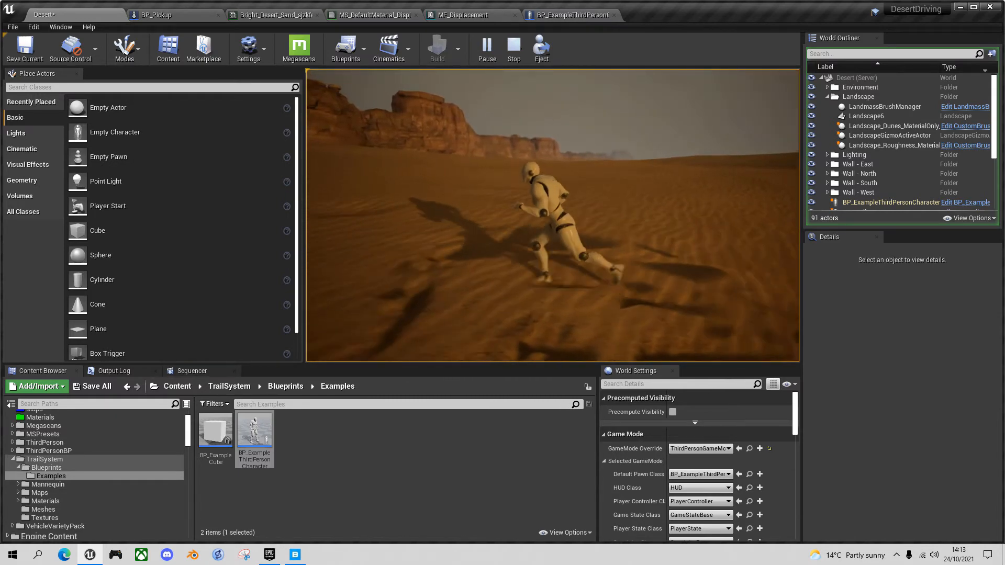
pyautogui.press('w')
pyautogui.press('s')
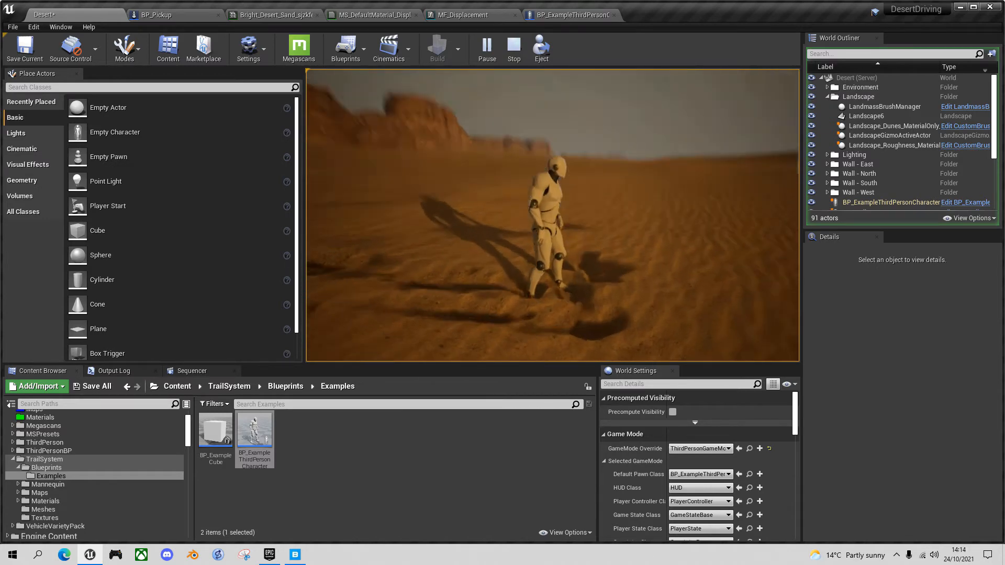
pyautogui.press('w')
pyautogui.press('d')
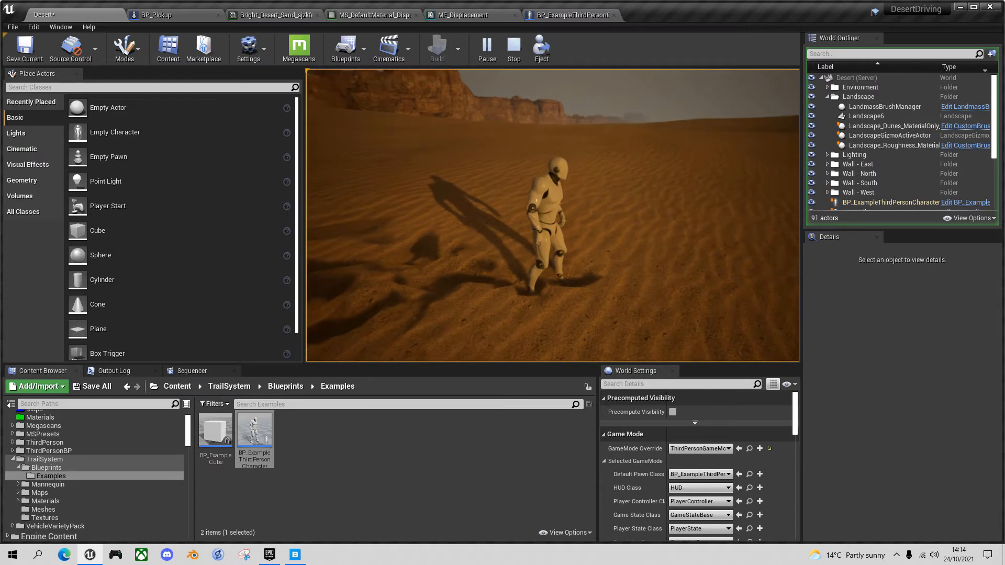
pyautogui.press('Escape')
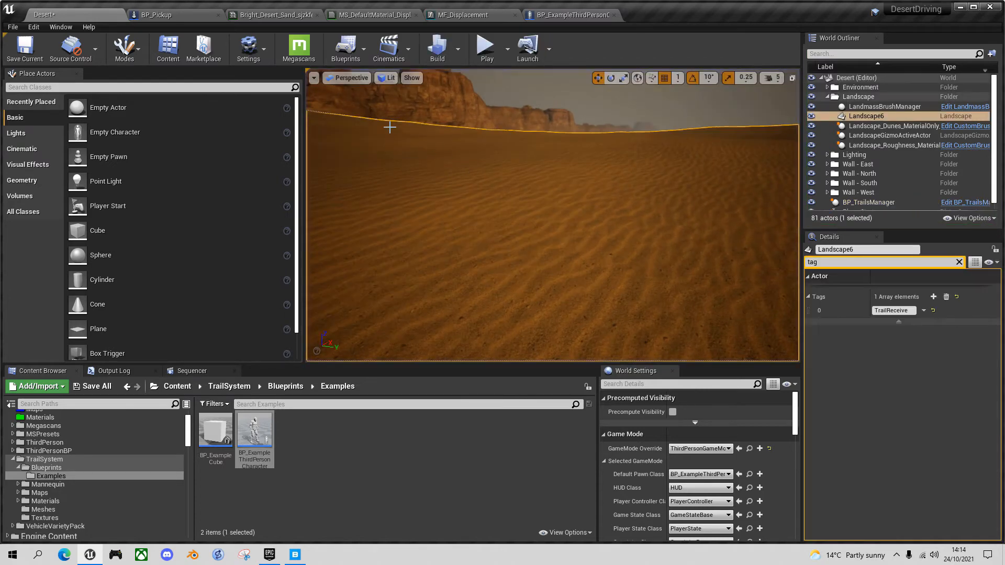
# - Show the landscape in Brush Wireframe and float the Bright_Desert_Sand material instance in an enlarged window beside the level view
pyautogui.click(388, 80)
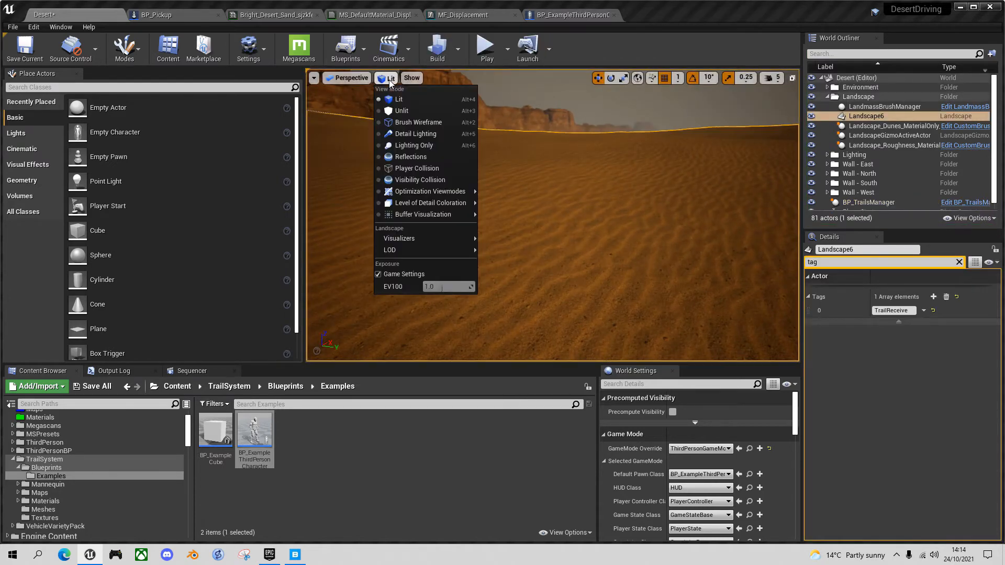
pyautogui.click(419, 124)
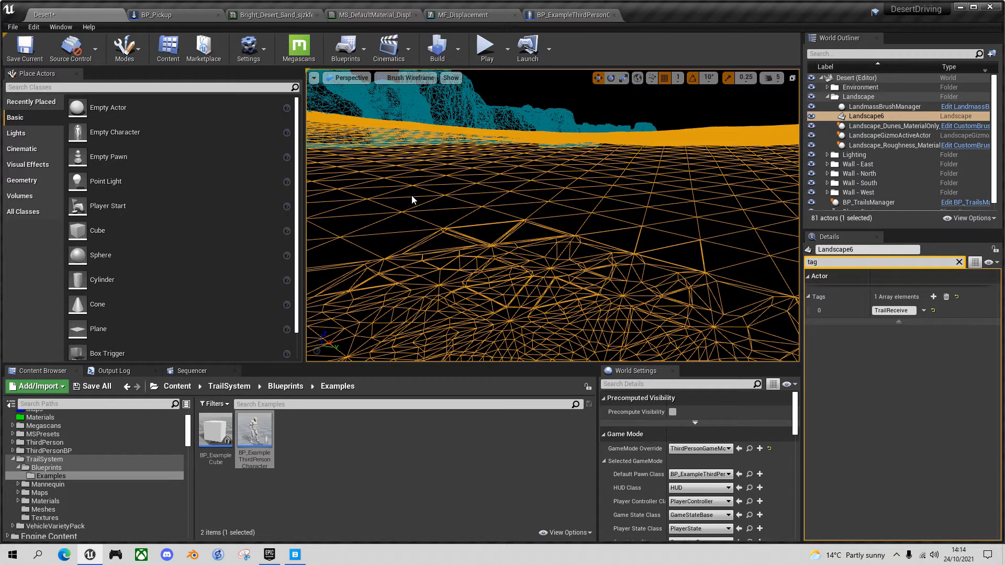
pyautogui.click(267, 16)
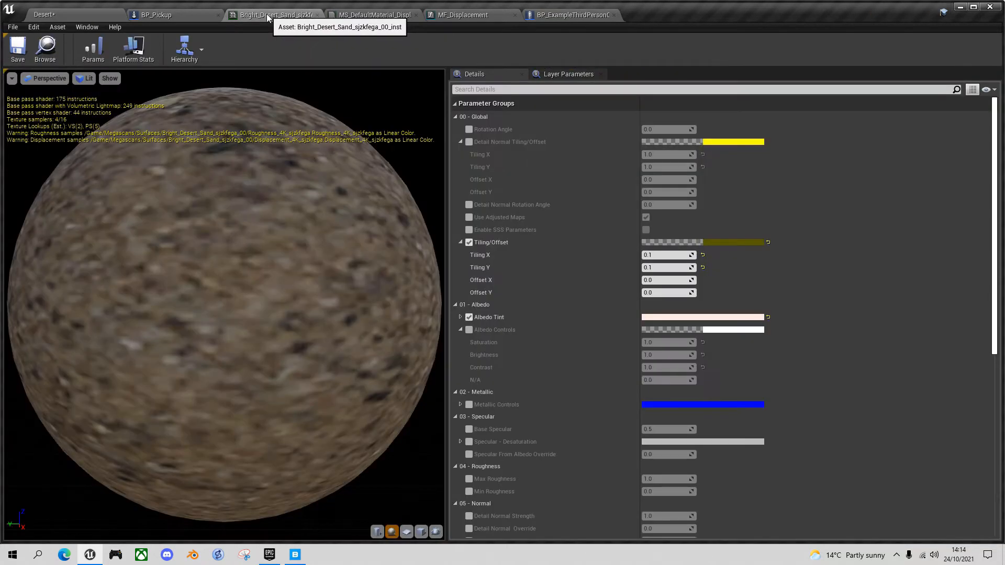
pyautogui.moveTo(268, 15); pyautogui.dragTo(119, 118)
pyautogui.click(96, 13)
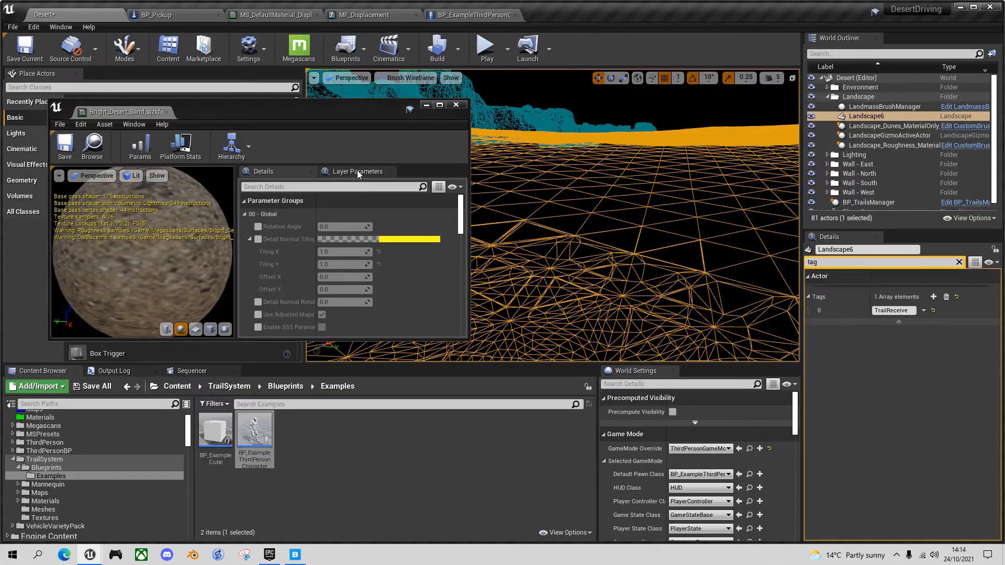
pyautogui.moveTo(311, 108); pyautogui.dragTo(283, 61)
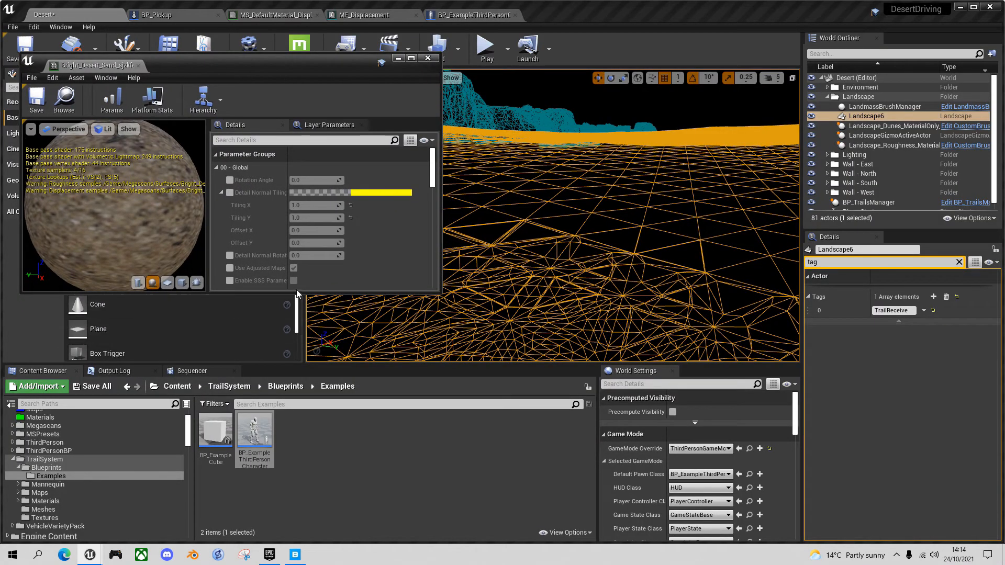
pyautogui.moveTo(297, 293); pyautogui.dragTo(298, 427)
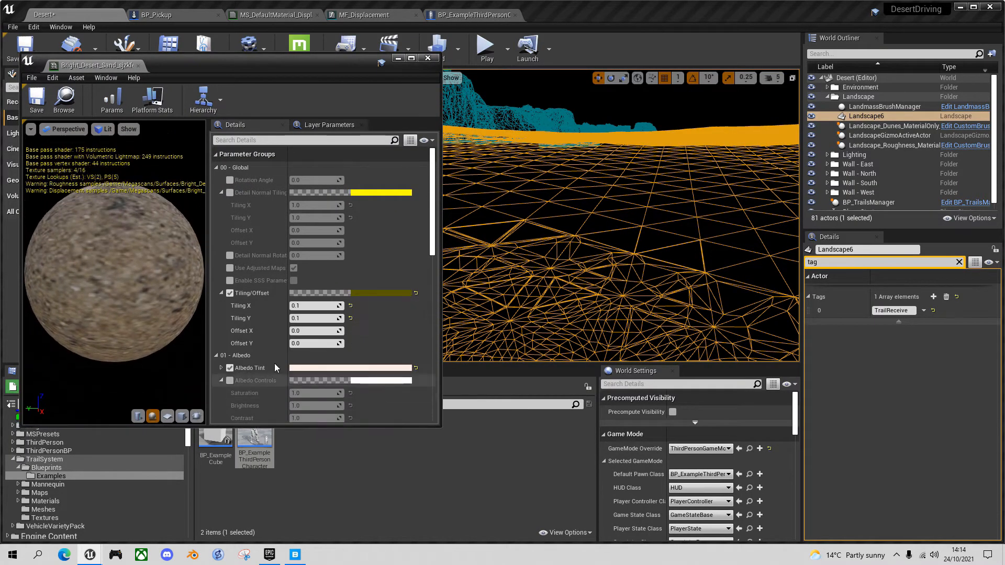
# - Enable the Tessellation Controls override under Displacement in the sand material instance and set its Distance Fade to 8000
pyautogui.scroll(-2, 267, 333)
pyautogui.scroll(-6, 266, 333)
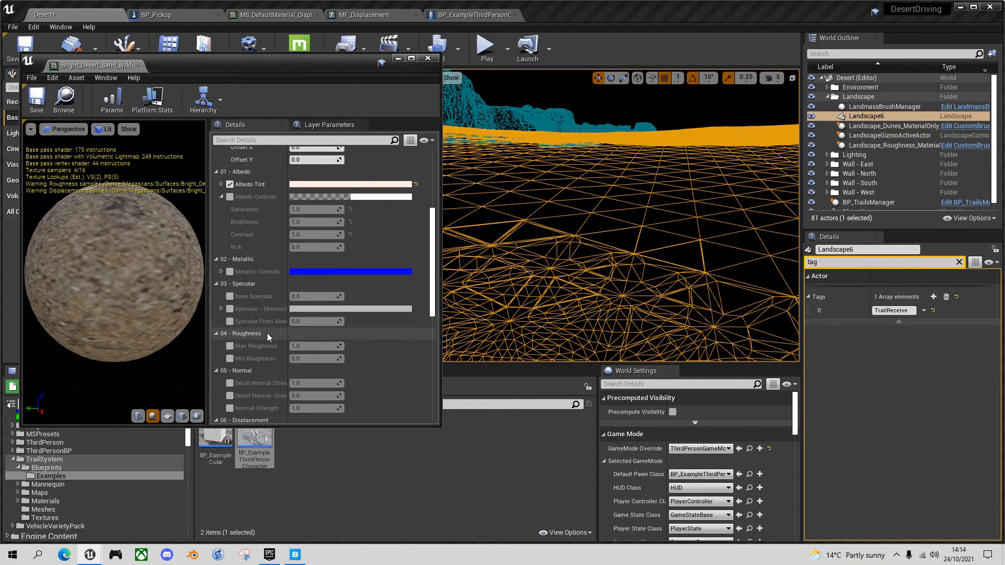
pyautogui.scroll(-2, 267, 333)
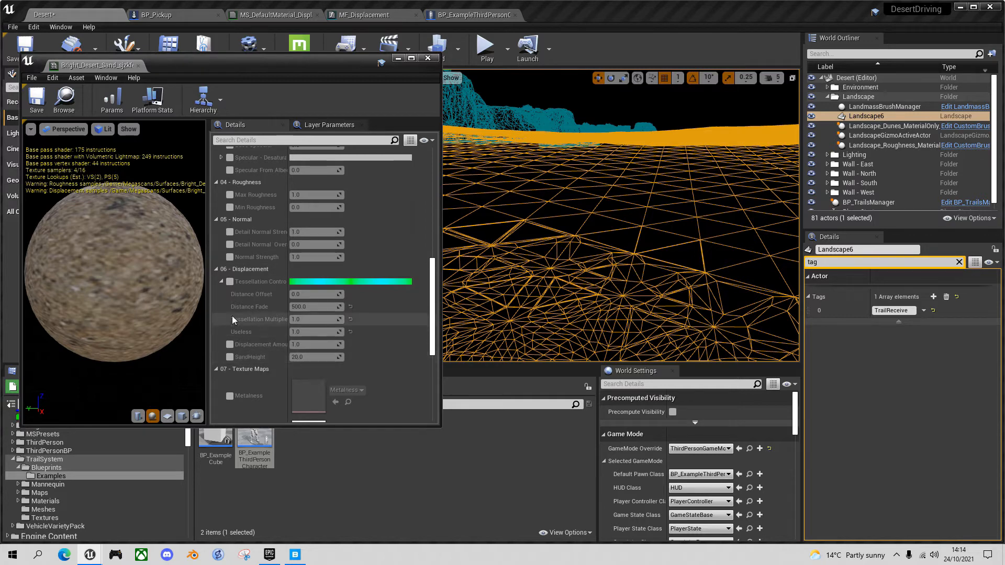
pyautogui.click(230, 281)
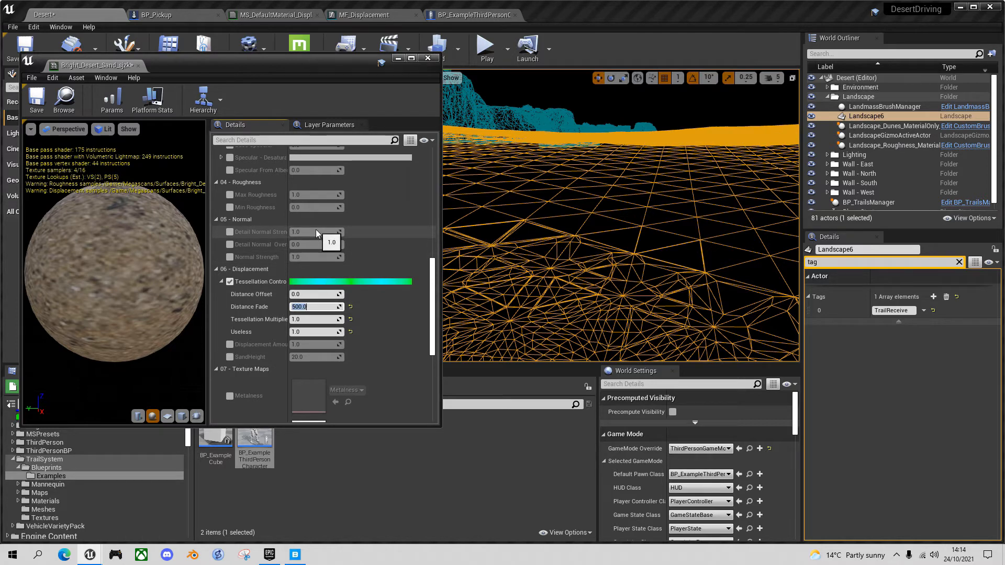
pyautogui.write('8000')
pyautogui.press('Return')
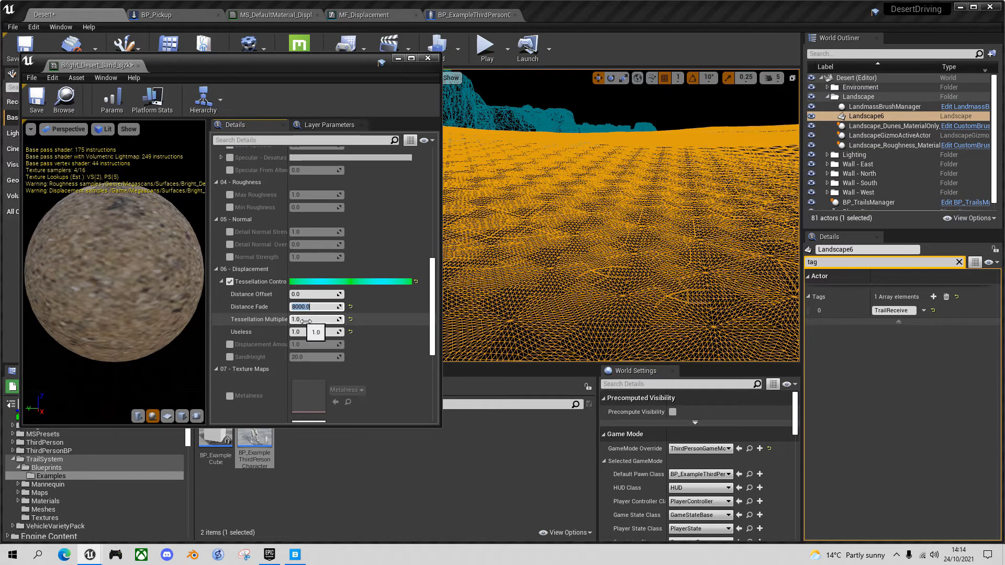
# - Set the Tessellation Multiplier to 2, then save and close the Bright_Desert_Sand material instance
pyautogui.write('2')
pyautogui.press('Return')
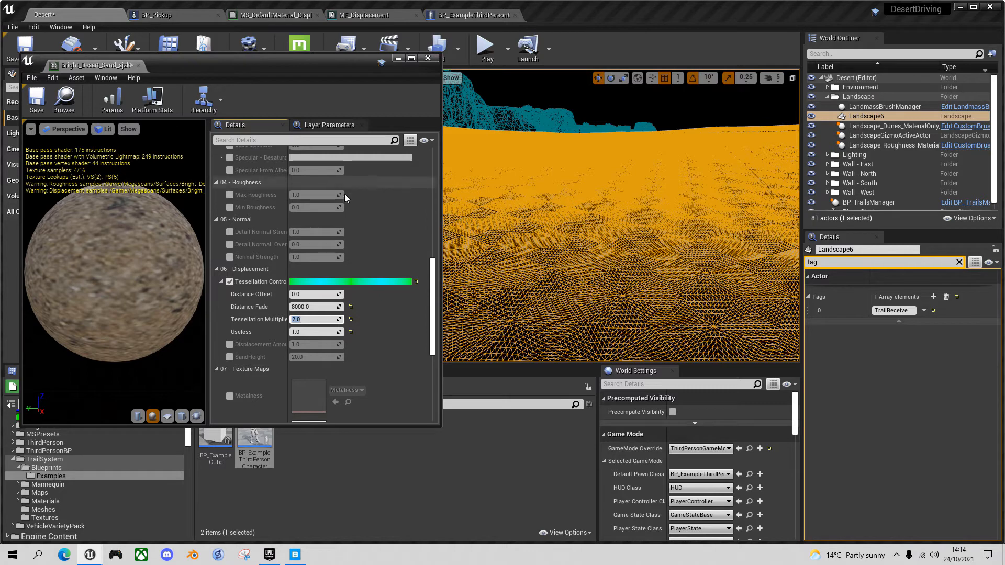
pyautogui.click(37, 98)
pyautogui.click(427, 58)
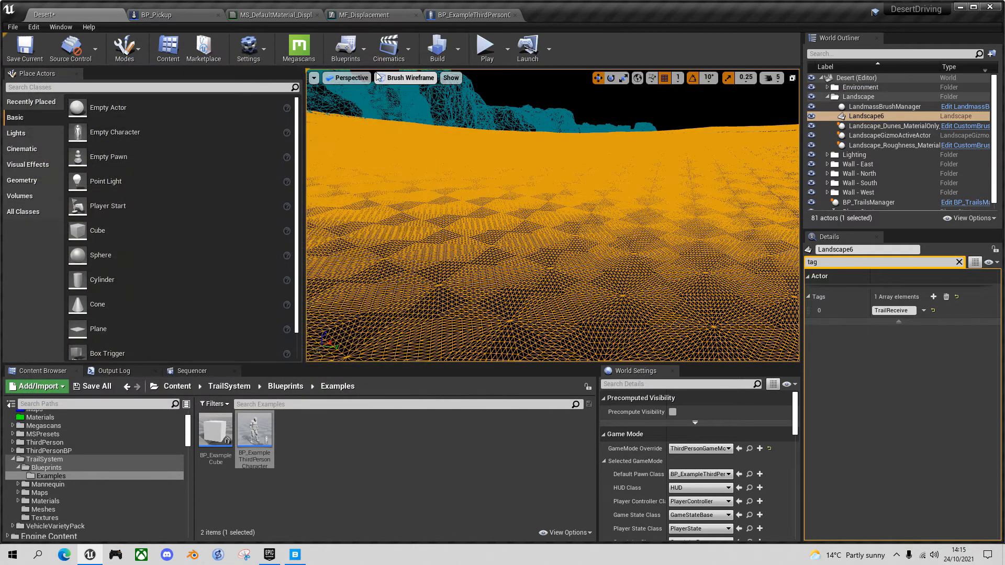
# - Return the level view to Lit and play it, running the mannequin in several directions to examine its footprints, and end the session
pyautogui.click(403, 78)
pyautogui.click(401, 99)
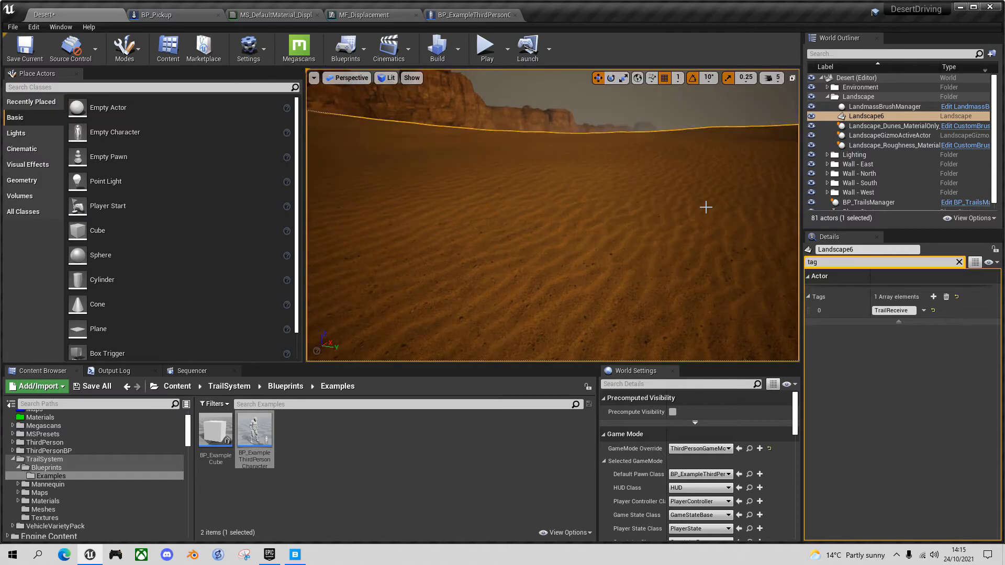
pyautogui.hotkey('alt', 'p')
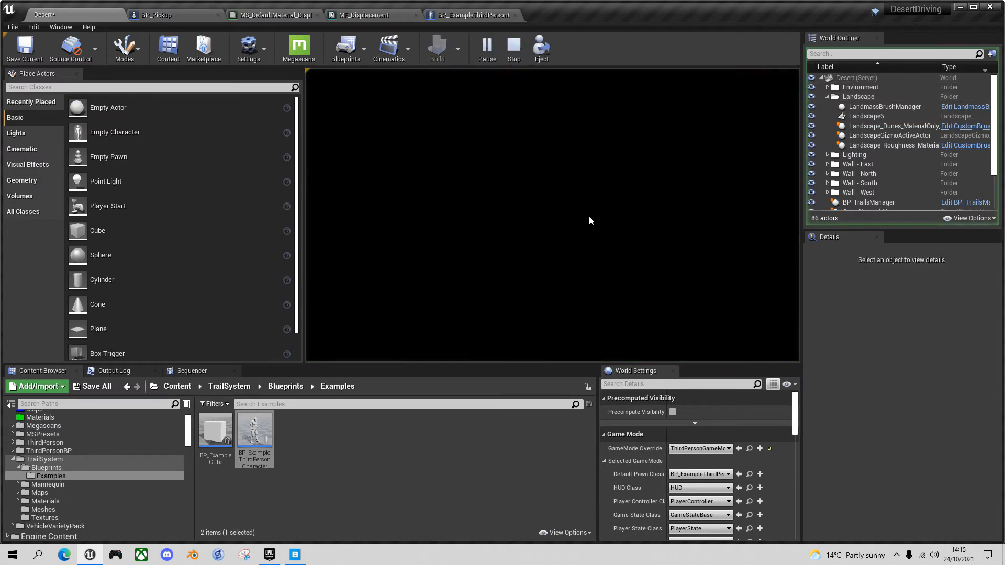
pyautogui.click(589, 216)
pyautogui.press('w')
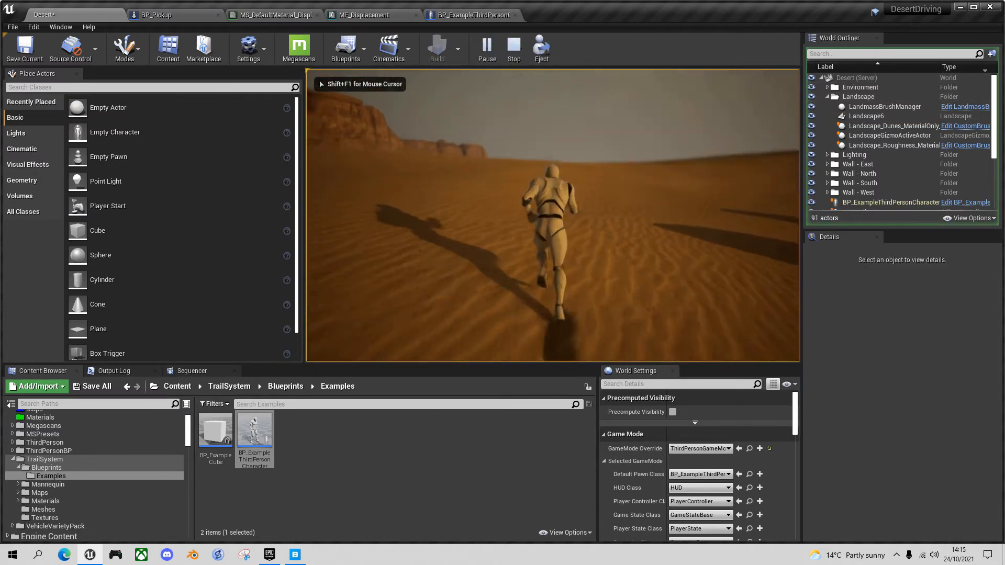
pyautogui.press('d')
pyautogui.press('w')
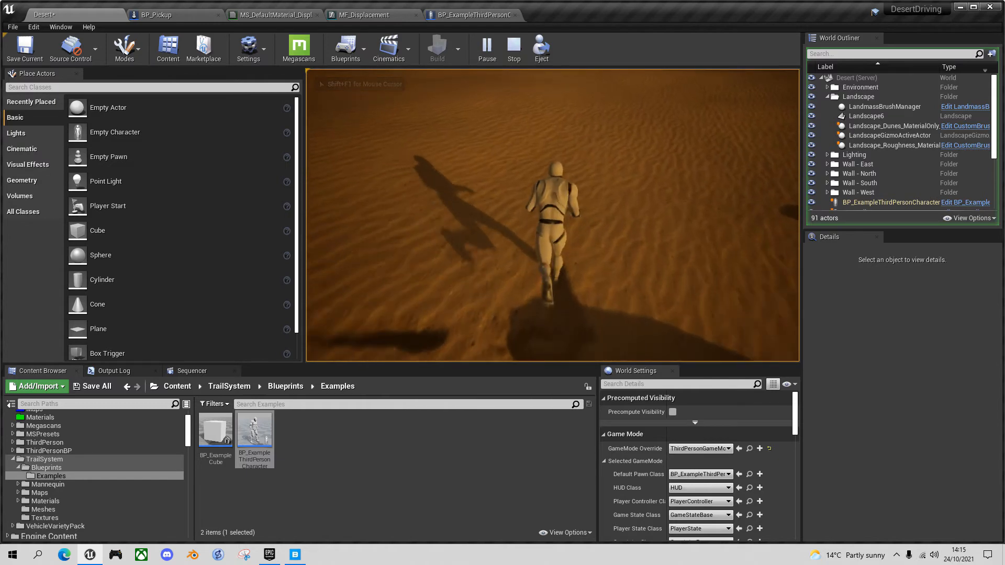
pyautogui.press('d')
pyautogui.press('s')
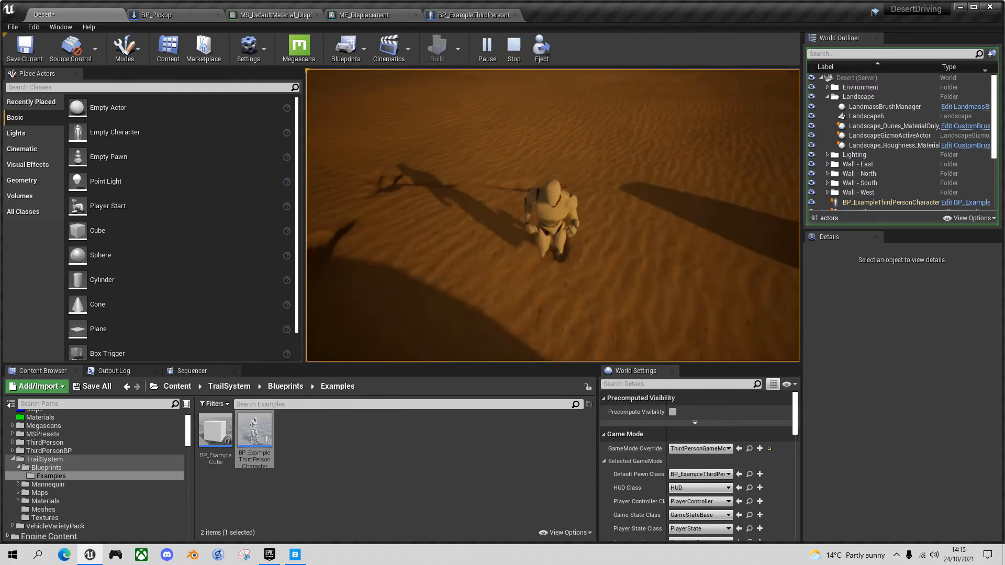
pyautogui.press('a')
pyautogui.press('w')
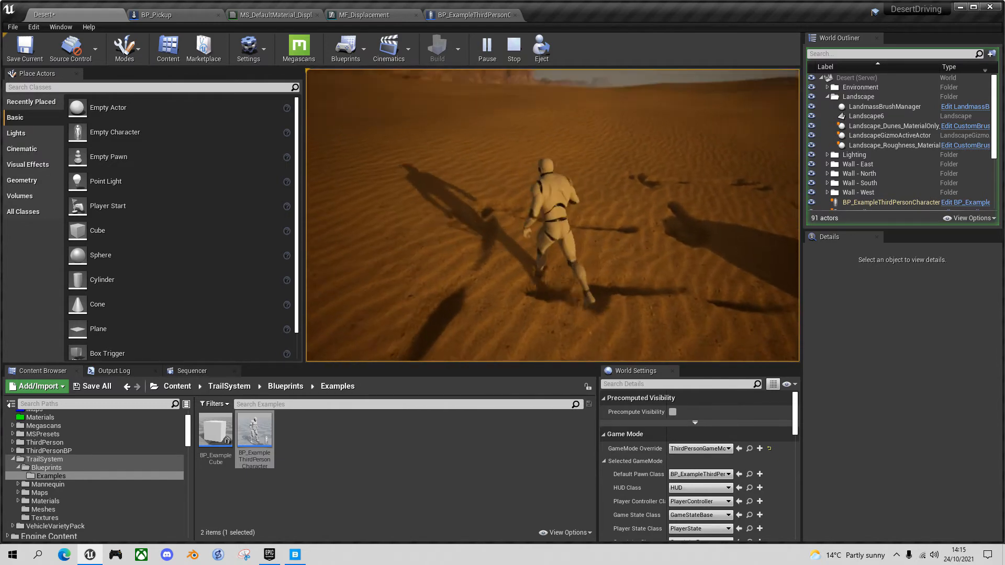
pyautogui.press('w')
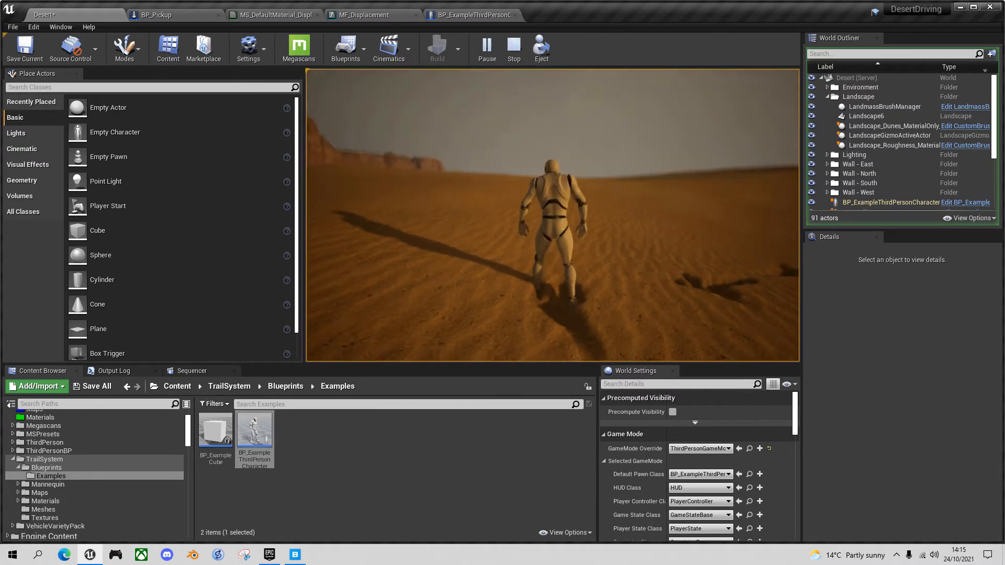
pyautogui.press('d')
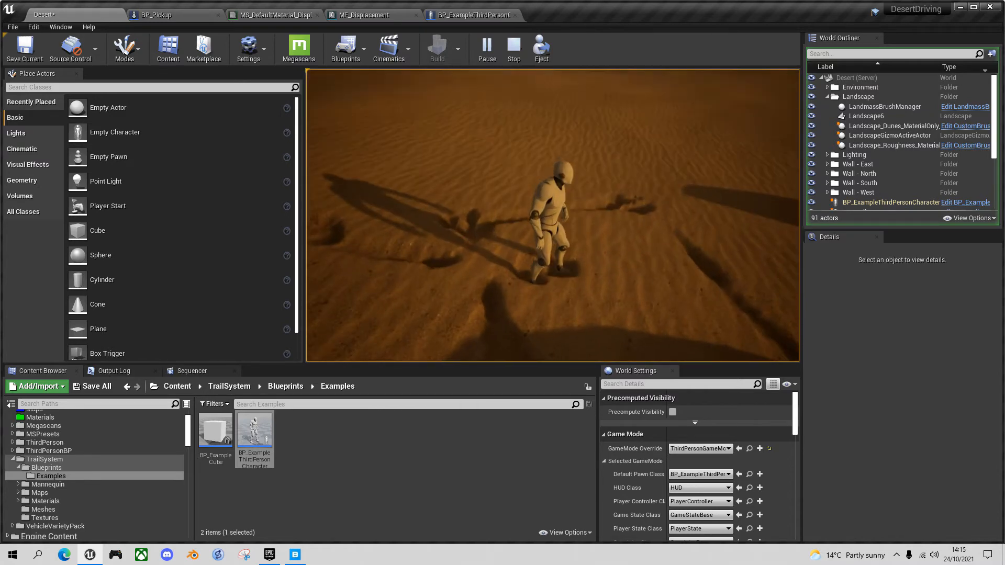
pyautogui.press('w')
pyautogui.press('d')
pyautogui.press('a')
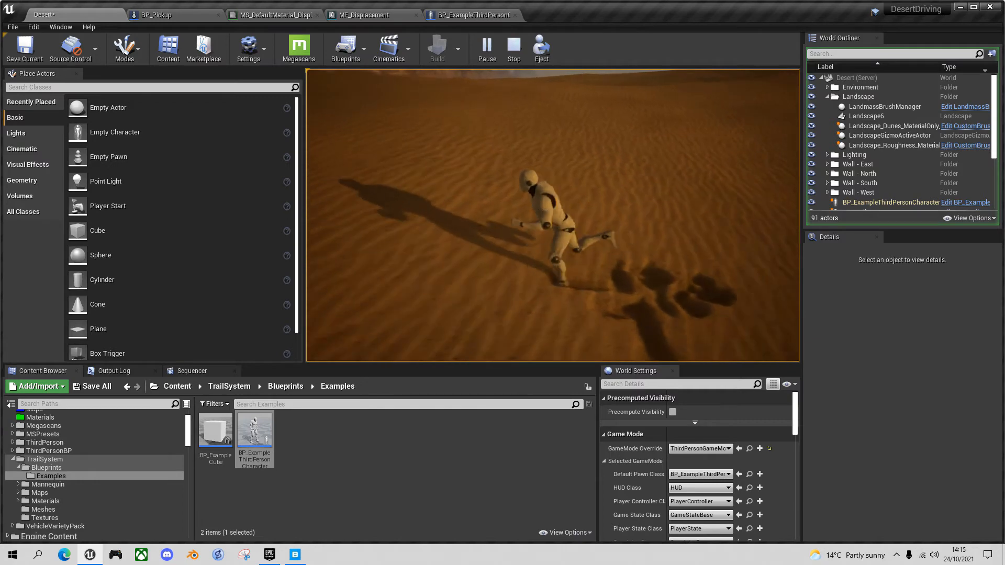
pyautogui.press('s')
pyautogui.press('d')
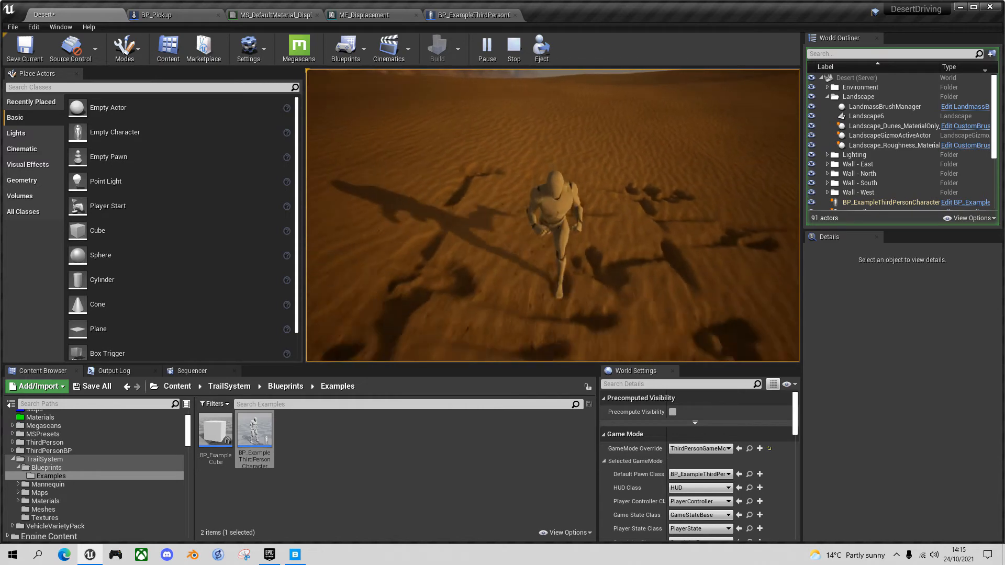
pyautogui.press('Escape')
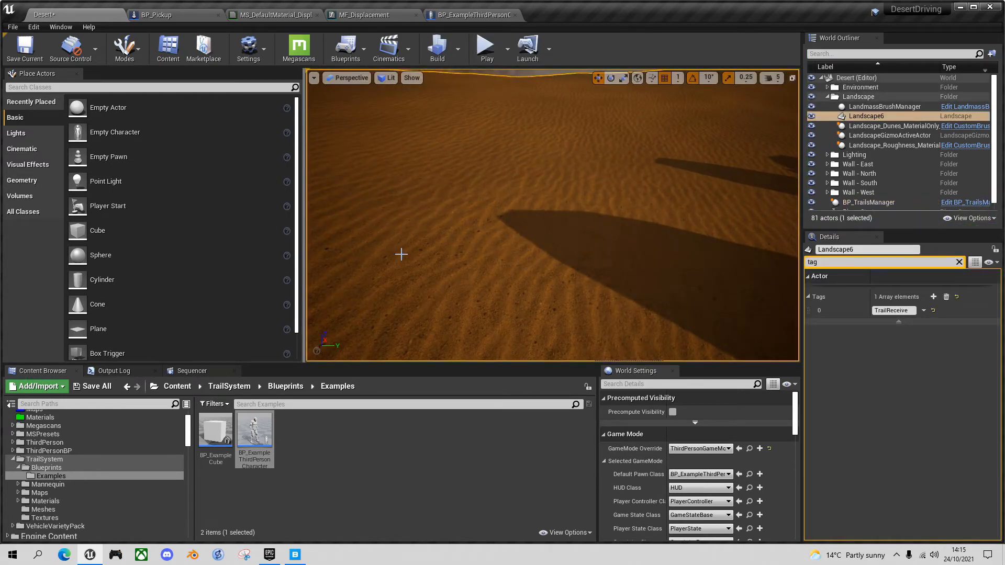
# - Close the BP_ExampleThirdPersonCharacter, MF_Displacement and MS_DefaultMaterial displacement editors, keeping BP_Pickup open, and return to the Desert level
pyautogui.click(515, 15)
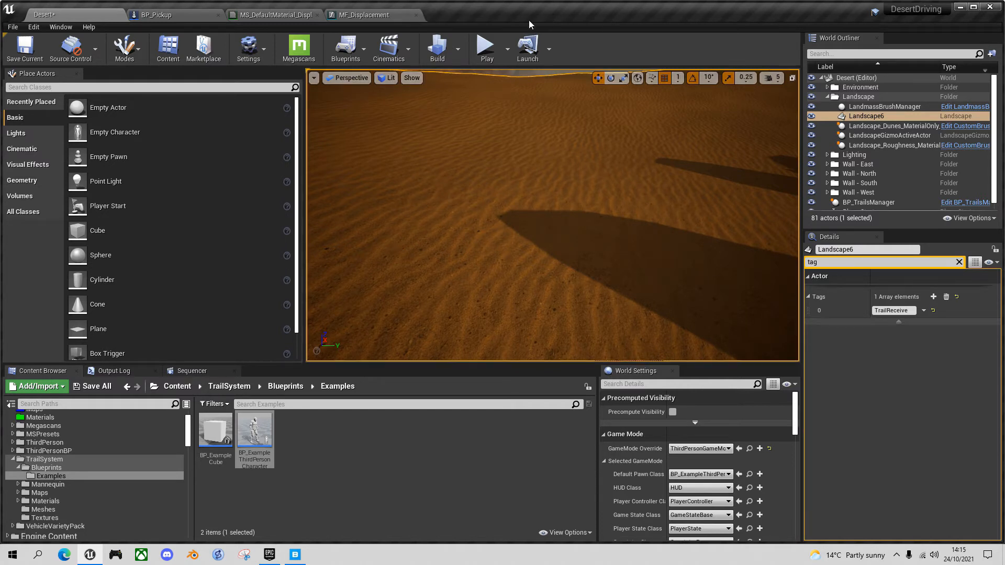
pyautogui.click(416, 15)
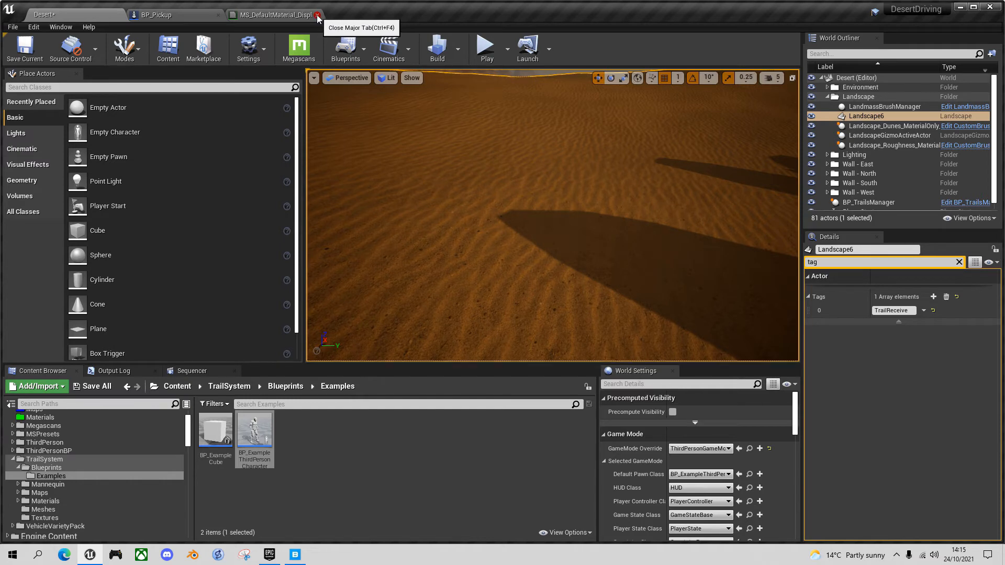
pyautogui.click(317, 15)
pyautogui.click(159, 19)
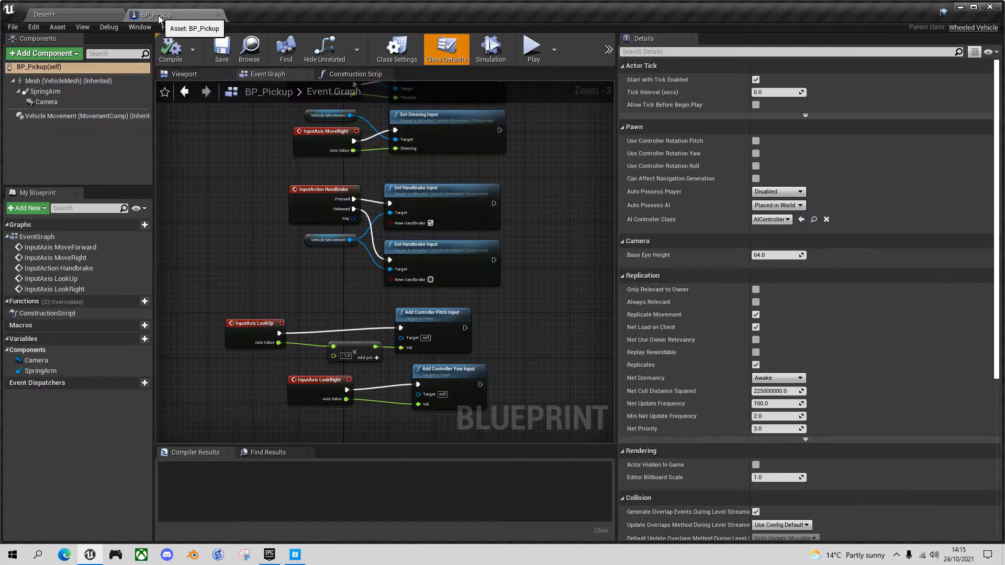
pyautogui.click(113, 16)
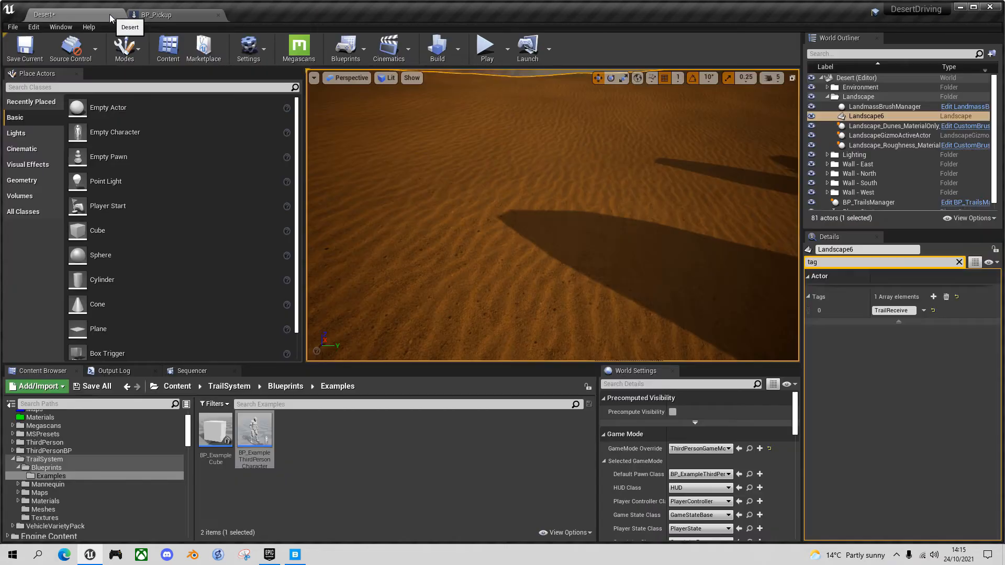
# - Set the level's GameMode Override to BP_Pickup_Gamemode, play with the pickup to check the sand around it, and end the session
pyautogui.click(727, 448)
pyautogui.click(718, 340)
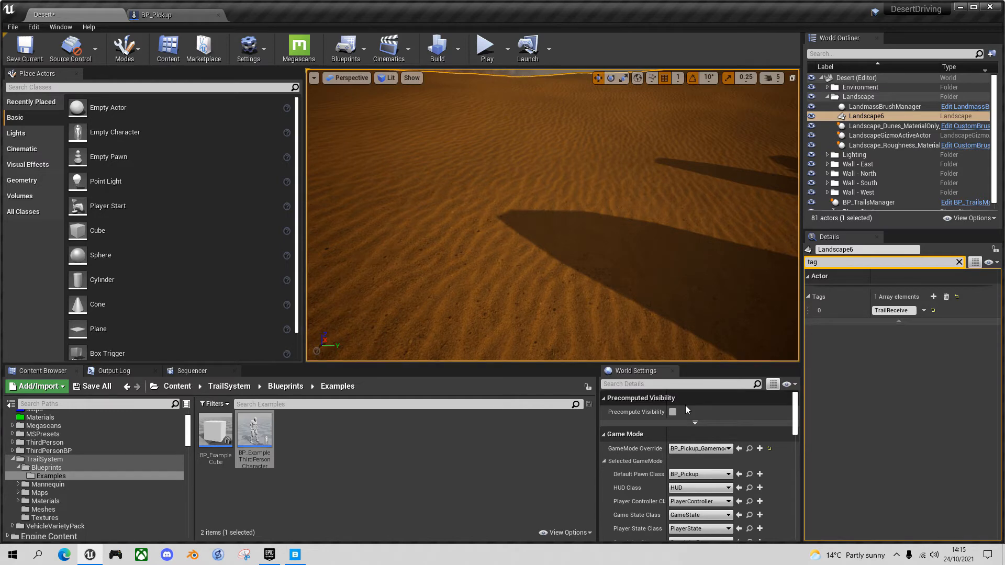
pyautogui.hotkey('alt', 'p')
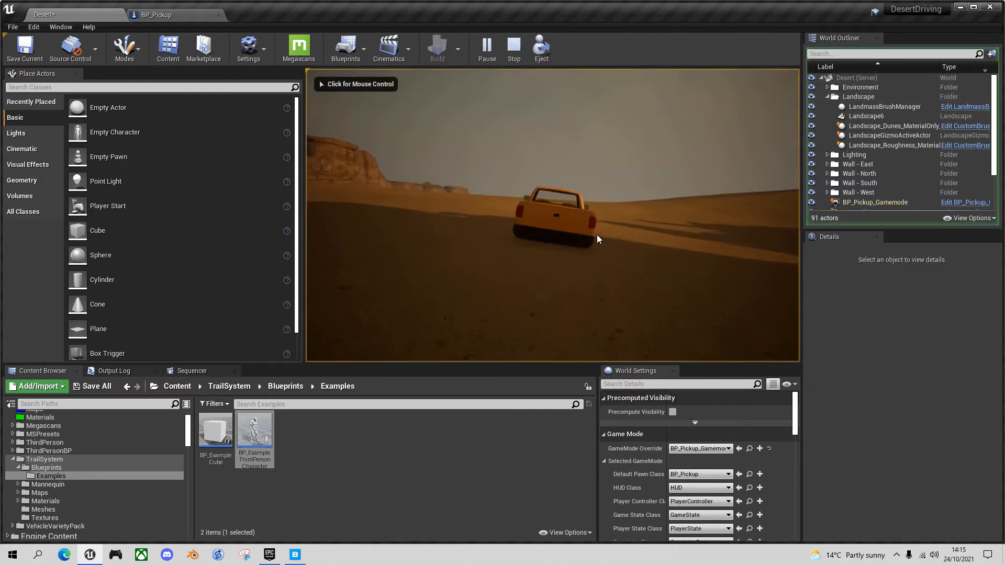
pyautogui.click(596, 235)
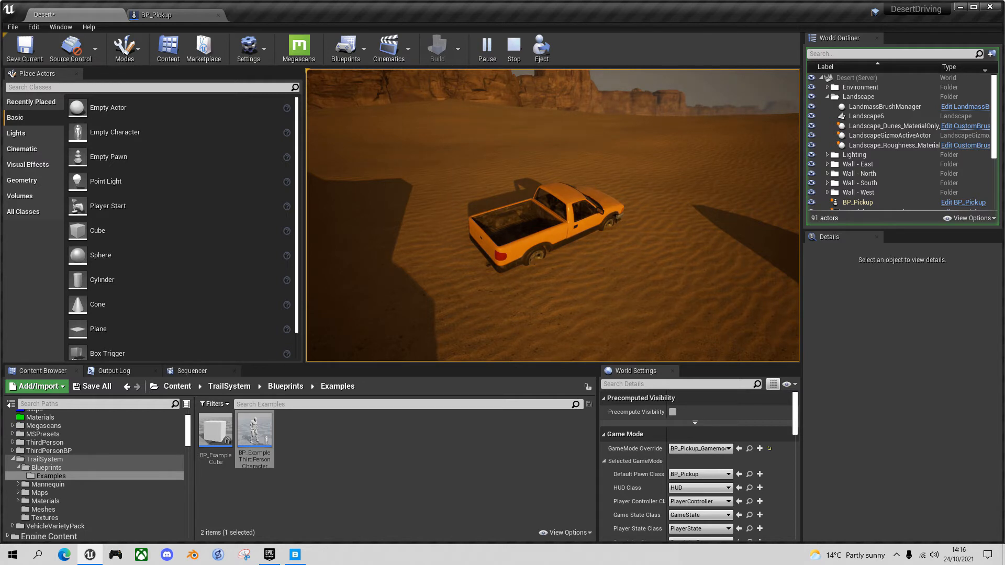
pyautogui.press('Escape')
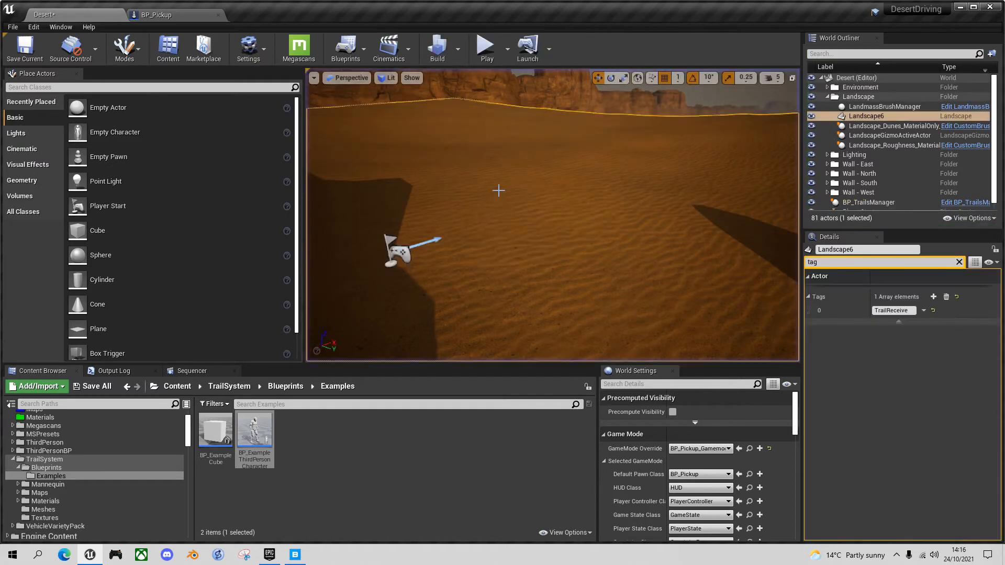
# - In the BP_Pickup blueprint, add a BP_TrailComponent attached to the inherited vehicle Mesh
pyautogui.click(179, 17)
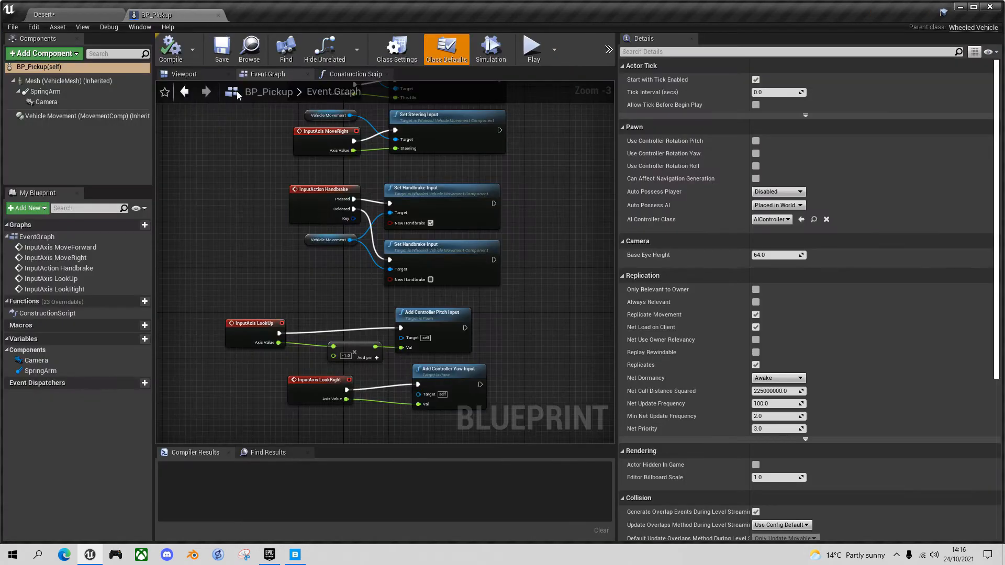
pyautogui.click(185, 74)
pyautogui.scroll(-5, 345, 293)
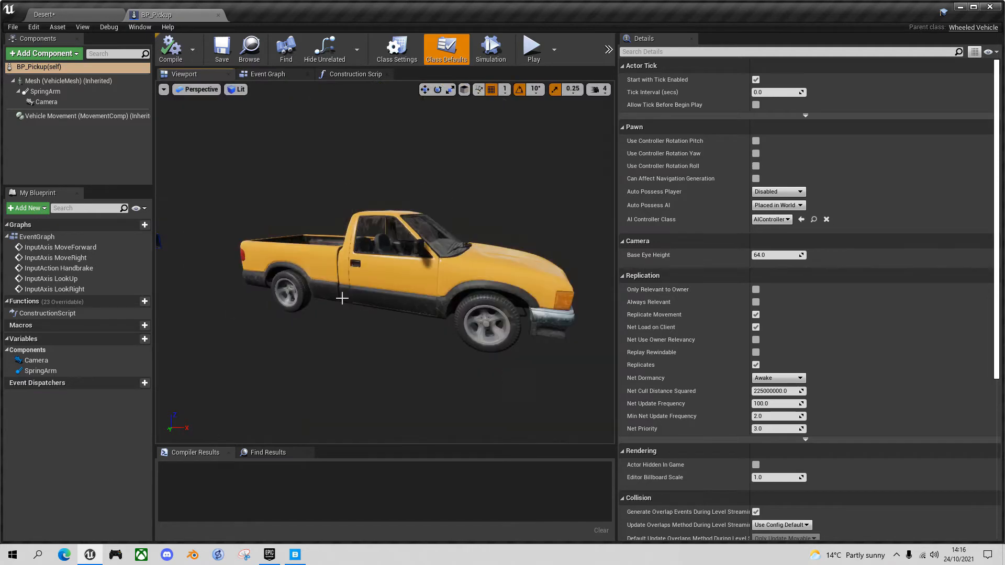
pyautogui.click(45, 82)
pyautogui.click(75, 54)
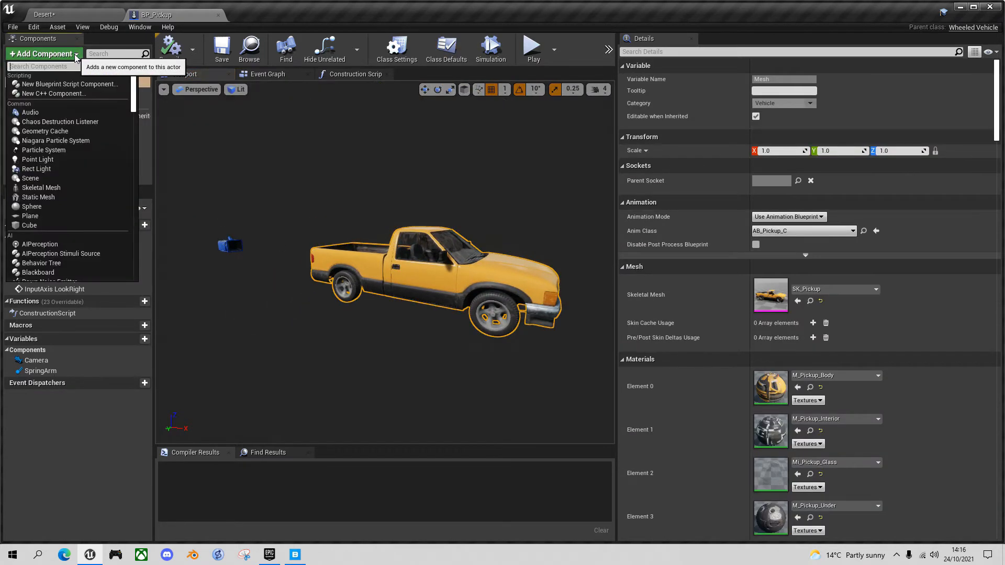
pyautogui.write('trail')
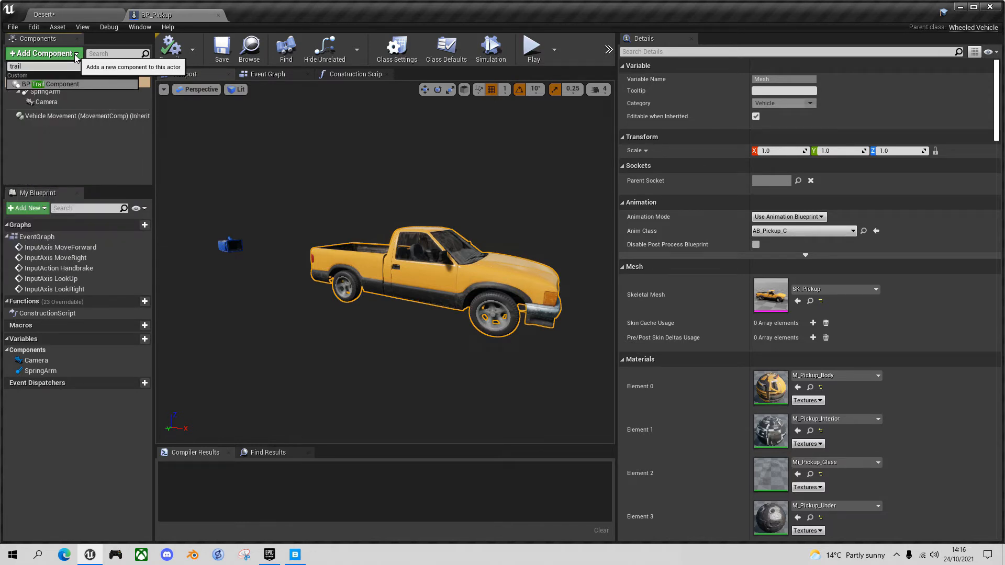
pyautogui.click(73, 84)
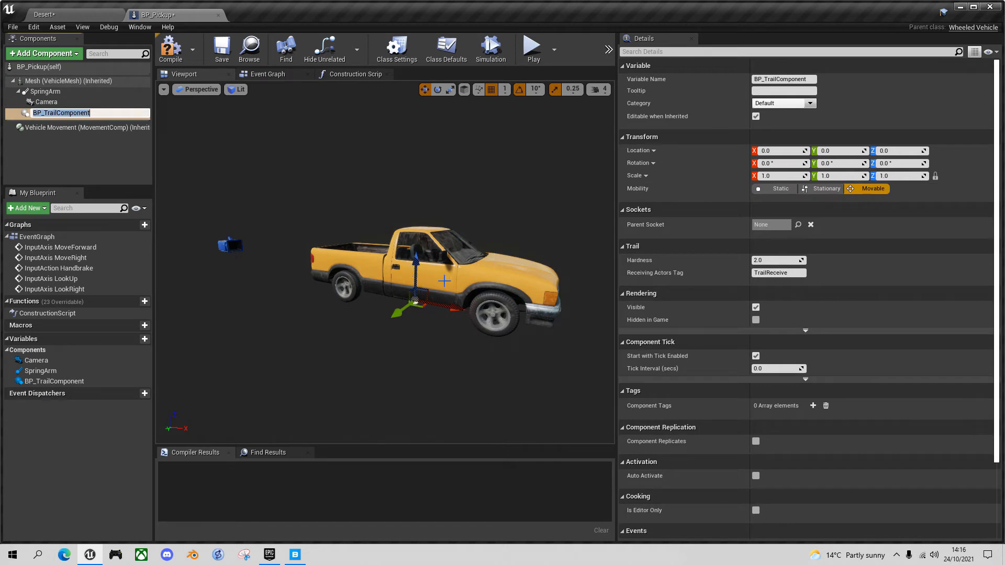
# - In the Top view, move the BP_TrailComponent to the pickup's front right wheel, at about X 145, Y 72
pyautogui.click(200, 90)
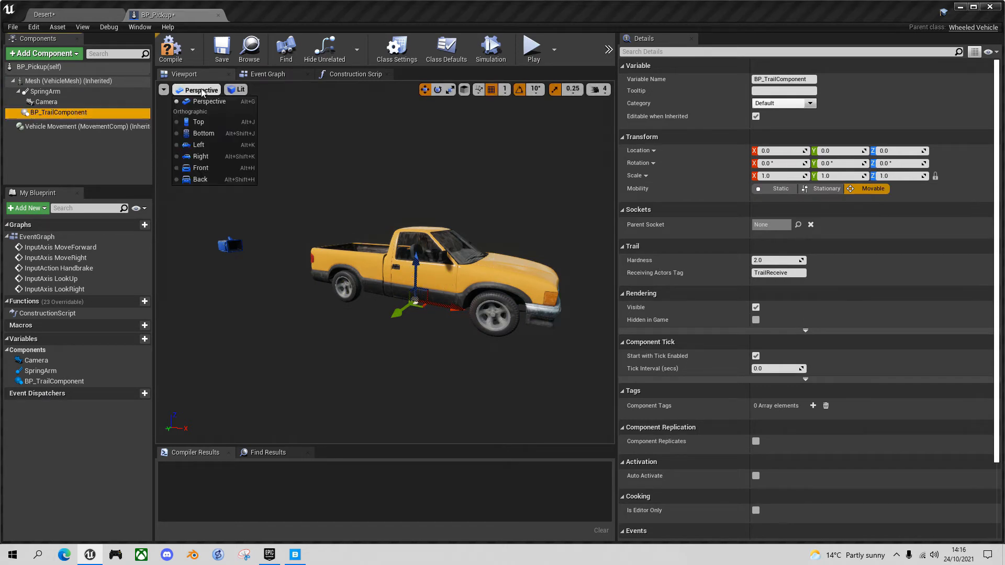
pyautogui.click(198, 122)
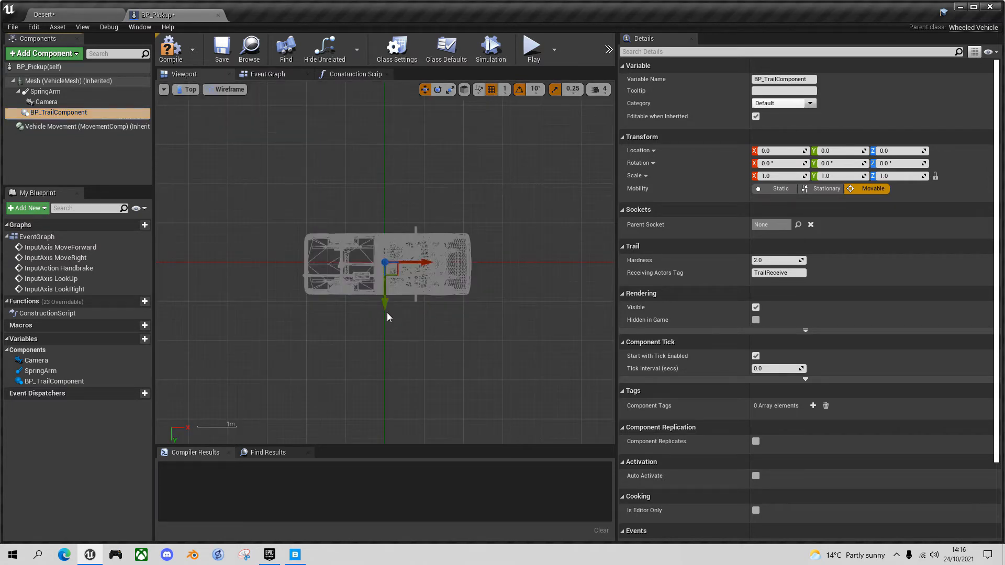
pyautogui.moveTo(392, 304); pyautogui.dragTo(392, 326)
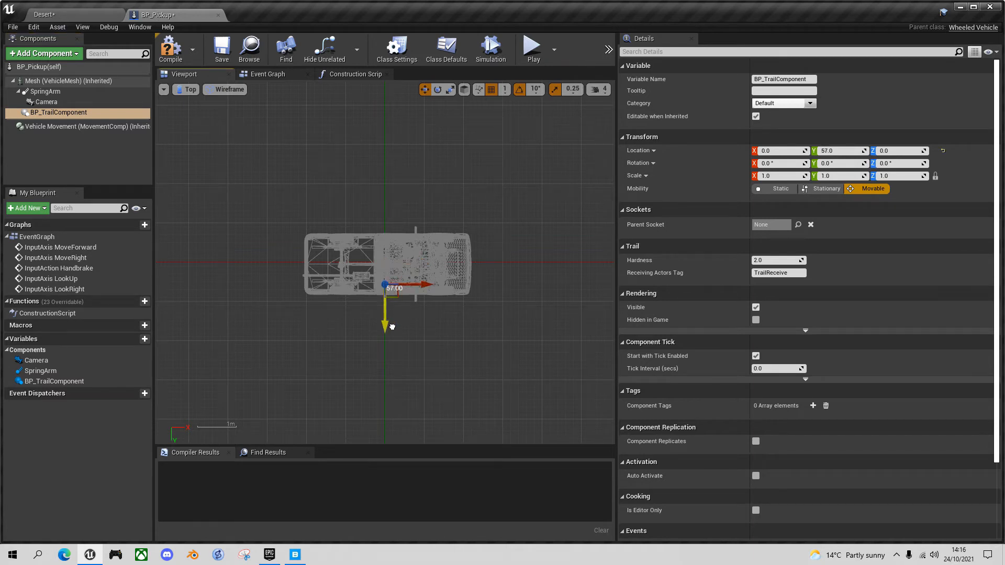
pyautogui.moveTo(433, 299); pyautogui.dragTo(483, 293)
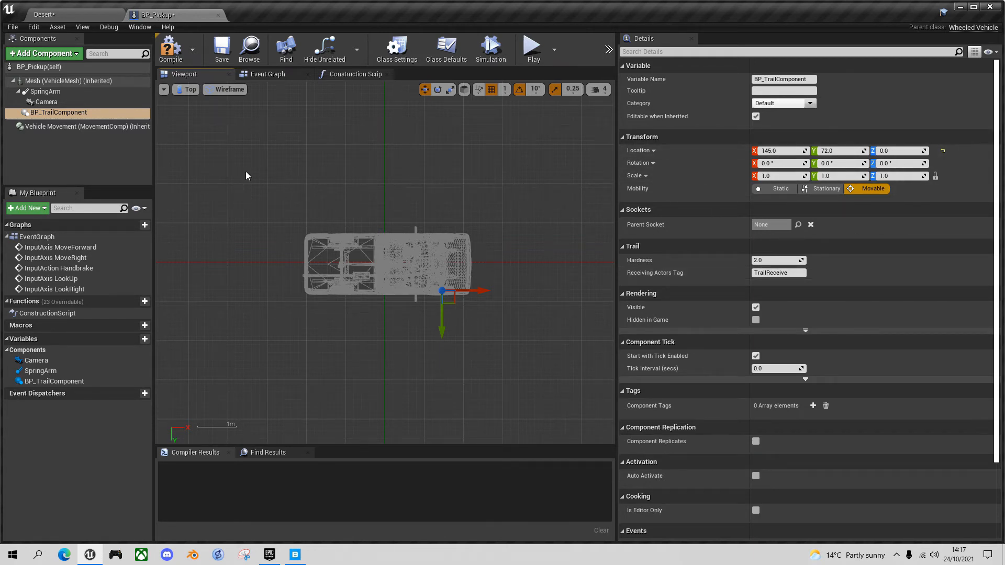
# - Compile BP_Pickup, return to the Desert level and play it to check the trail from the pickup's front right wheel
pyautogui.click(166, 54)
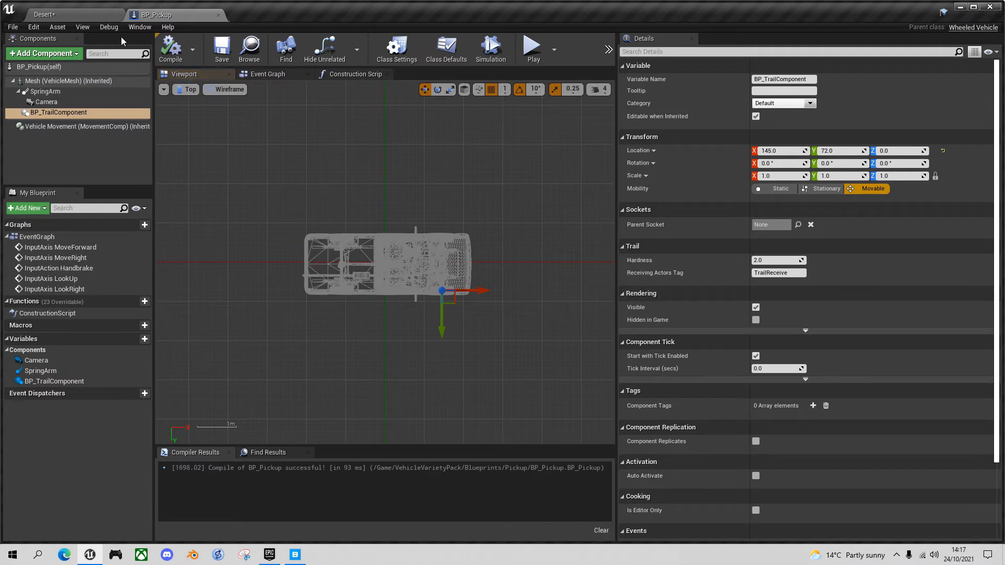
pyautogui.click(79, 14)
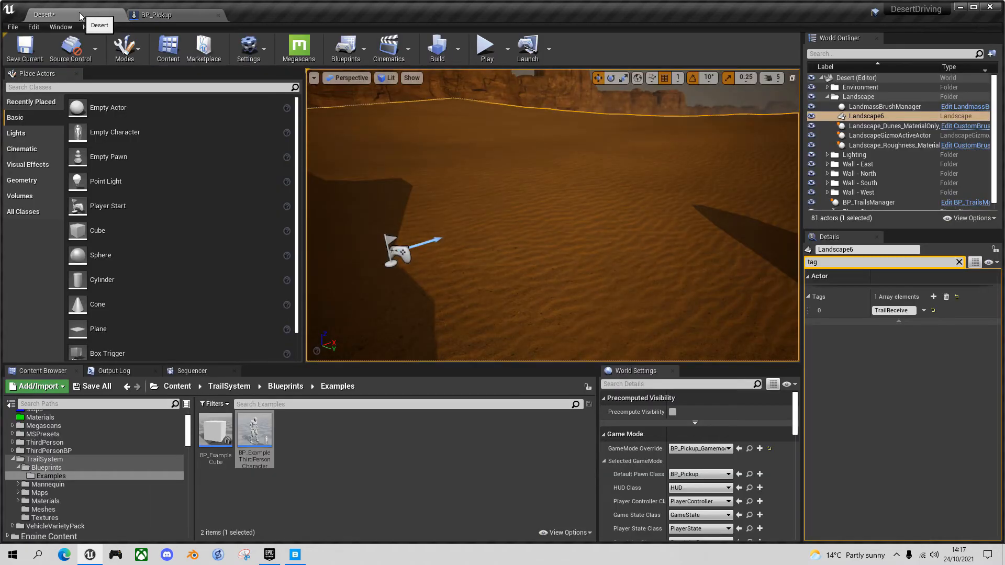
pyautogui.hotkey('alt', 'p')
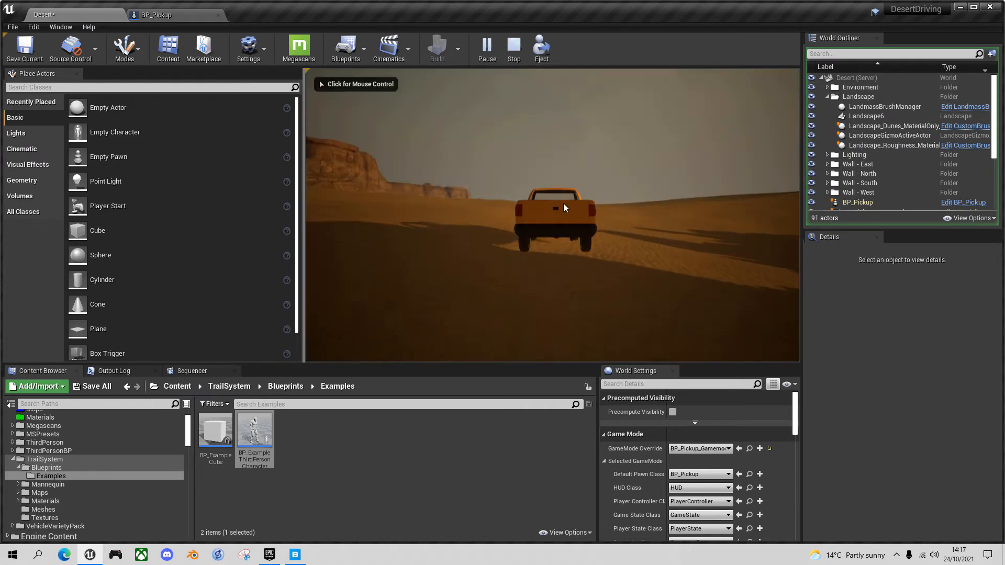
# - Test-drive the pickup across the sand in the level viewport, examine the trail behind it, and end the play session
pyautogui.click(566, 206)
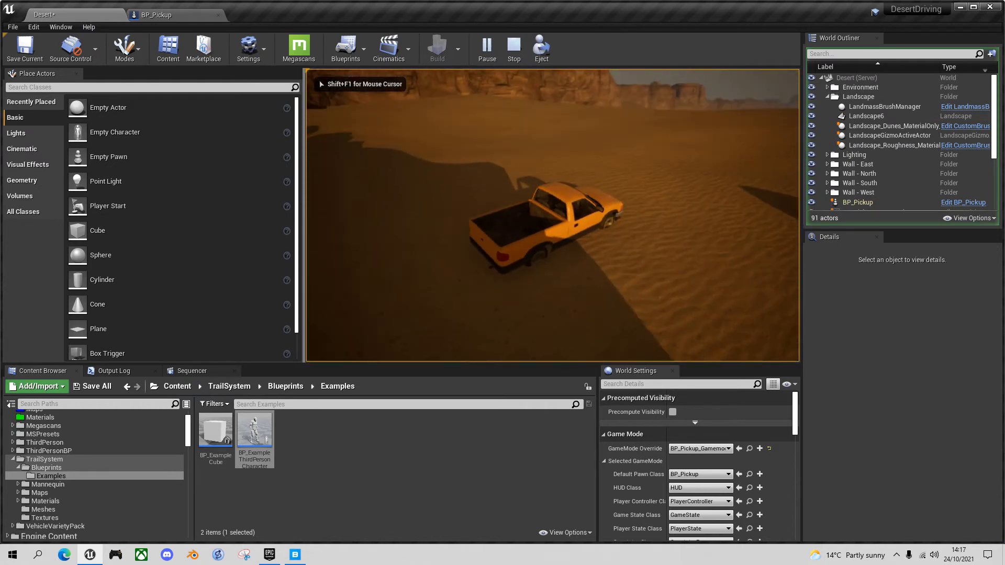
pyautogui.press('w')
pyautogui.press('d')
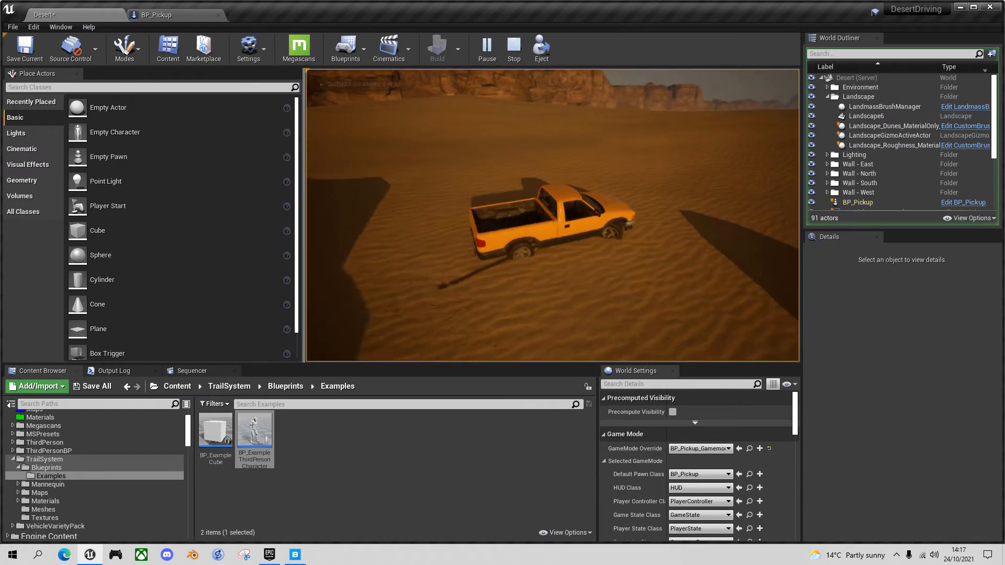
pyautogui.press('w')
pyautogui.press('a')
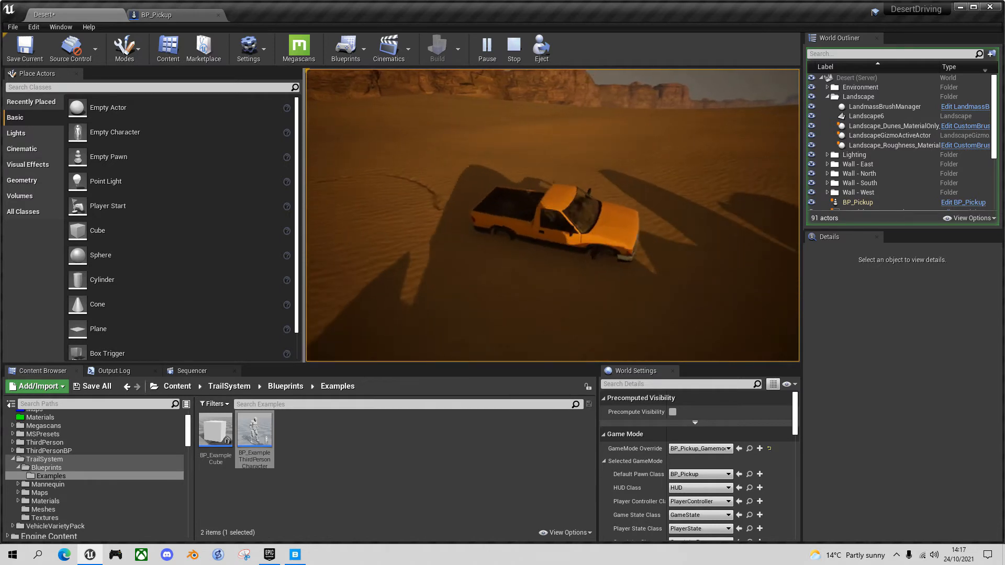
pyautogui.press('w')
pyautogui.press('d')
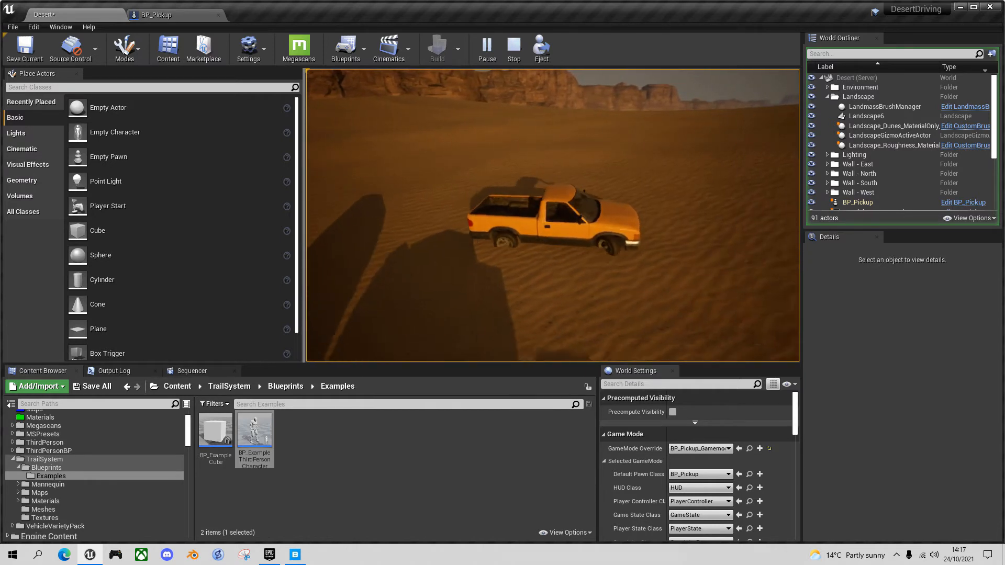
pyautogui.press('w')
pyautogui.press('a')
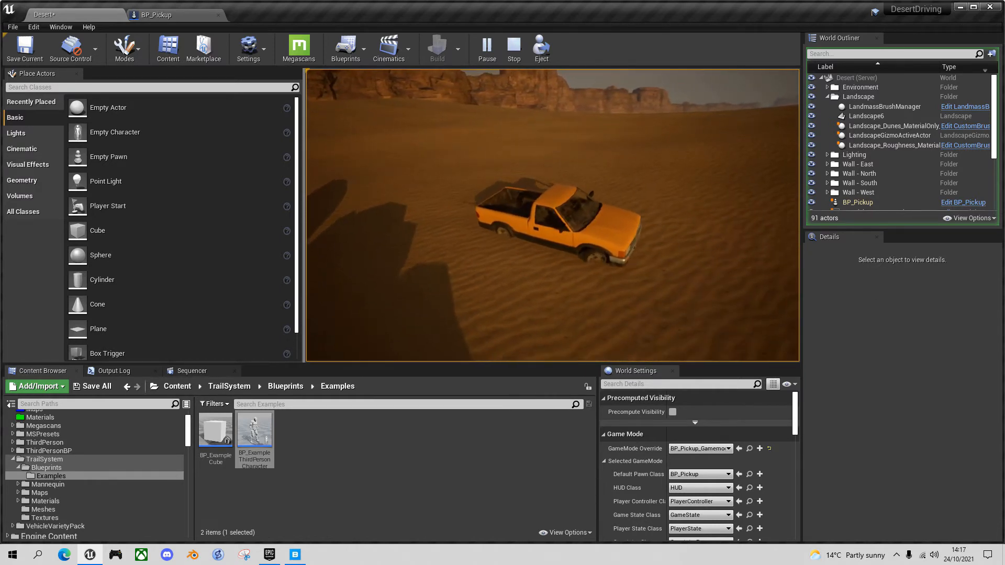
pyautogui.press('w')
pyautogui.press('a')
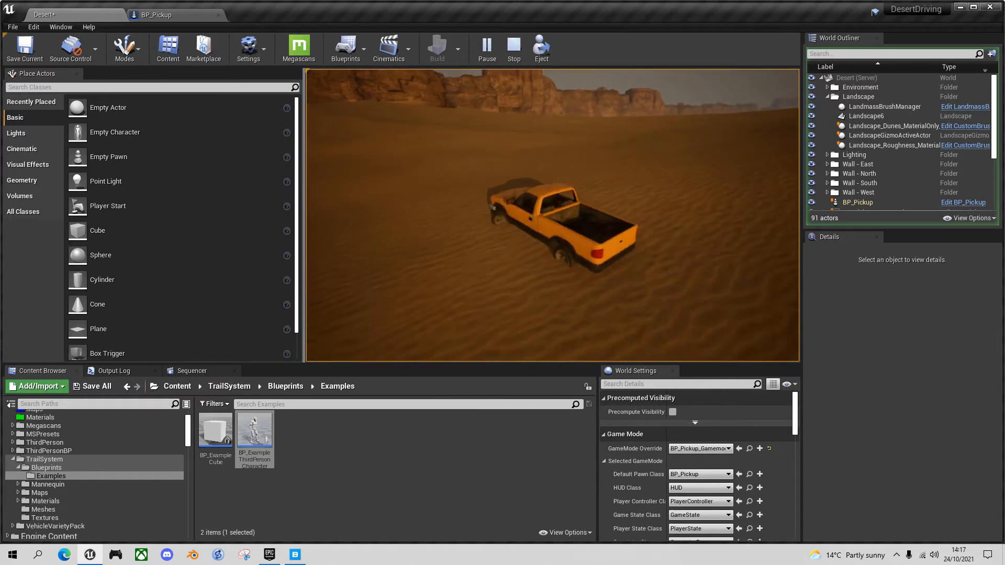
pyautogui.press('w')
pyautogui.press('d')
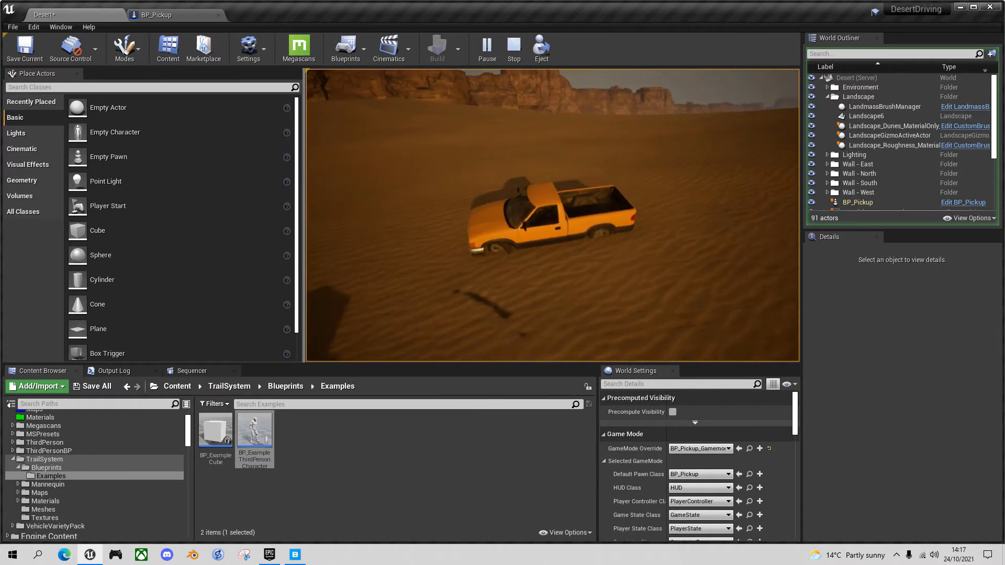
pyautogui.press('w')
pyautogui.press('d')
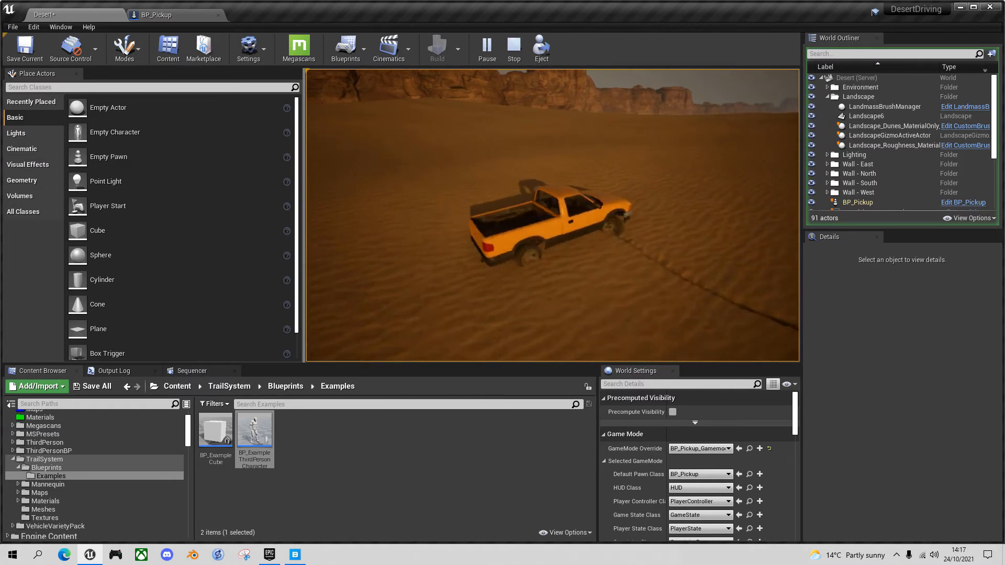
pyautogui.press('w')
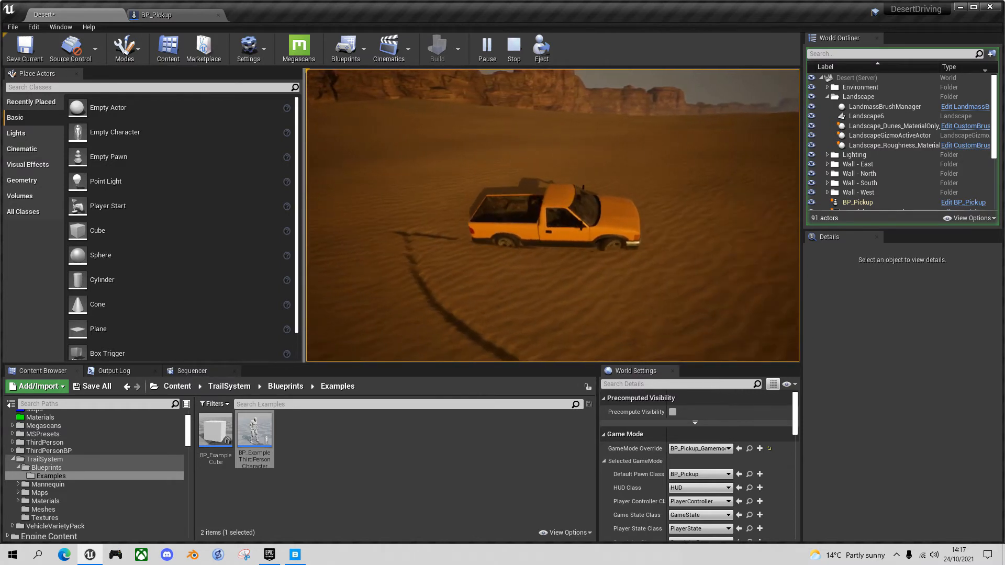
pyautogui.press('d')
pyautogui.press('w')
pyautogui.press('d')
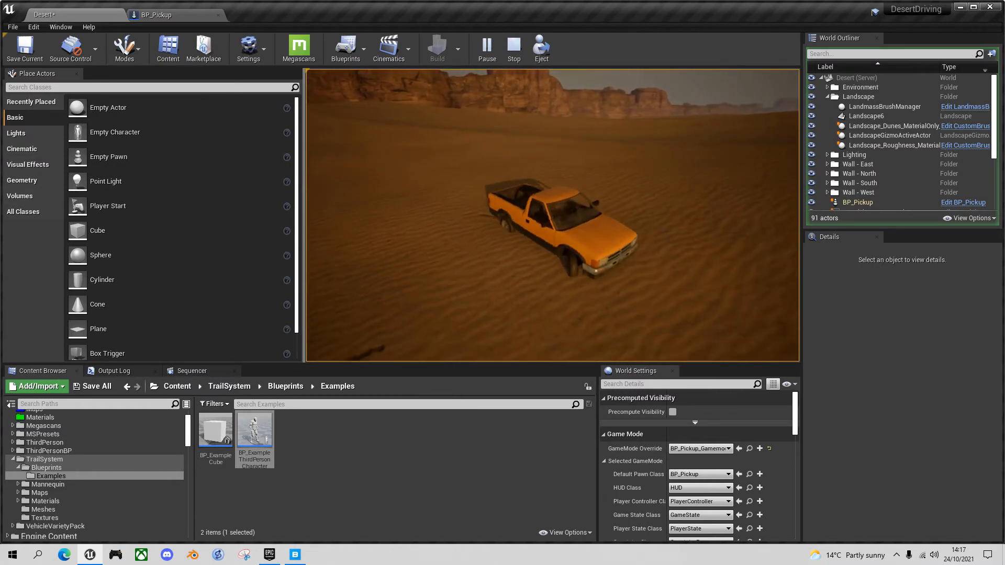
pyautogui.press('w')
pyautogui.press('d')
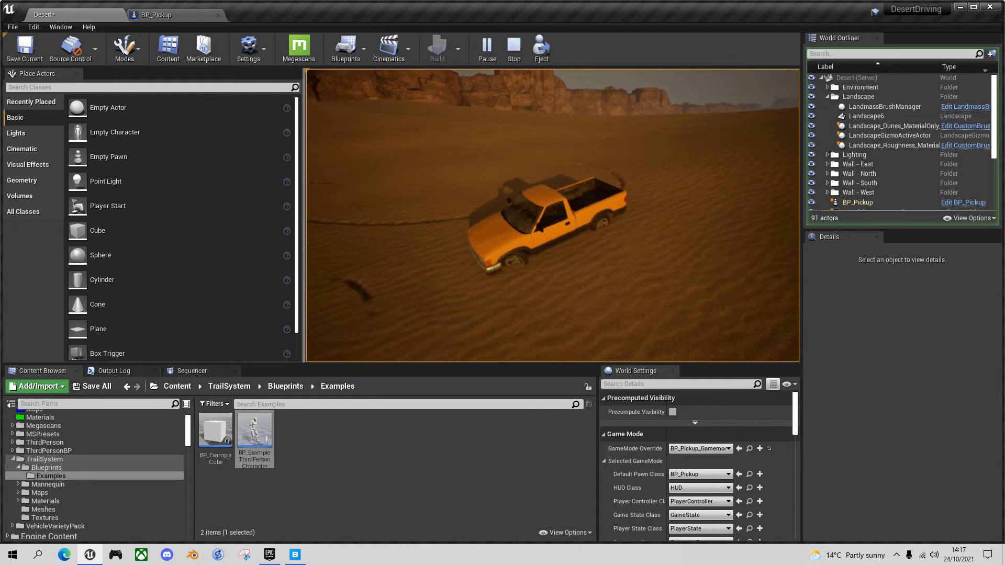
pyautogui.press('w')
pyautogui.press('d')
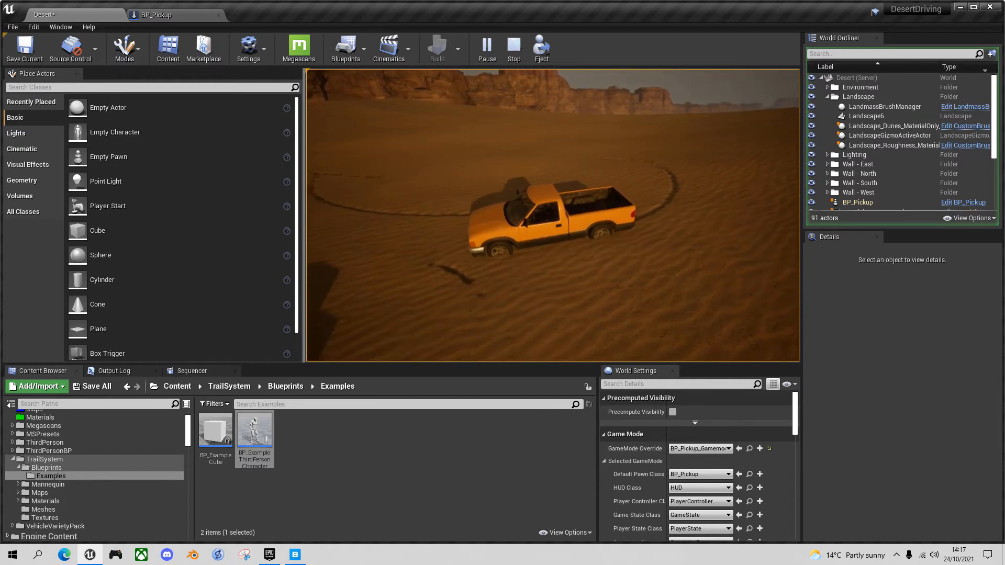
pyautogui.press('w')
pyautogui.press('d')
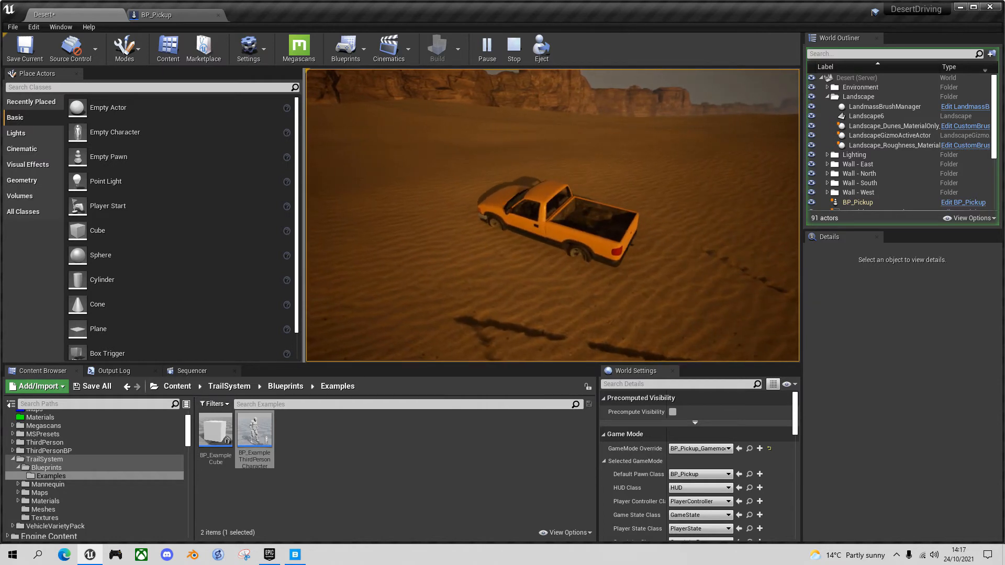
pyautogui.press('Escape')
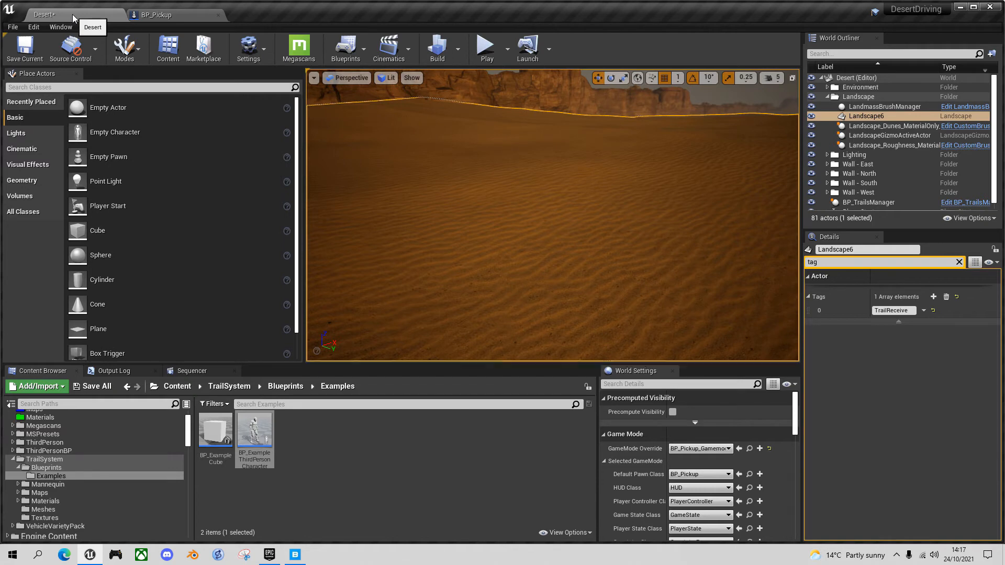
# - Open the BP_Pickup blueprint, run a preview from it, examine the trail while driving over the sand, and end the preview
pyautogui.click(203, 15)
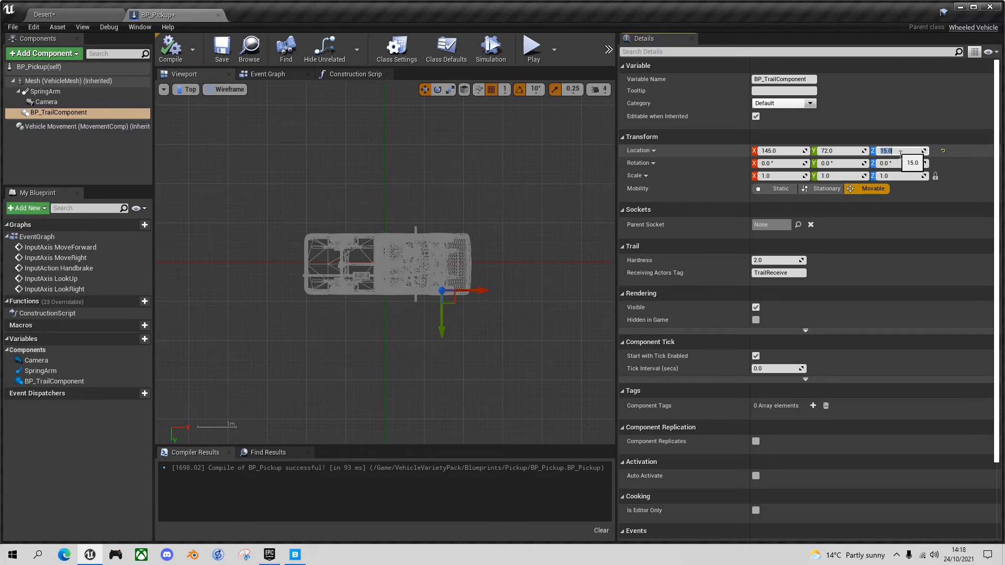
pyautogui.hotkey('alt', 'p')
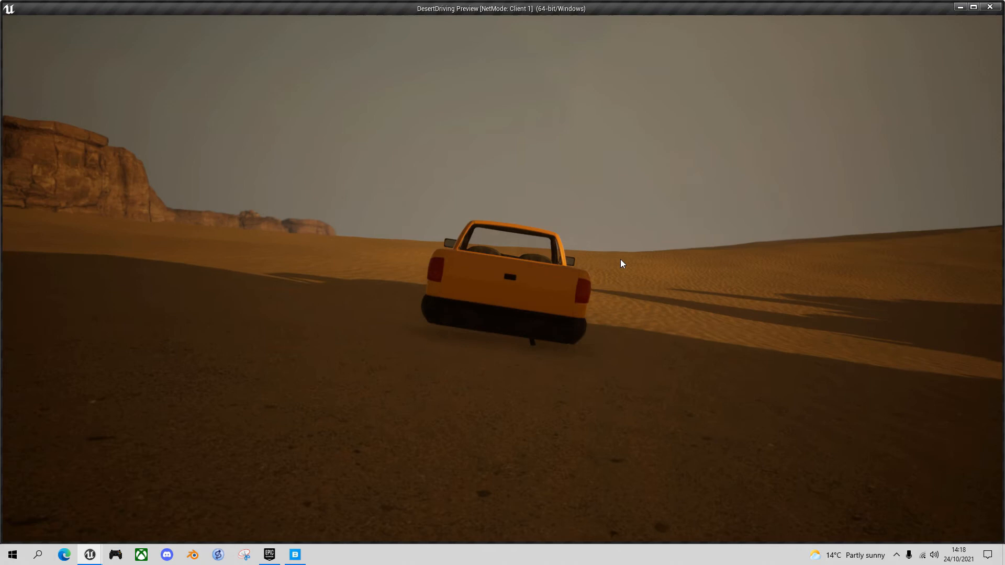
pyautogui.click(620, 260)
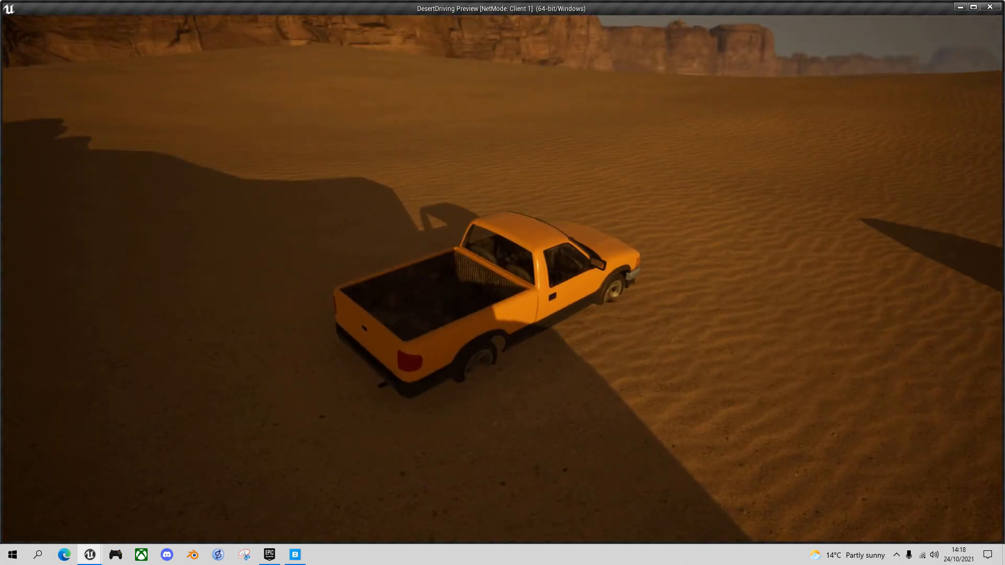
pyautogui.press('w')
pyautogui.press('d')
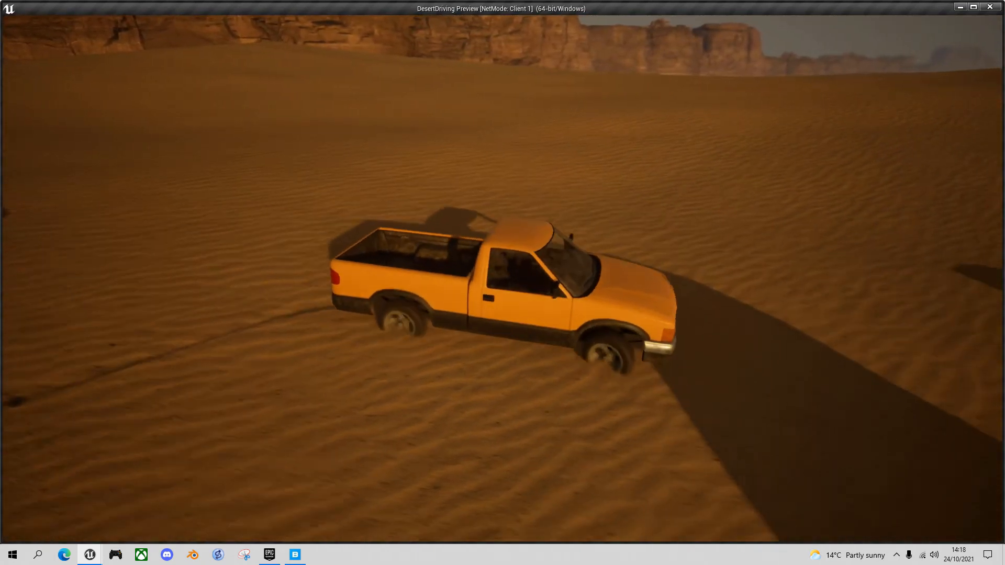
pyautogui.press('a')
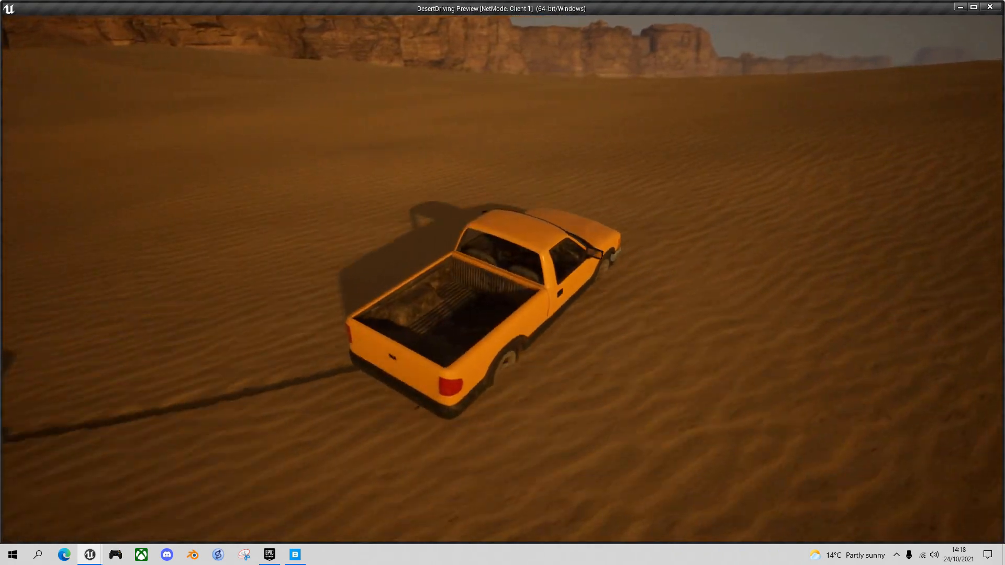
pyautogui.press('a')
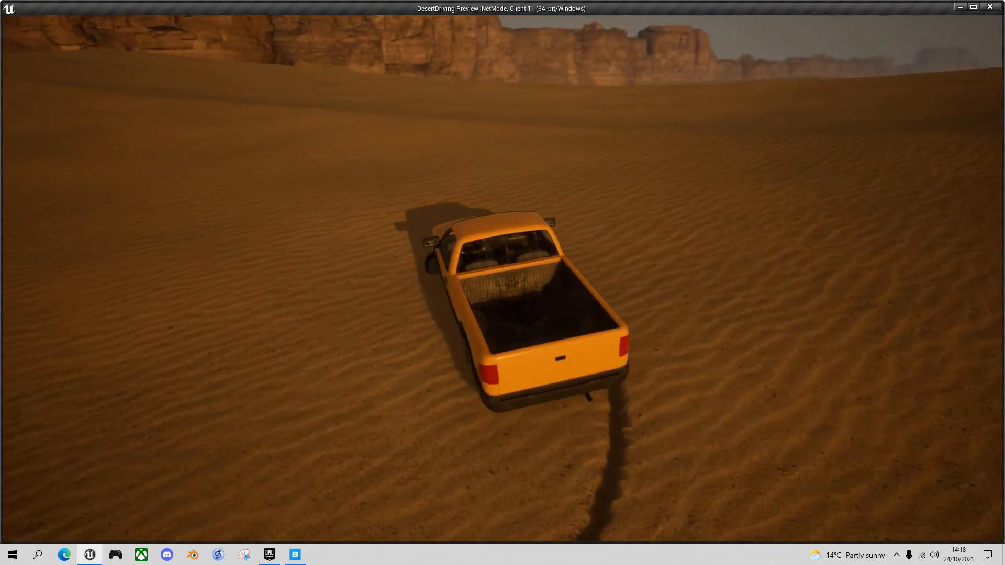
pyautogui.press('a')
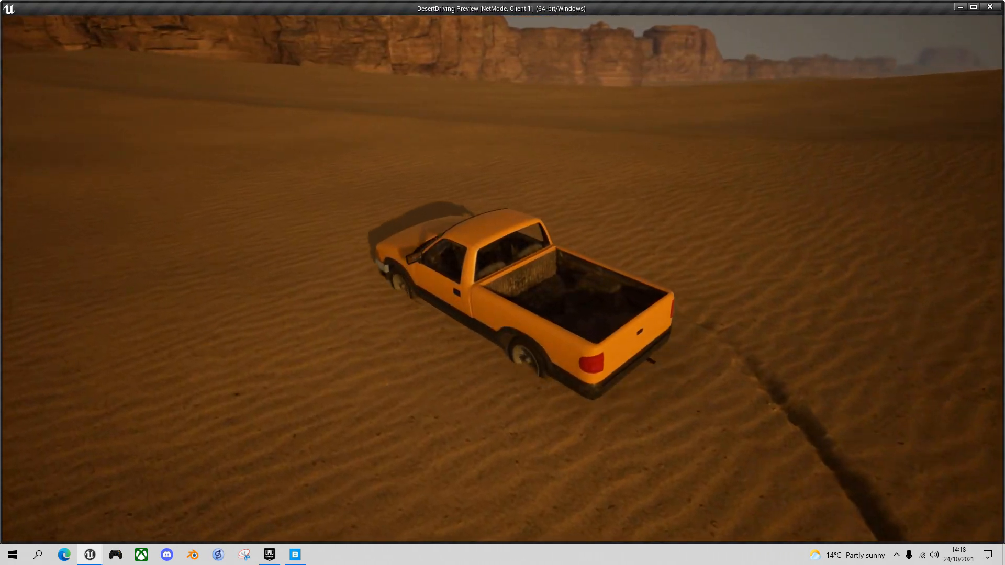
pyautogui.press('d')
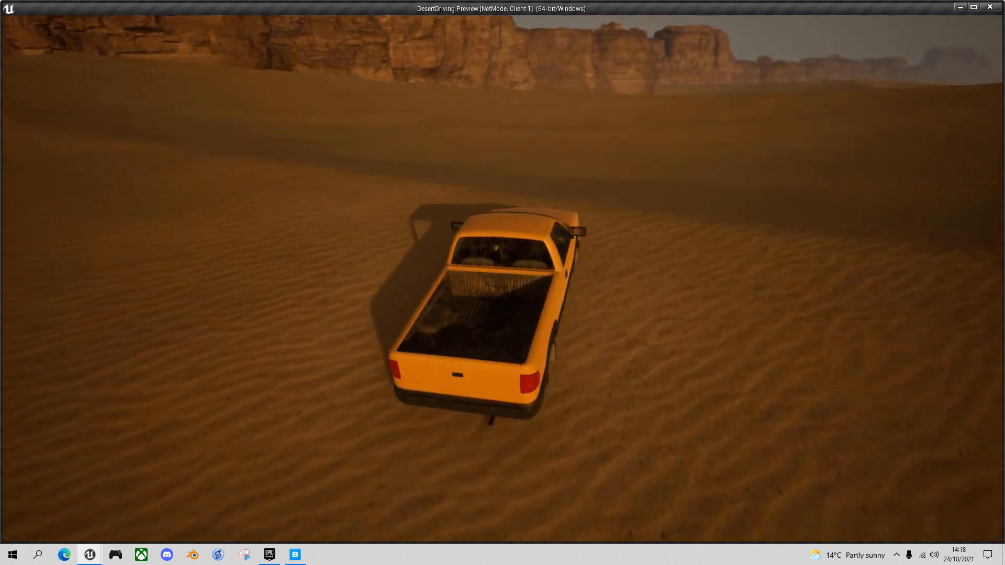
pyautogui.press('d')
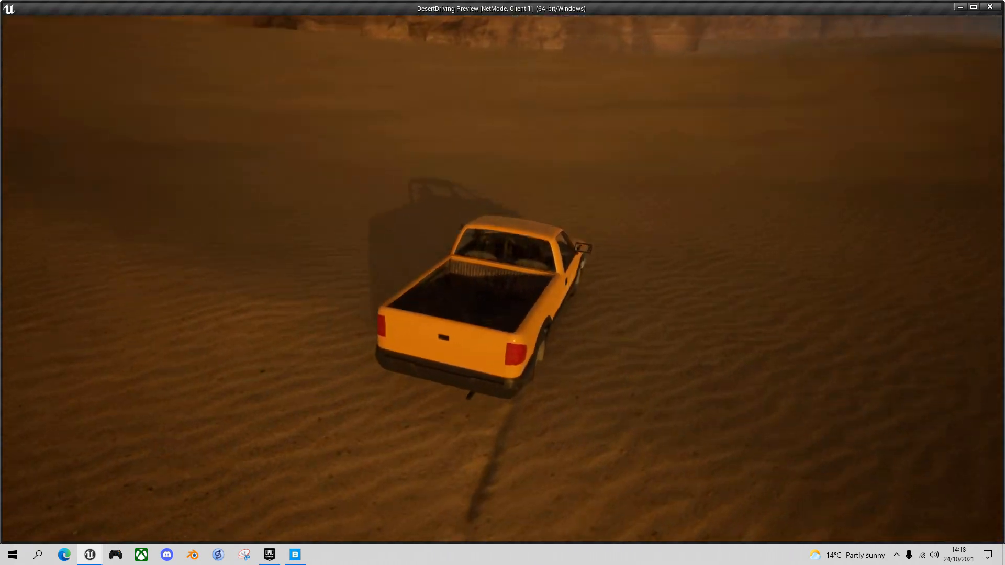
pyautogui.press('Escape')
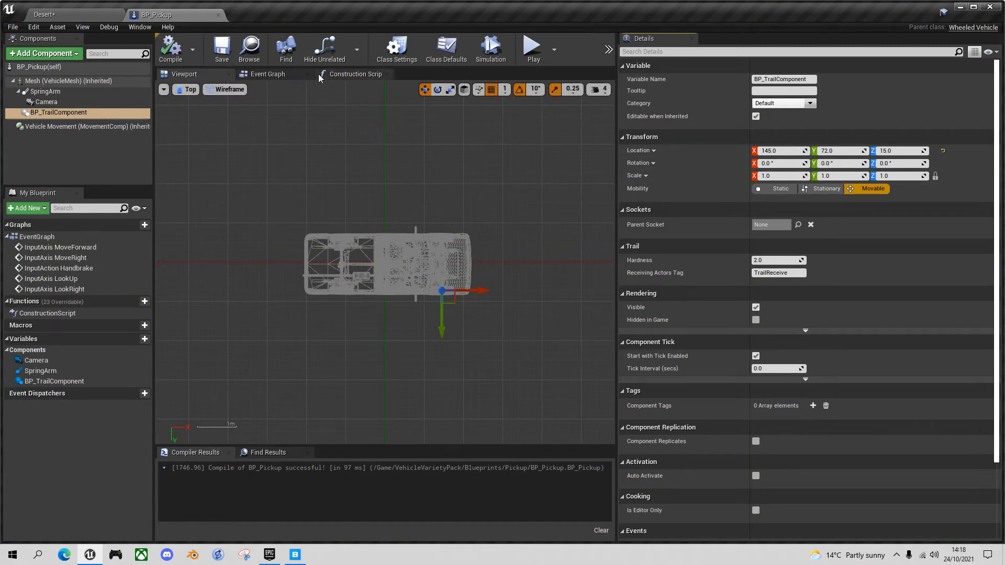
# - Compile the BP_Pickup blueprint, test-drive the pickup in the Desert level while examining its single trail, and end the play session
pyautogui.click(171, 47)
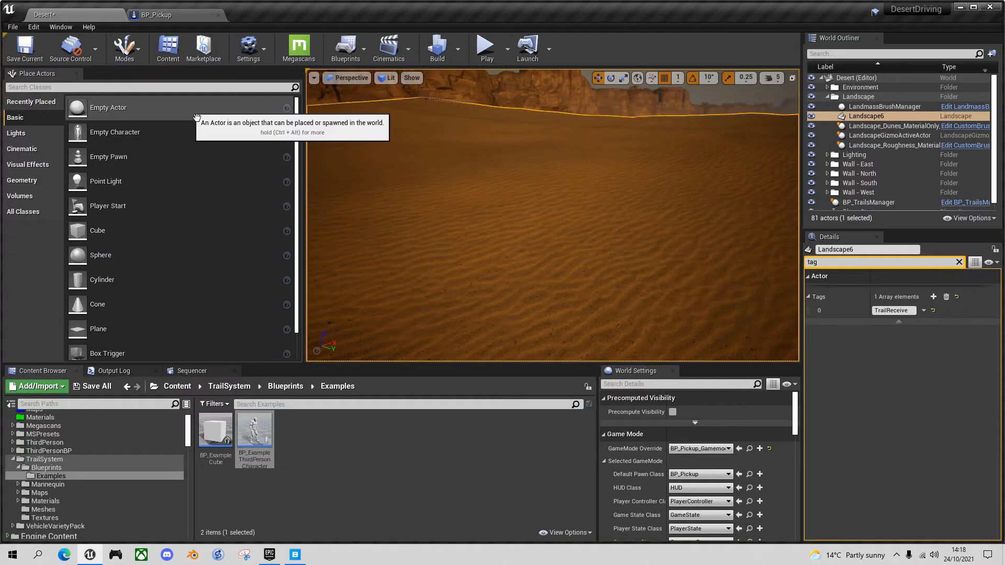
pyautogui.hotkey('alt', 'p')
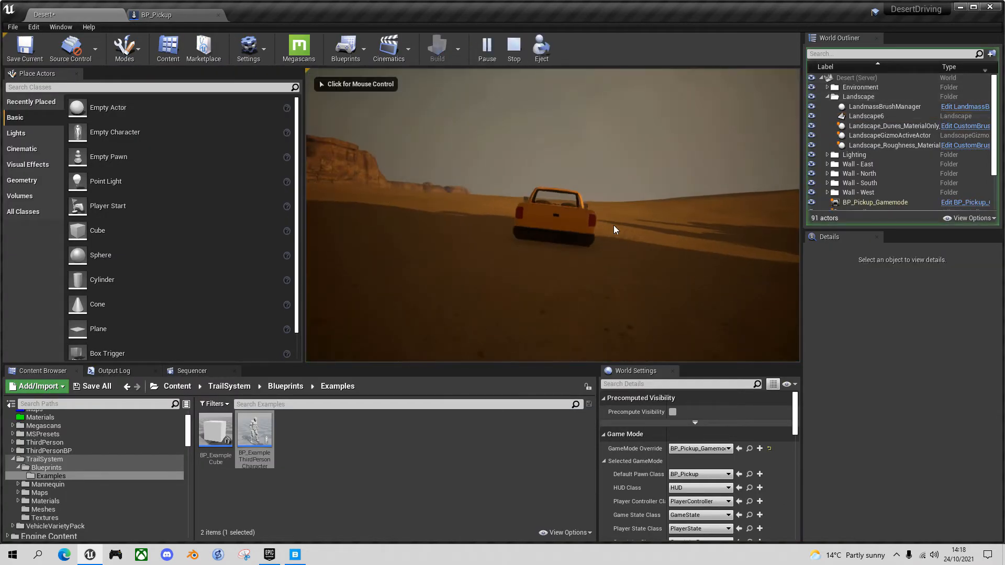
pyautogui.press('w')
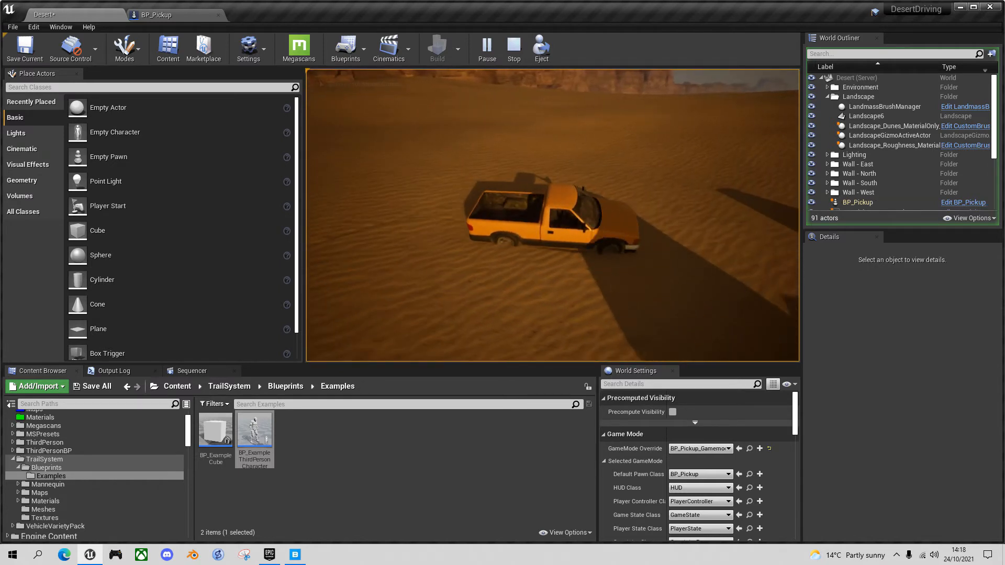
pyautogui.press('a')
pyautogui.press('a')
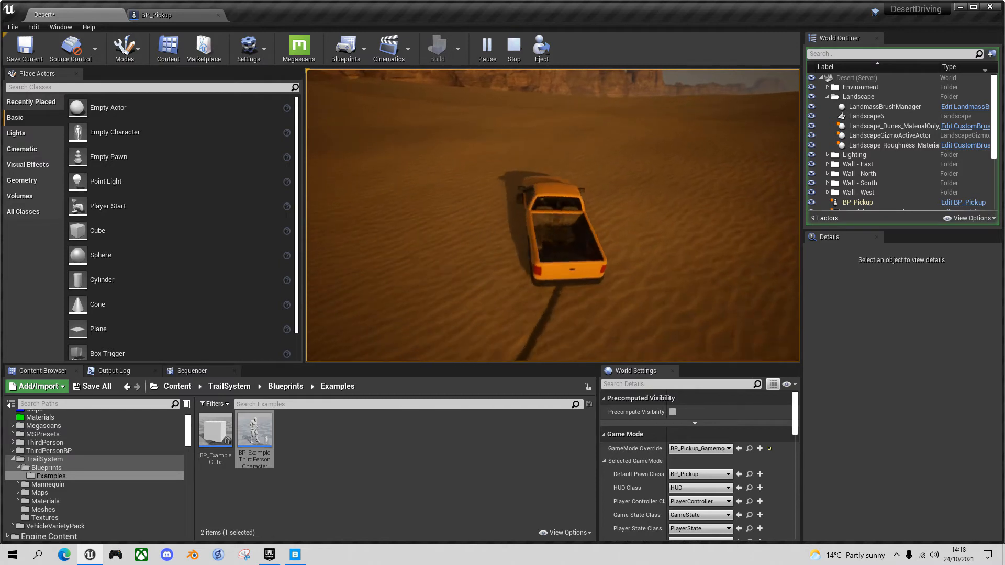
pyautogui.press('d')
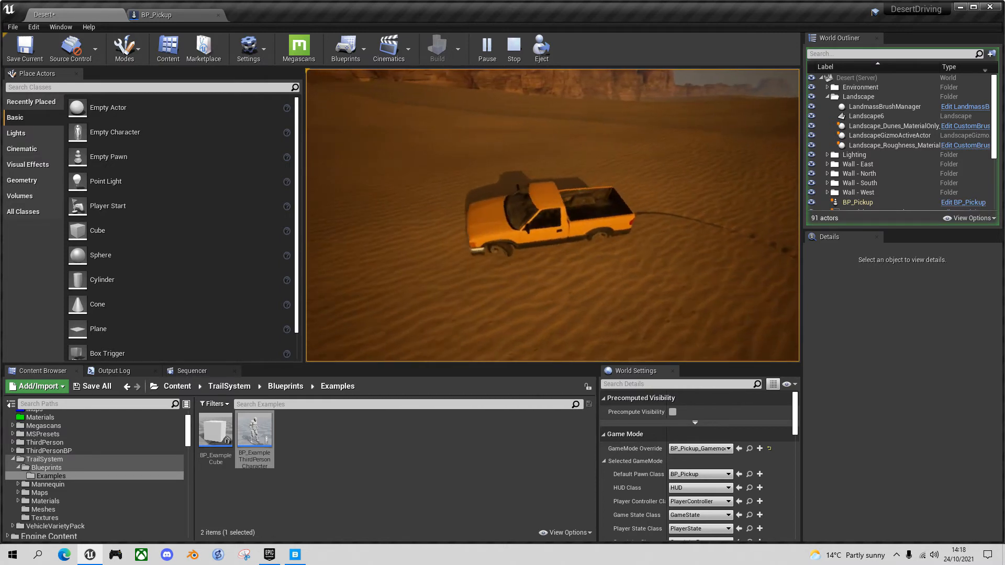
pyautogui.press('d')
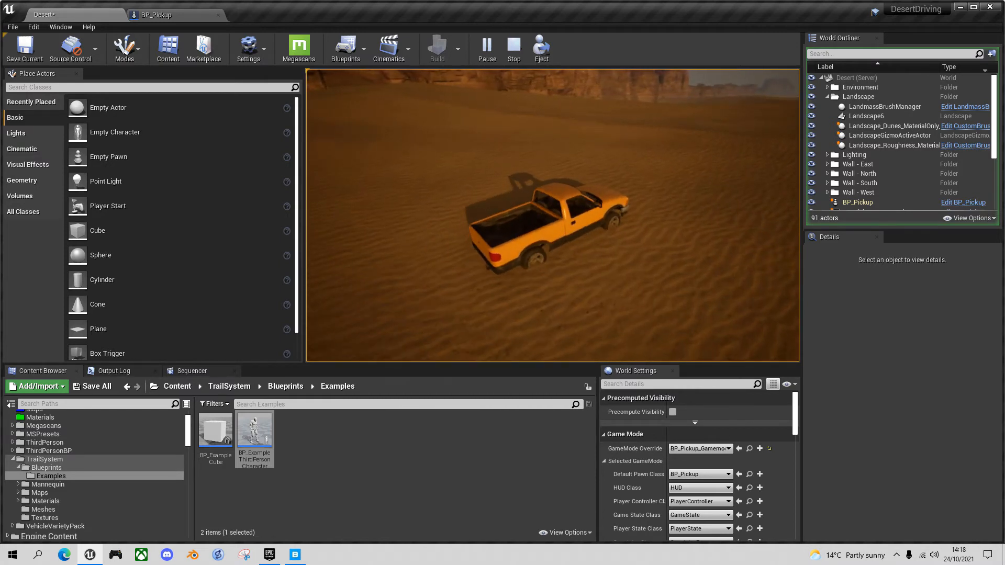
pyautogui.press('a')
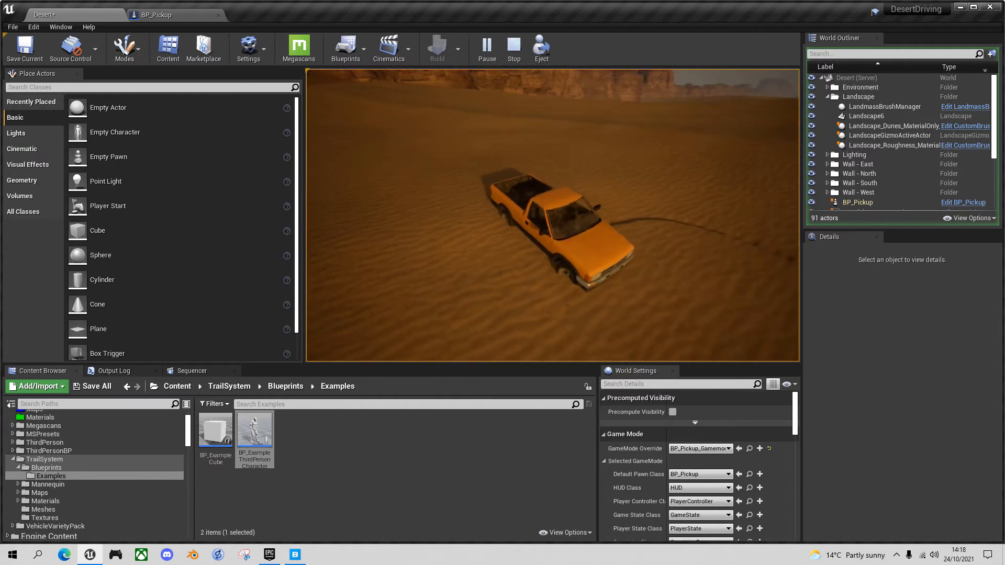
pyautogui.press('a')
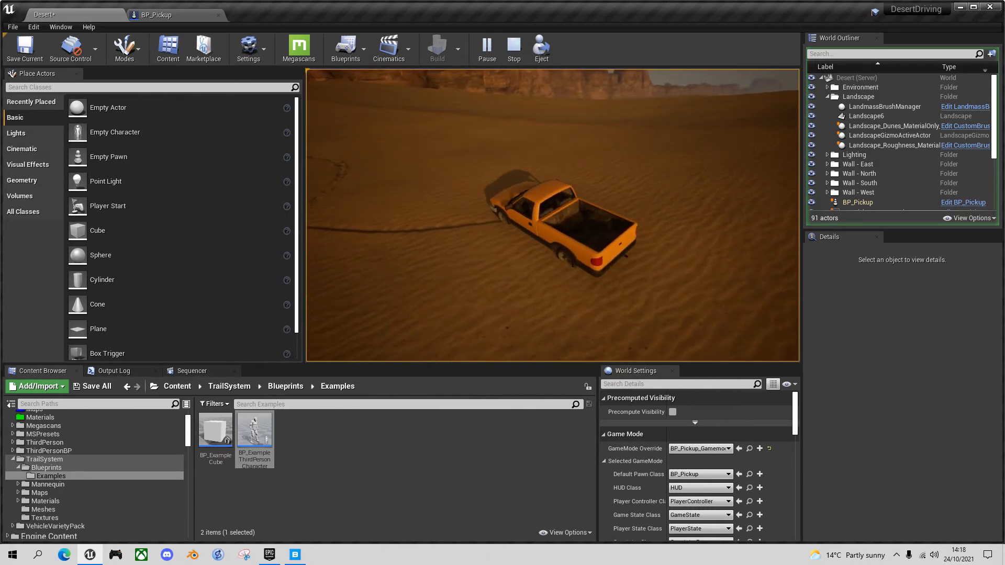
pyautogui.press('a')
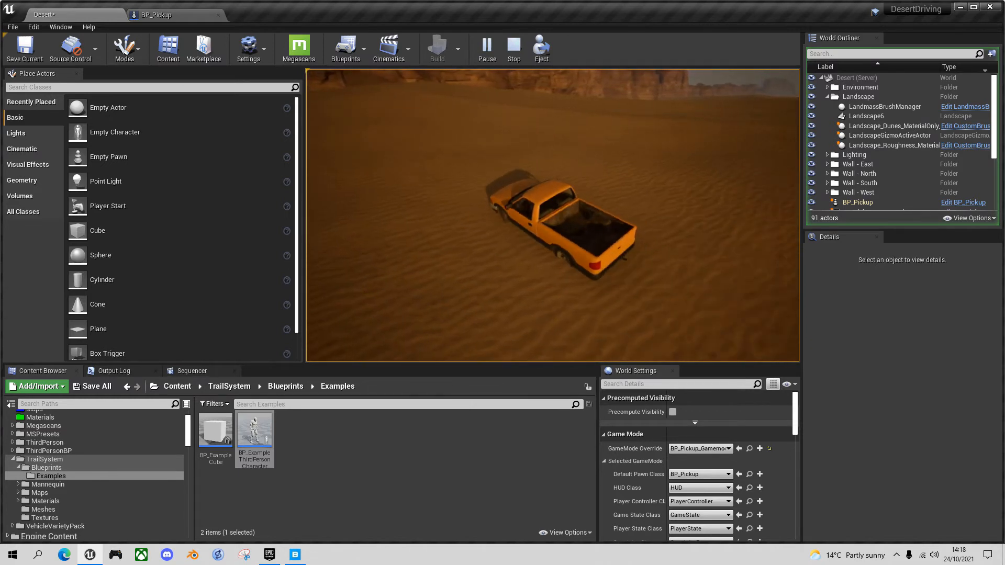
pyautogui.press('d')
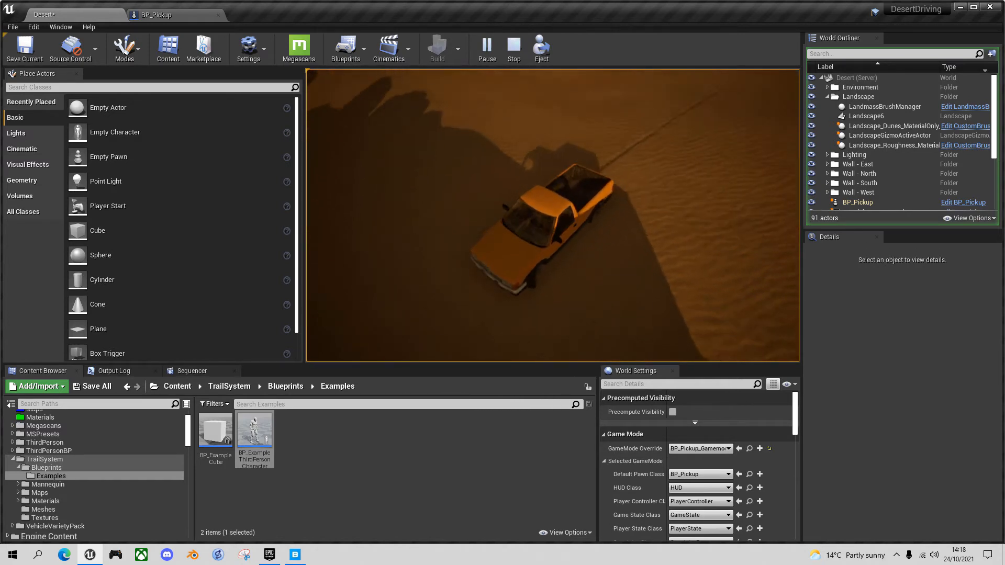
pyautogui.press('a')
pyautogui.press('a')
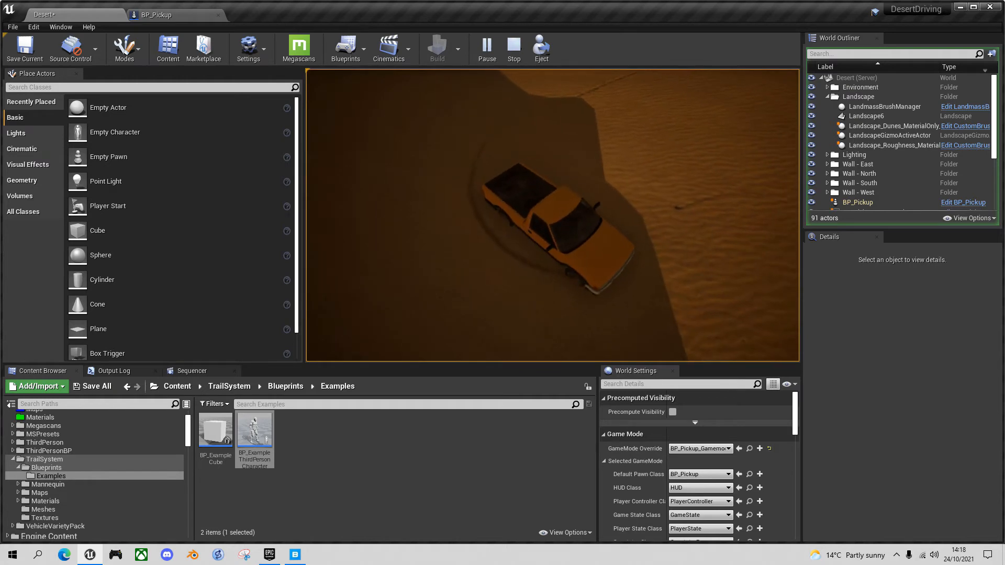
pyautogui.press('w')
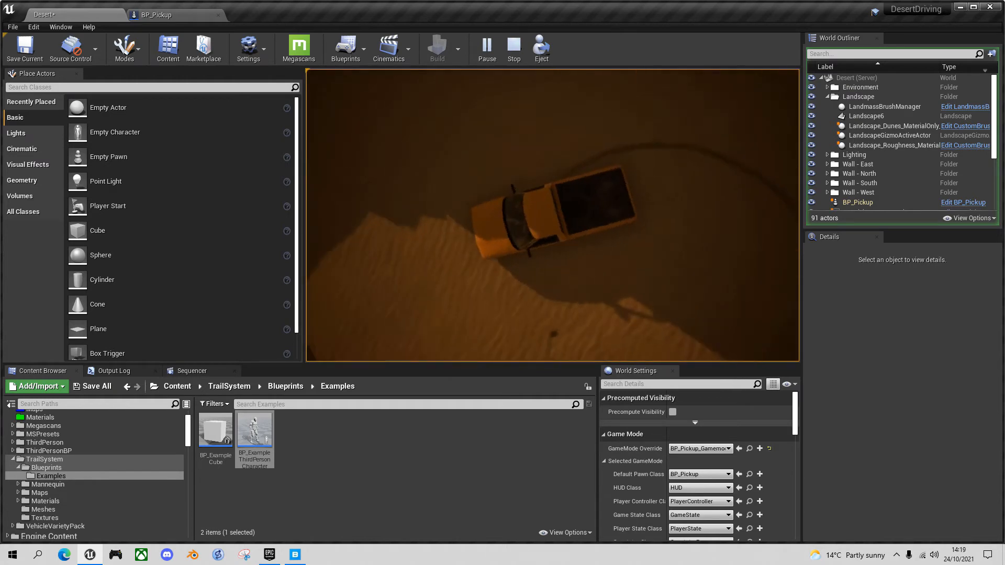
pyautogui.press('Escape')
# - In the BP_Pickup blueprint, duplicate the trail component and move the copy to the opposite front wheel at Y -63
pyautogui.click(157, 15)
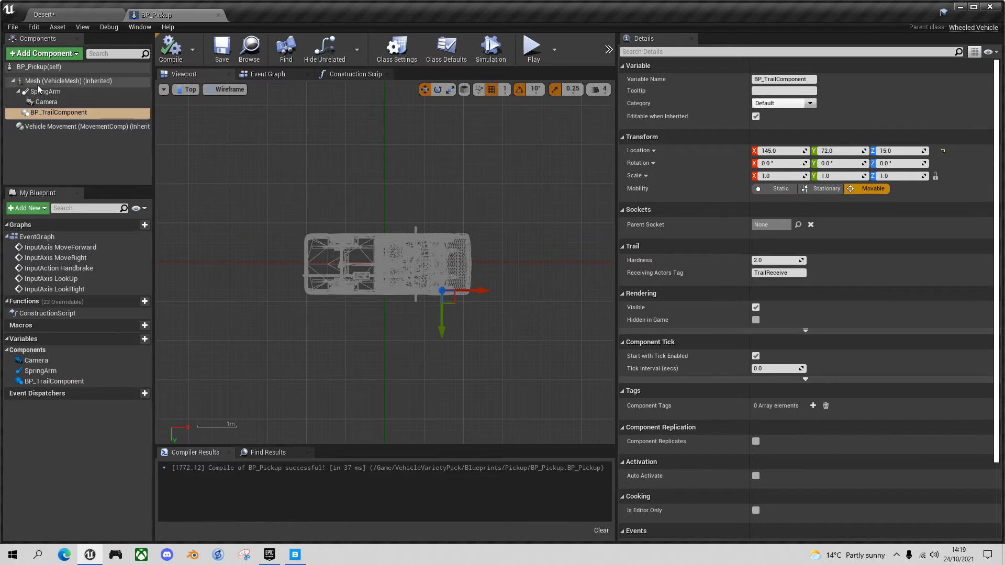
pyautogui.click(92, 115)
pyautogui.click(70, 112)
pyautogui.hotkey('ctrl', 'w')
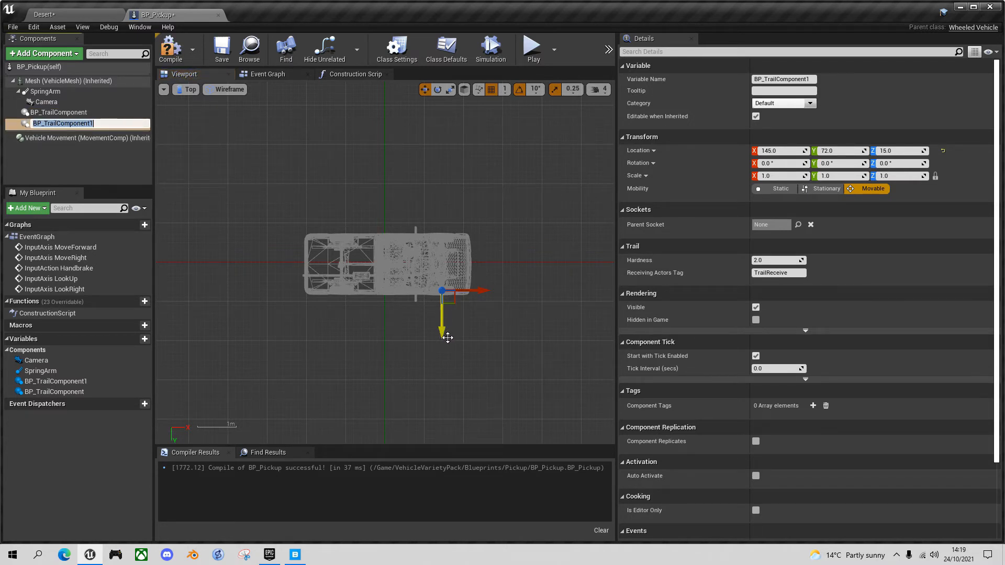
pyautogui.press('Return')
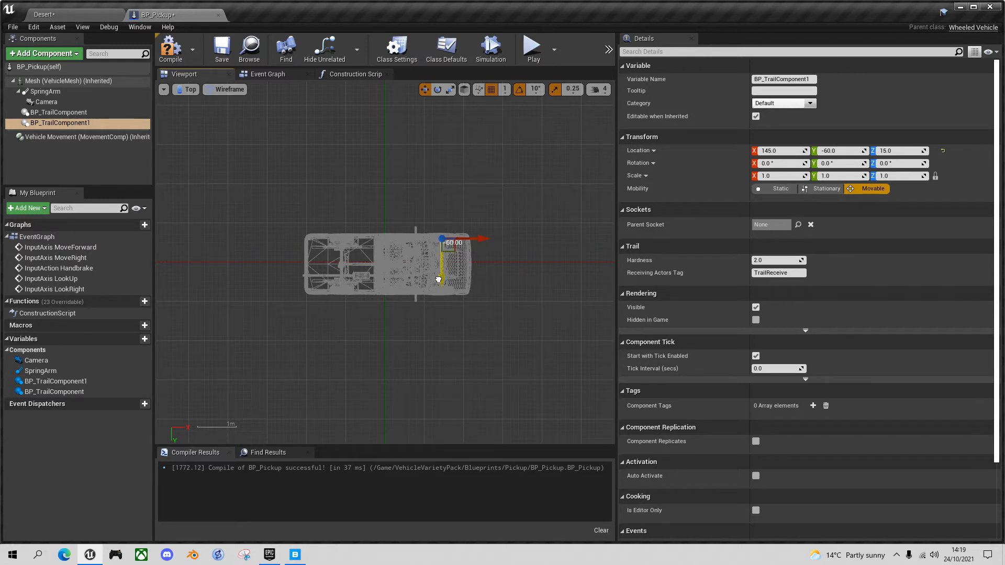
# - Duplicate the front-left wheel's trail component and move the copy back to the rear-left wheel at X -111
pyautogui.click(73, 123)
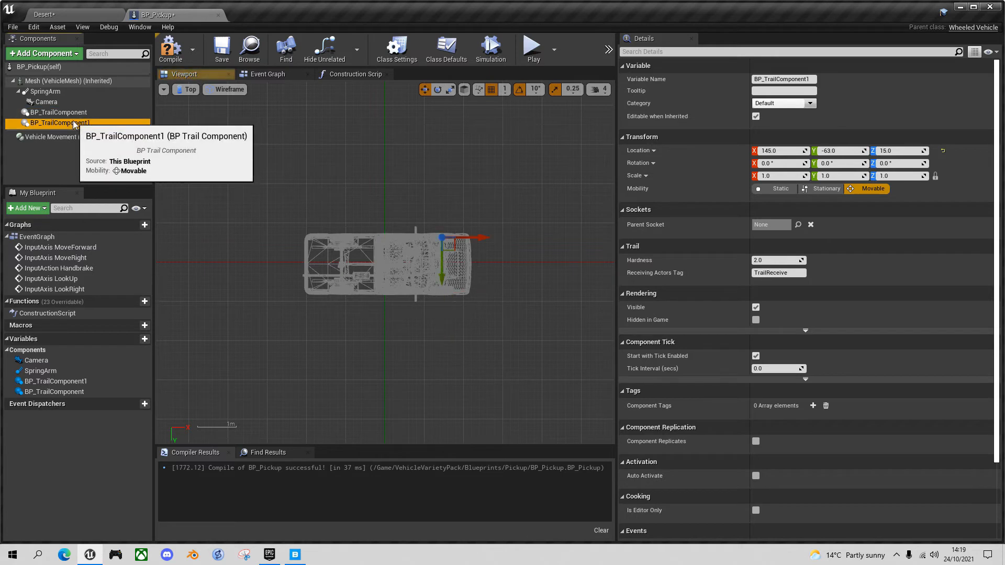
pyautogui.hotkey('ctrl', 'w')
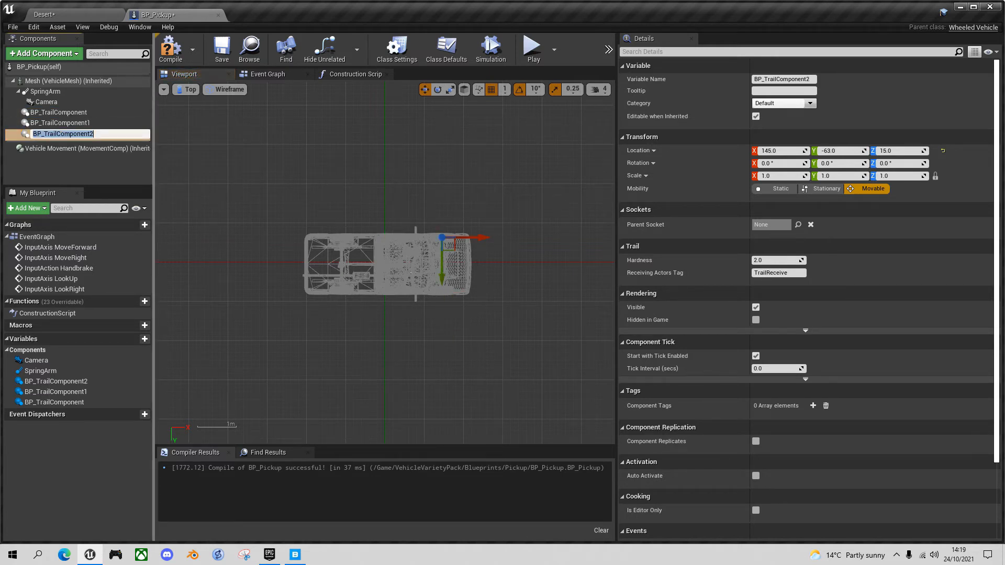
pyautogui.click(454, 250)
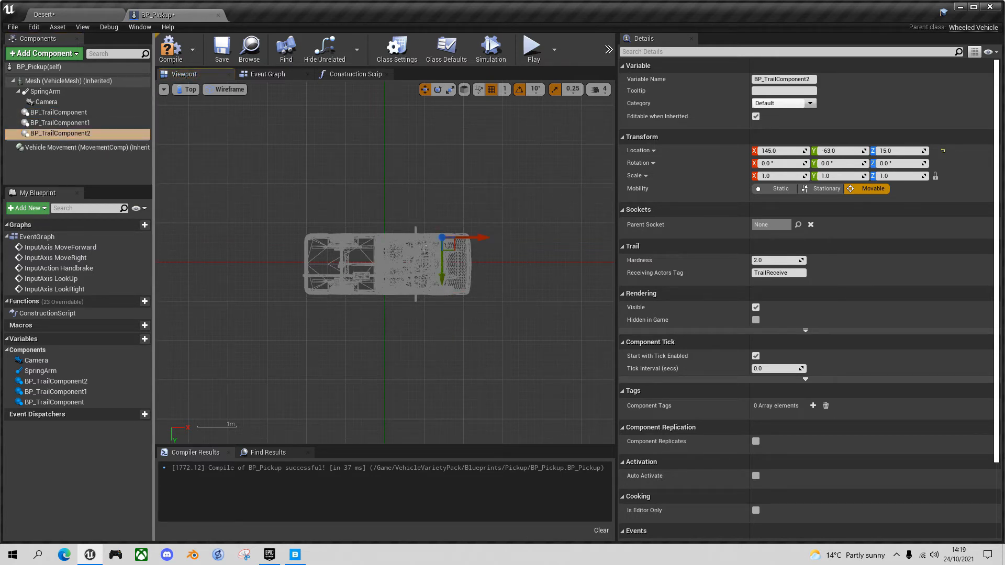
pyautogui.moveTo(484, 239); pyautogui.dragTo(378, 236)
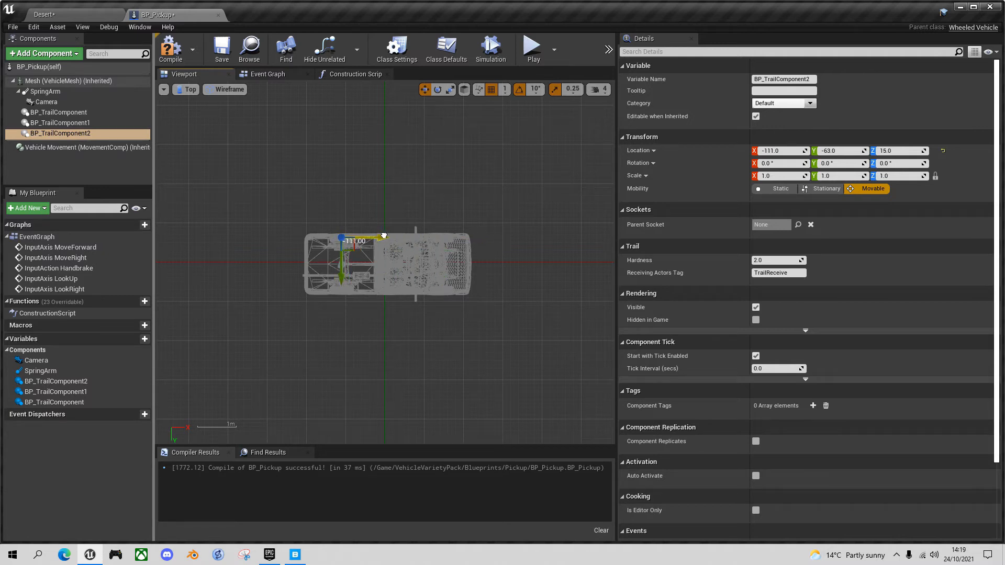
# - Duplicate the rear-left trail component, move the copy to the rear-right wheel at Y 73, and compile and save the blueprint
pyautogui.click(77, 123)
pyautogui.click(79, 134)
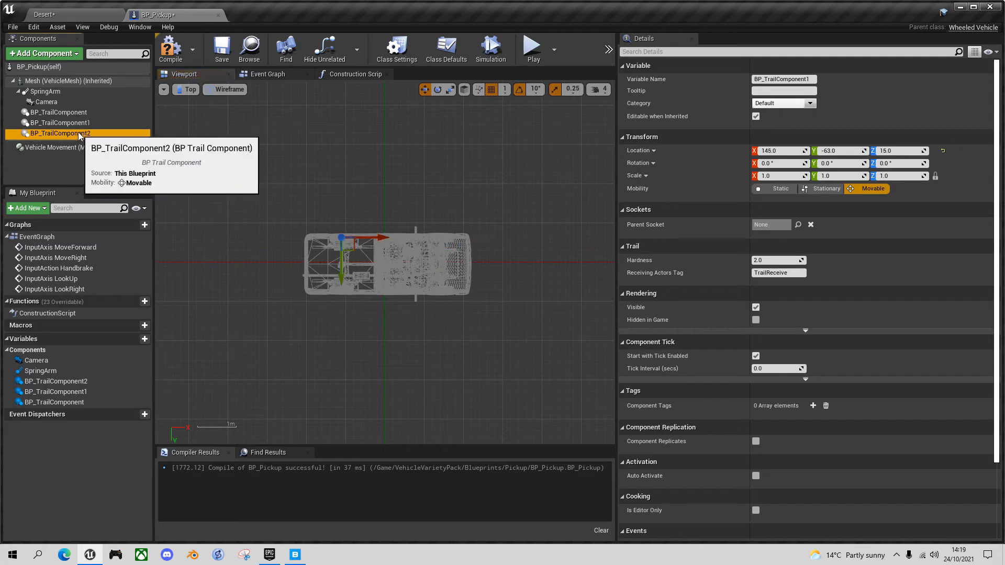
pyautogui.hotkey('ctrl', 'w')
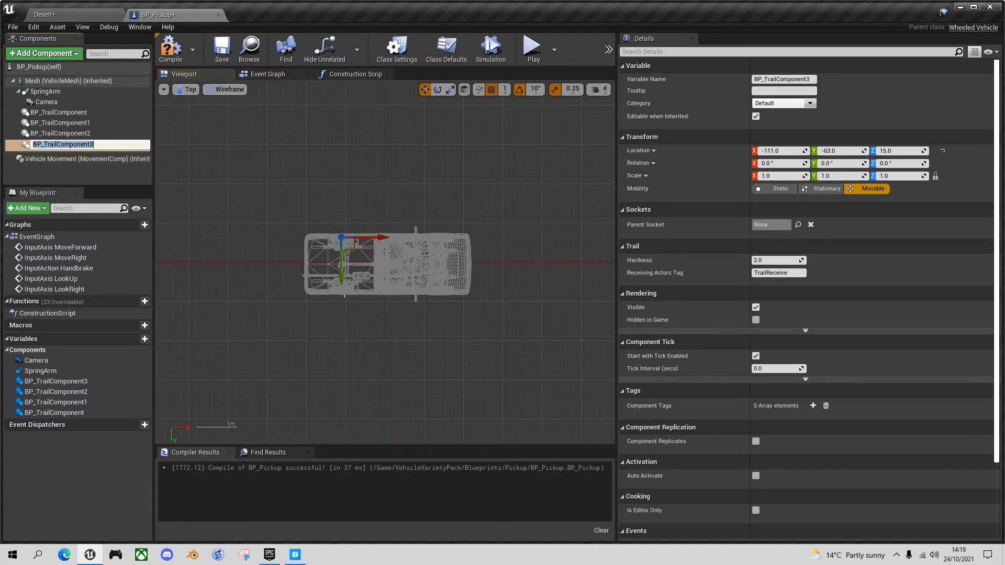
pyautogui.press('Return')
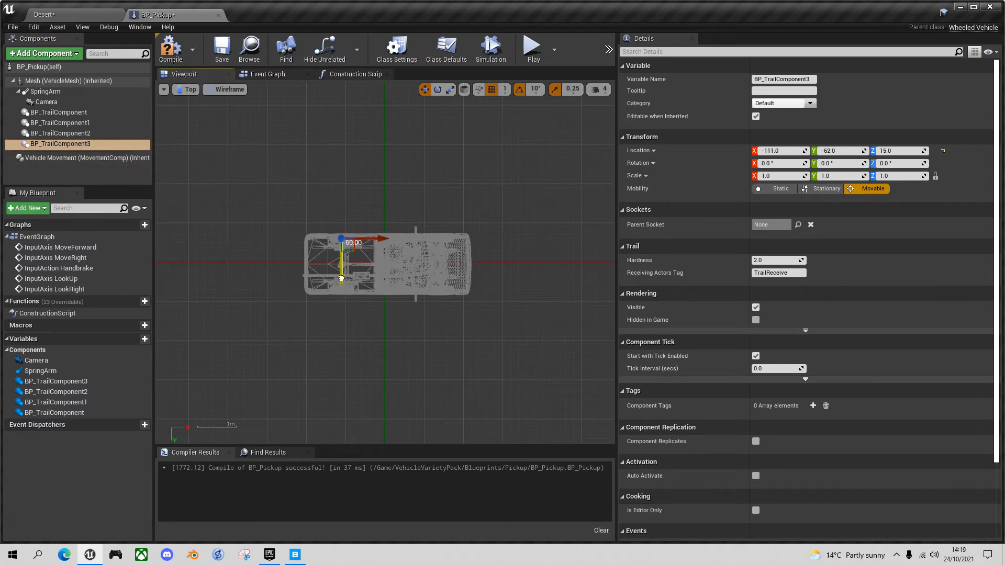
pyautogui.moveTo(341, 277); pyautogui.dragTo(341, 329)
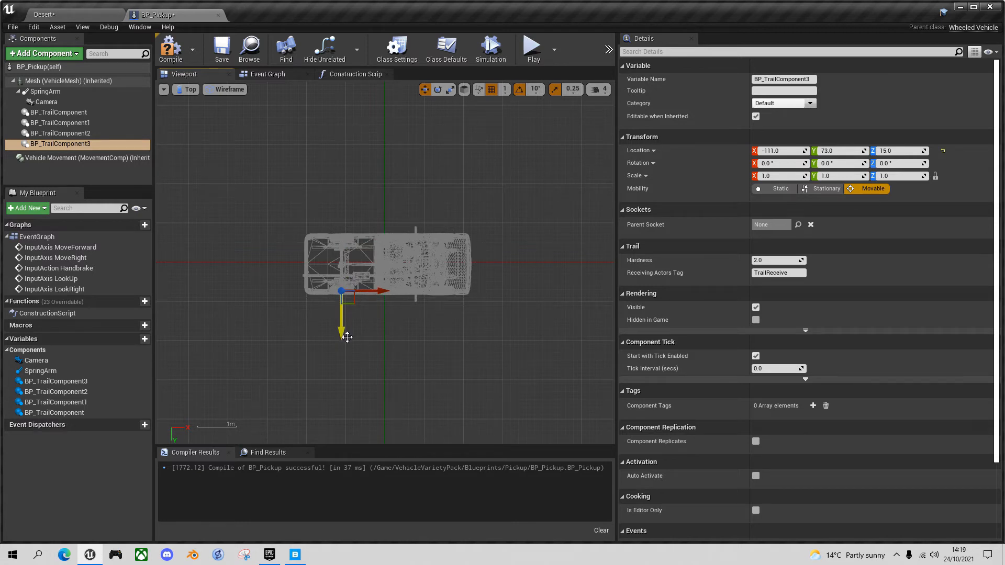
pyautogui.click(170, 48)
pyautogui.click(222, 48)
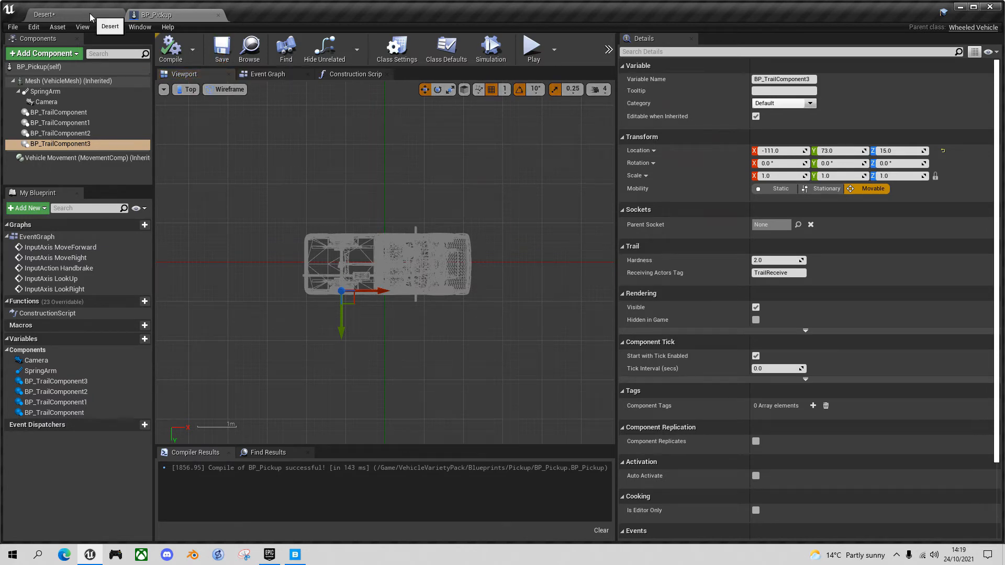
# - Test-drive the pickup in the Desert level with turns both ways, examine the trails of all four wheels, and end the play session
pyautogui.click(90, 16)
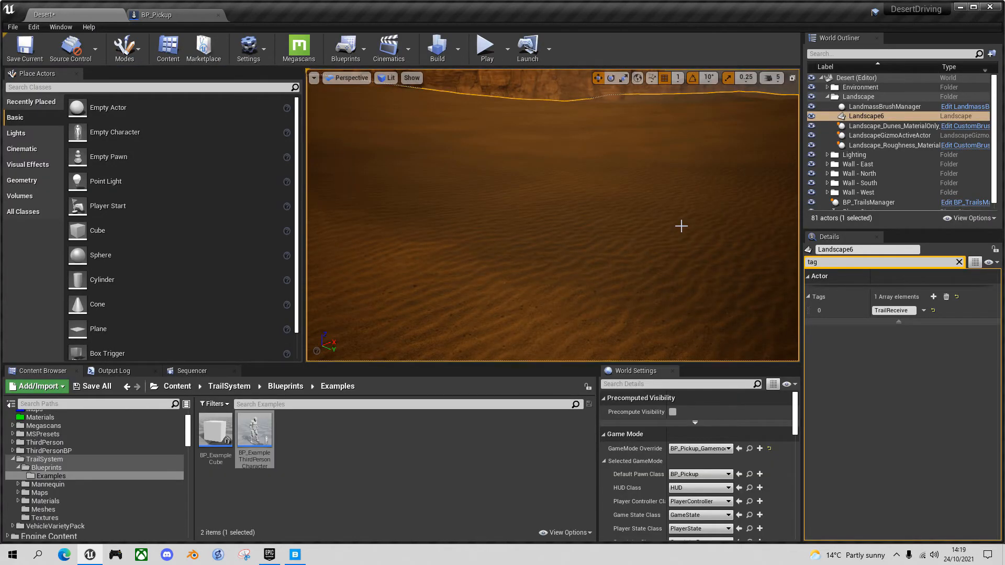
pyautogui.hotkey('ctrl', 'p')
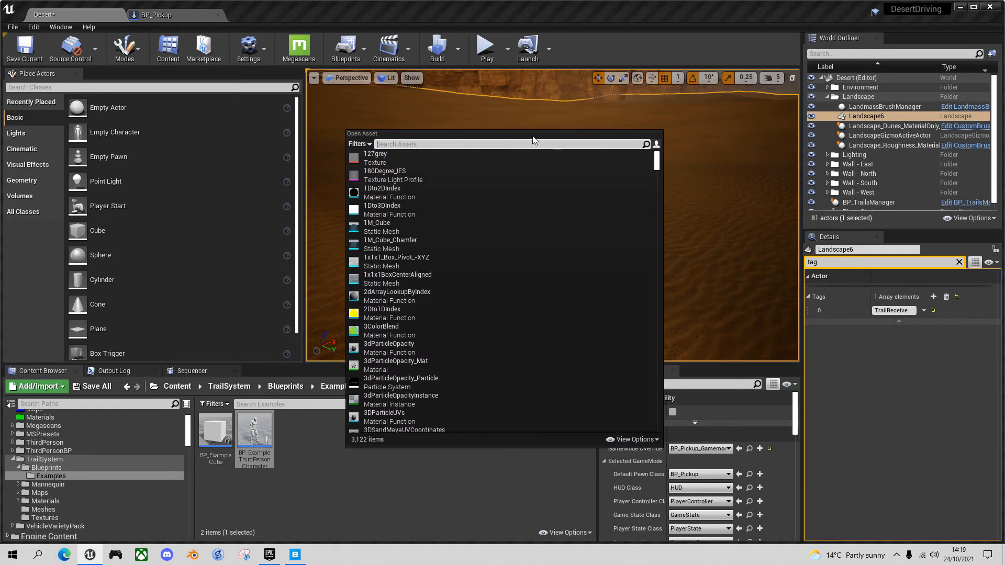
pyautogui.press('Escape')
pyautogui.hotkey('alt', 'p')
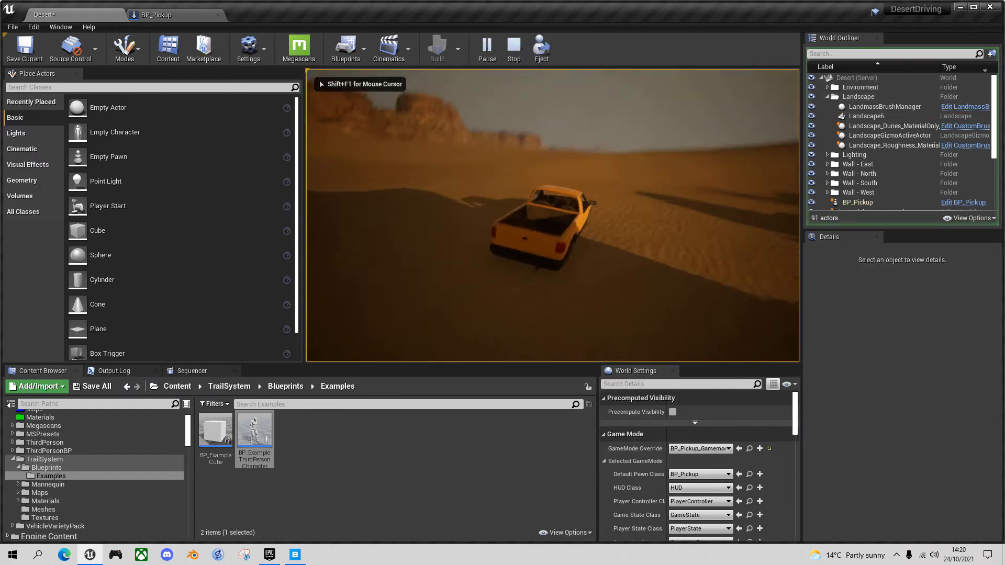
pyautogui.press('w')
pyautogui.press('d')
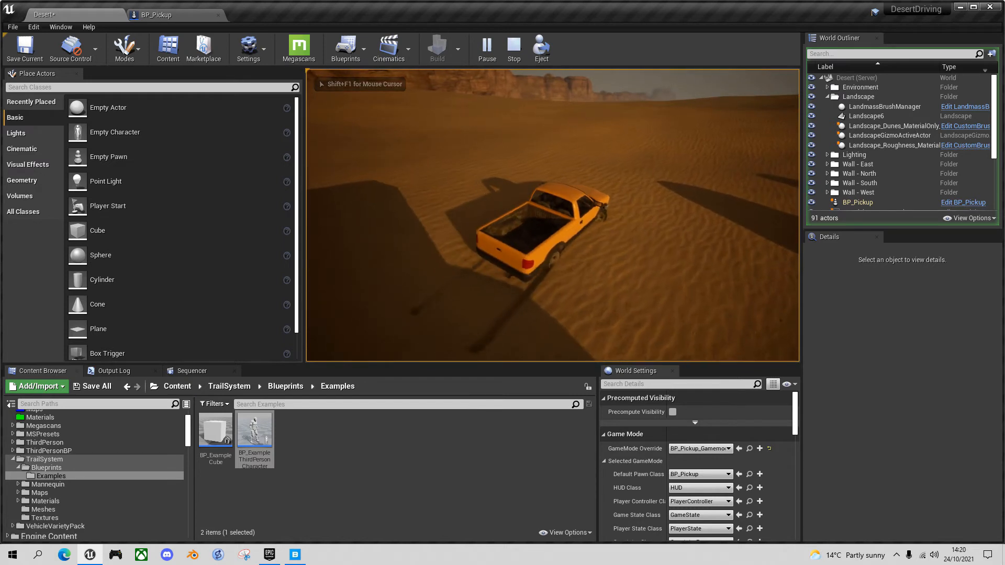
pyautogui.press('a')
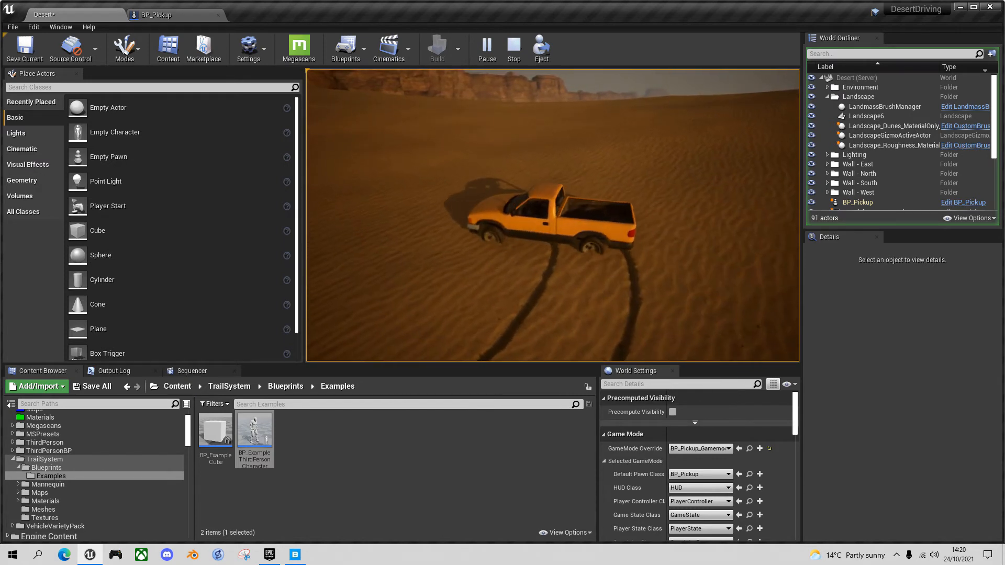
pyautogui.press('d')
pyautogui.press('d')
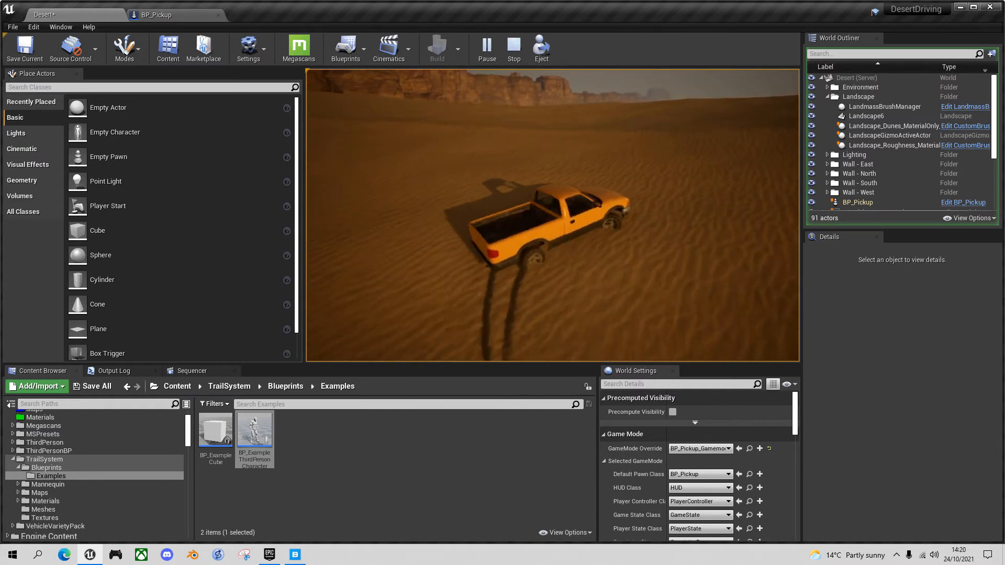
pyautogui.press('a')
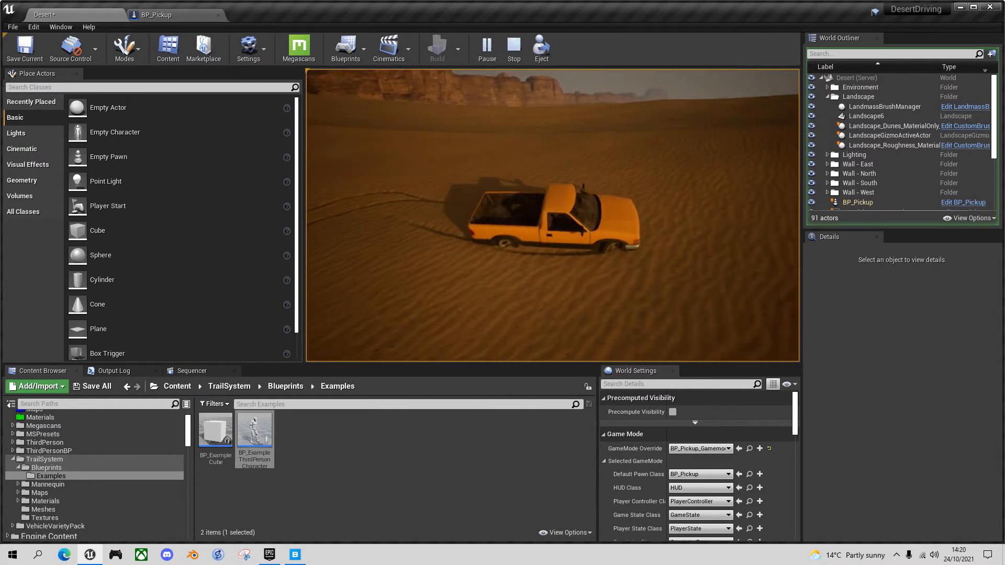
pyautogui.press('d')
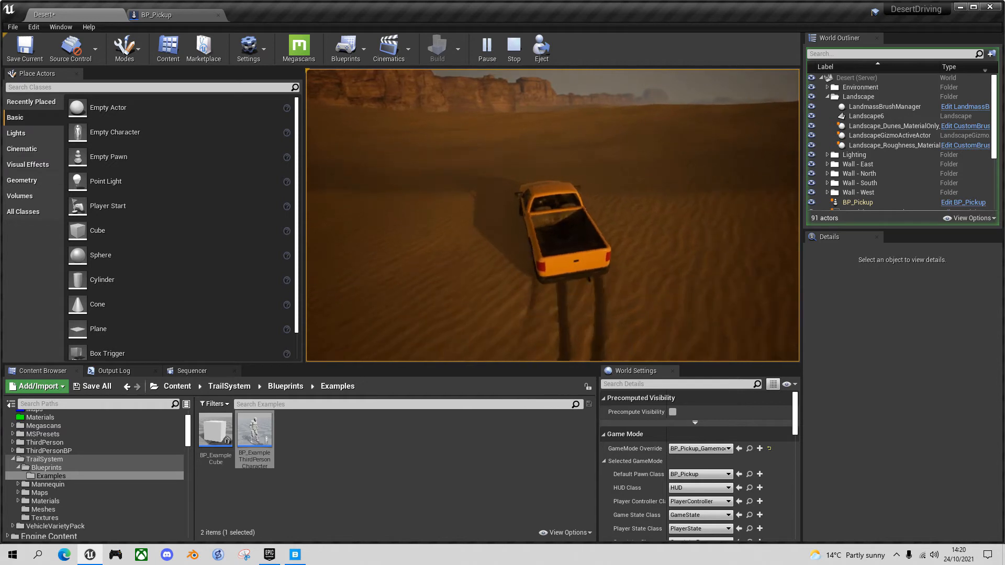
pyautogui.press('d')
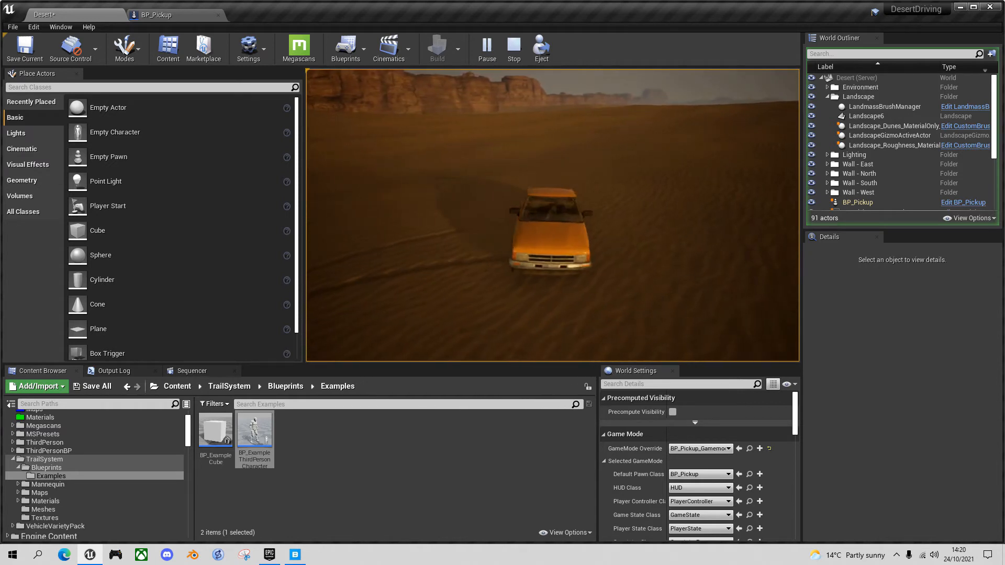
pyautogui.press('d')
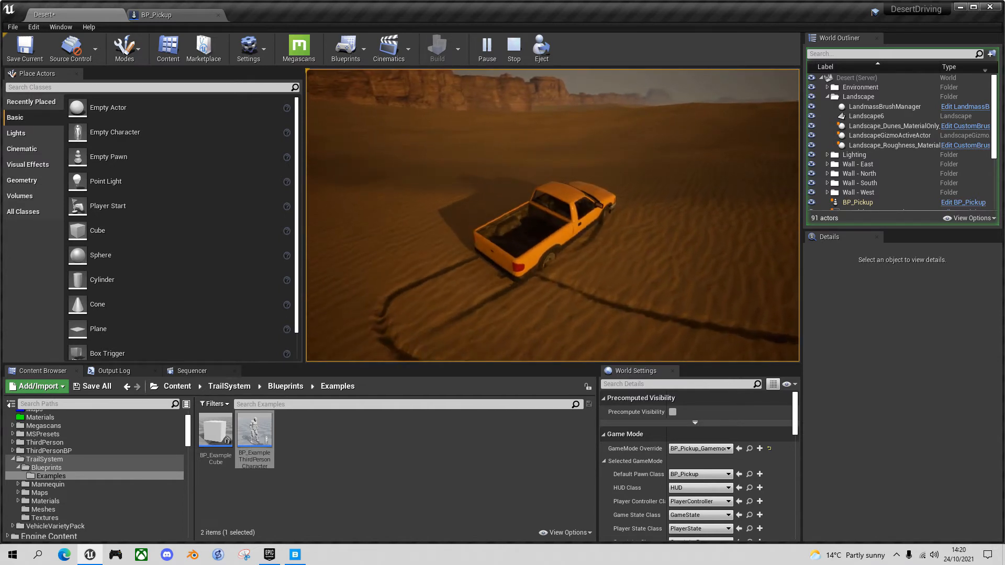
pyautogui.press('a')
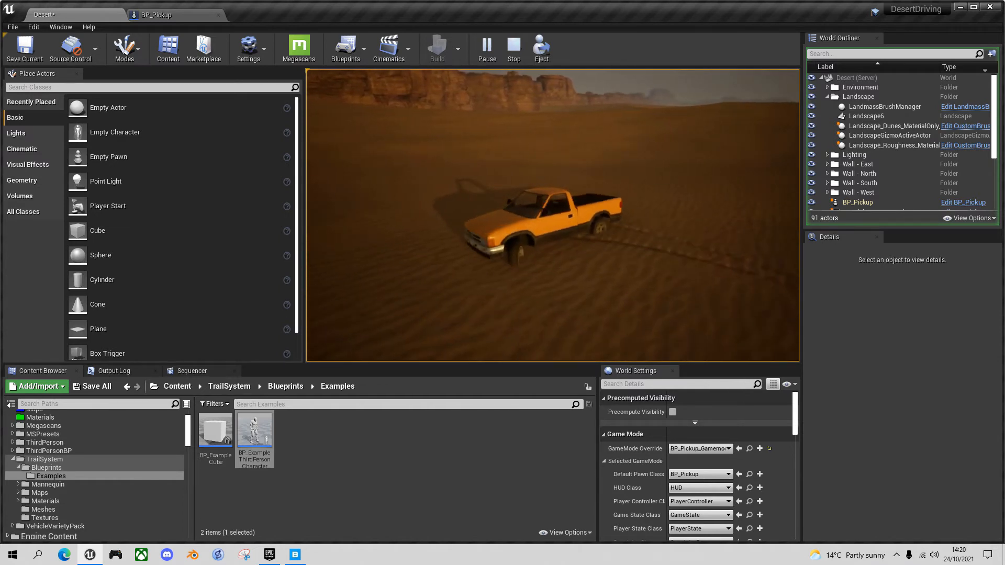
pyautogui.press('d')
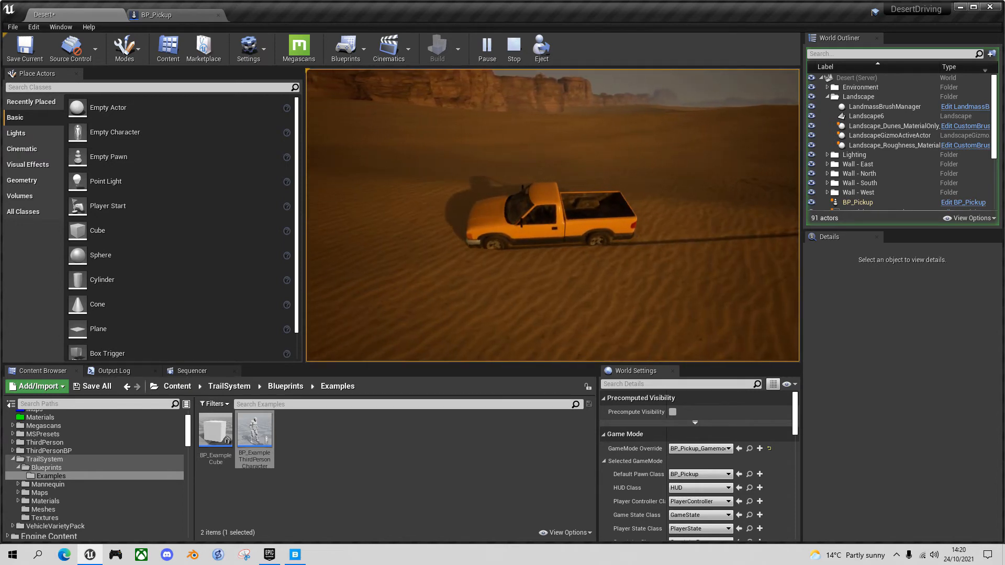
pyautogui.press('Escape')
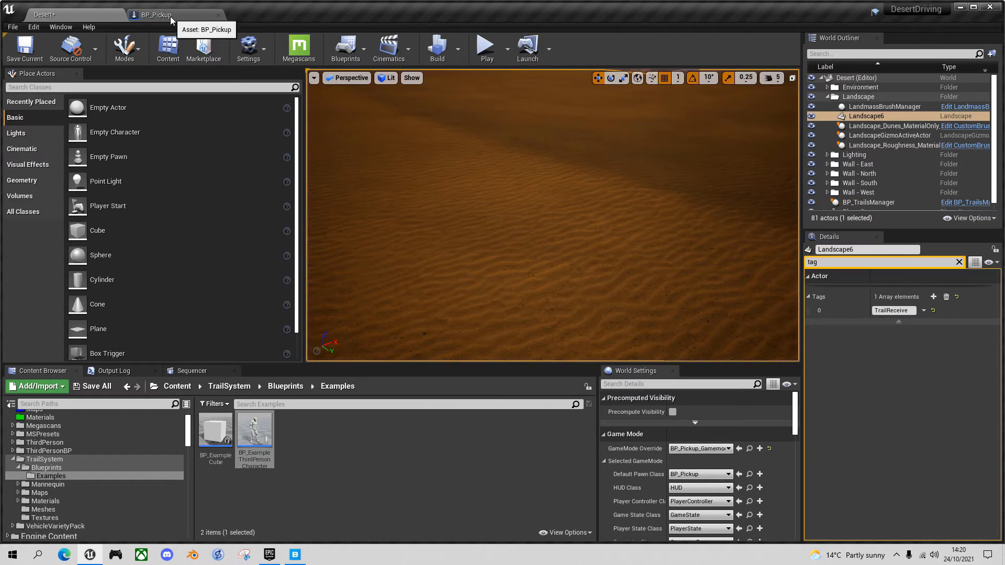
# - In the BP_Pickup blueprint, set the scale of all four trail components to 2.0 on every axis, and compile and save
pyautogui.click(156, 14)
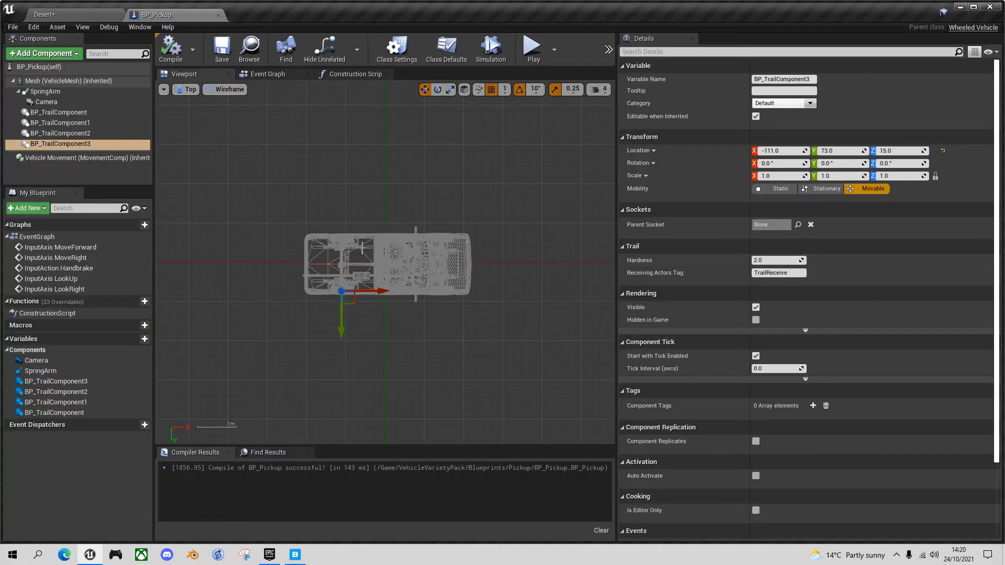
pyautogui.click(58, 112)
pyautogui.keyDown('shift'); pyautogui.click(84, 145); pyautogui.keyUp('shift')
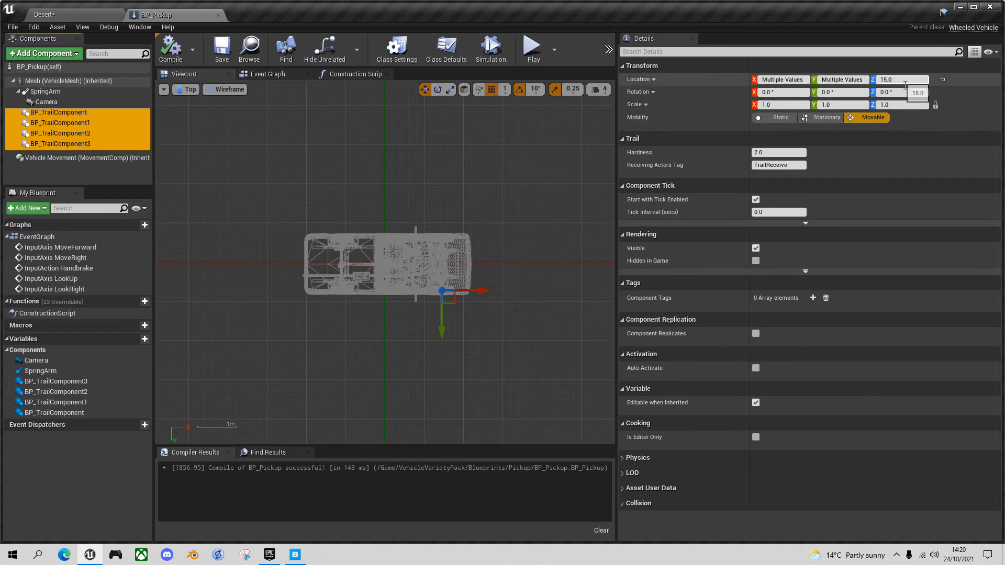
pyautogui.click(905, 85)
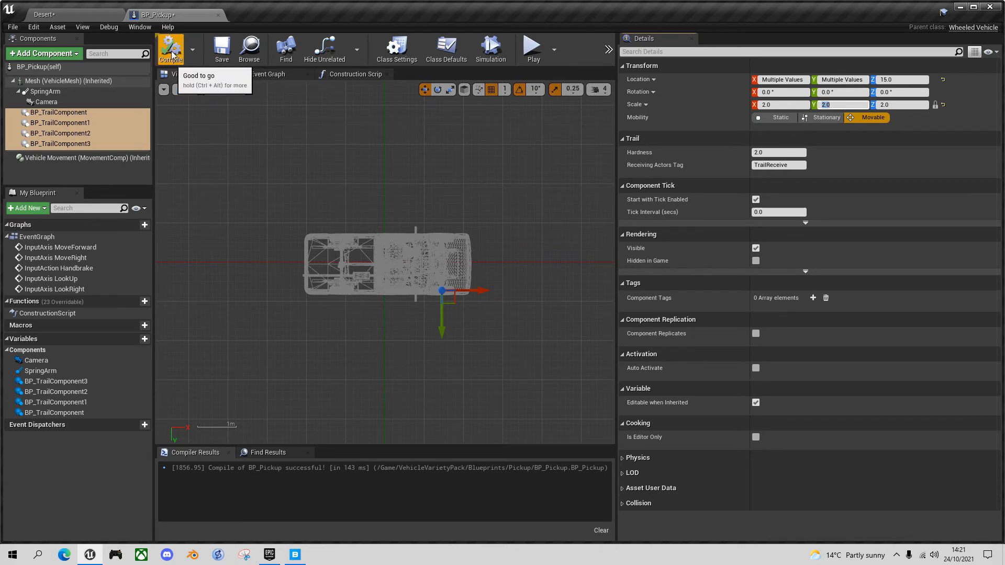
# - Play the Desert level again and drive the pickup in winding turns across the sand, examining the width and depth of the rescaled wheel trails
pyautogui.click(62, 14)
pyautogui.hotkey('alt', 'p')
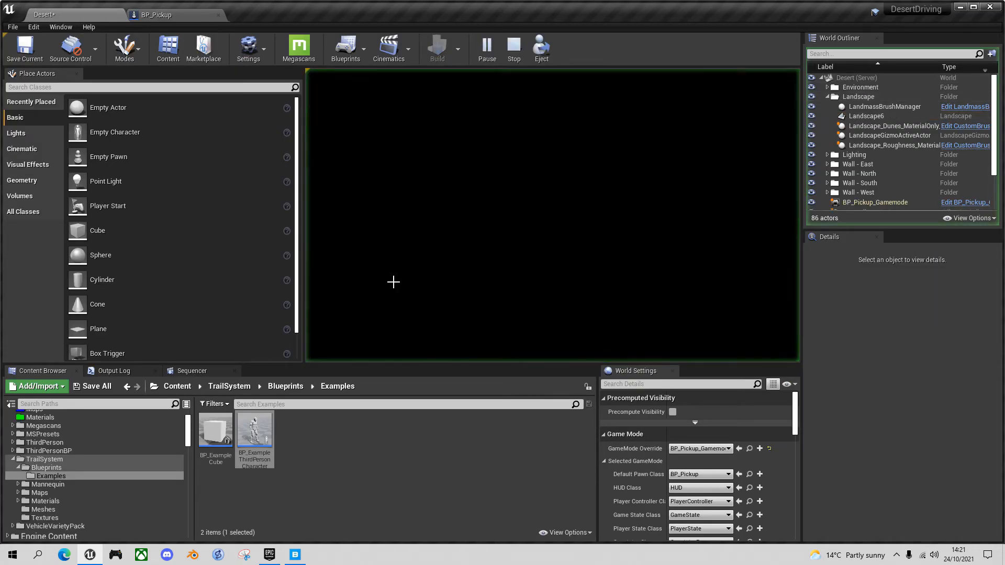
pyautogui.click(589, 219)
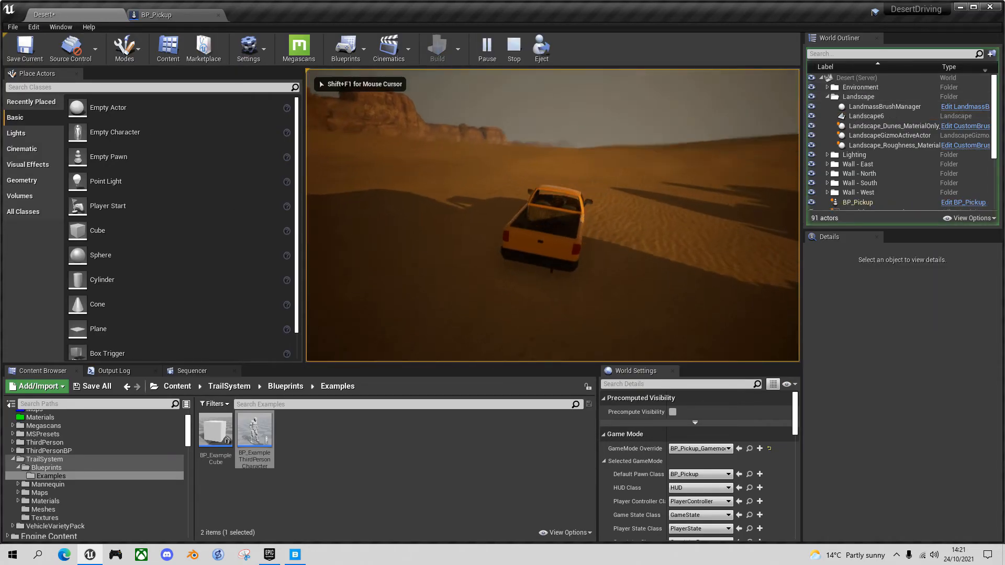
pyautogui.press('w')
pyautogui.press('d')
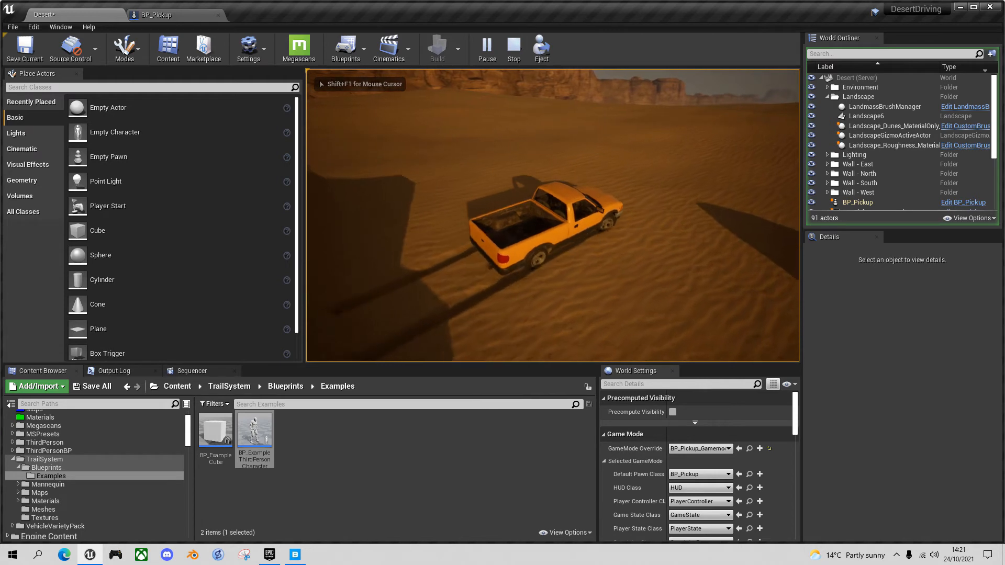
pyautogui.press('w')
pyautogui.press('a')
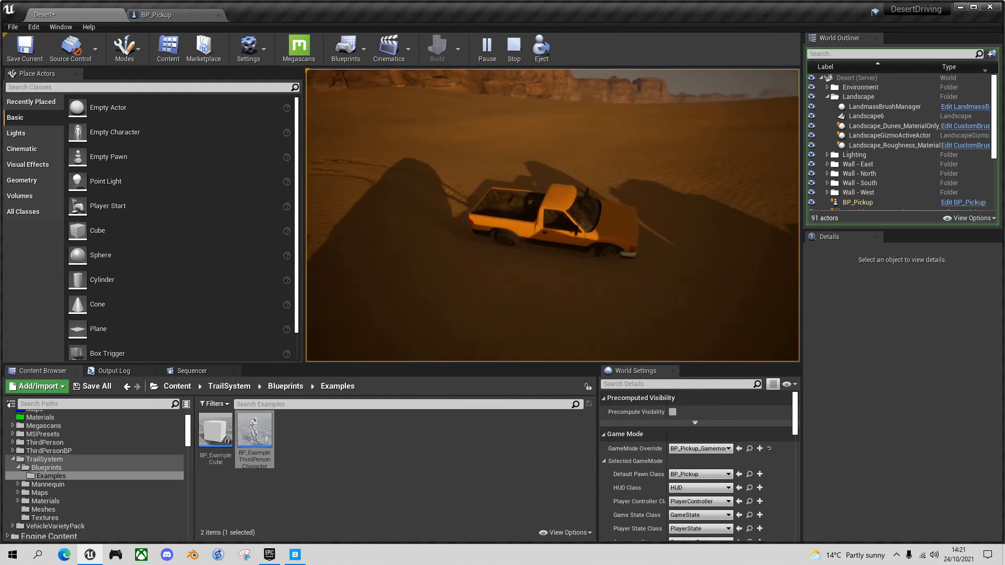
pyautogui.press('w')
pyautogui.press('a')
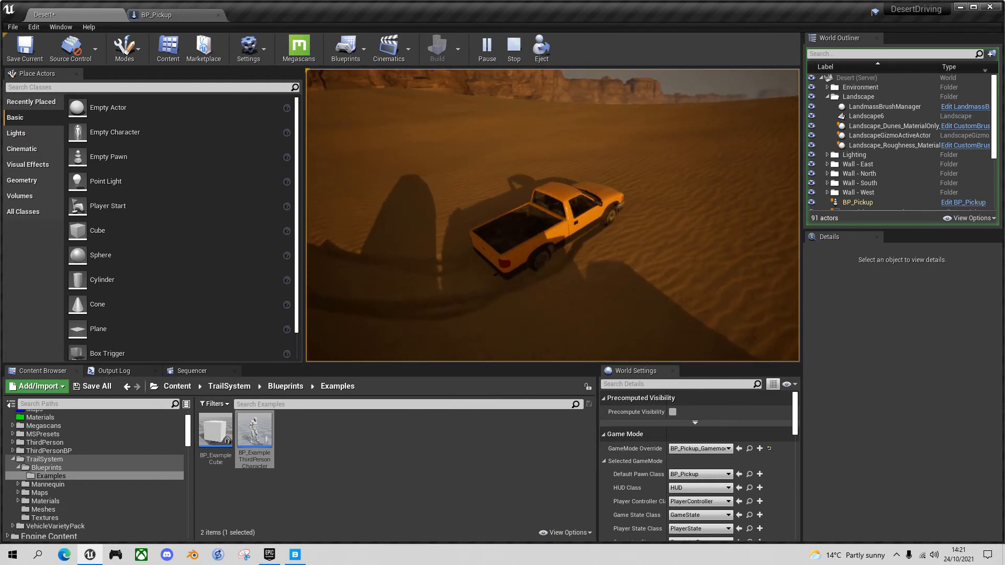
pyautogui.press('w')
pyautogui.press('d')
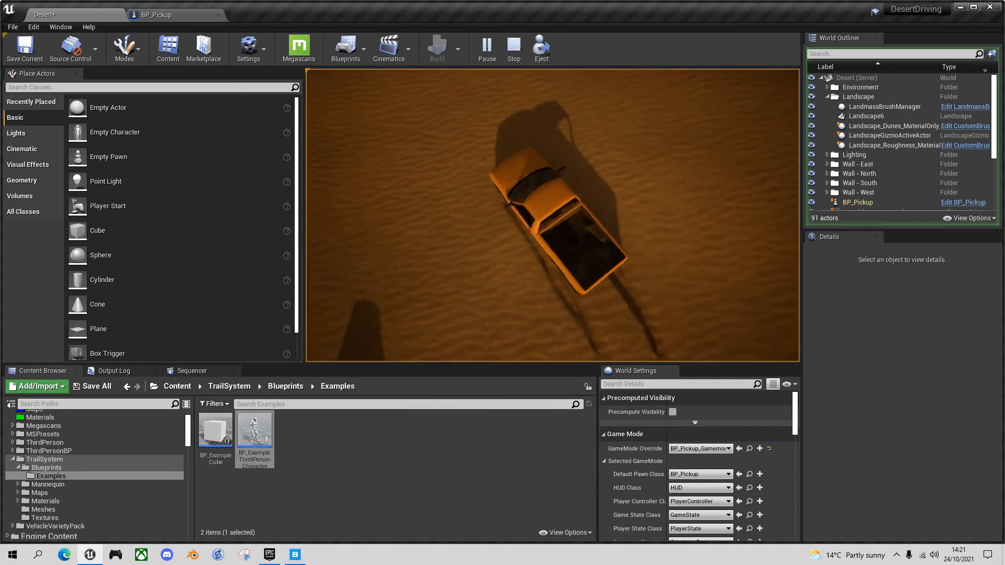
pyautogui.press('w')
pyautogui.press('d')
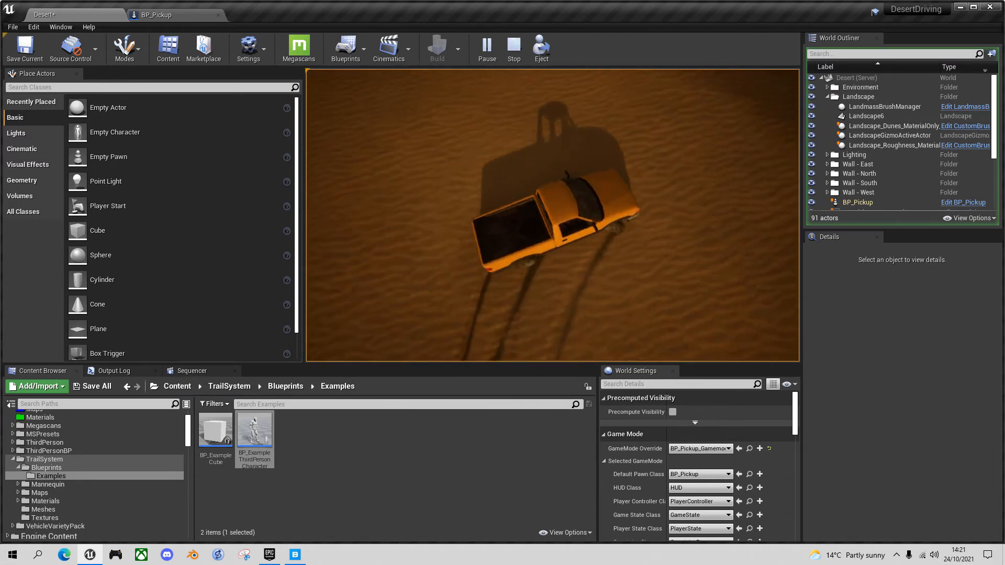
pyautogui.press('w')
pyautogui.press('a')
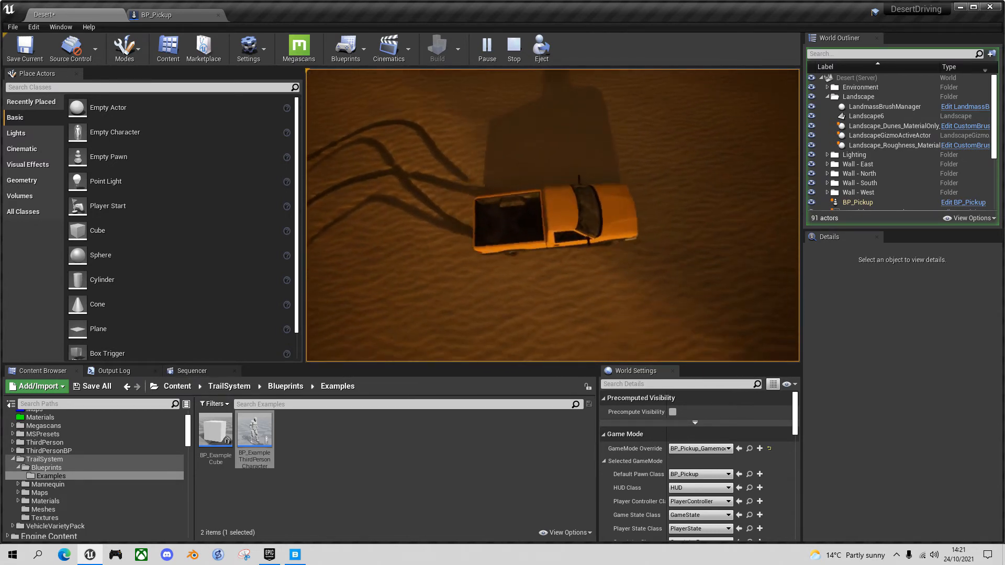
pyautogui.press('d')
pyautogui.press('w')
pyautogui.press('d')
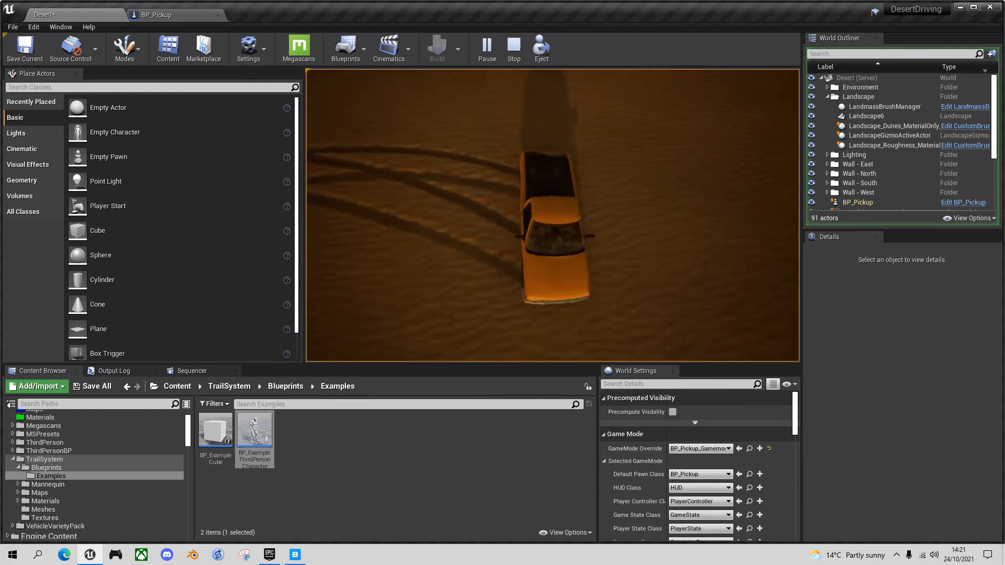
pyautogui.press('a')
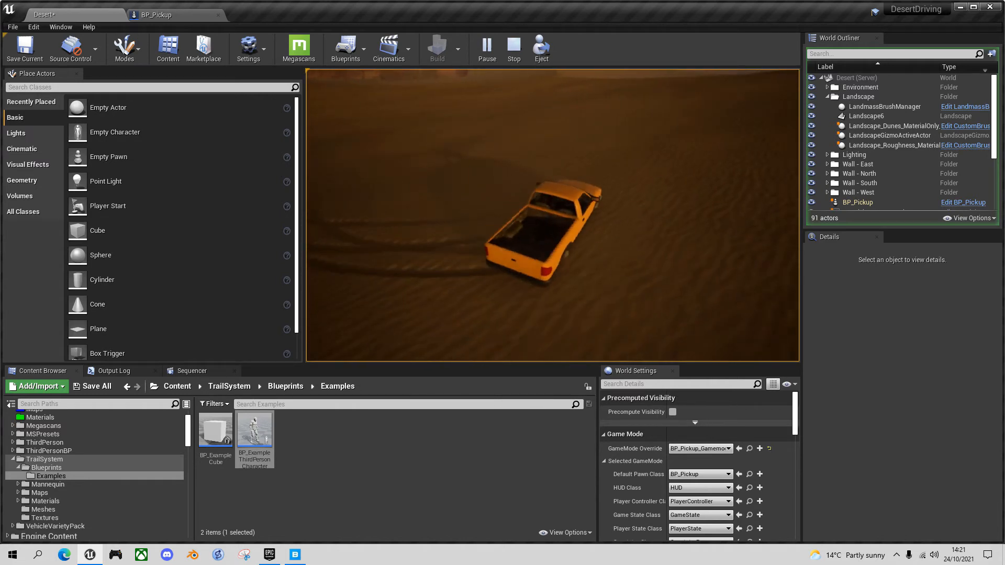
pyautogui.press('a')
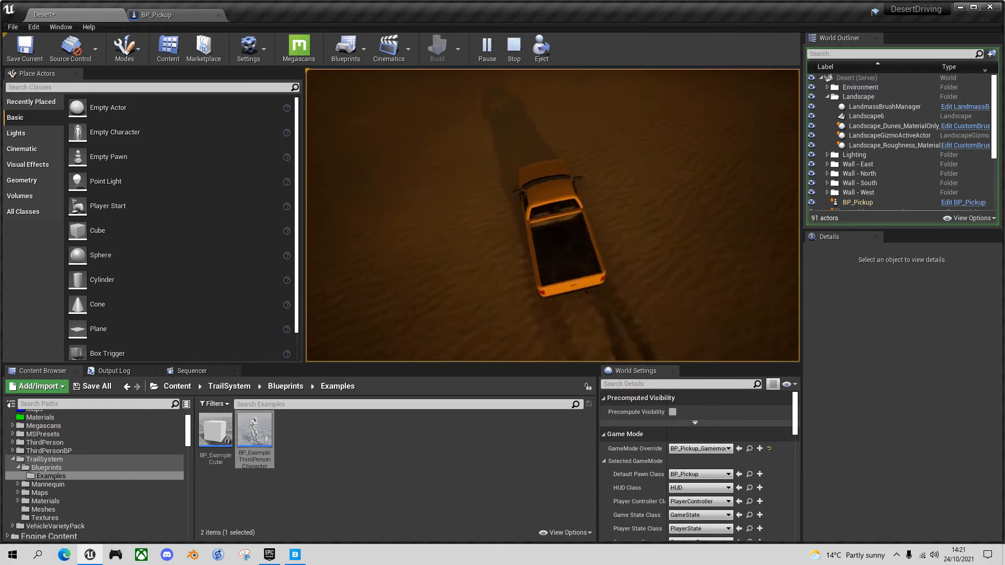
pyautogui.press('d')
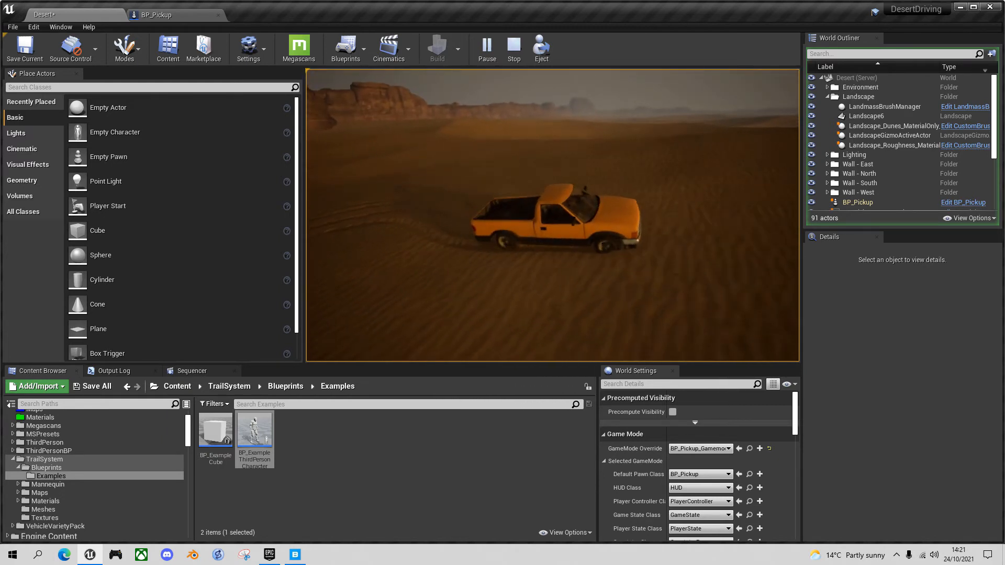
pyautogui.press('a')
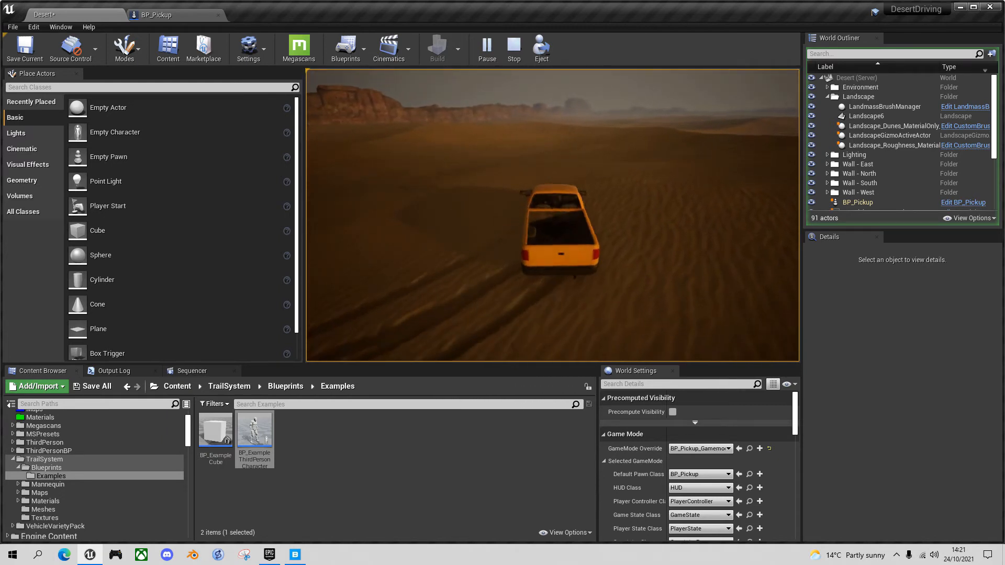
pyautogui.press('d')
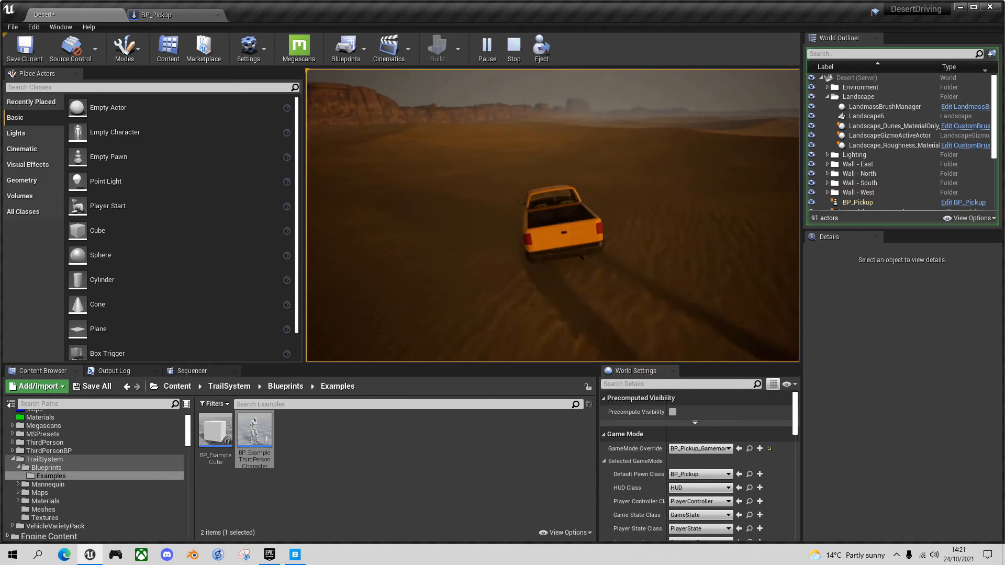
pyautogui.press('d')
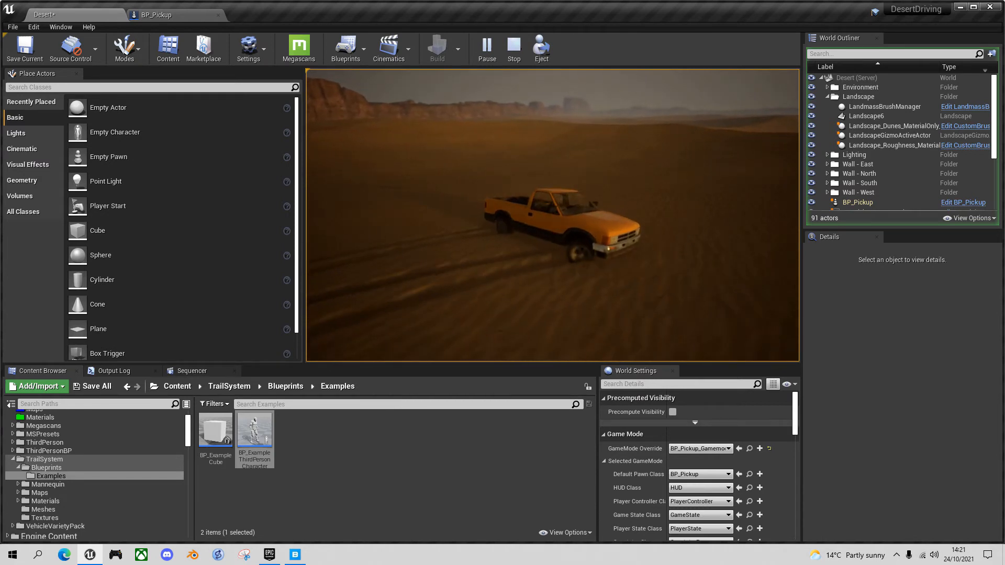
pyautogui.press('a')
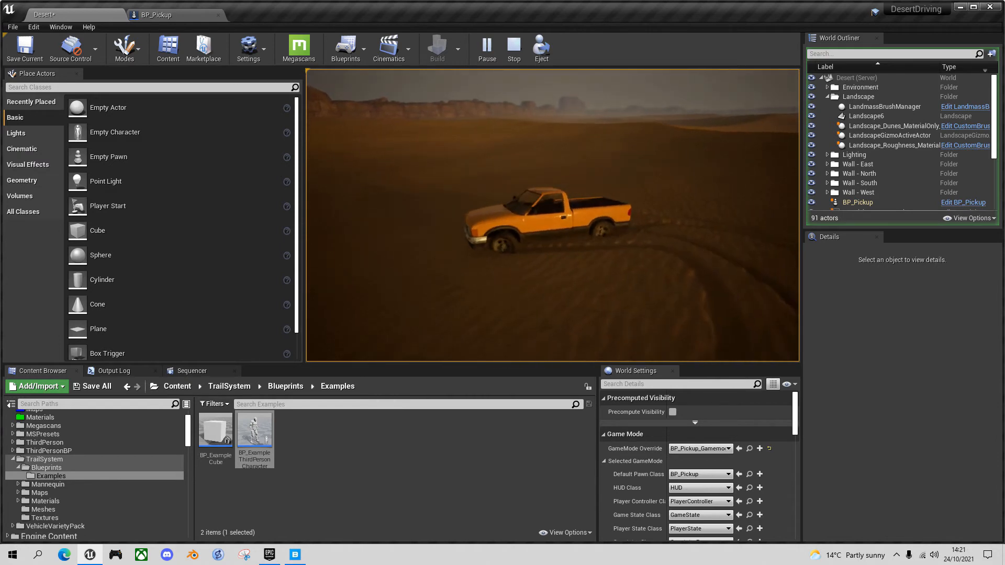
pyautogui.press('d')
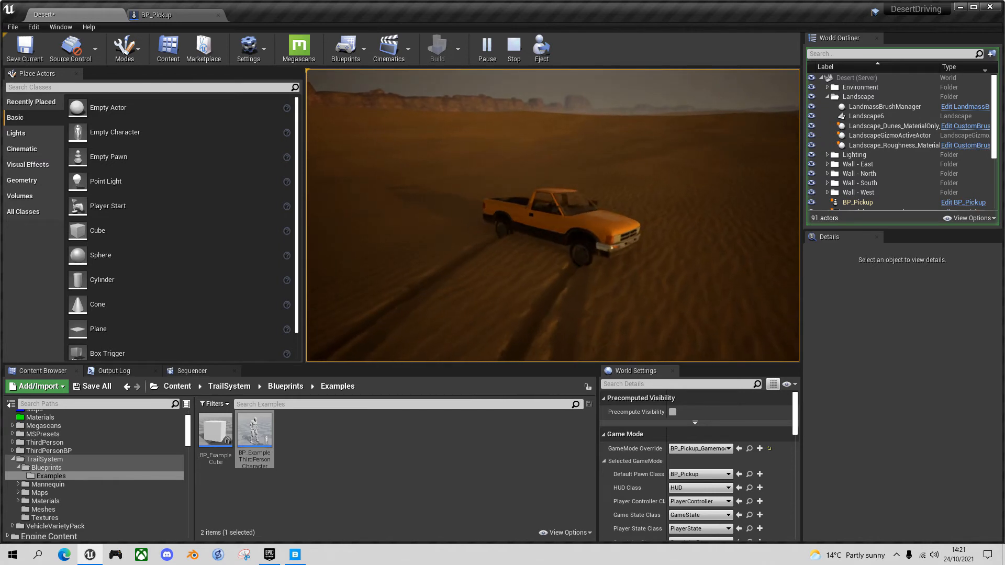
pyautogui.press('a')
pyautogui.press('a')
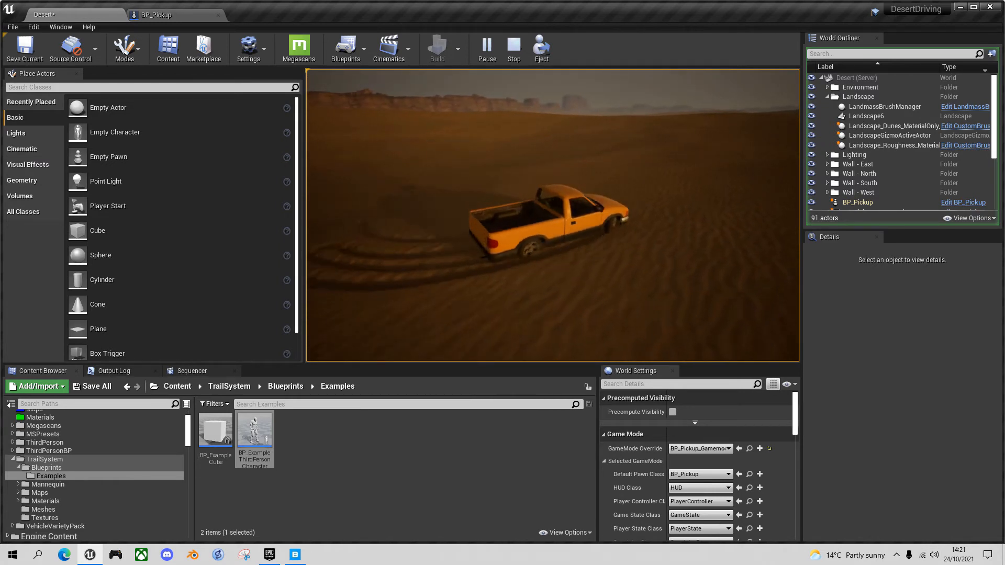
pyautogui.press('w')
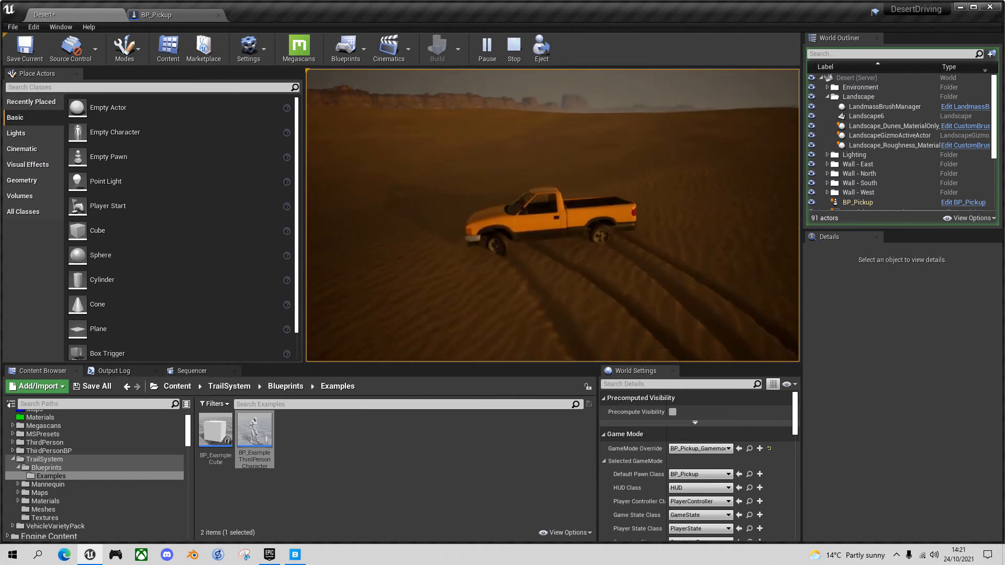
# - End the test drive and create a folder named FX in the project's Content folder
pyautogui.press('w')
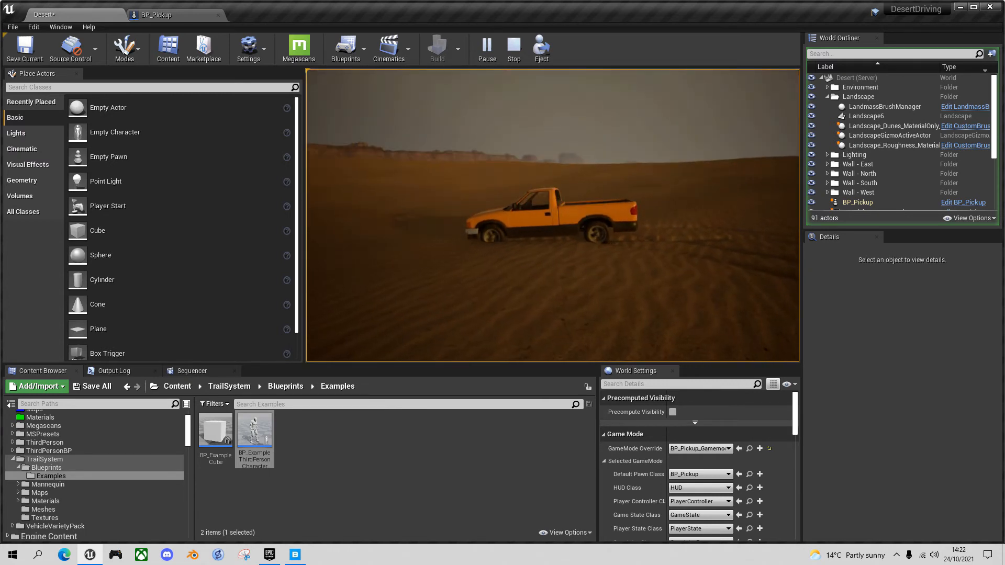
pyautogui.press('Escape')
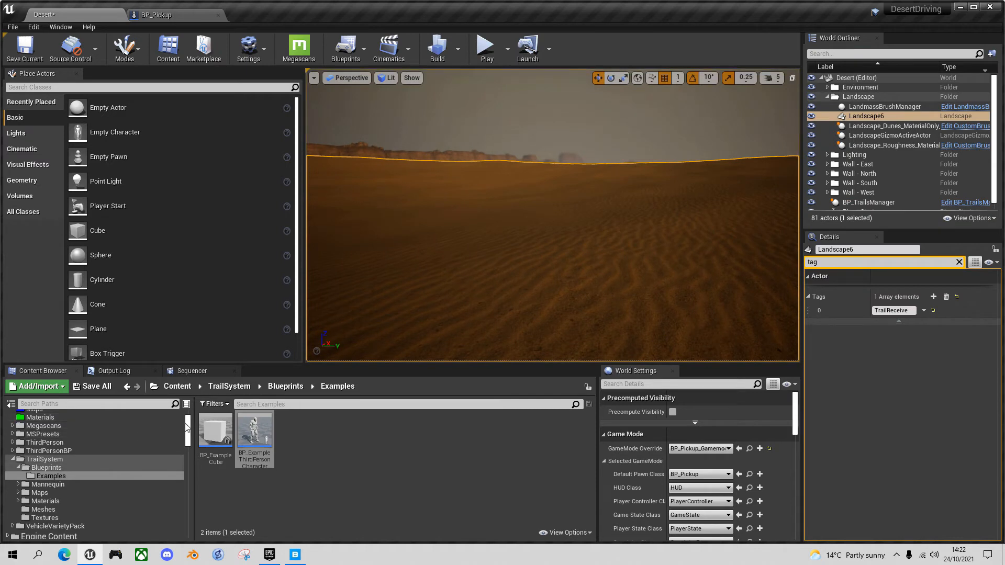
pyautogui.moveTo(187, 426); pyautogui.dragTo(185, 413)
pyautogui.click(36, 416)
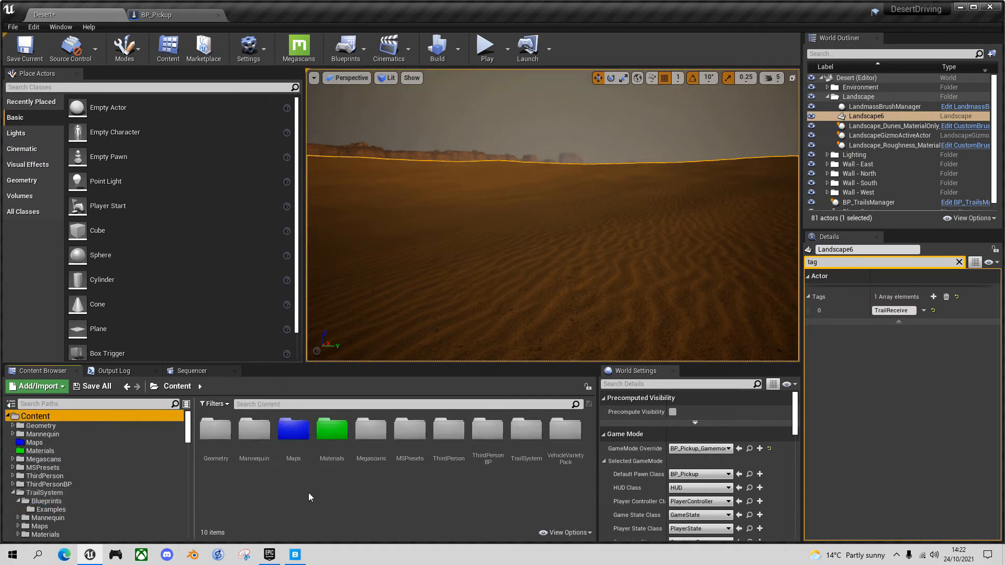
pyautogui.rightClick(231, 489)
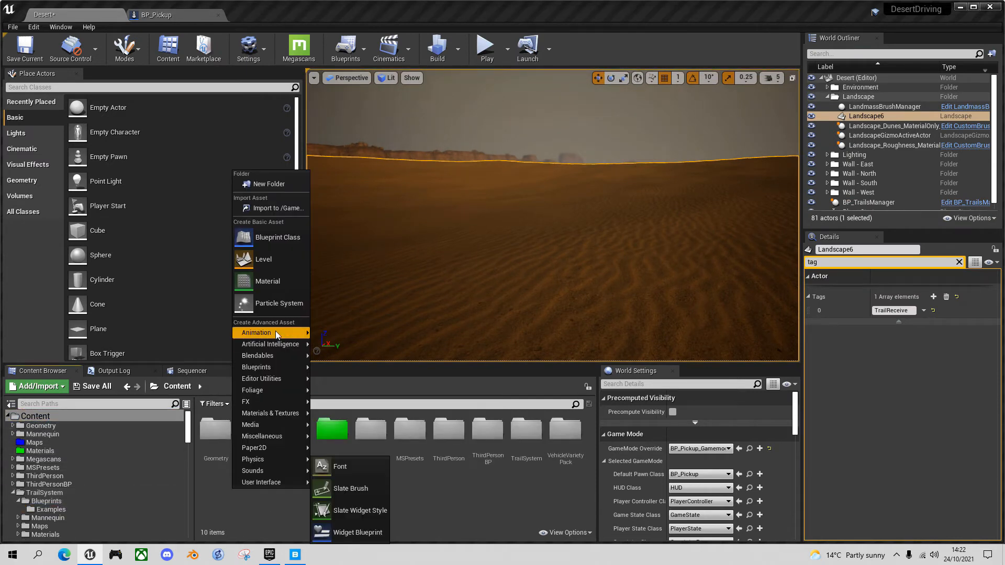
pyautogui.click(290, 184)
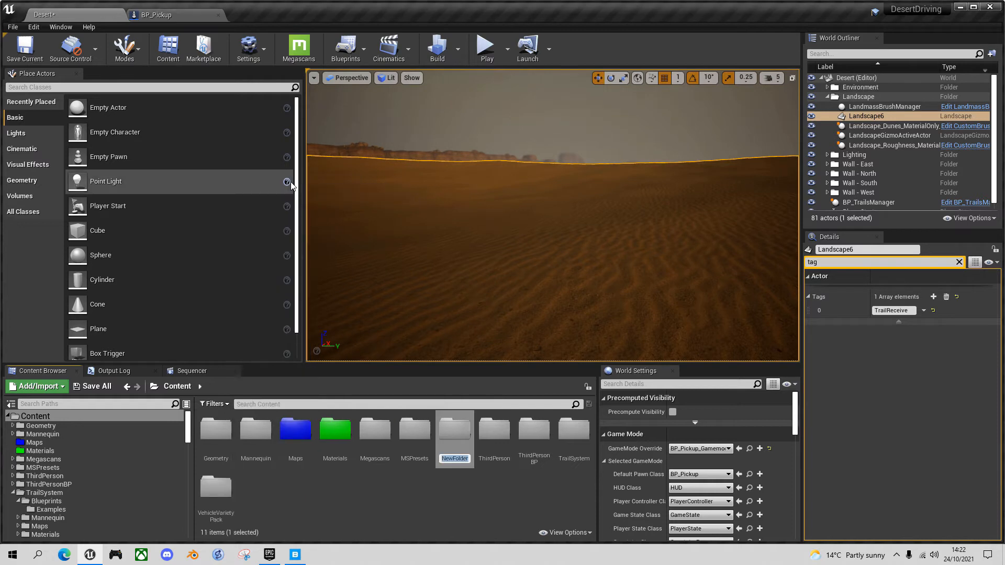
pyautogui.press('Return')
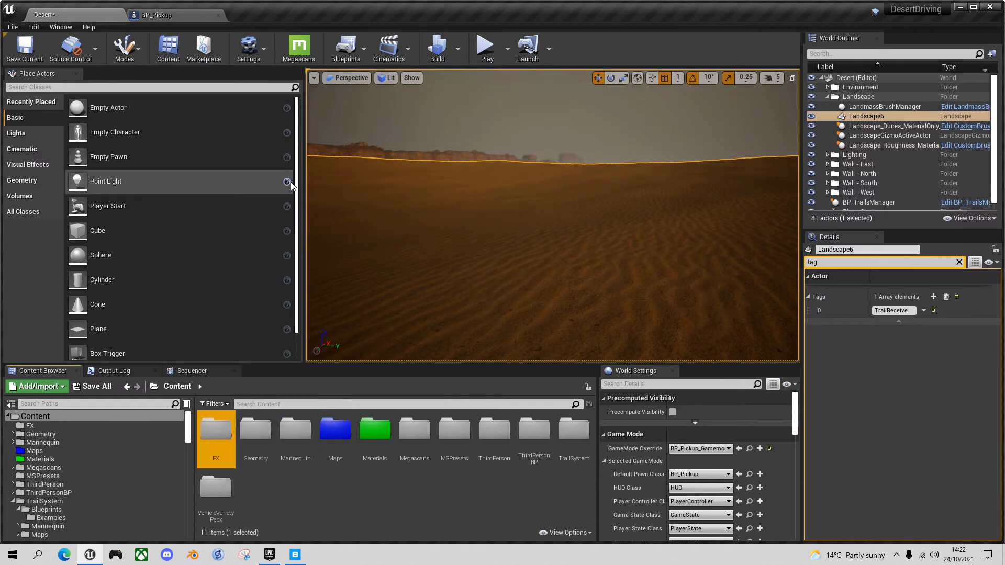
# - In the FX folder, create a Niagara Emitter from the Fountain template
pyautogui.click(52, 425)
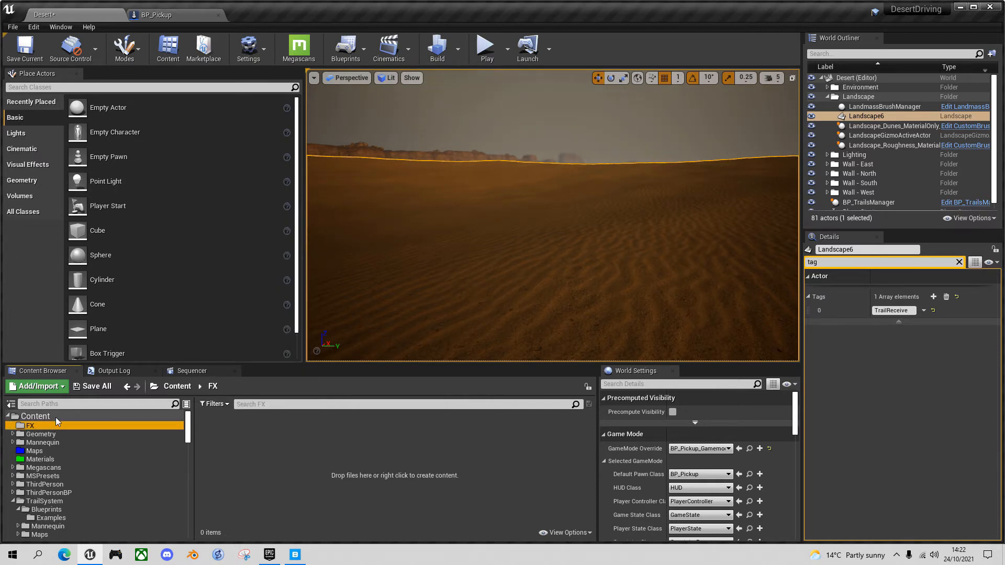
pyautogui.rightClick(240, 435)
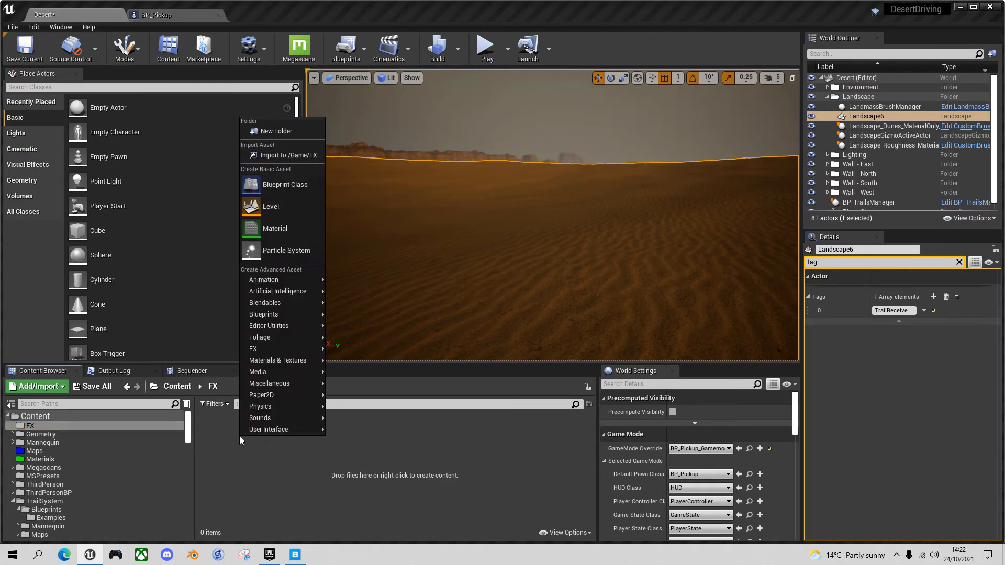
pyautogui.moveTo(302, 350)
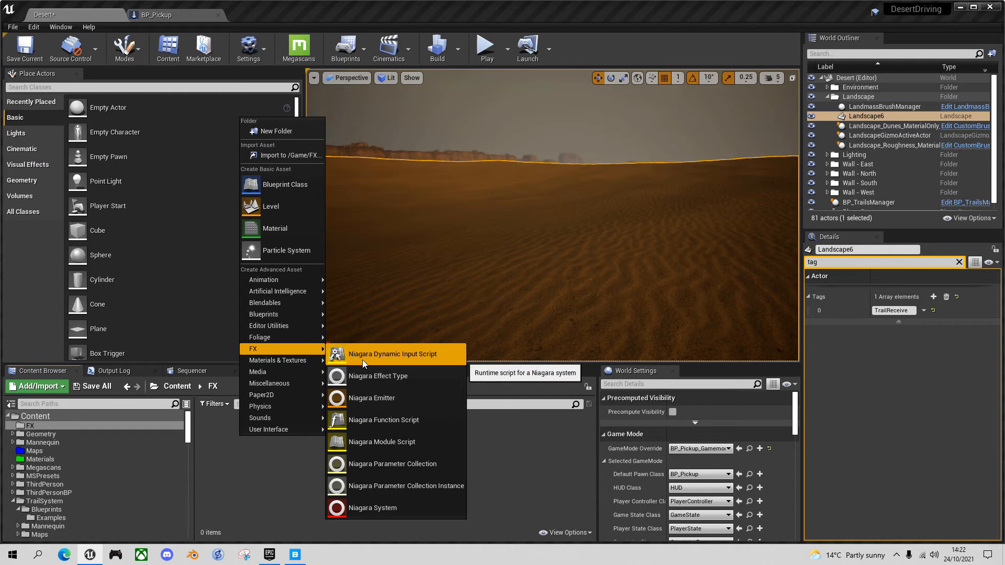
pyautogui.click(379, 397)
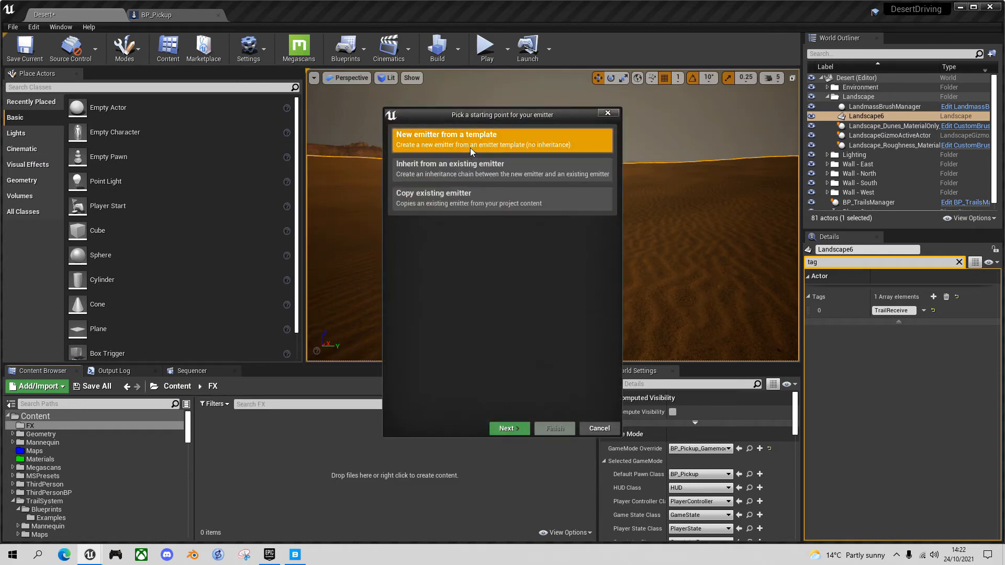
pyautogui.click(521, 429)
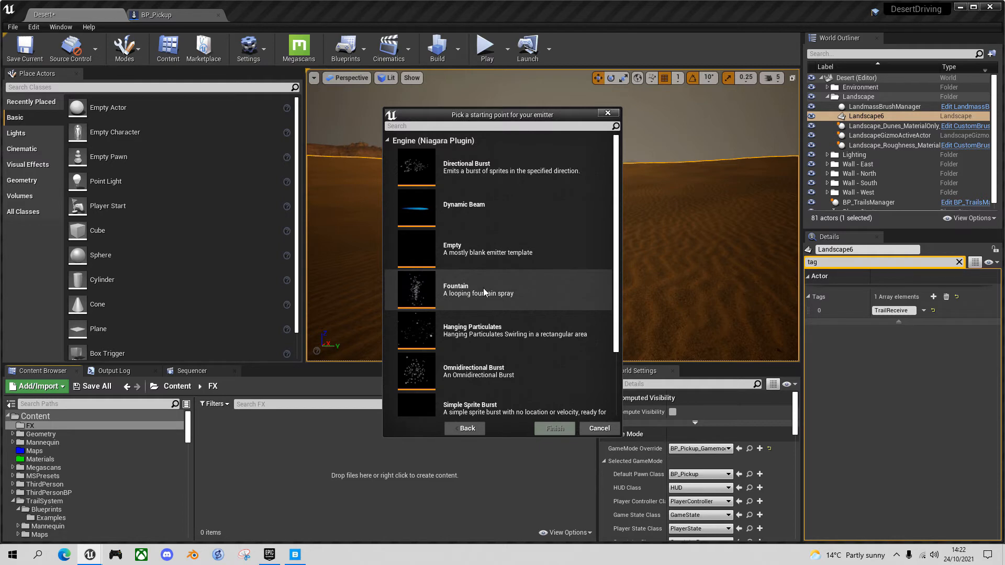
pyautogui.click(419, 291)
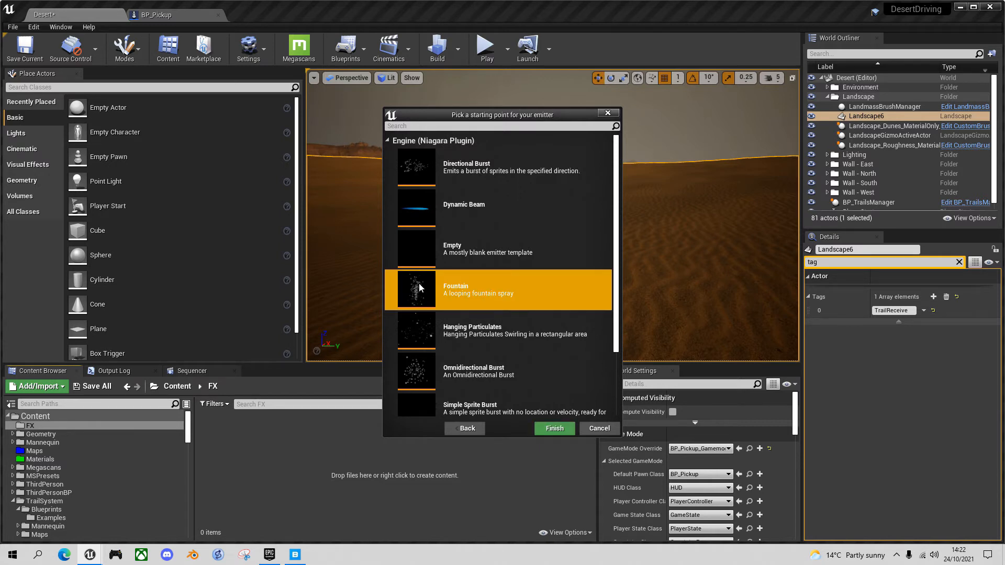
pyautogui.click(555, 429)
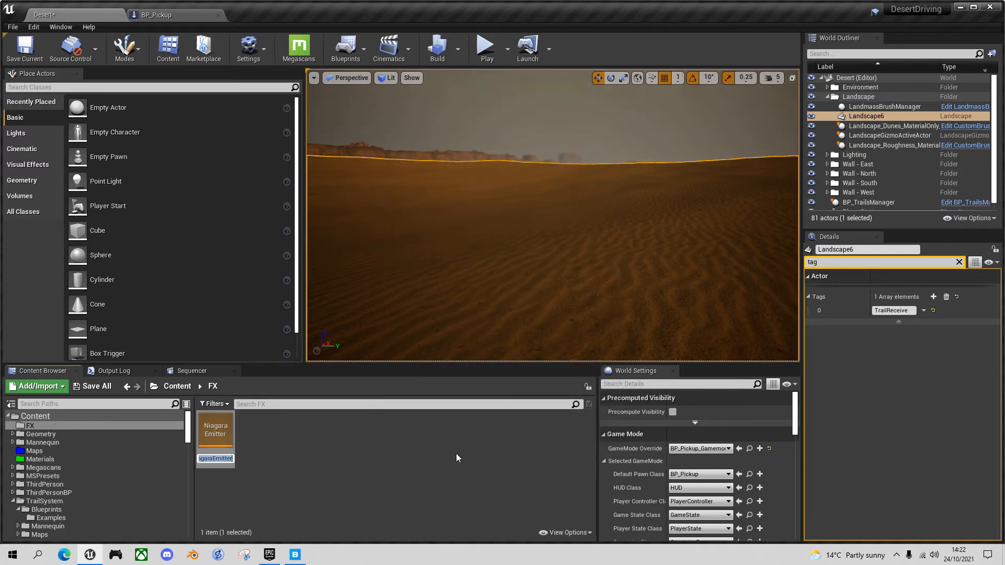
# - Name the new emitter NE_SandSpray and save it
pyautogui.write('NE')
pyautogui.press('Return')
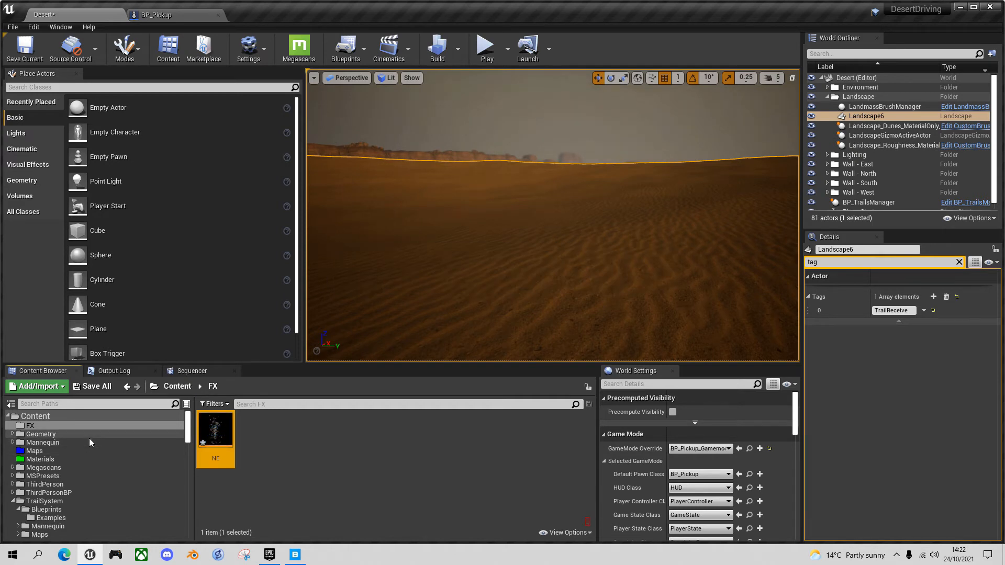
pyautogui.press('BackSpace')
pyautogui.write('_')
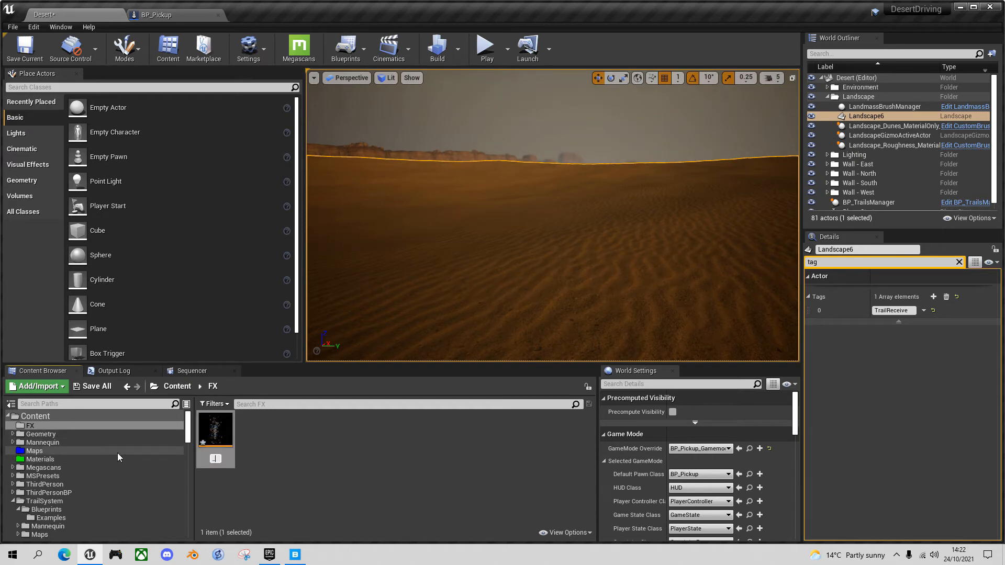
pyautogui.press('BackSpace')
pyautogui.write('NE')
pyautogui.write('_Sand')
pyautogui.write('Spa')
pyautogui.write('ray')
pyautogui.press('Return')
pyautogui.hotkey('ctrl', 's')
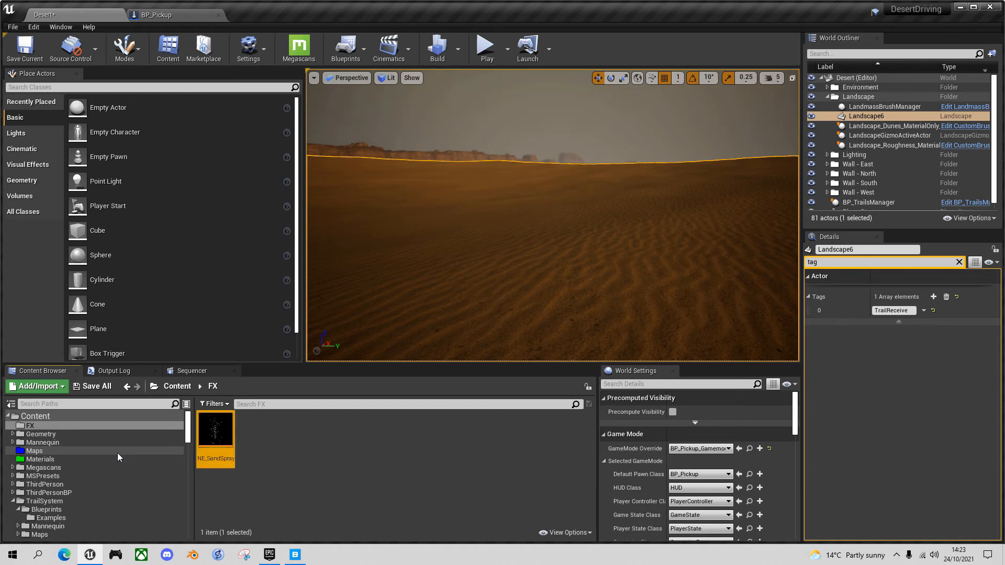
# - Open the NE_SandSpray emitter for editing and toggle Orbit Mode in its preview viewport
pyautogui.doubleClick(224, 430)
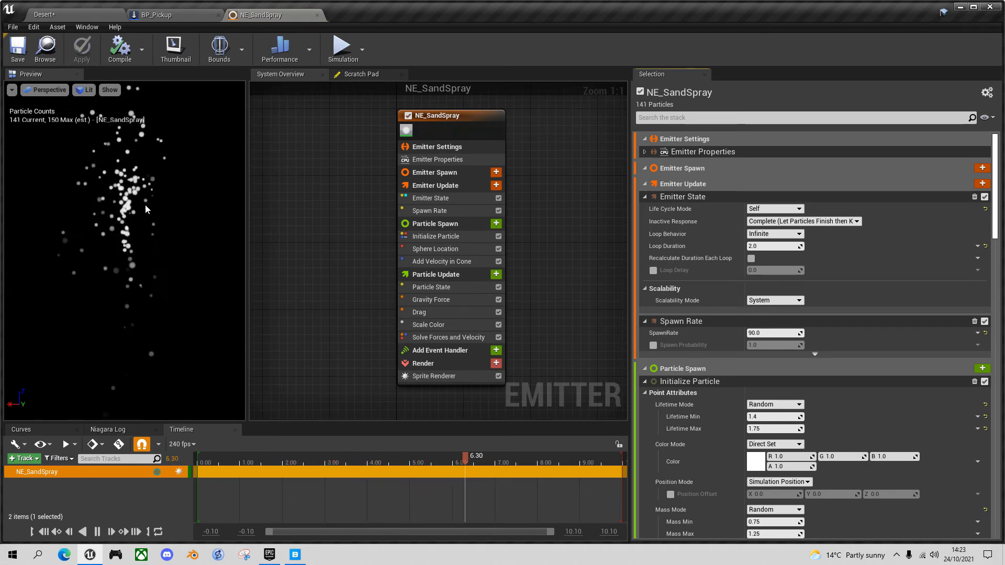
pyautogui.click(12, 90)
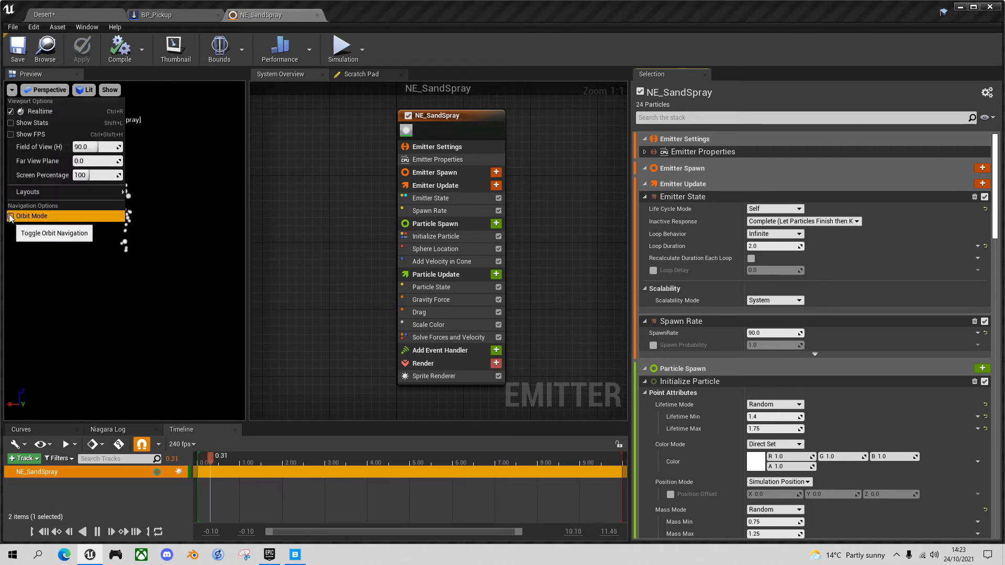
pyautogui.click(186, 135)
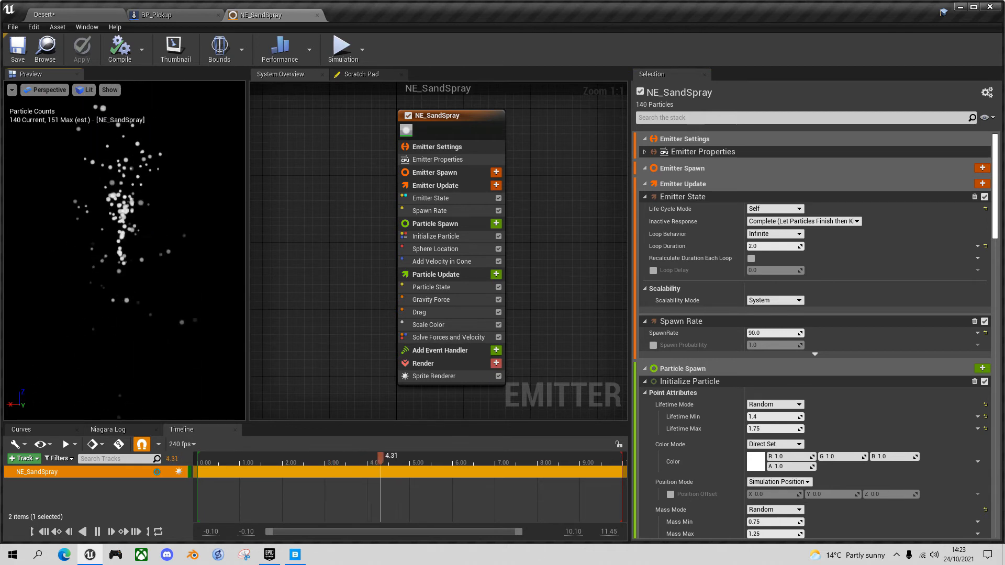
pyautogui.moveTo(124, 250)
pyautogui.mouseDown()
pyautogui.moveTo(124, 199)
pyautogui.moveTo(125, 256)
pyautogui.moveTo(172, 256)
pyautogui.moveTo(124, 256)
pyautogui.mouseUp()
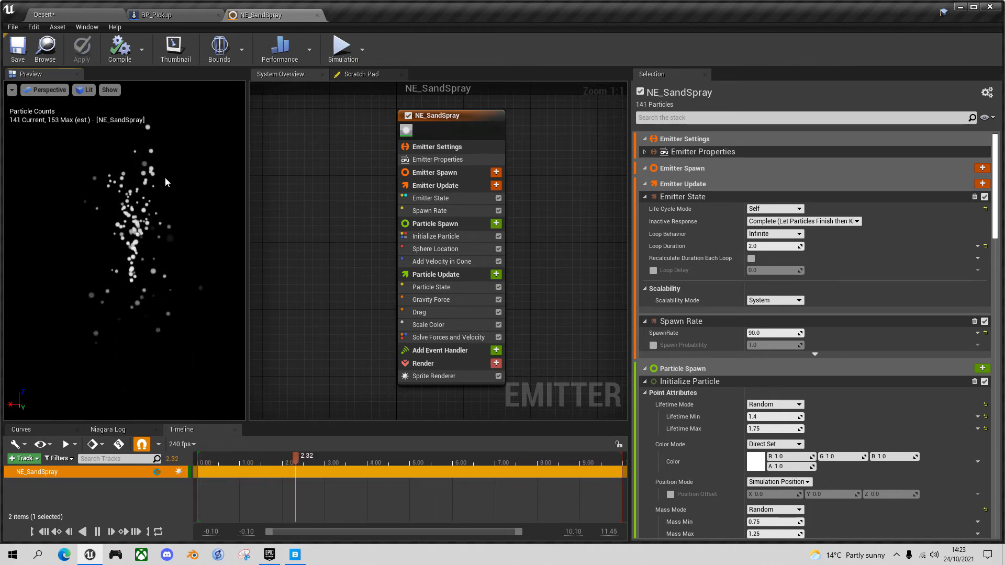
# - Delete the Sphere Location and Add Velocity in Cone modules from the emitter's Particle Spawn group
pyautogui.click(472, 246)
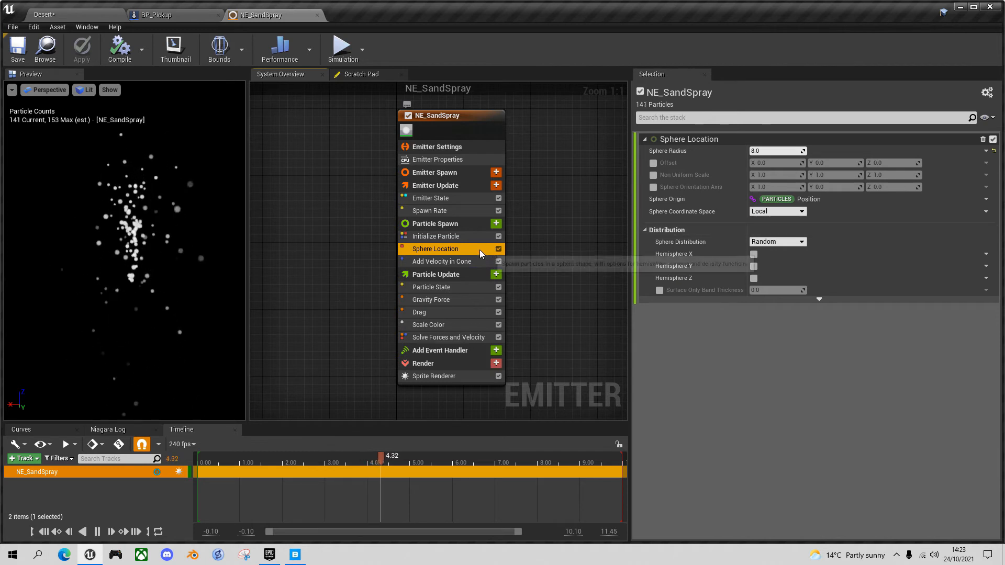
pyautogui.click(982, 139)
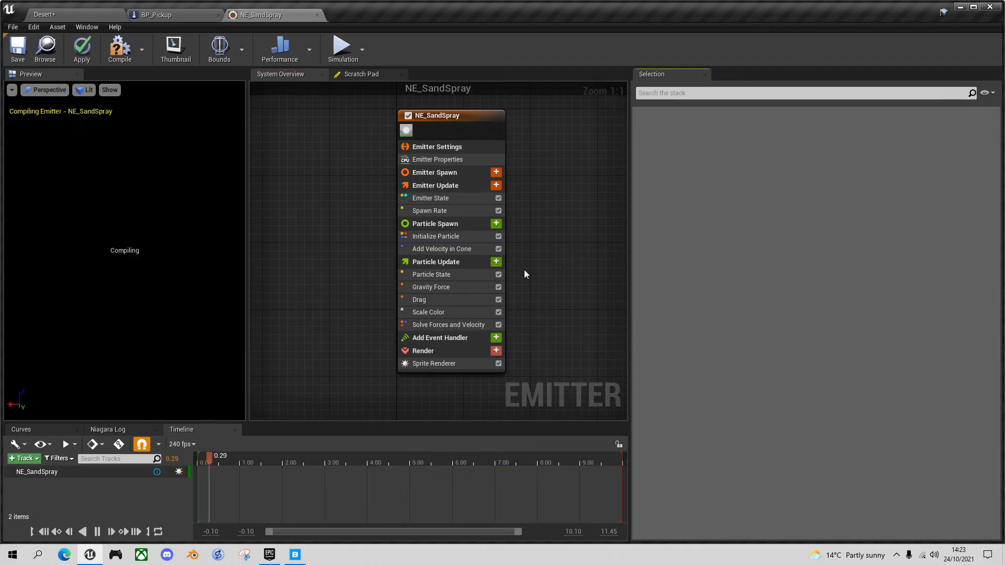
pyautogui.click(443, 249)
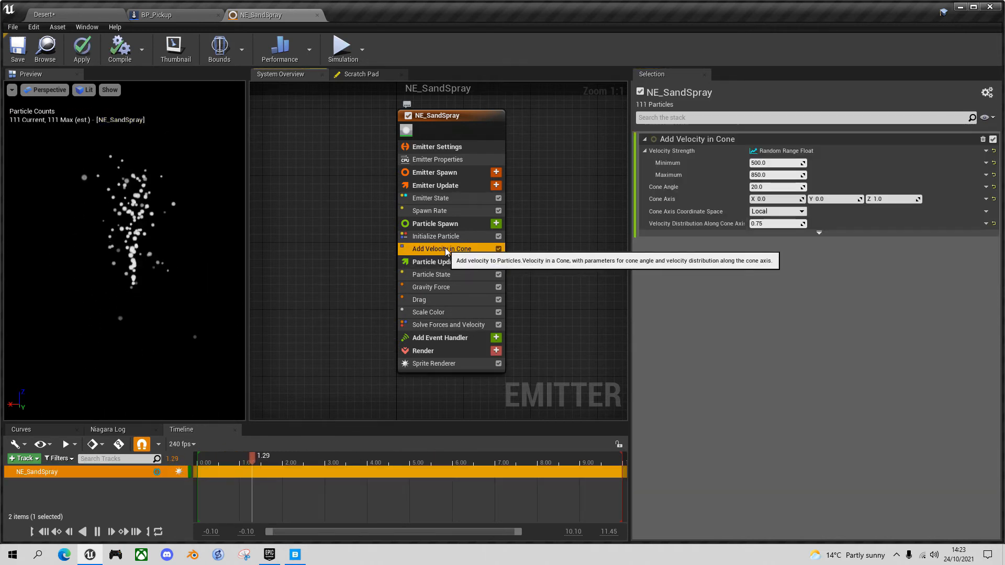
pyautogui.click(983, 139)
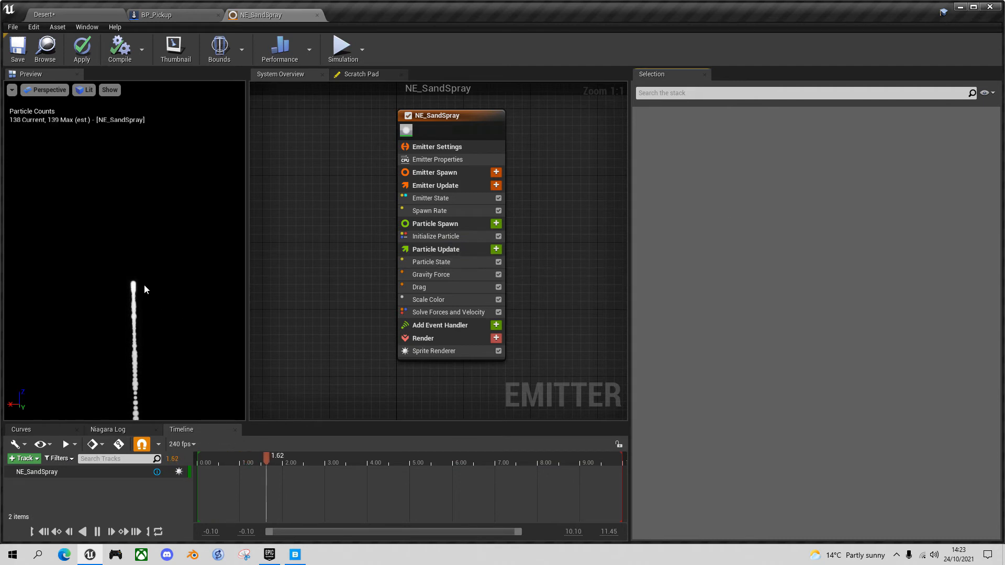
# - Add a Box Location module to the Particle Spawn group
pyautogui.click(445, 238)
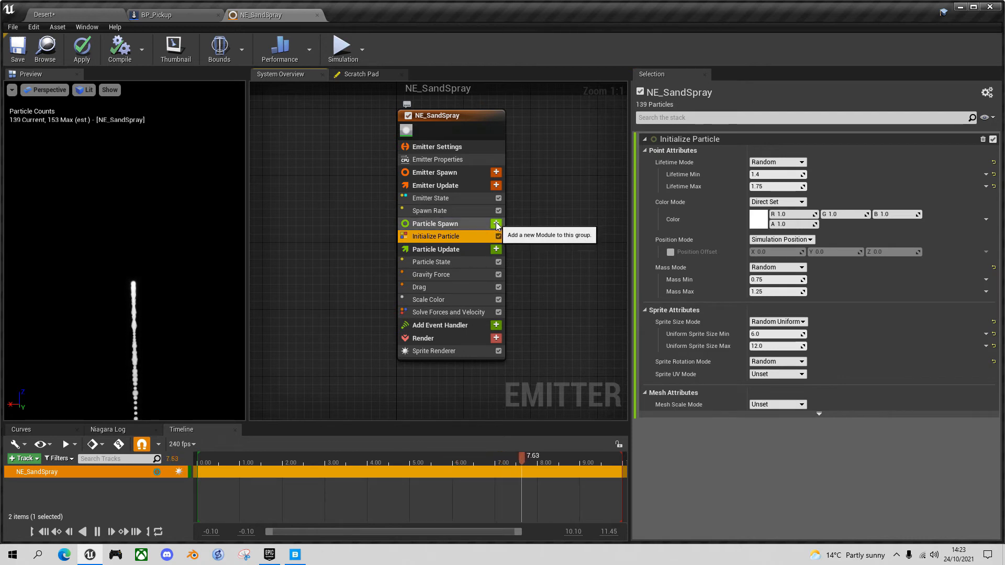
pyautogui.click(495, 224)
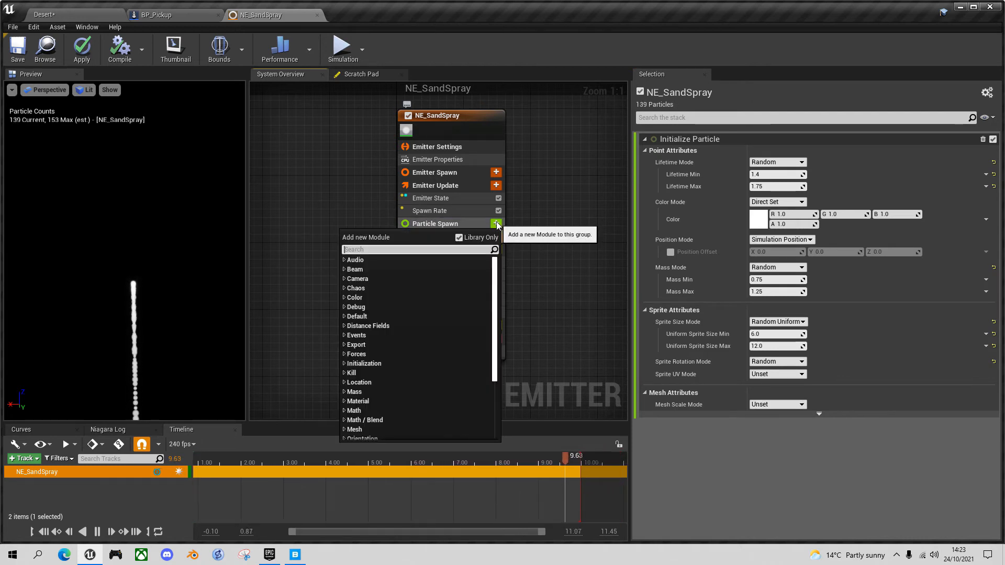
pyautogui.write('box')
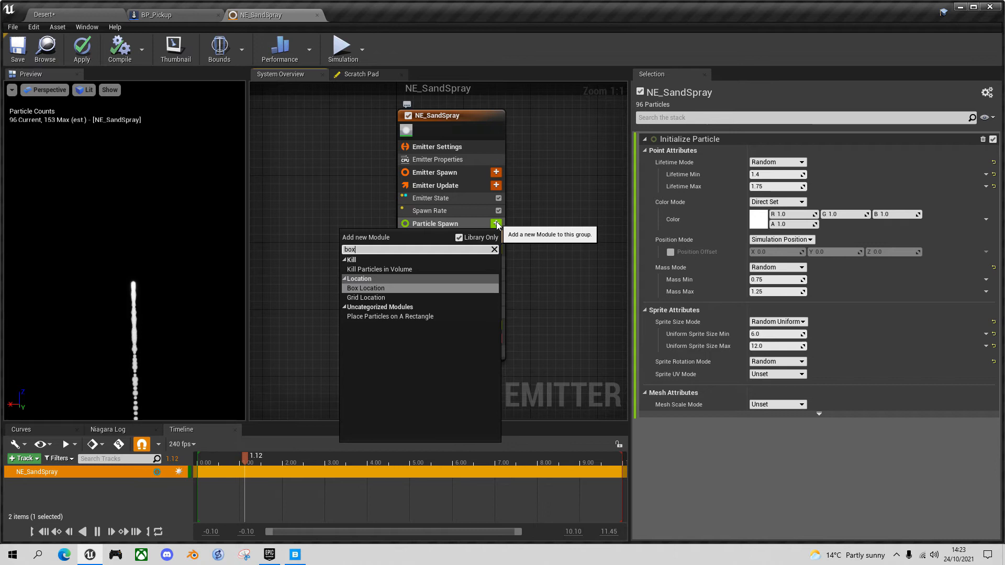
pyautogui.click(408, 288)
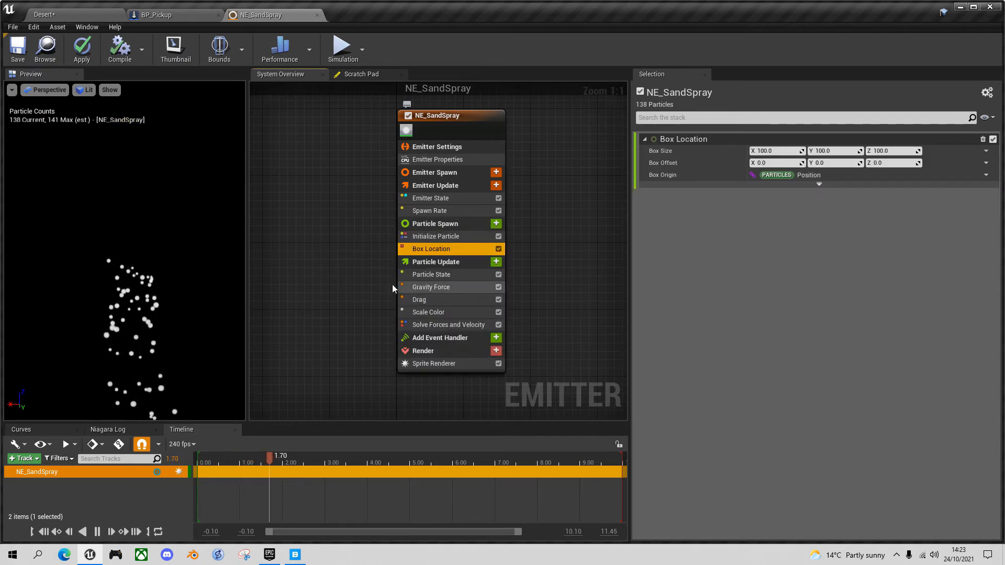
# - Set the Box Location size to X 160, Y 0 and Z 50, and check the spawn shape from several angles
pyautogui.click(777, 152)
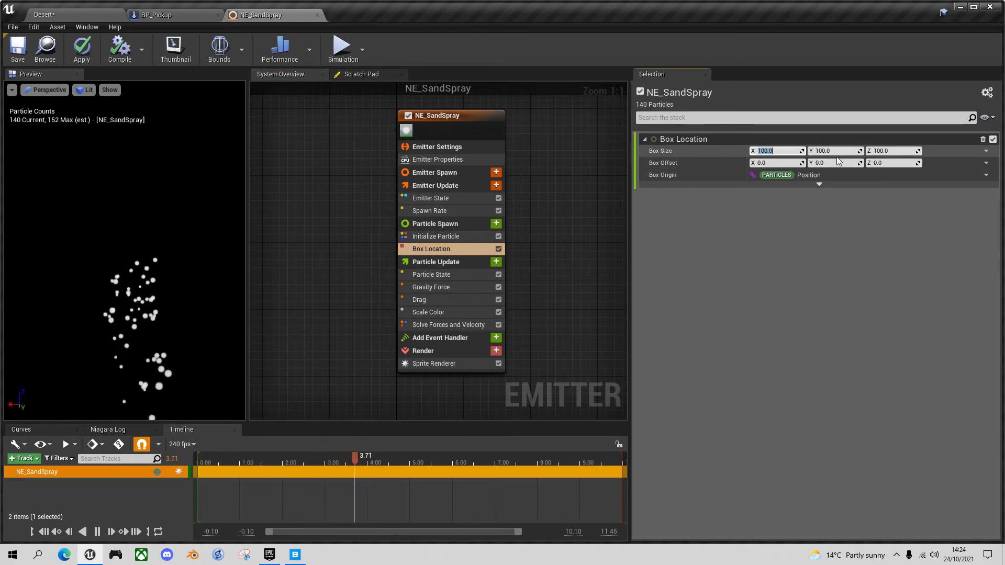
pyautogui.write('160')
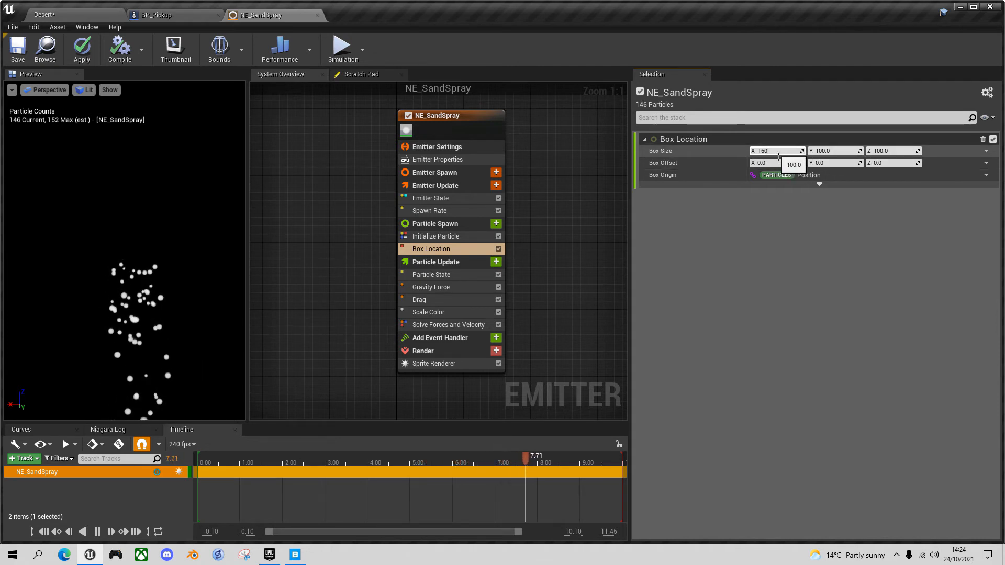
pyautogui.click(847, 157)
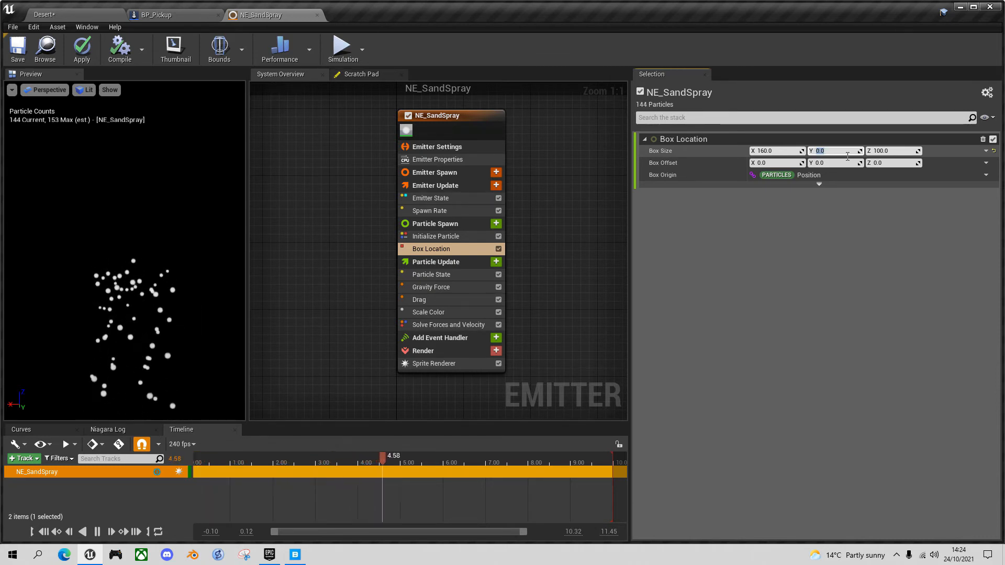
pyautogui.click(894, 153)
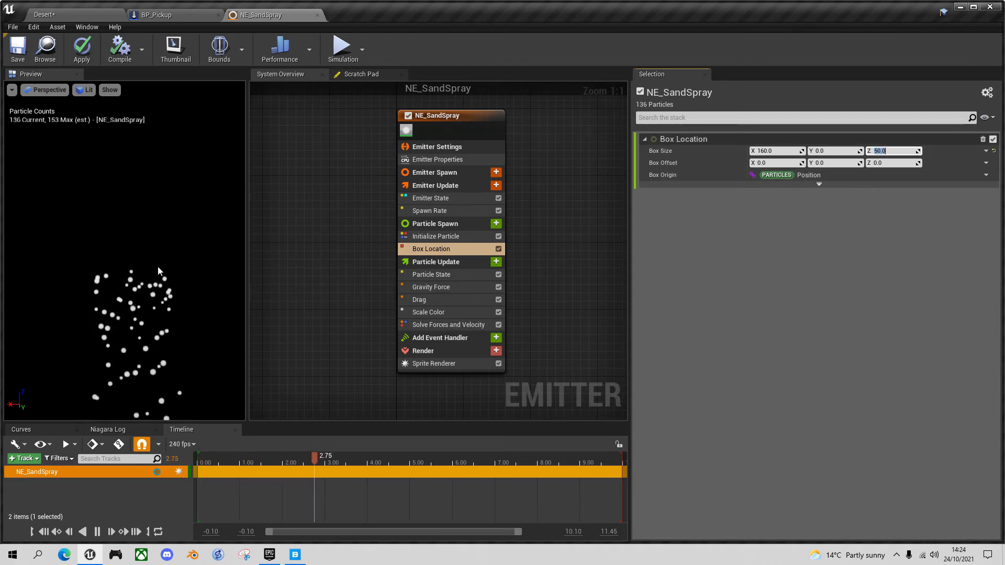
pyautogui.moveTo(178, 265); pyautogui.dragTo(157, 264)
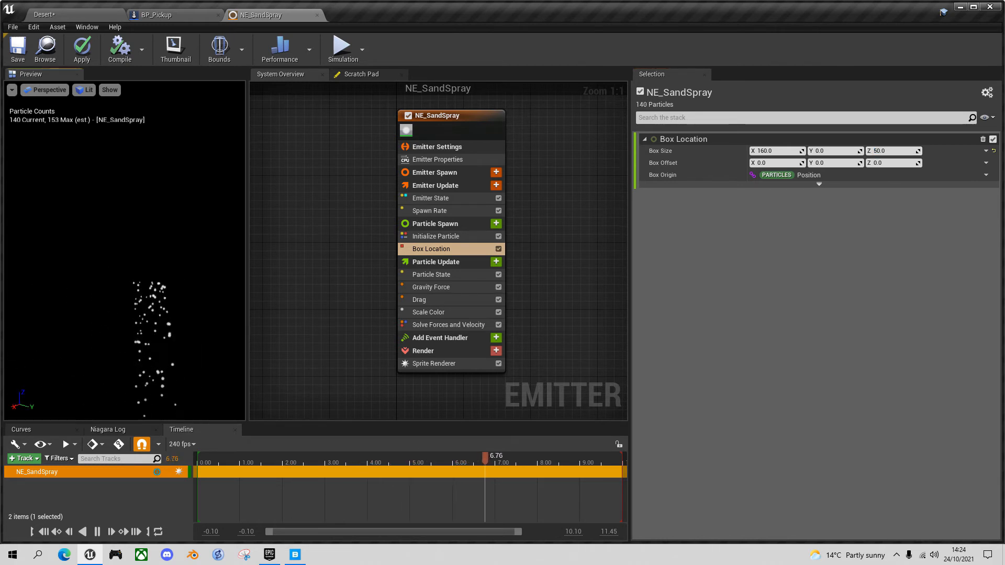
pyautogui.moveTo(157, 265); pyautogui.dragTo(209, 265)
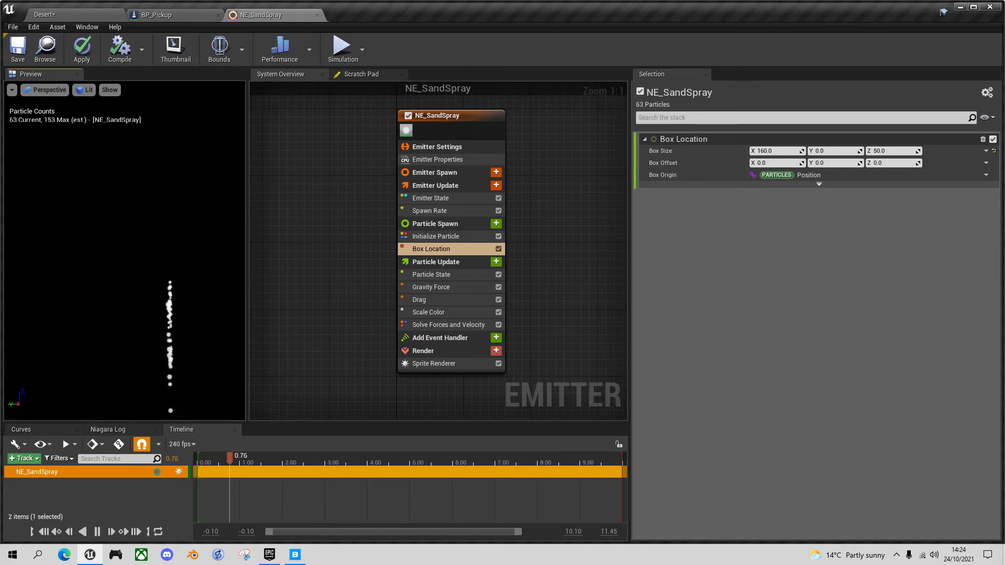
pyautogui.moveTo(137, 265); pyautogui.dragTo(198, 265)
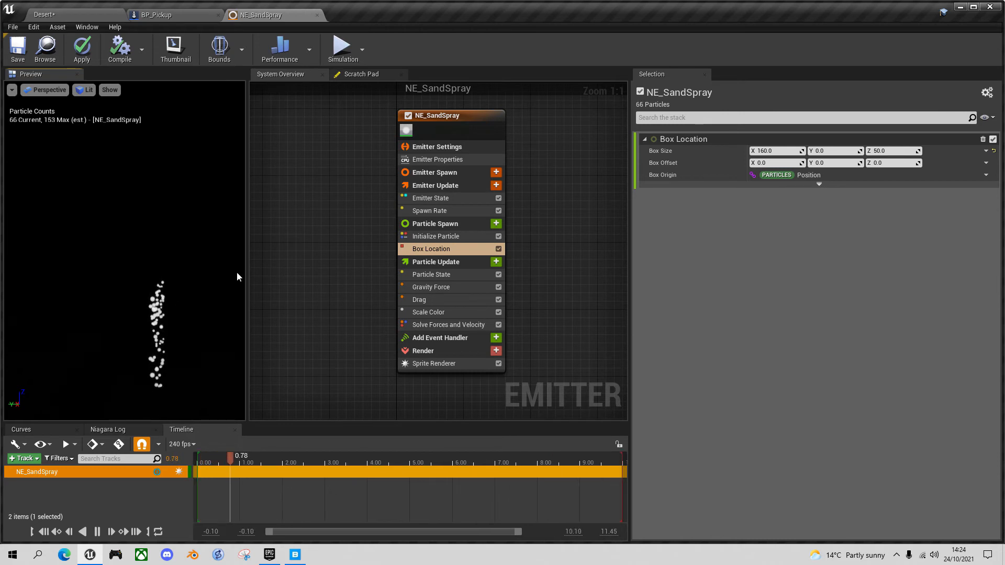
# - Add an Add Velocity module to the emitter's Particle Spawn group
pyautogui.click(495, 224)
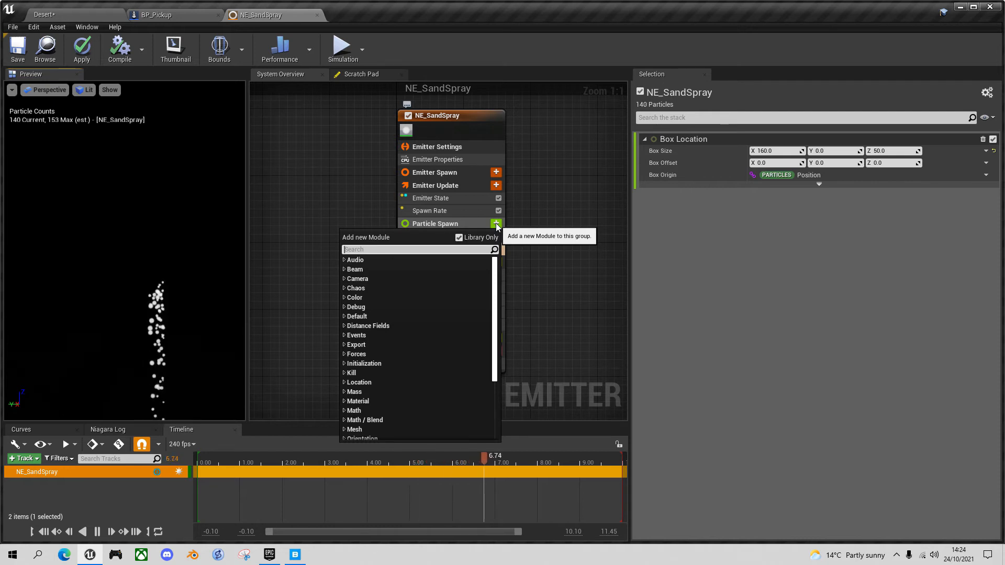
pyautogui.write('velo')
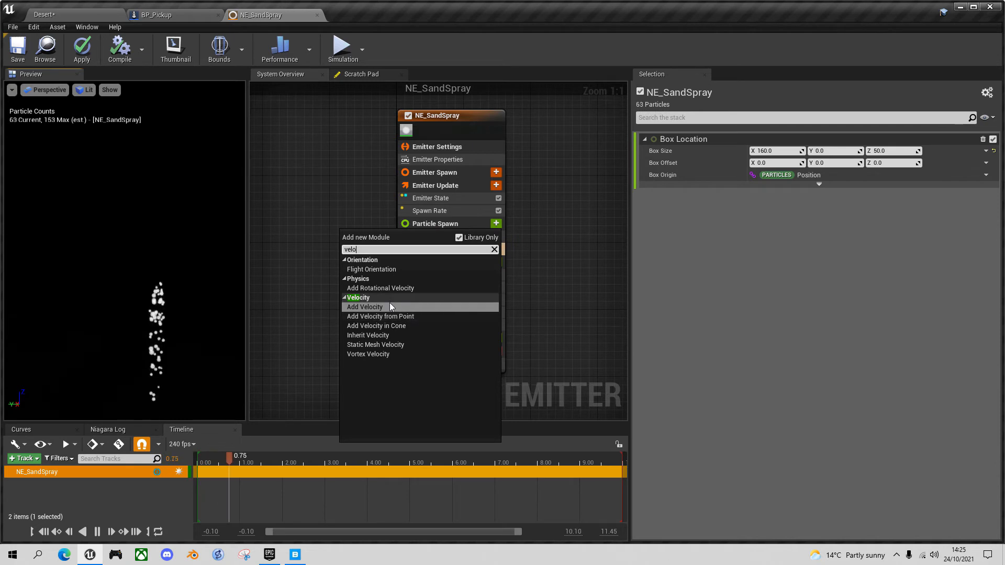
pyautogui.click(391, 307)
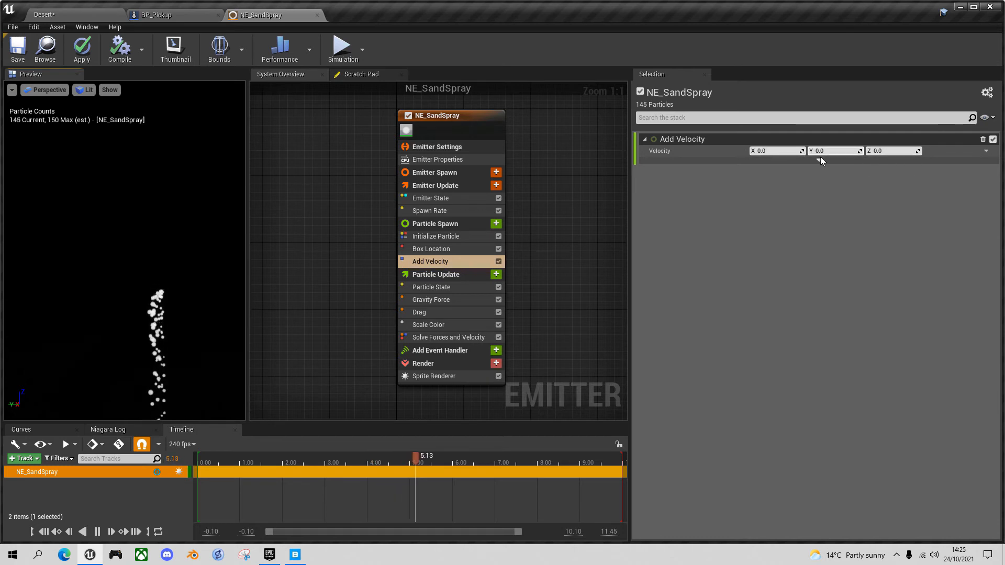
# - Drive the Add Velocity module's Velocity with a Random Range Vector dynamic input
pyautogui.click(986, 153)
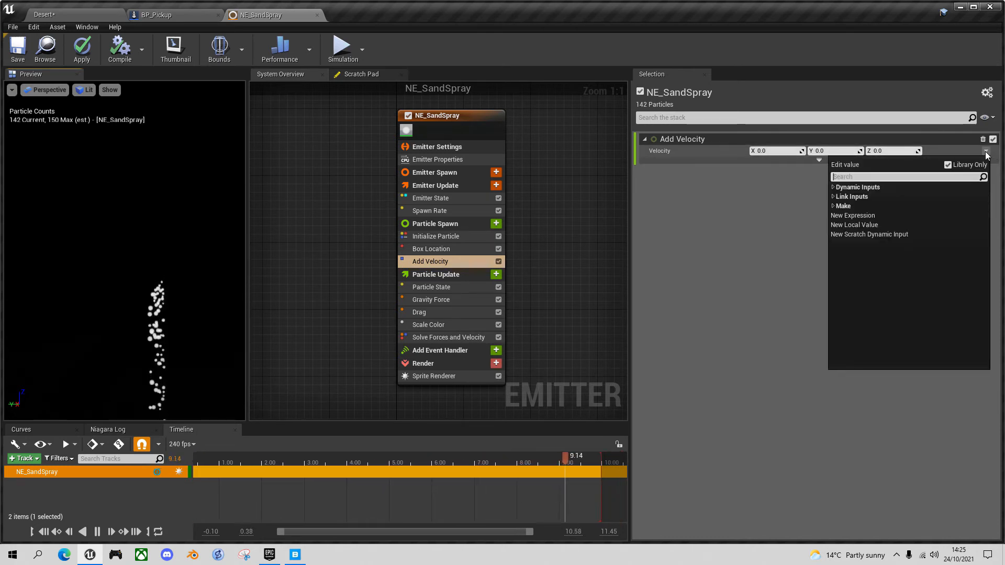
pyautogui.write('ma')
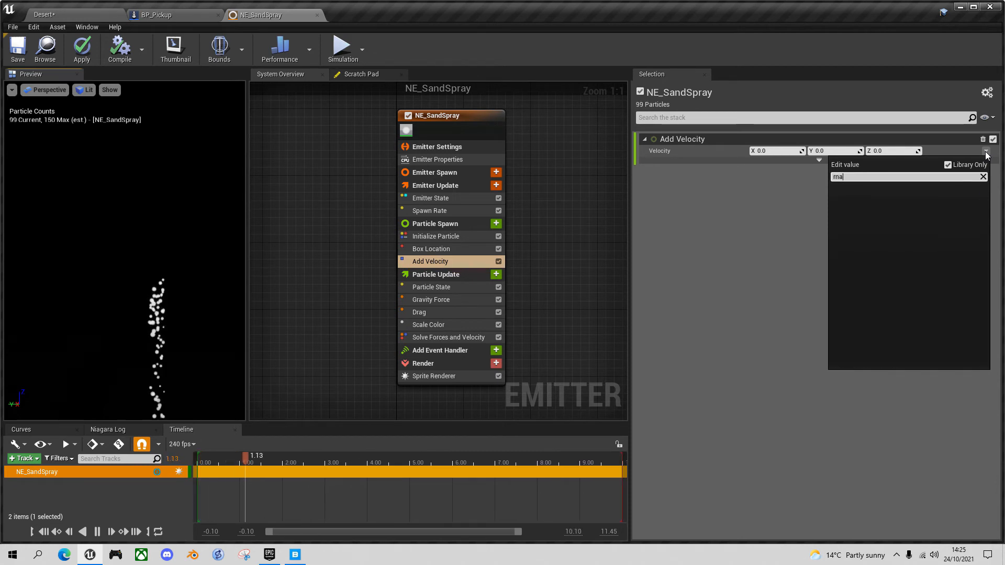
pyautogui.press('BackSpace')
pyautogui.press('BackSpace')
pyautogui.write('ando')
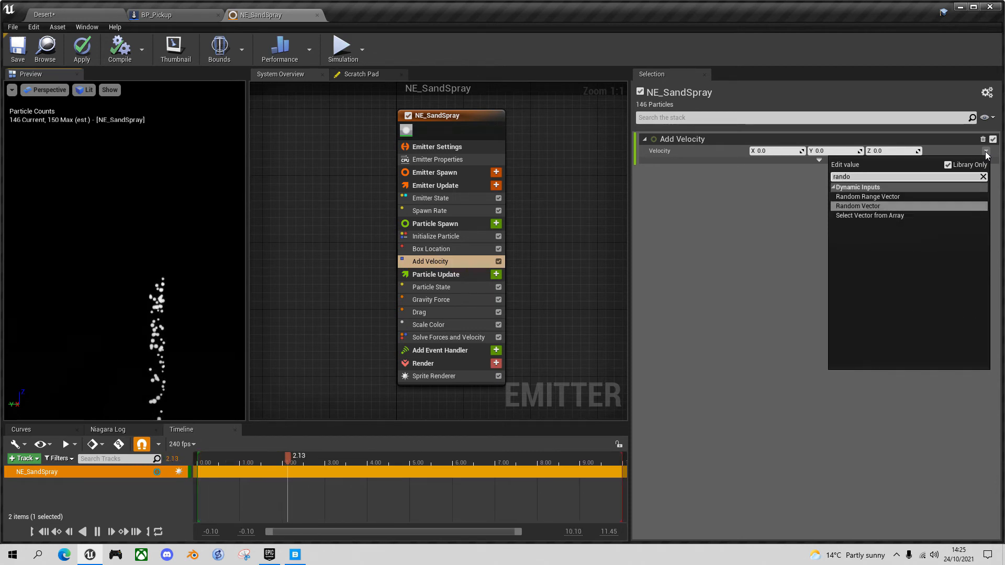
pyautogui.click(906, 196)
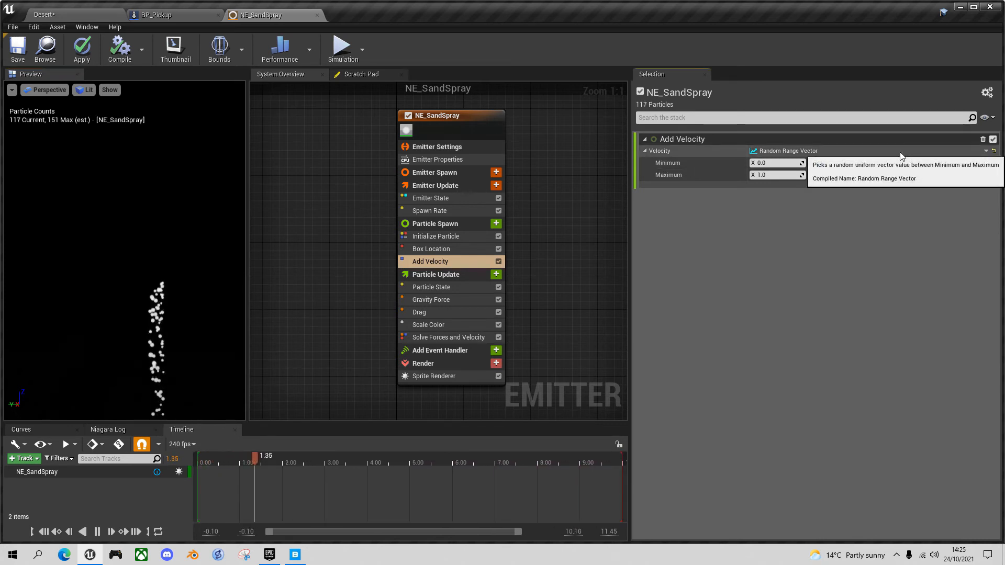
# - Set the random velocity range on Y to a minimum of 500 and a maximum of 1000
pyautogui.click(835, 163)
pyautogui.write('500')
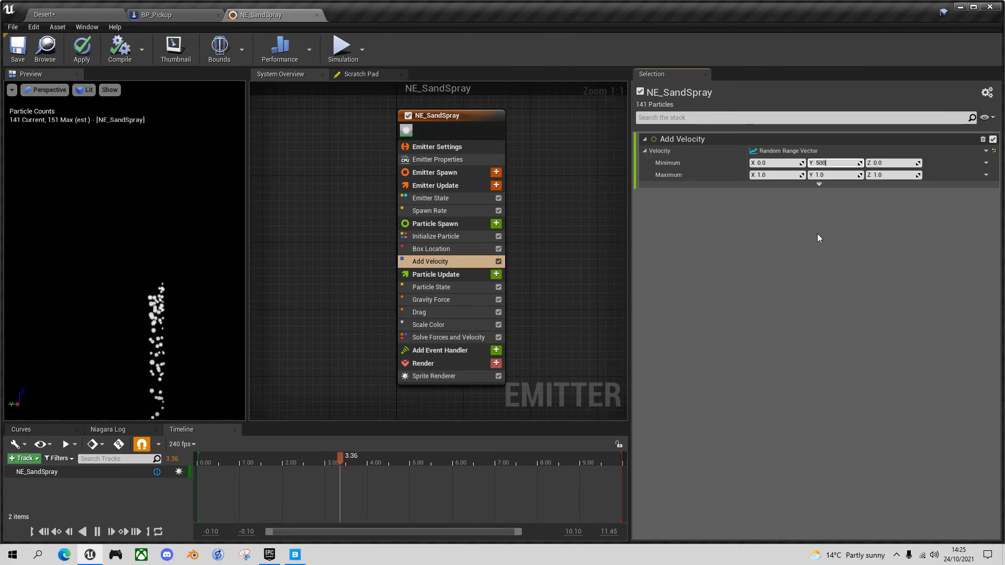
pyautogui.press('Return')
pyautogui.press('Tab')
pyautogui.press('Tab')
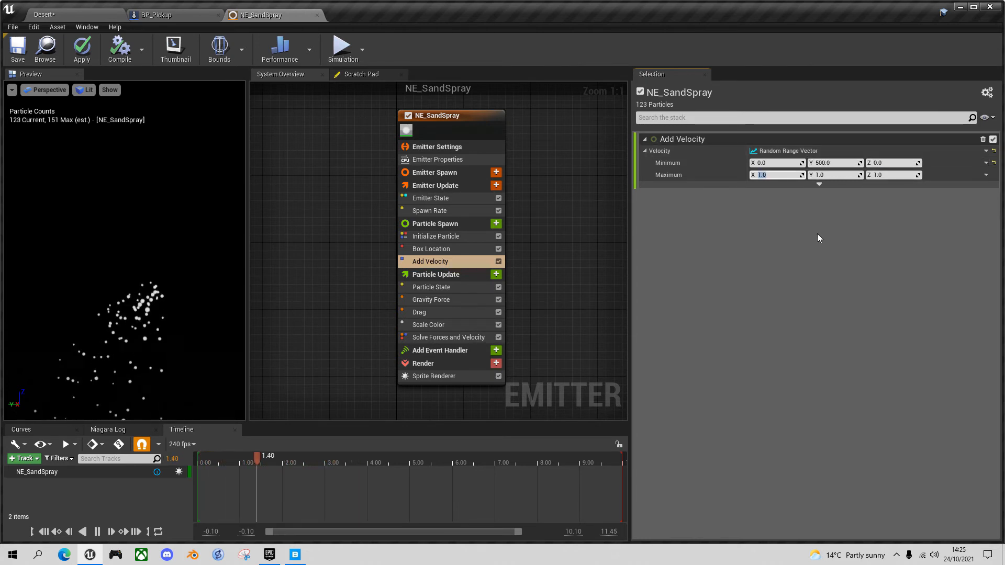
pyautogui.write('1000')
pyautogui.press('Return')
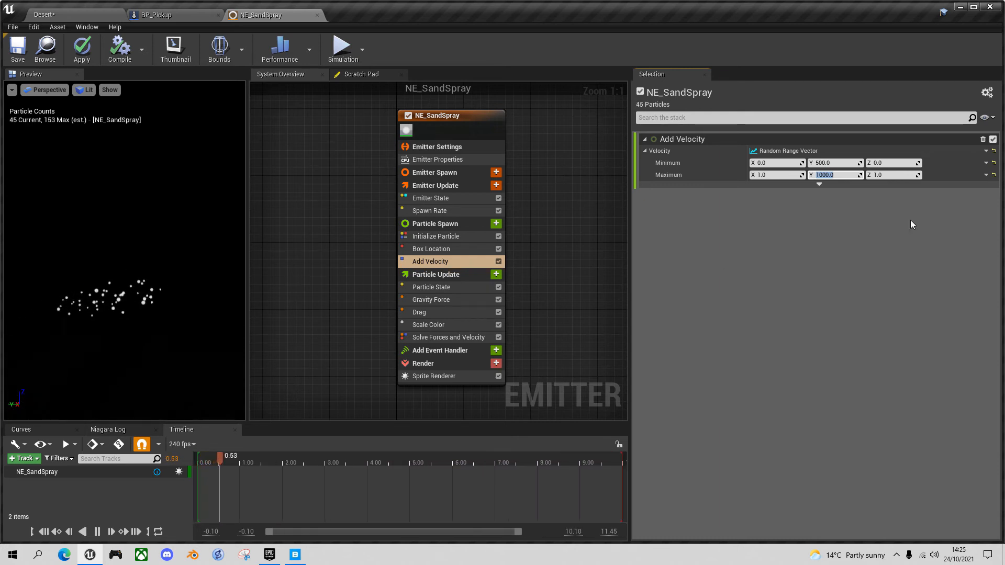
# - Set the random velocity range on Z to a minimum of 300 and a maximum of 500
pyautogui.click(900, 166)
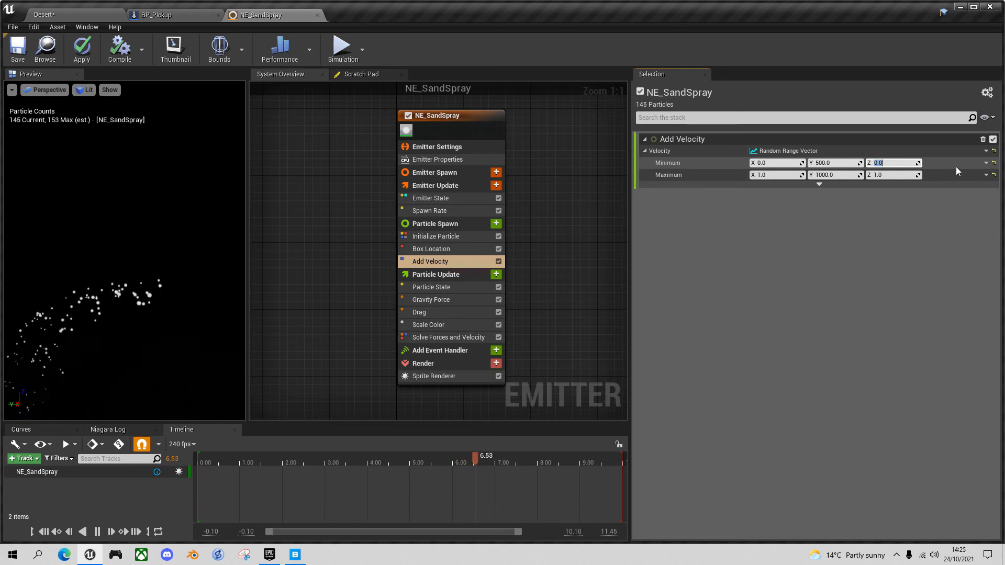
pyautogui.write('300')
pyautogui.click(899, 178)
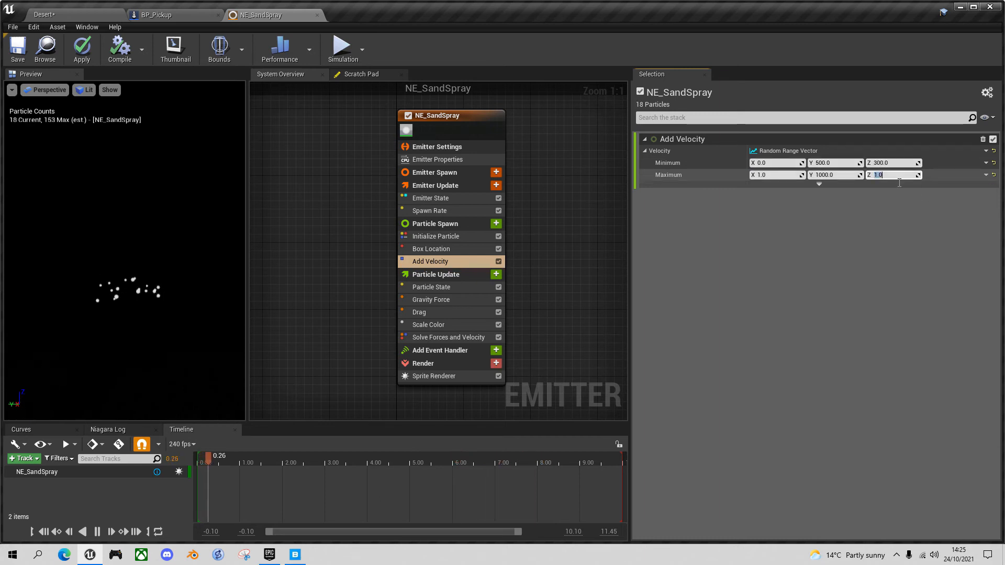
pyautogui.write('500')
pyautogui.press('Return')
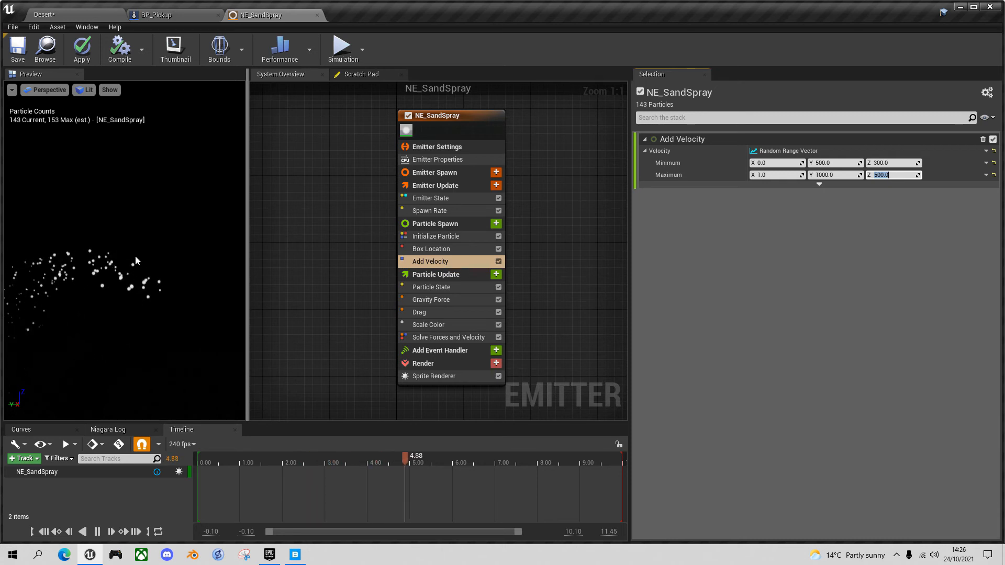
# - Set the random velocity range on X from -200 to 200 and check the spray in the preview
pyautogui.click(778, 163)
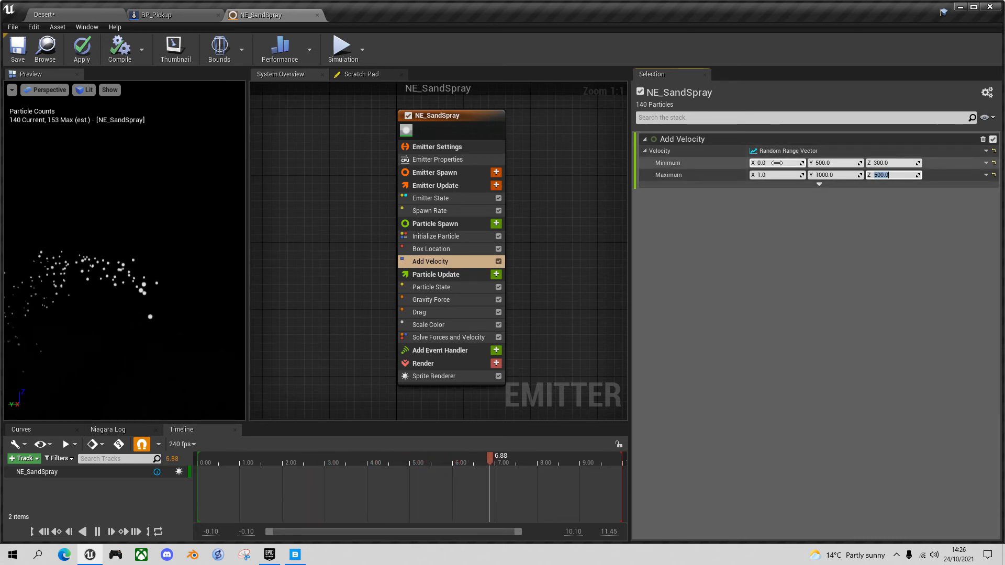
pyautogui.write('-')
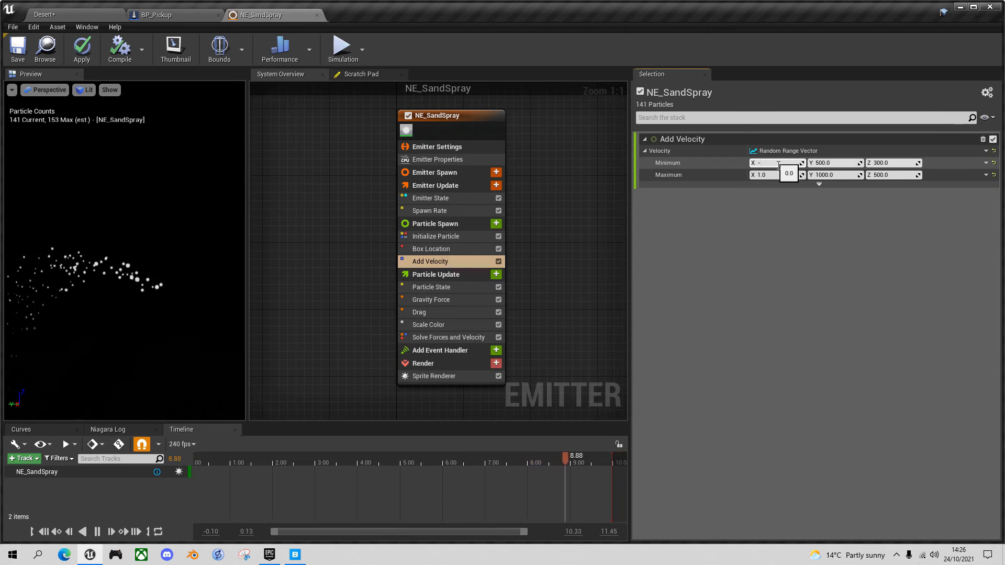
pyautogui.write('200')
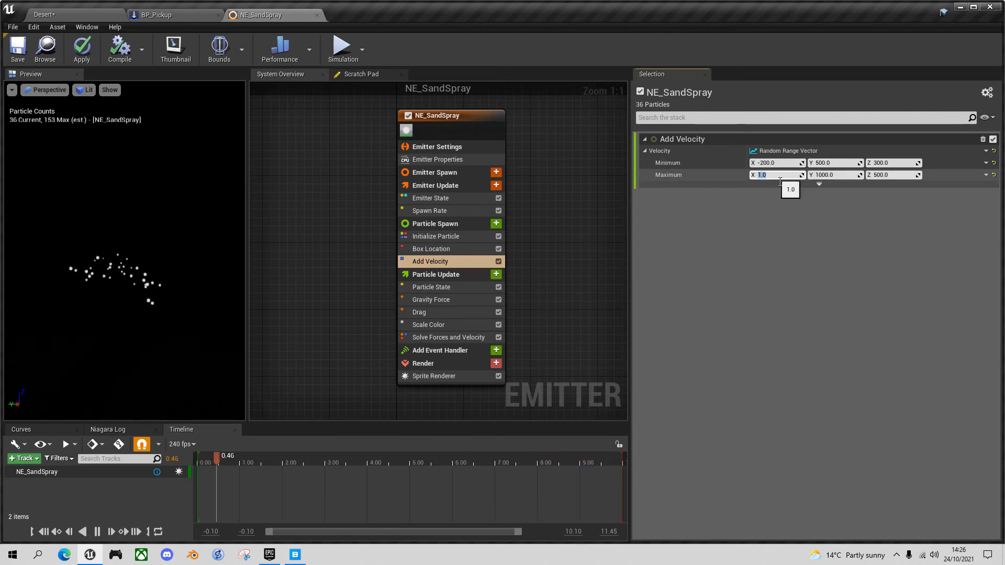
pyautogui.click(780, 178)
pyautogui.write('200')
pyautogui.press('Return')
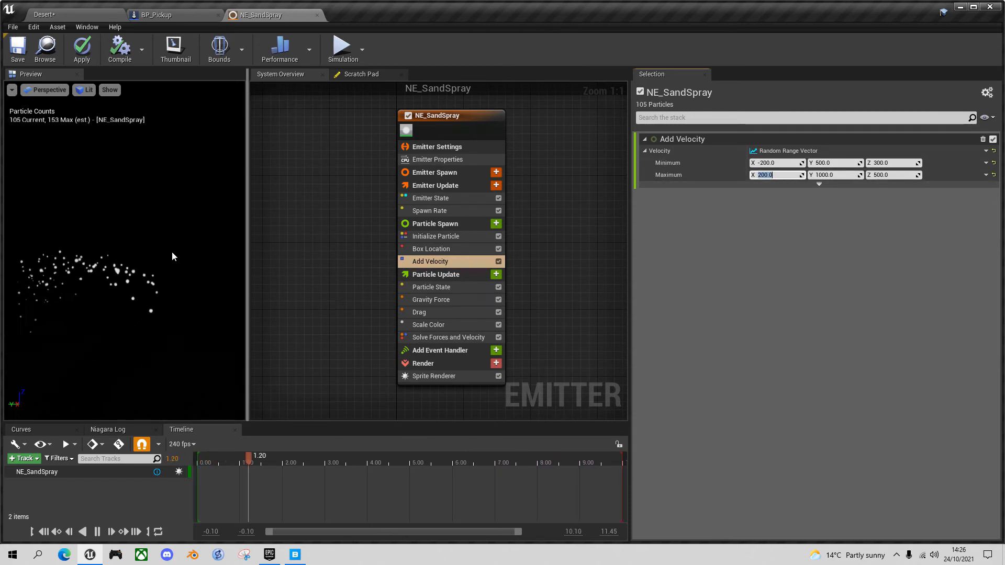
pyautogui.click(173, 256)
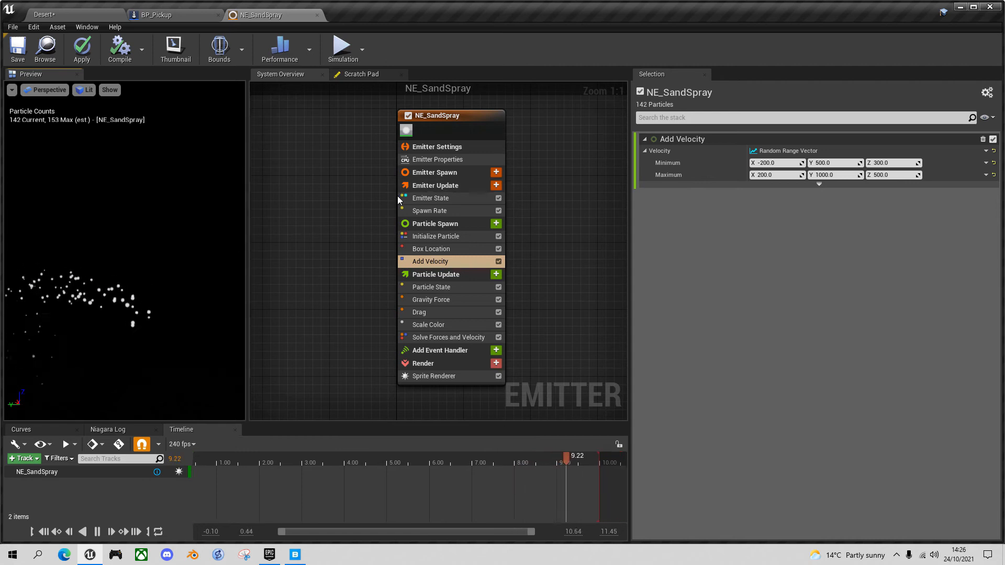
# - Set the particle color in the Initialize Particle module to the linear hex value 020100FF
pyautogui.click(444, 237)
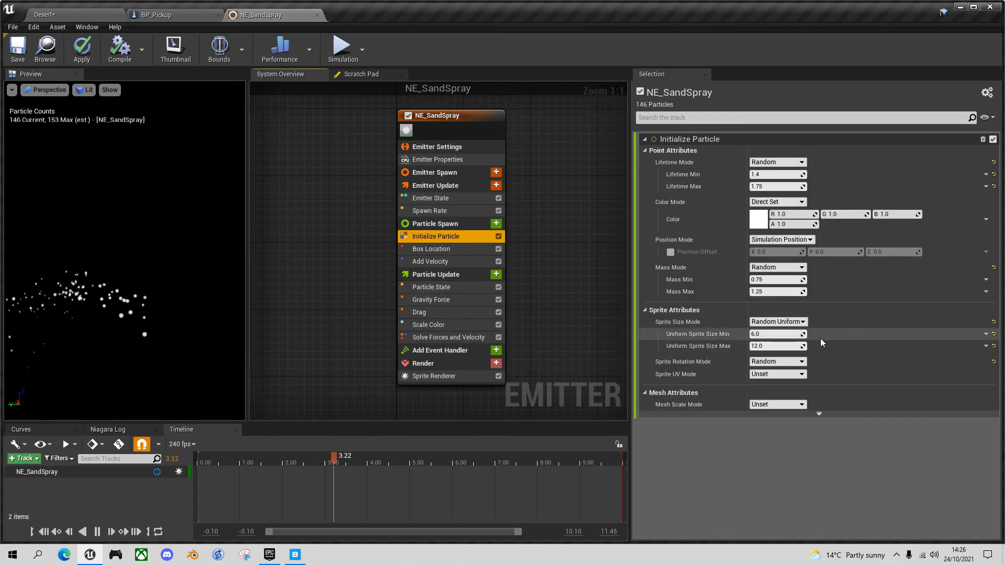
pyautogui.click(759, 221)
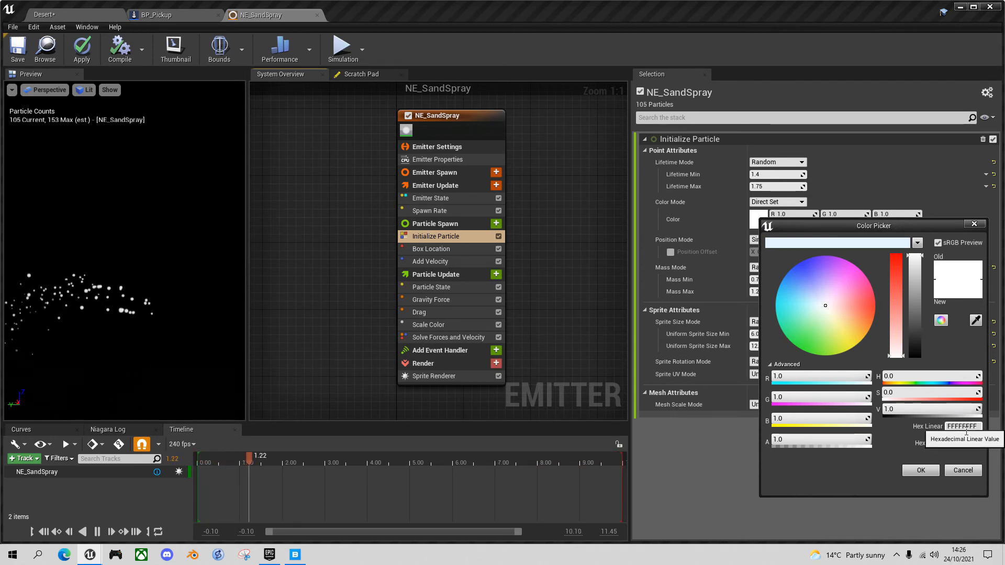
pyautogui.click(979, 429)
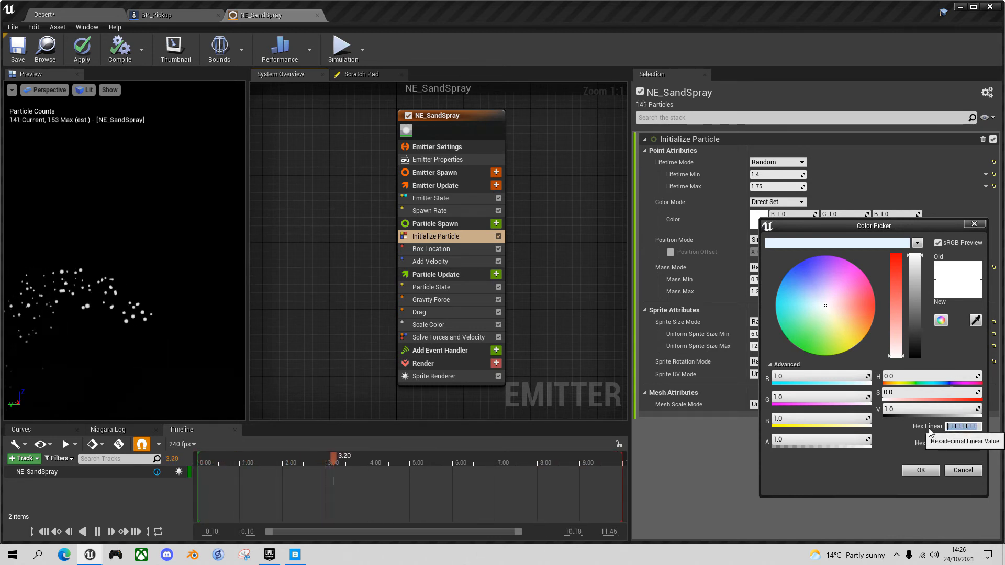
pyautogui.write('020')
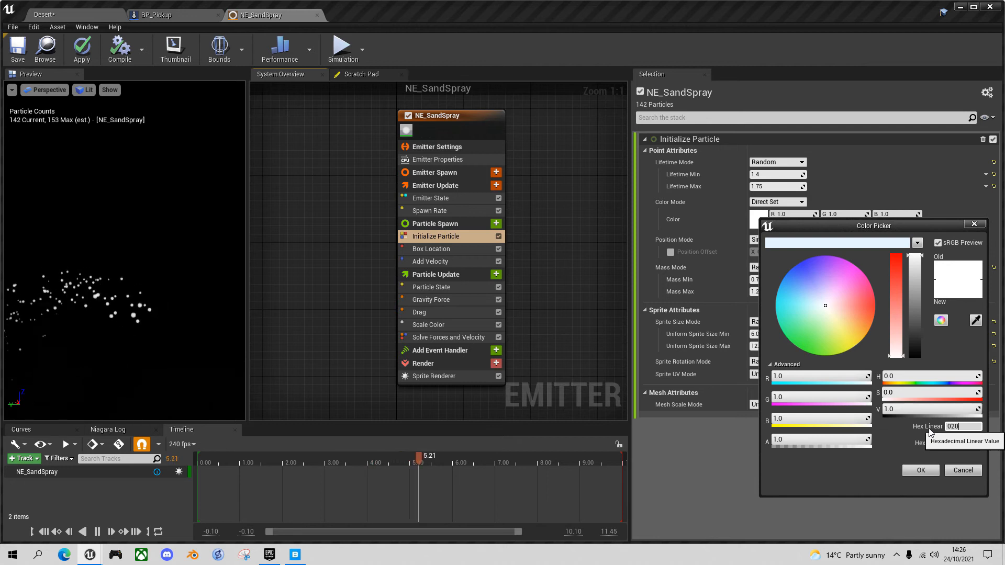
pyautogui.write('100FF')
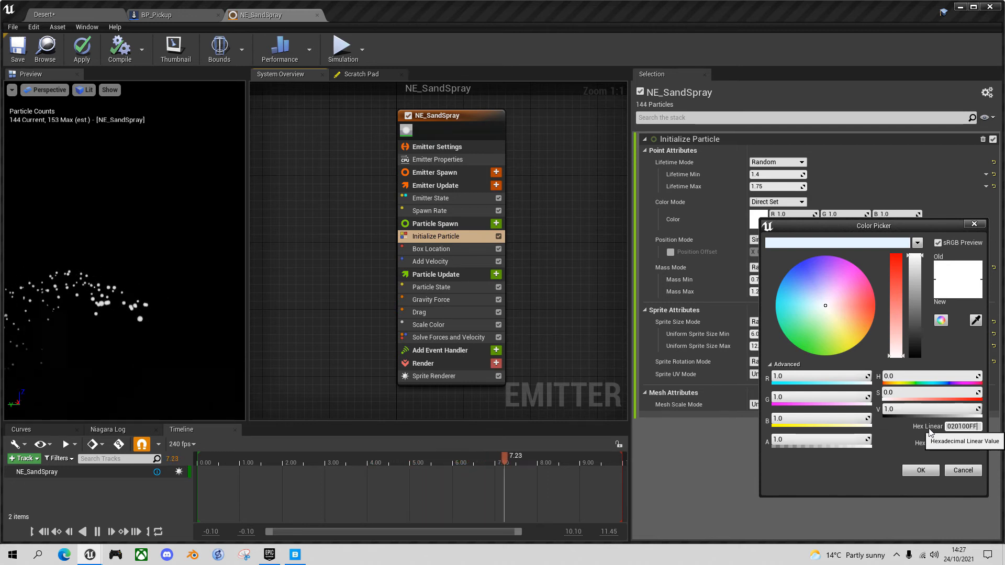
pyautogui.press('Return')
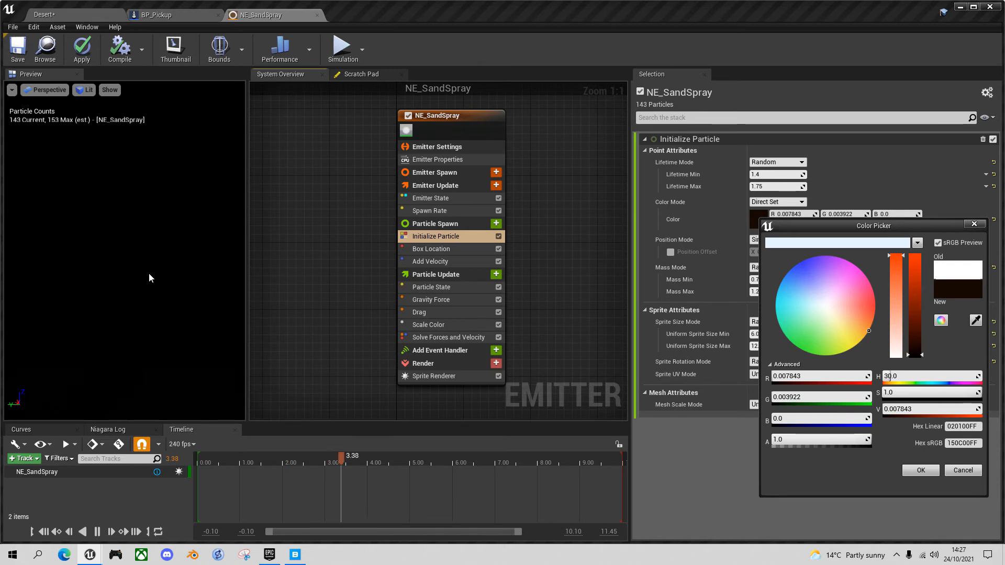
pyautogui.click(922, 470)
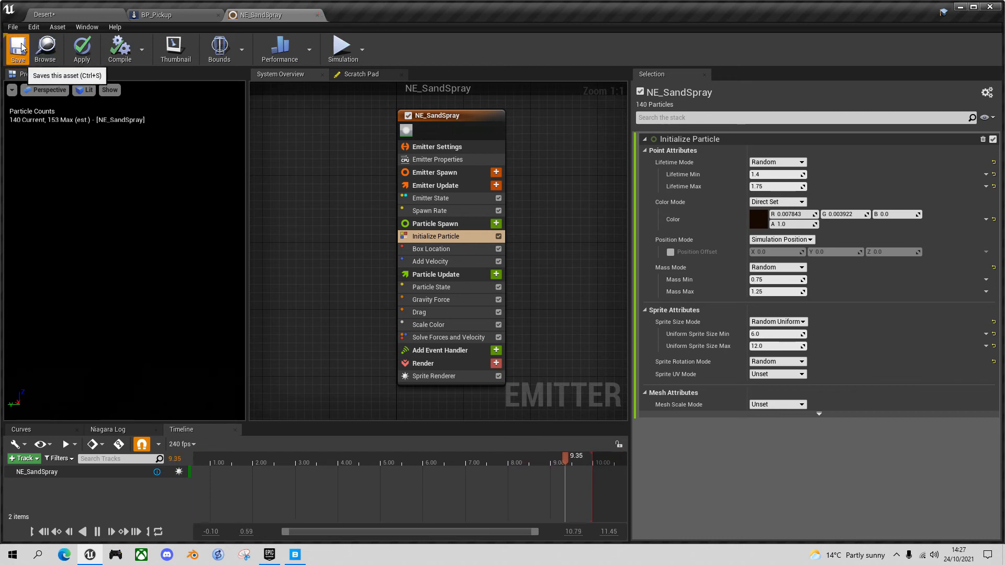
# - Close the NE_SandSpray emitter, applying the changes to the original emitter, and return to the Desert level
pyautogui.click(317, 15)
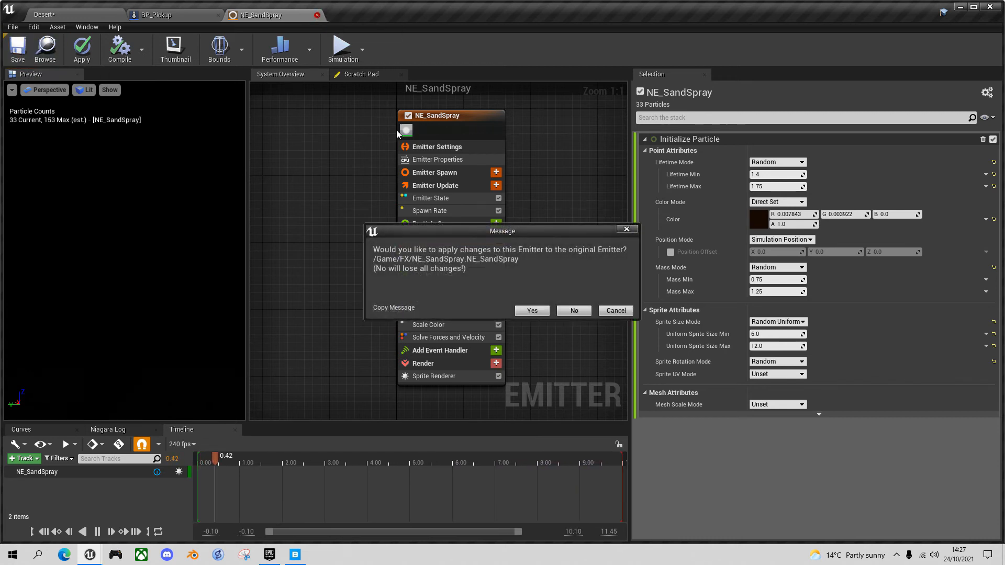
pyautogui.click(530, 311)
pyautogui.click(84, 16)
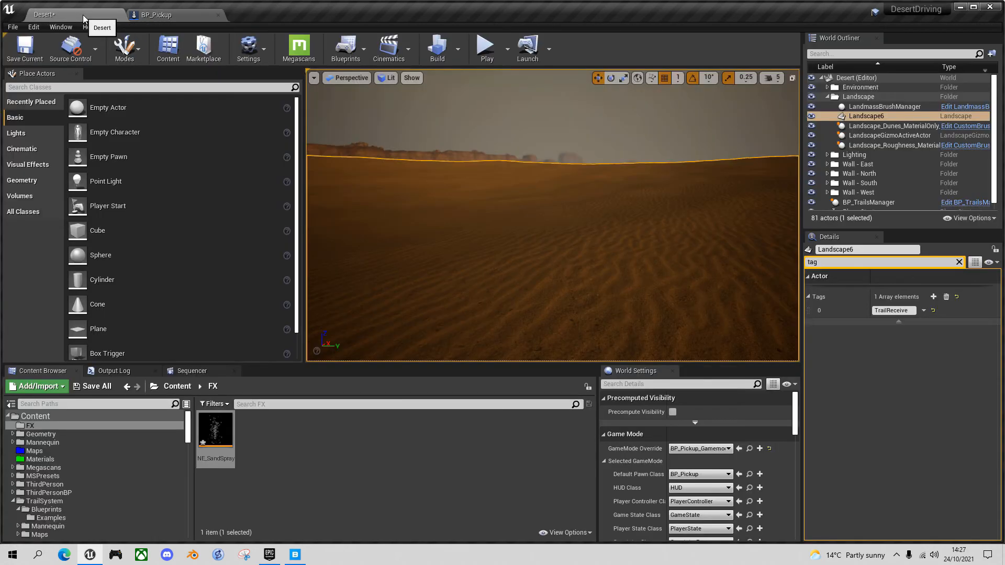
# - Create a Niagara System in the FX folder from the NE_SandSpray emitter and name it NS_SandSpray
pyautogui.rightClick(259, 435)
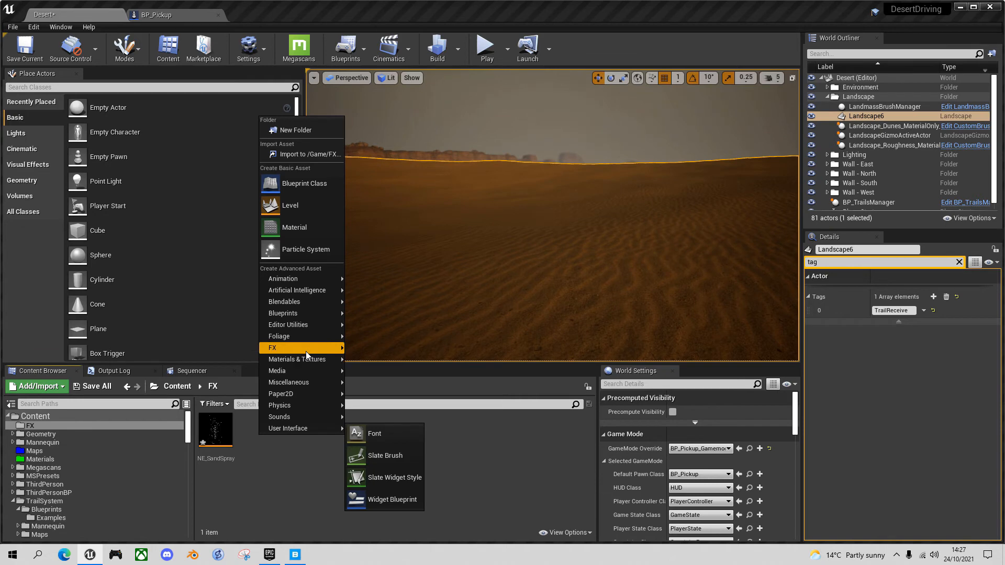
pyautogui.moveTo(305, 351)
pyautogui.click(395, 511)
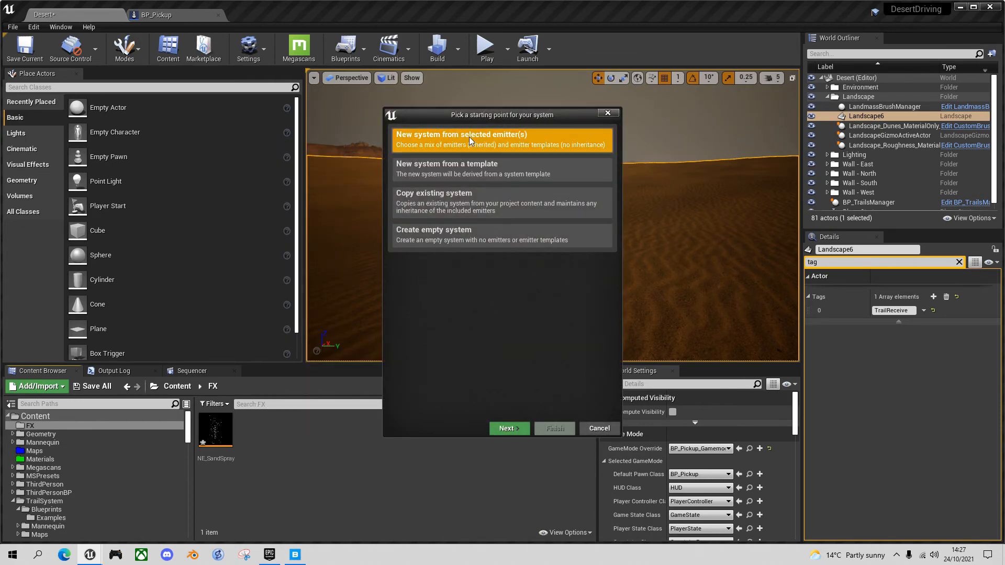
pyautogui.click(506, 428)
pyautogui.scroll(-5, 499, 322)
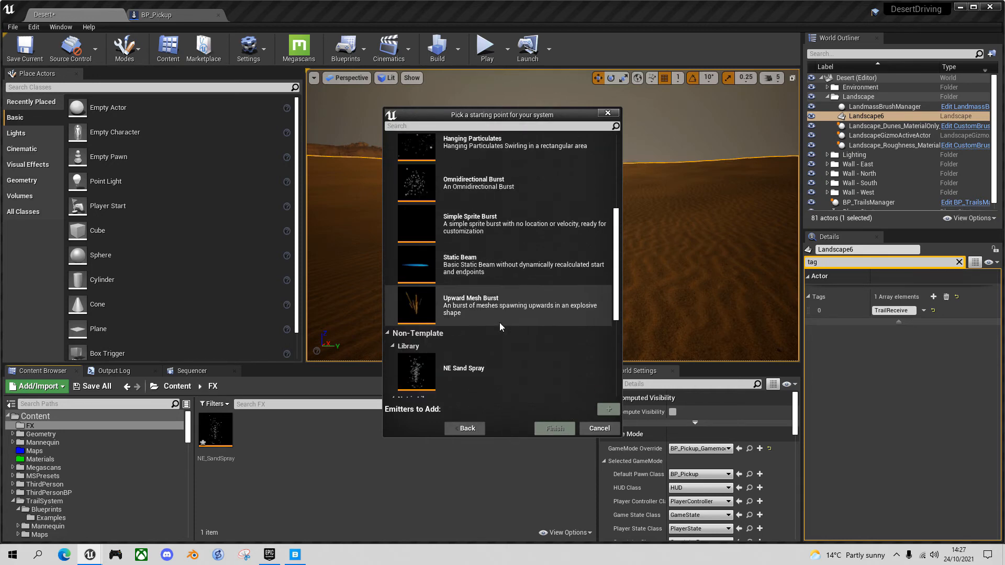
pyautogui.scroll(-2, 499, 326)
pyautogui.click(469, 302)
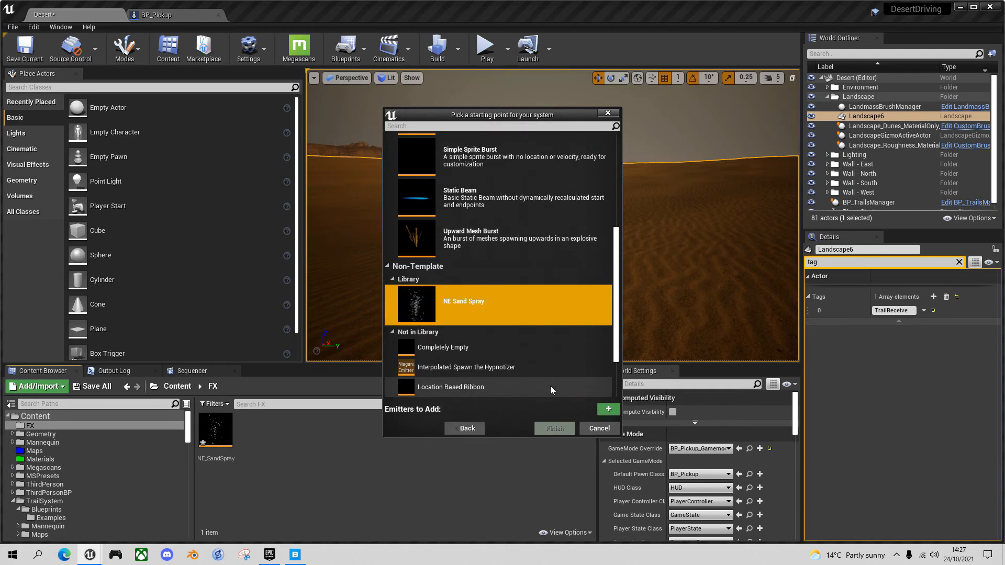
pyautogui.click(617, 409)
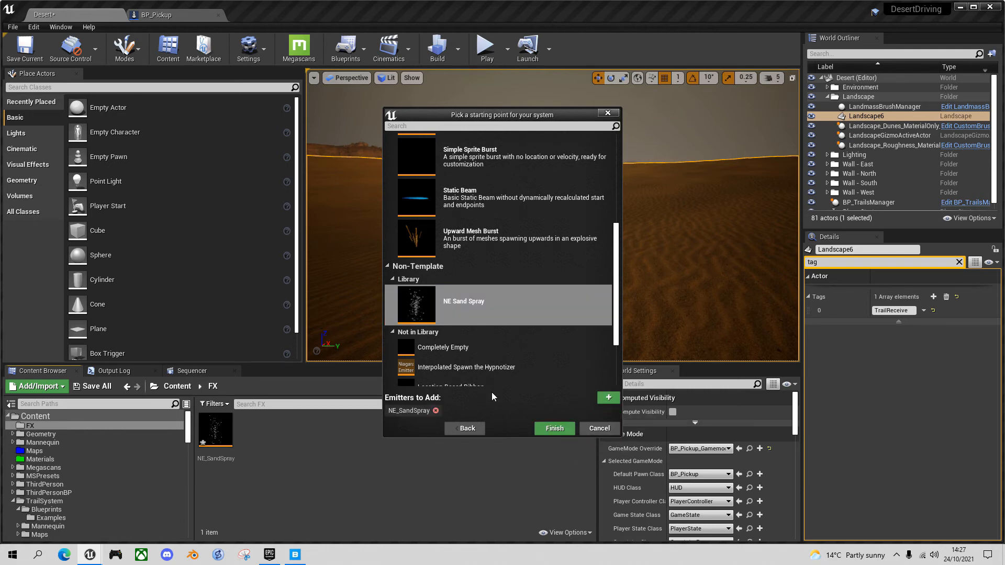
pyautogui.click(547, 427)
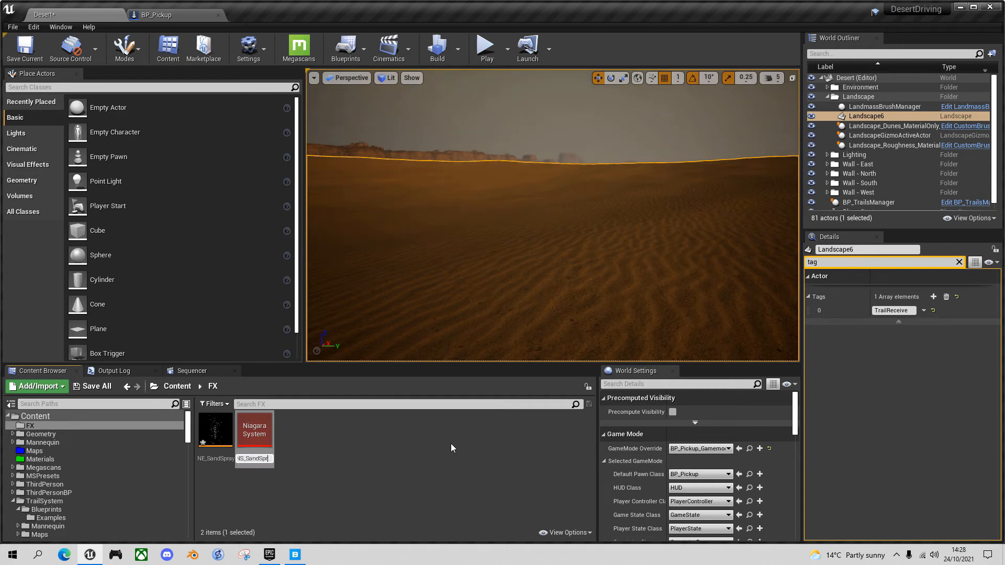
pyautogui.press('Return')
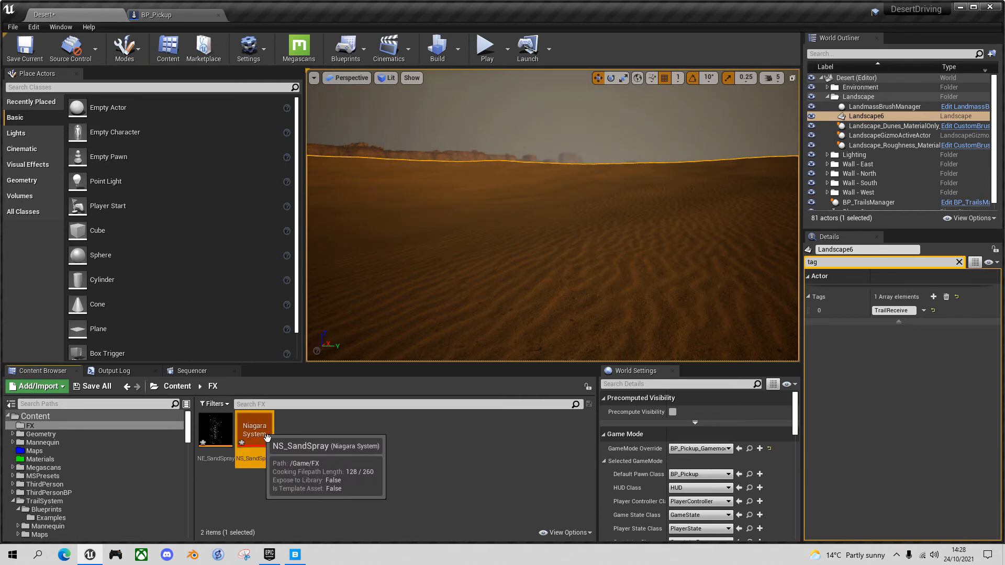
# - Add a Niagara Particle System component using NS_SandSpray under the Mesh in BP_Pickup and name it e
pyautogui.click(170, 17)
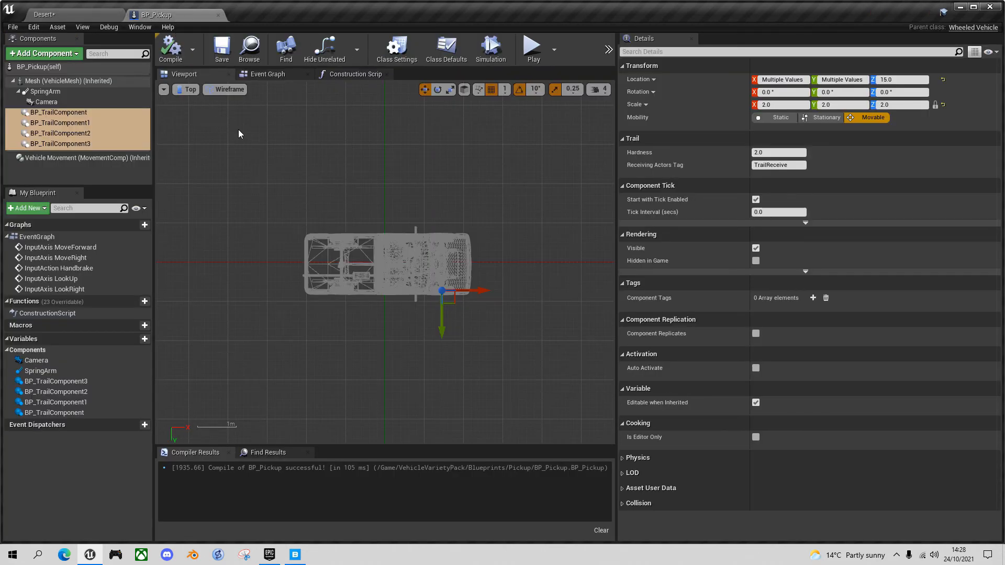
pyautogui.click(52, 81)
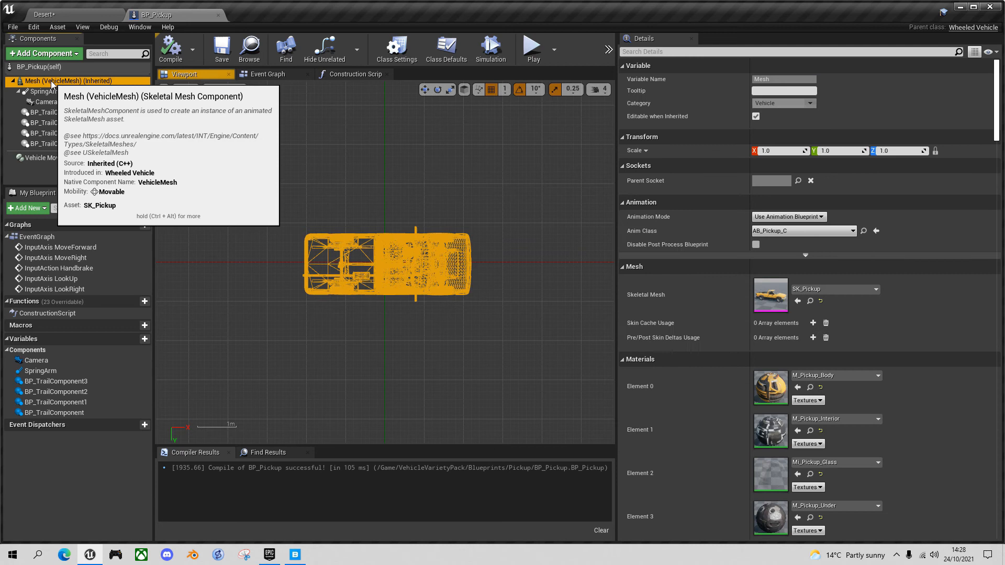
pyautogui.click(77, 54)
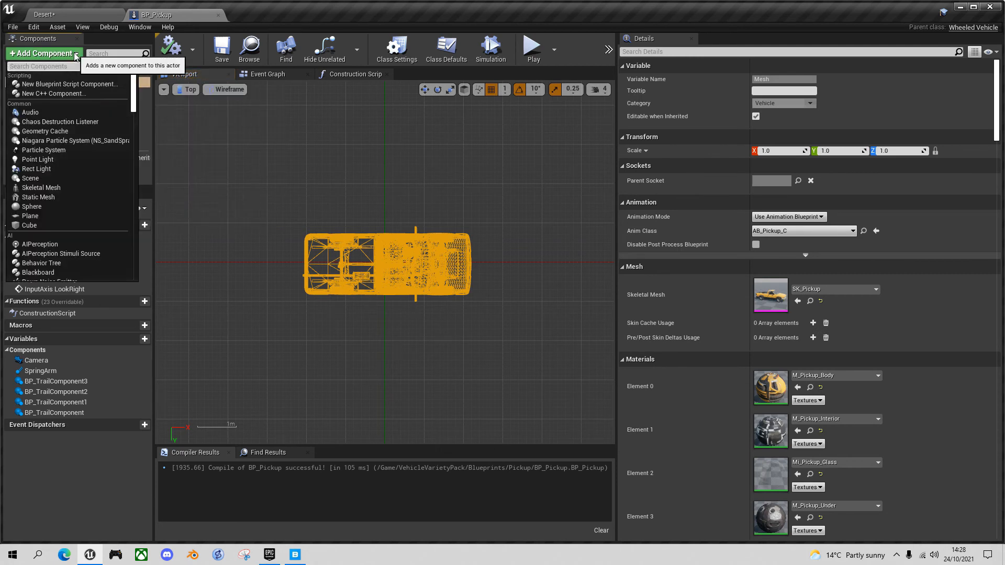
pyautogui.write('niag')
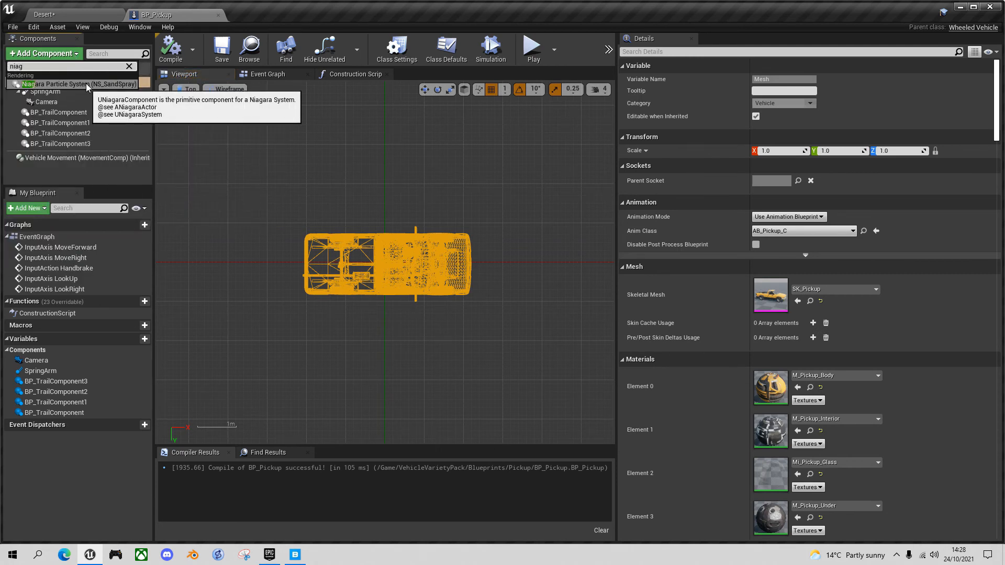
pyautogui.click(70, 83)
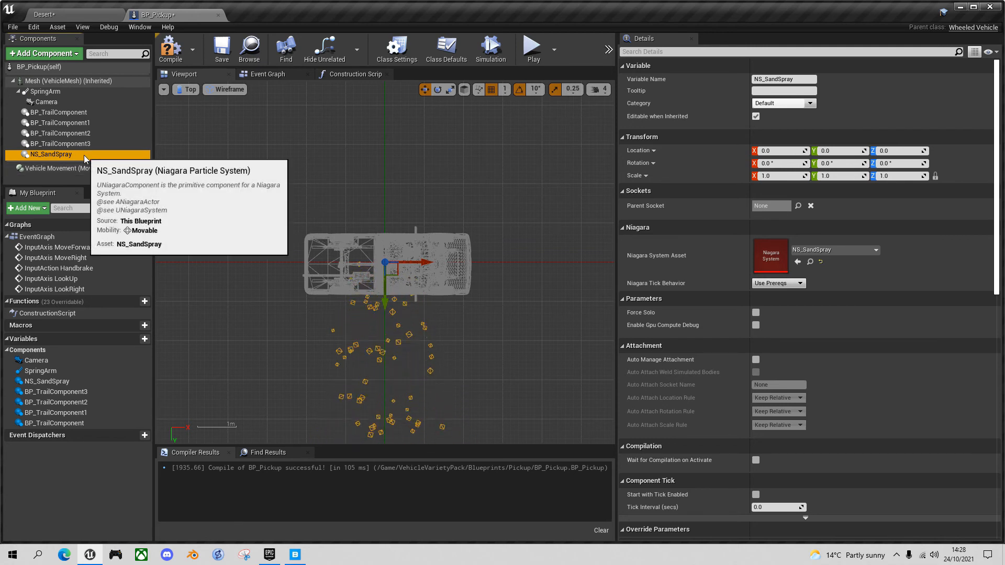
pyautogui.press('F2')
pyautogui.write('e')
pyautogui.press('Return')
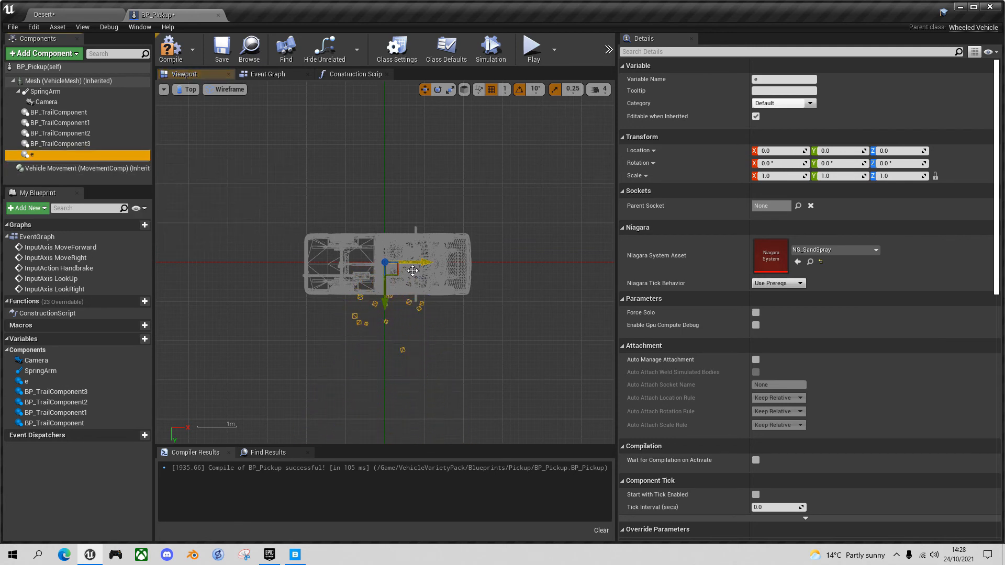
# - Rotate the sand spray component 90° about Z so it emits behind the pickup
pyautogui.click(383, 301)
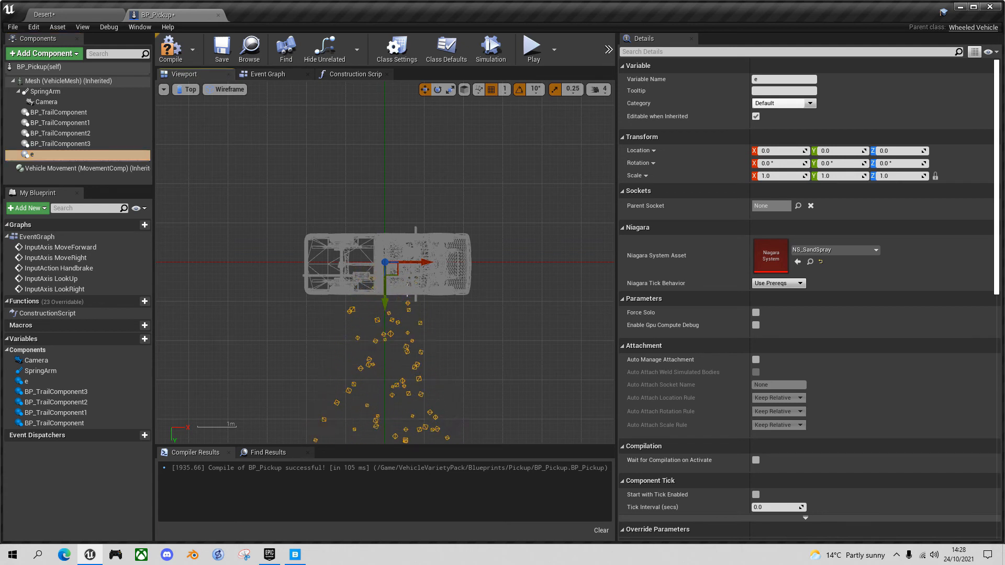
pyautogui.press('e')
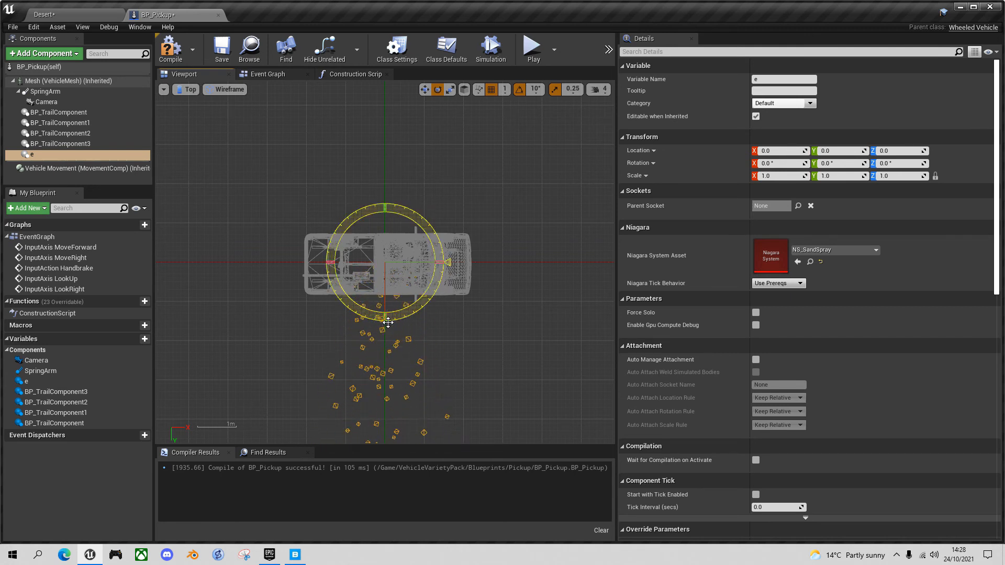
pyautogui.moveTo(434, 306); pyautogui.dragTo(453, 289)
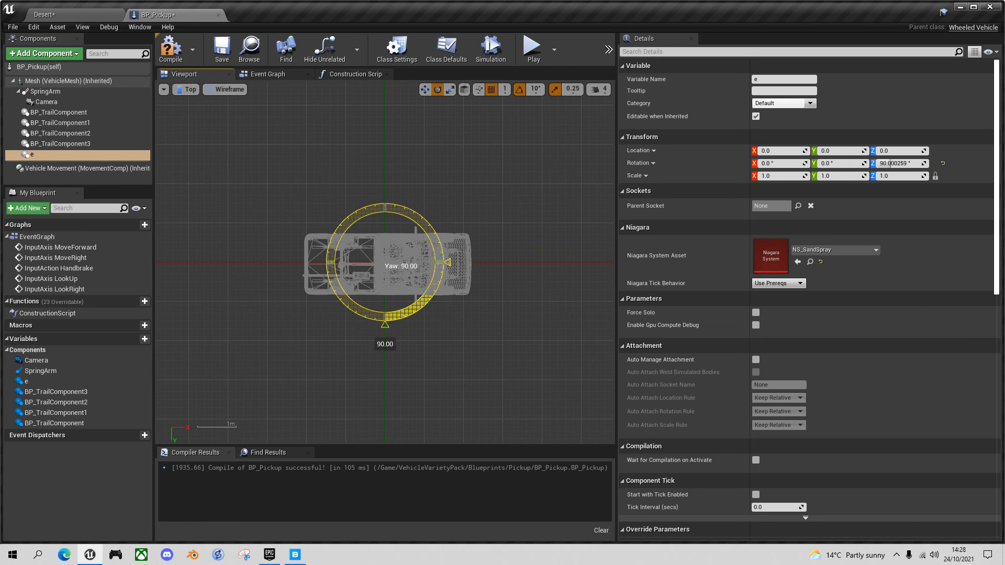
pyautogui.moveTo(403, 350); pyautogui.dragTo(399, 355)
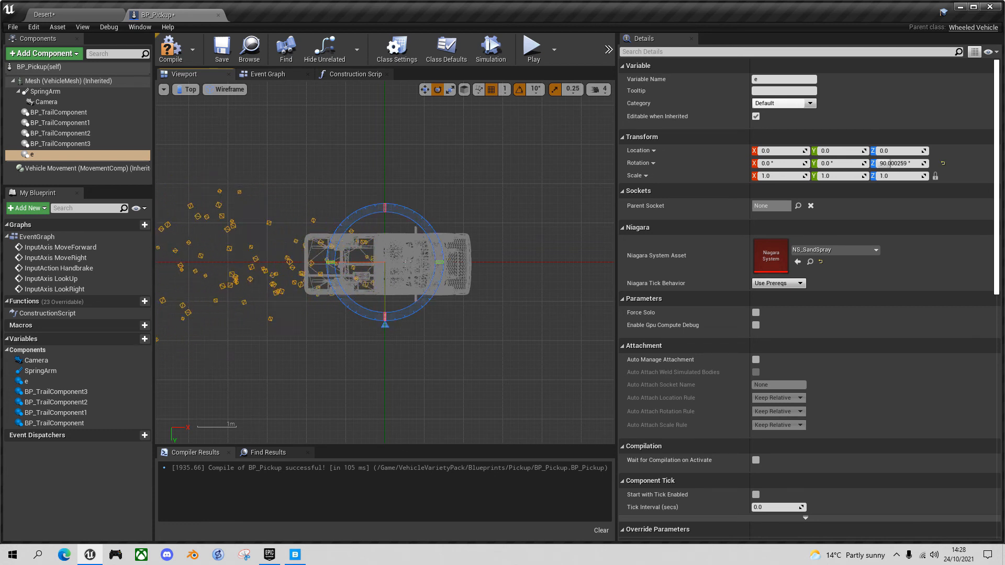
# - Move the sand spray component to the pickup's rear bumper, at about X -201 and Z 38
pyautogui.press('w')
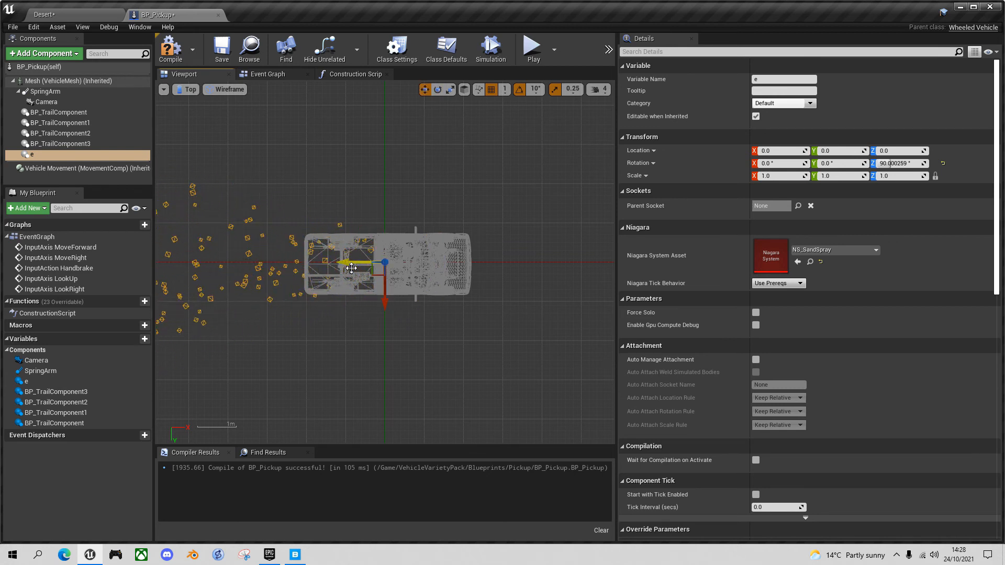
pyautogui.moveTo(352, 268); pyautogui.dragTo(279, 264)
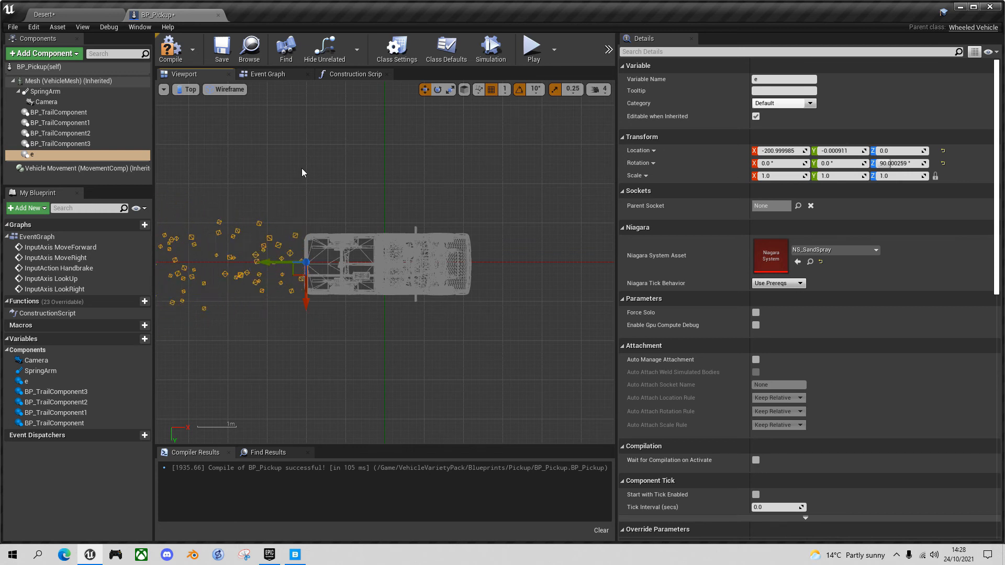
pyautogui.click(187, 89)
pyautogui.click(202, 143)
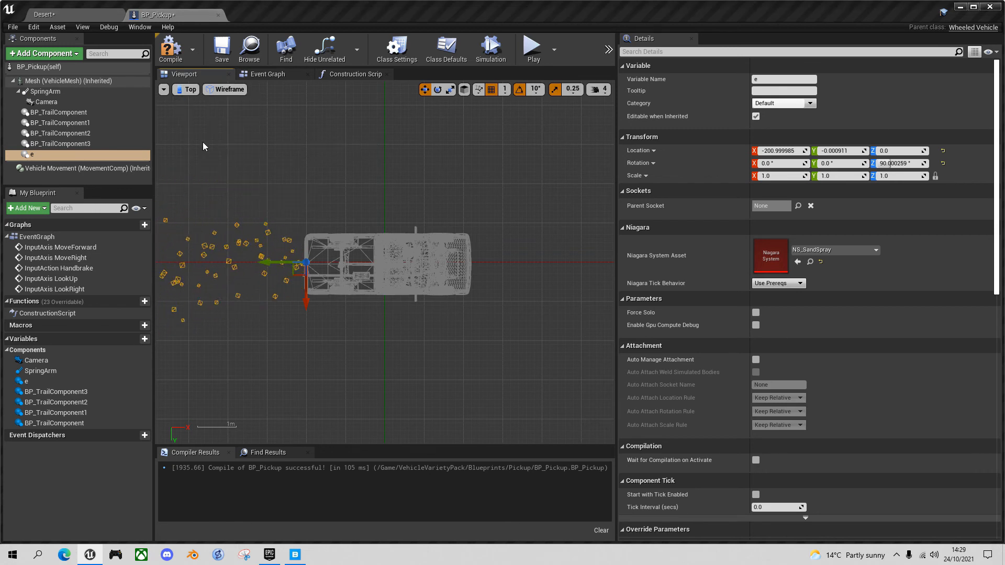
pyautogui.moveTo(464, 218); pyautogui.dragTo(463, 204)
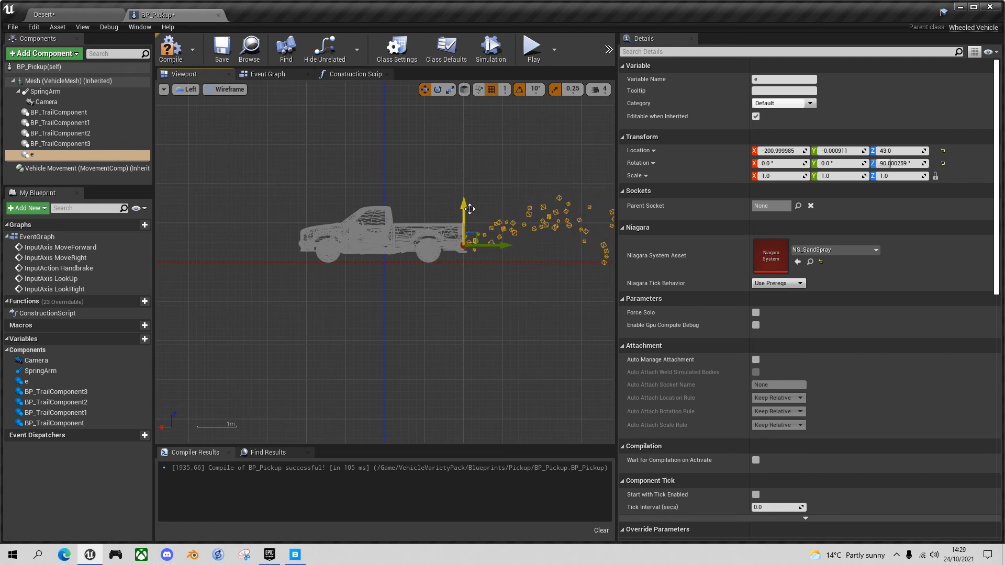
pyautogui.moveTo(463, 204); pyautogui.dragTo(463, 205)
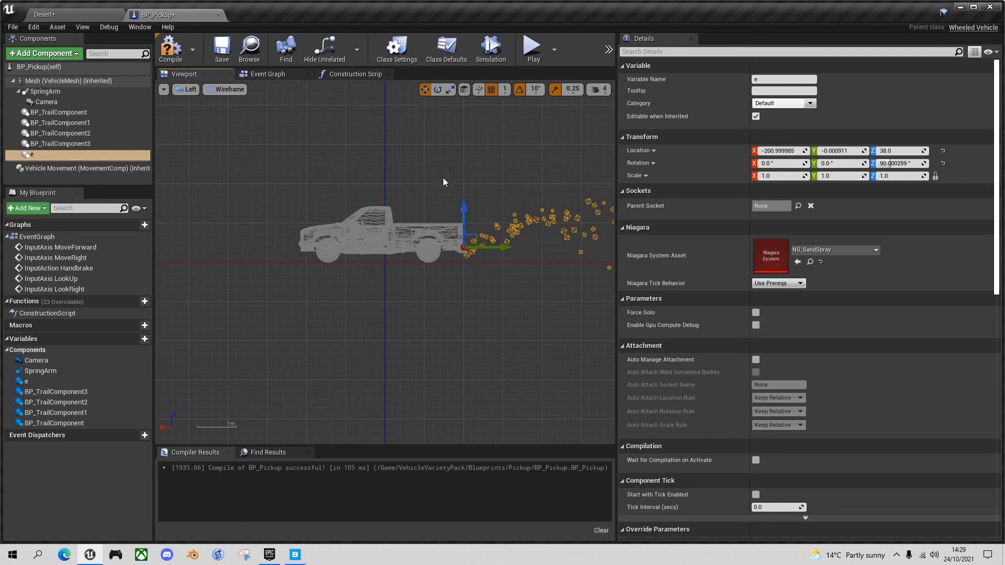
# - Switch the viewport back to the perspective view and compile the BP_Pickup blueprint
pyautogui.click(186, 90)
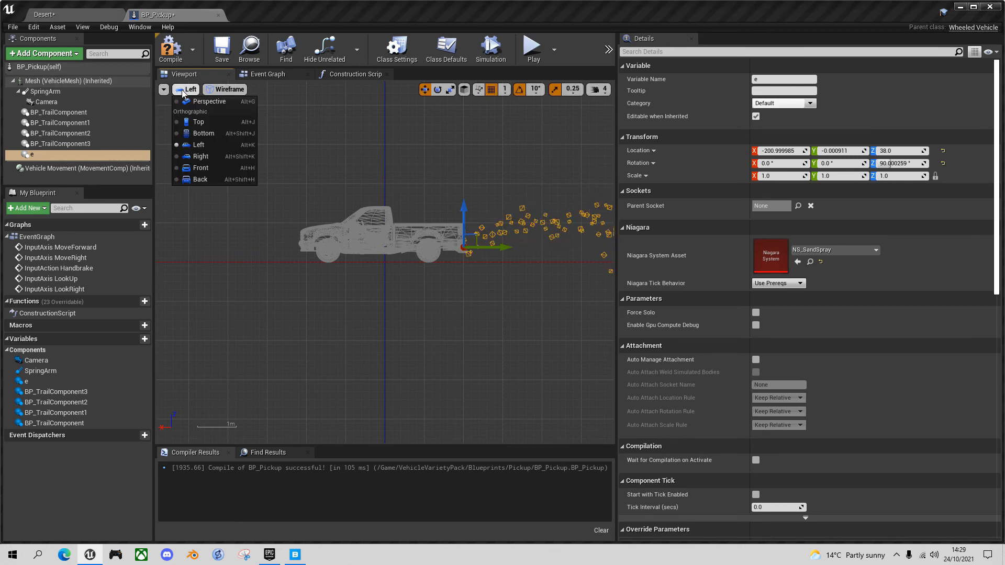
pyautogui.click(209, 101)
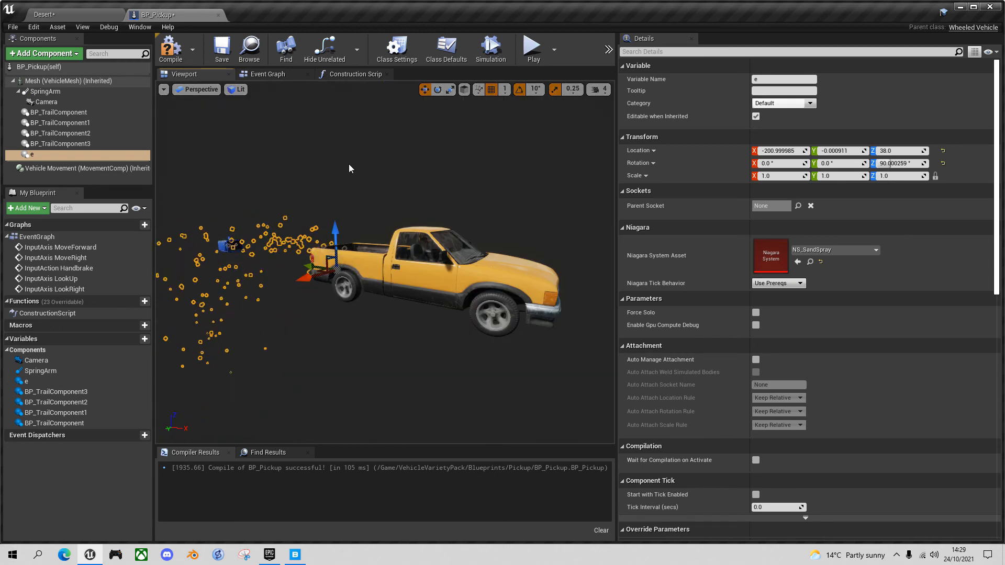
pyautogui.click(44, 81)
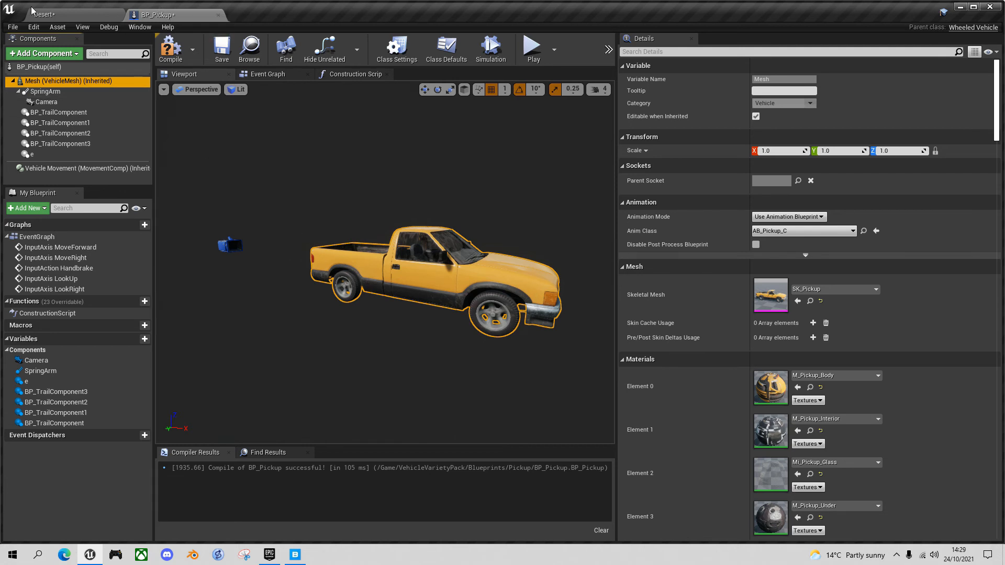
pyautogui.click(172, 48)
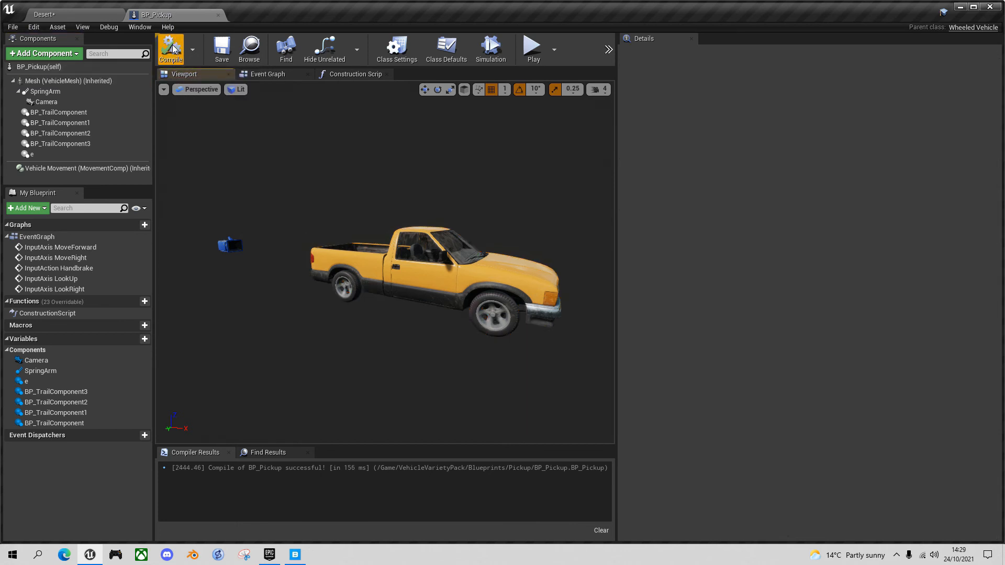
# - Open the NS_SandSpray system from the Desert level's FX folder and set the emitter's spawn rate to 1000
pyautogui.click(79, 15)
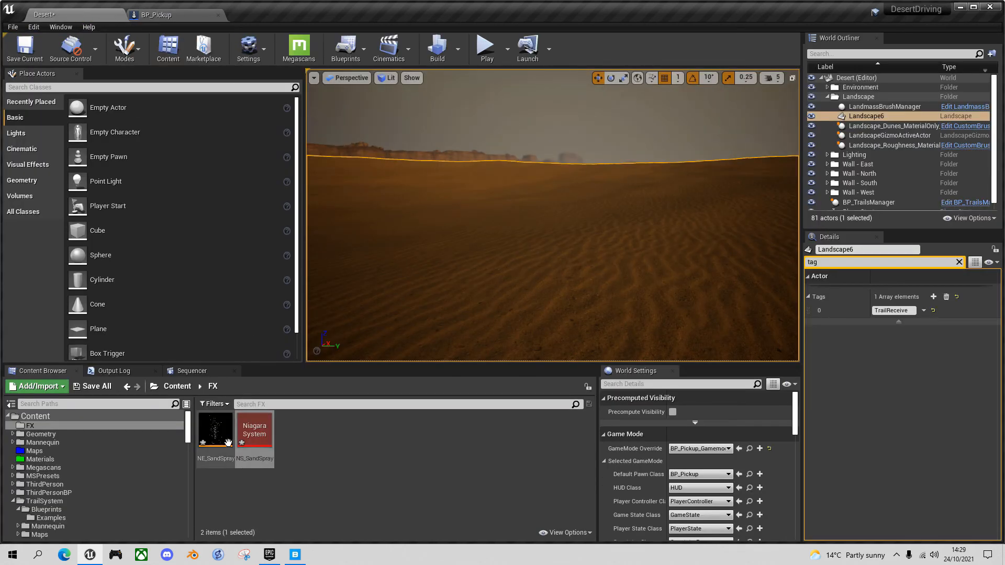
pyautogui.click(271, 441)
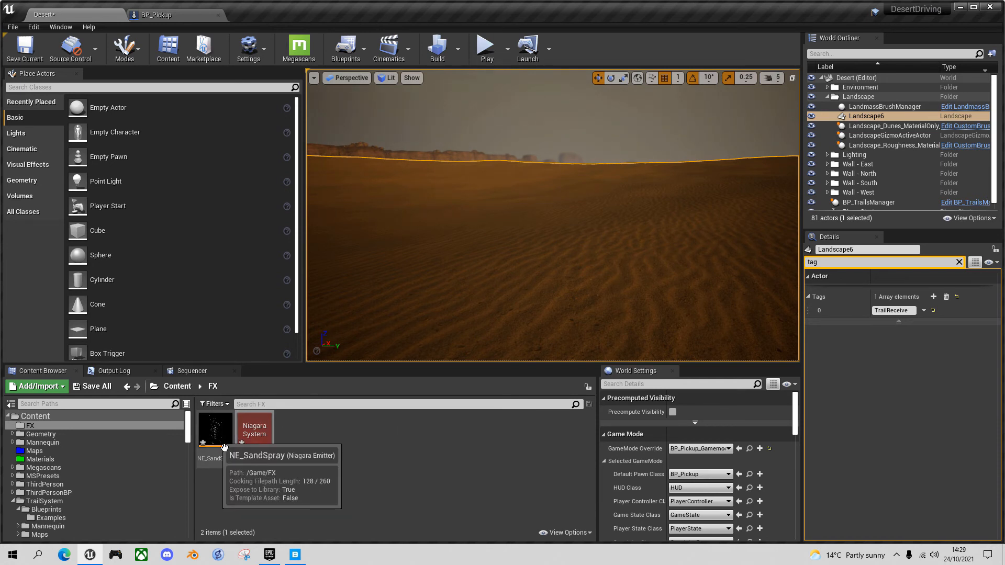
pyautogui.doubleClick(255, 433)
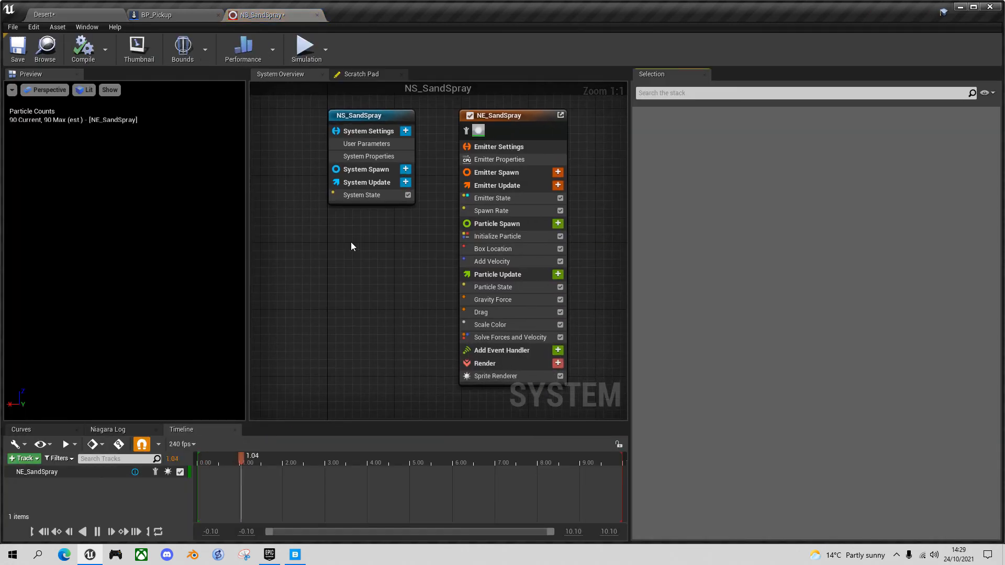
pyautogui.click(502, 211)
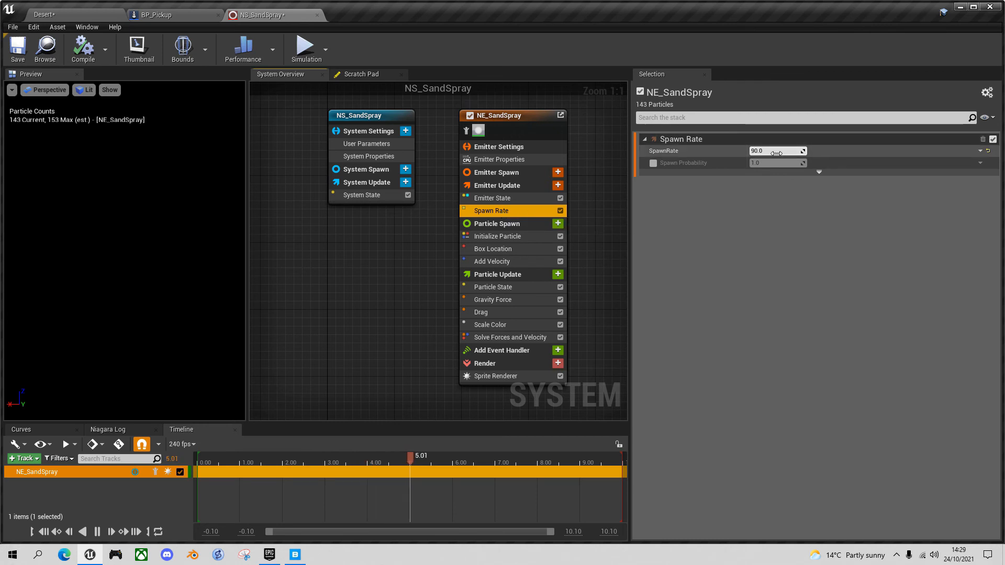
pyautogui.click(775, 153)
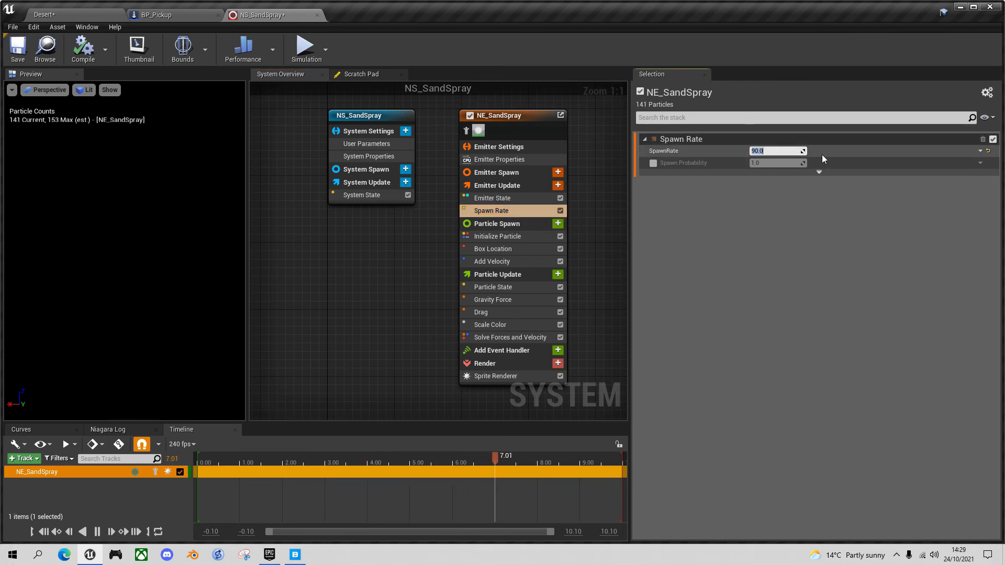
pyautogui.write('1000')
pyautogui.press('Return')
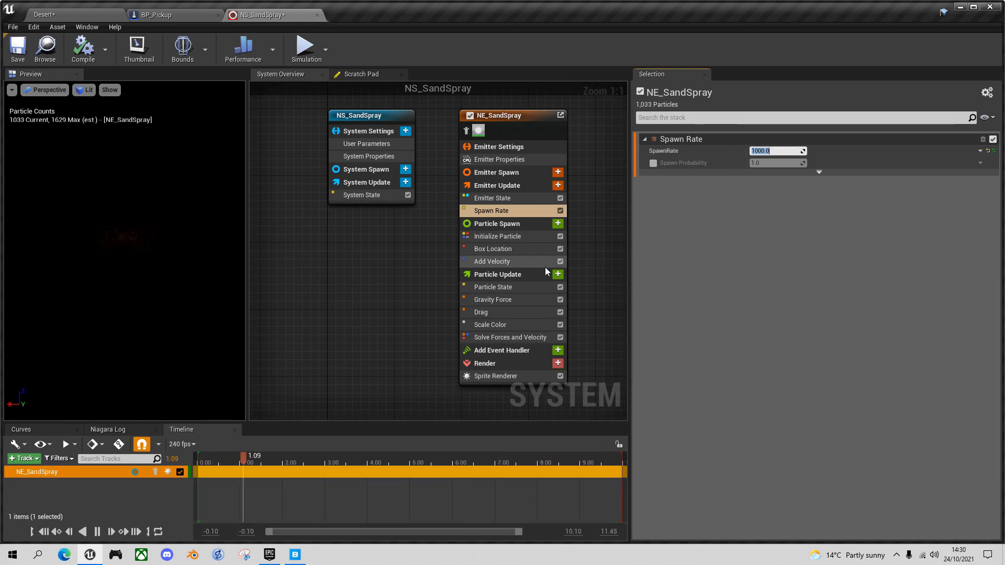
# - Set the Uniform Sprite Size Max in the Initialize Particle module to 15 and save the system
pyautogui.click(501, 236)
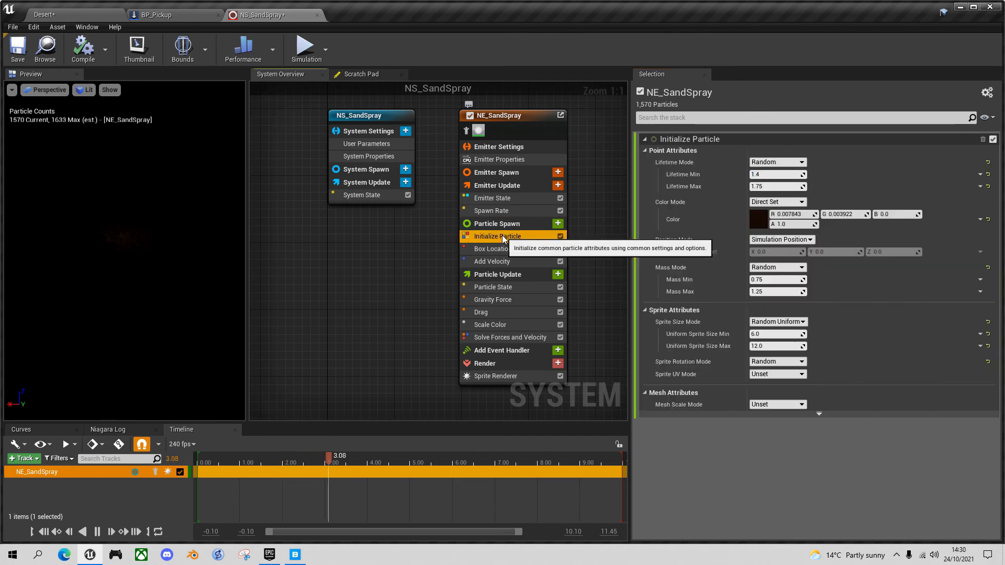
pyautogui.click(771, 346)
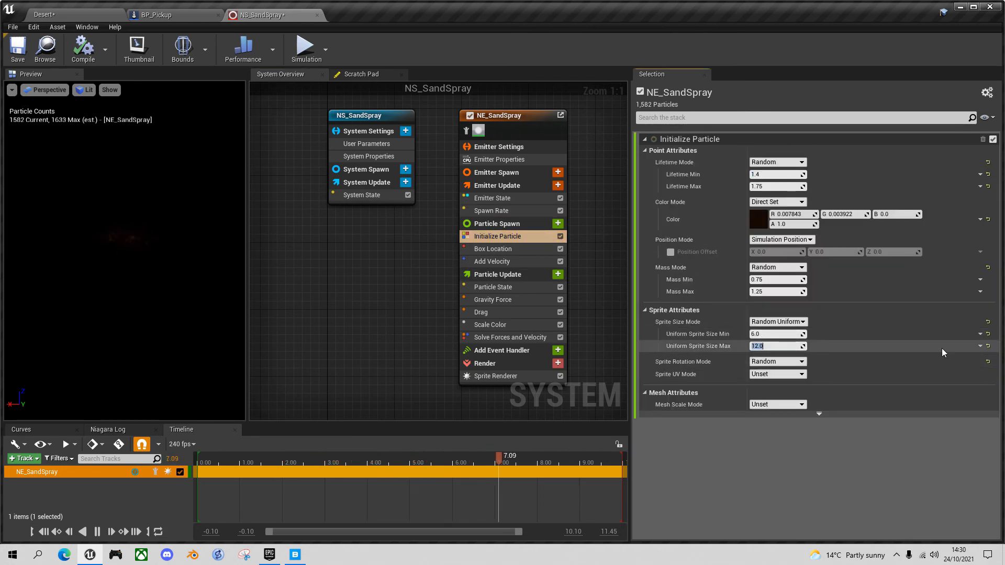
pyautogui.write('15')
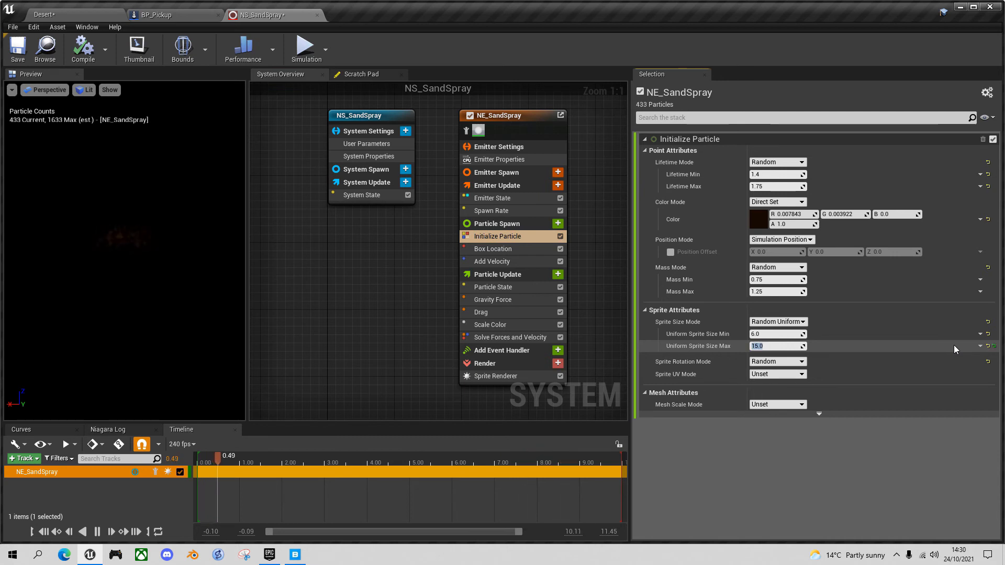
pyautogui.press('Return')
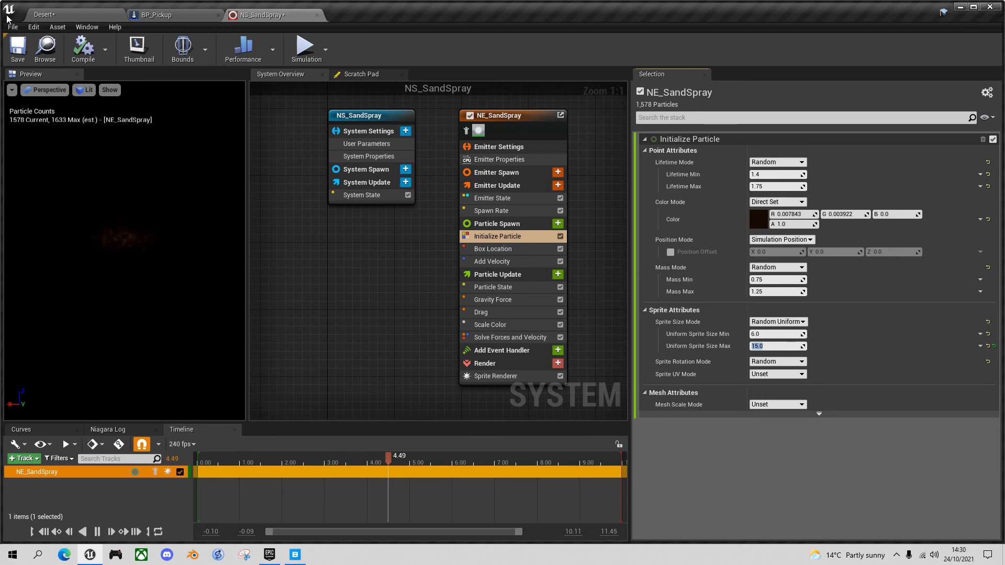
pyautogui.click(18, 49)
# - Play the Desert level and drive the pickup around the dunes in turns to check the sand spray and wheel trails, then end play
pyautogui.click(172, 14)
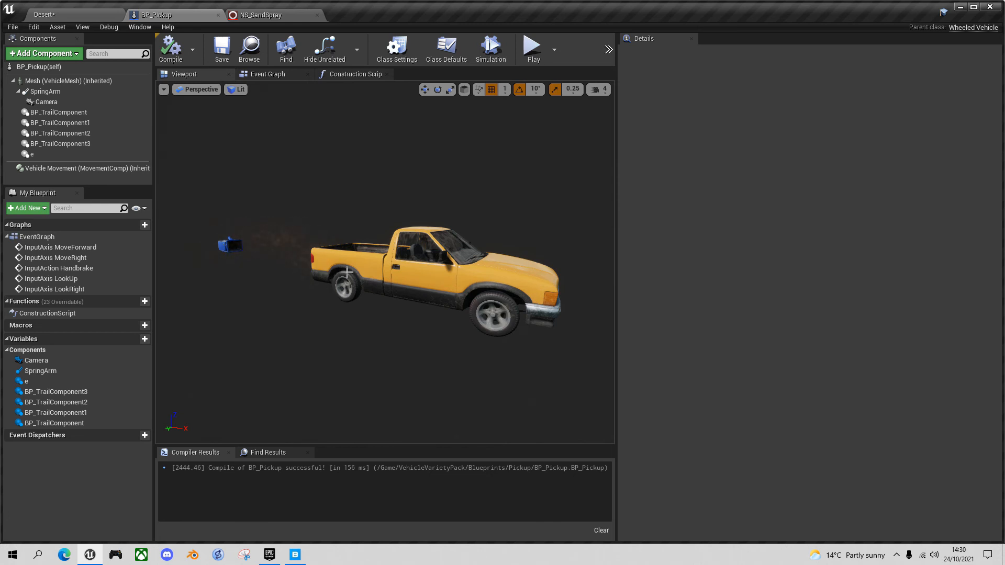
pyautogui.click(77, 12)
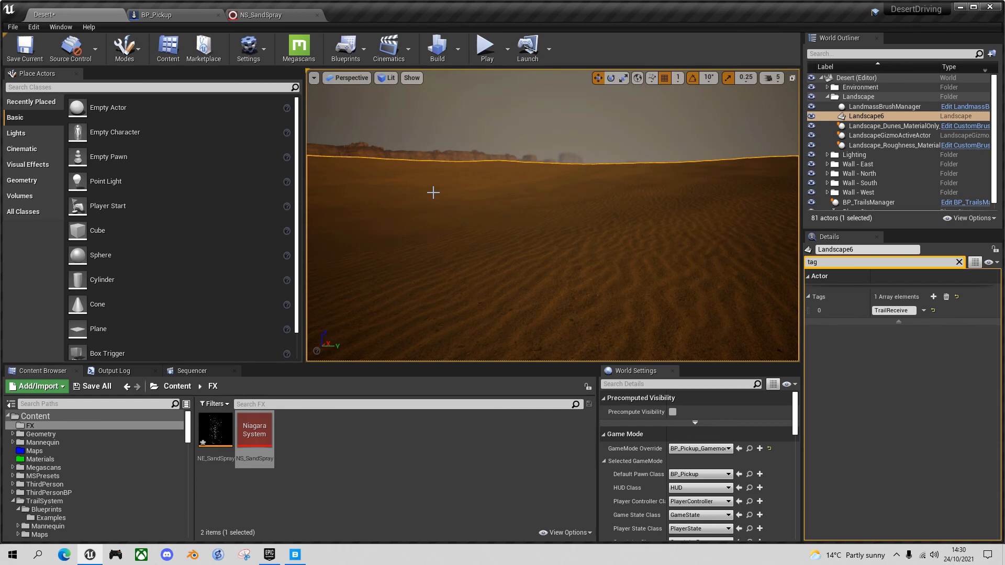
pyautogui.hotkey('alt', 'p')
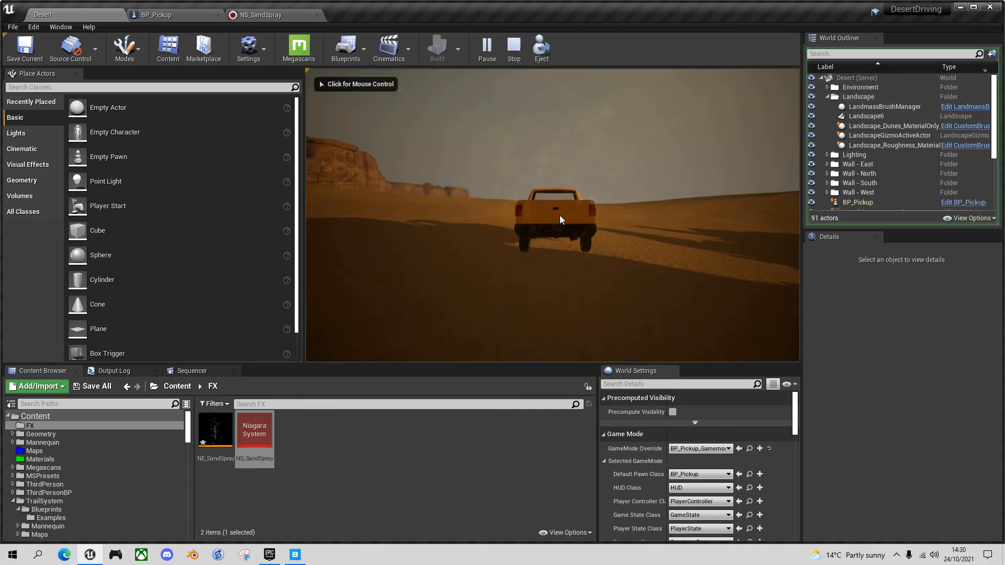
pyautogui.click(579, 210)
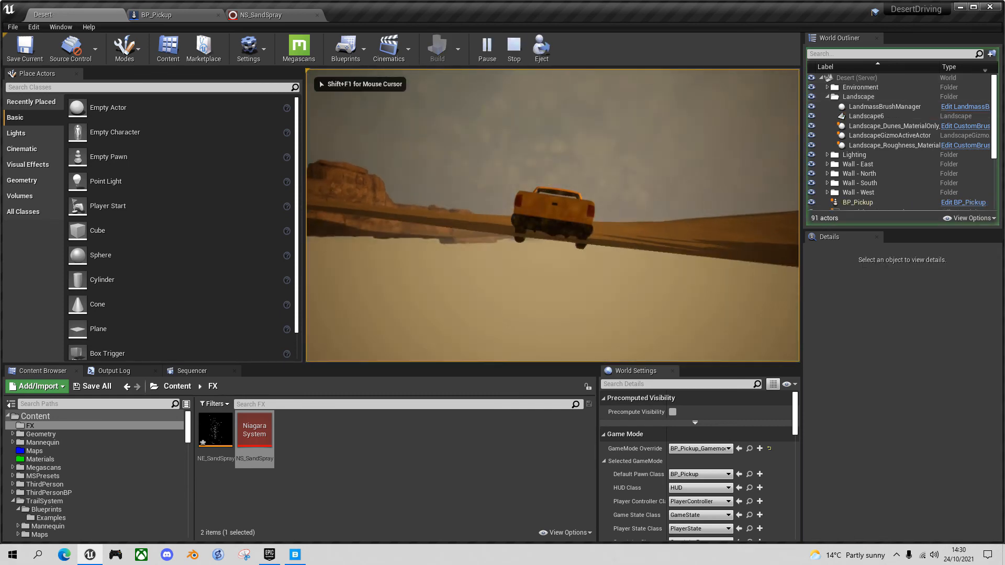
pyautogui.press('w')
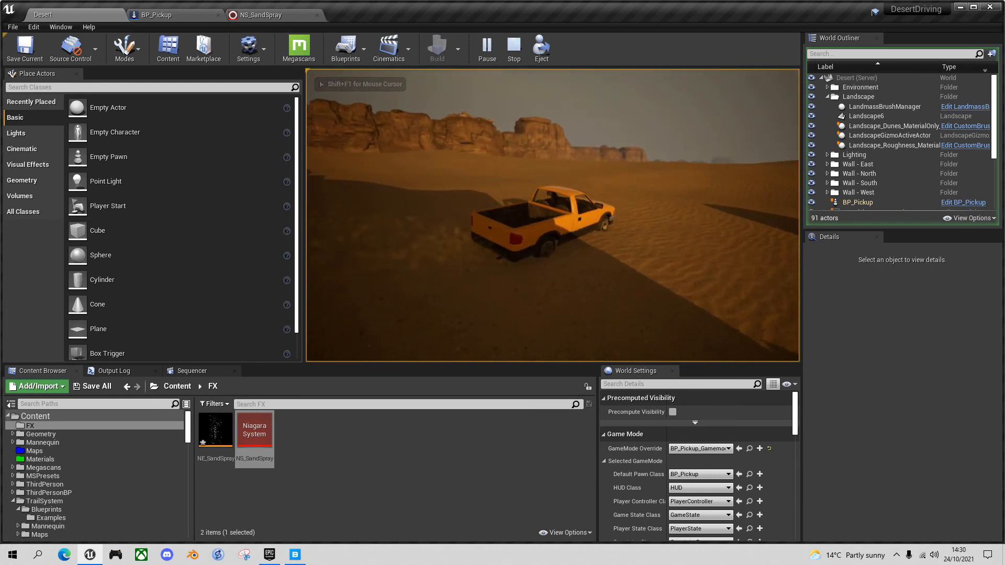
pyautogui.press('w')
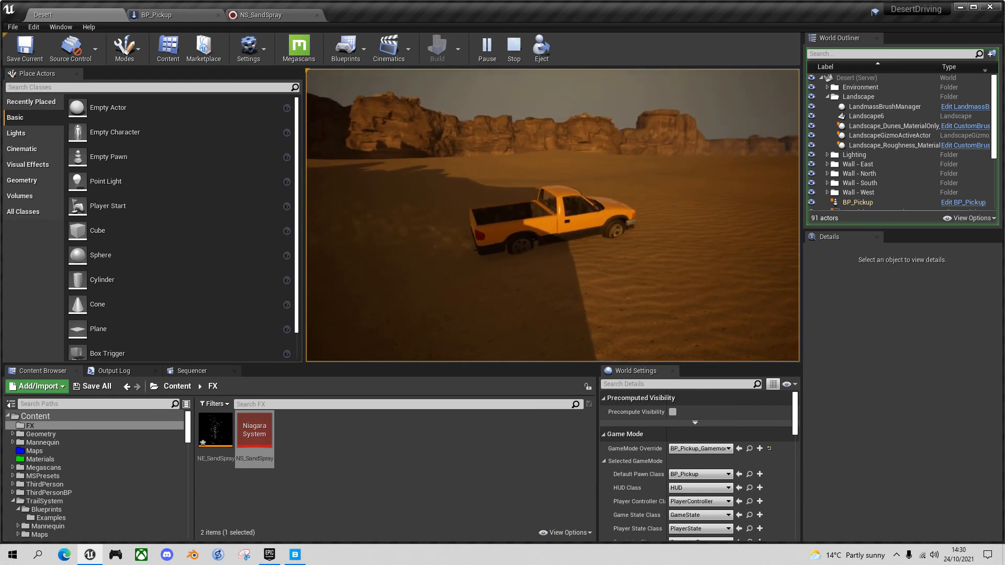
pyautogui.press('w')
pyautogui.press('d')
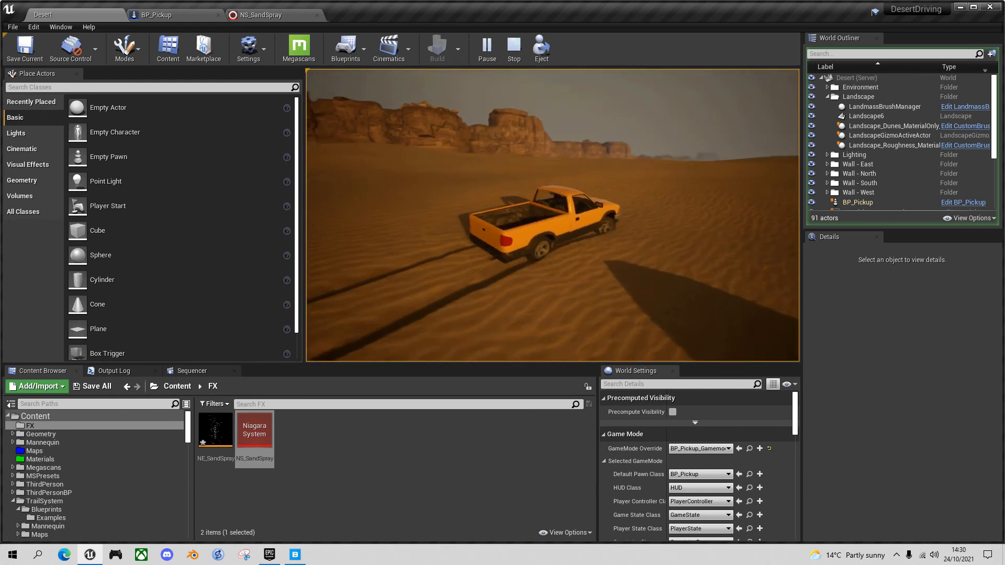
pyautogui.press('w')
pyautogui.press('d')
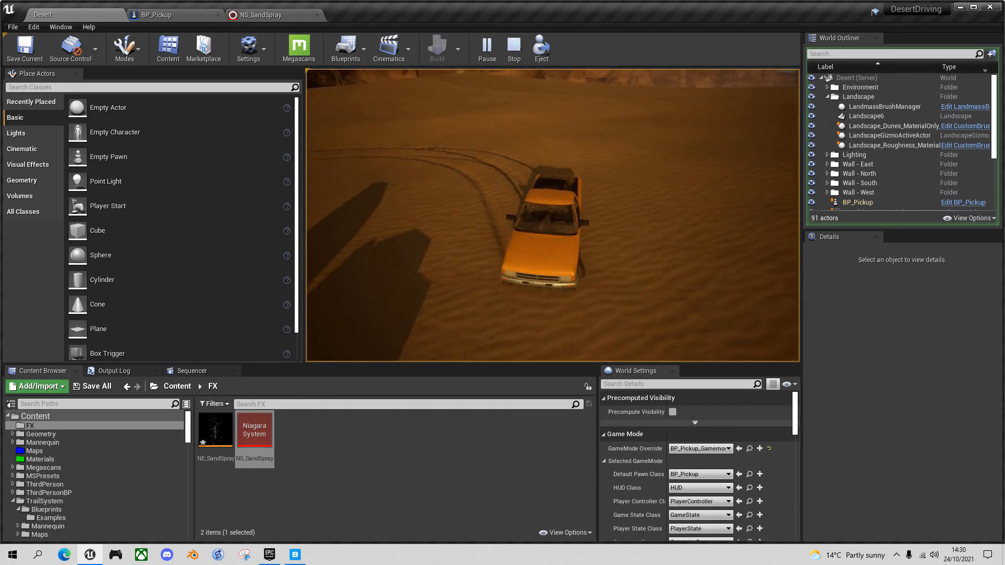
pyautogui.press('w')
pyautogui.press('d')
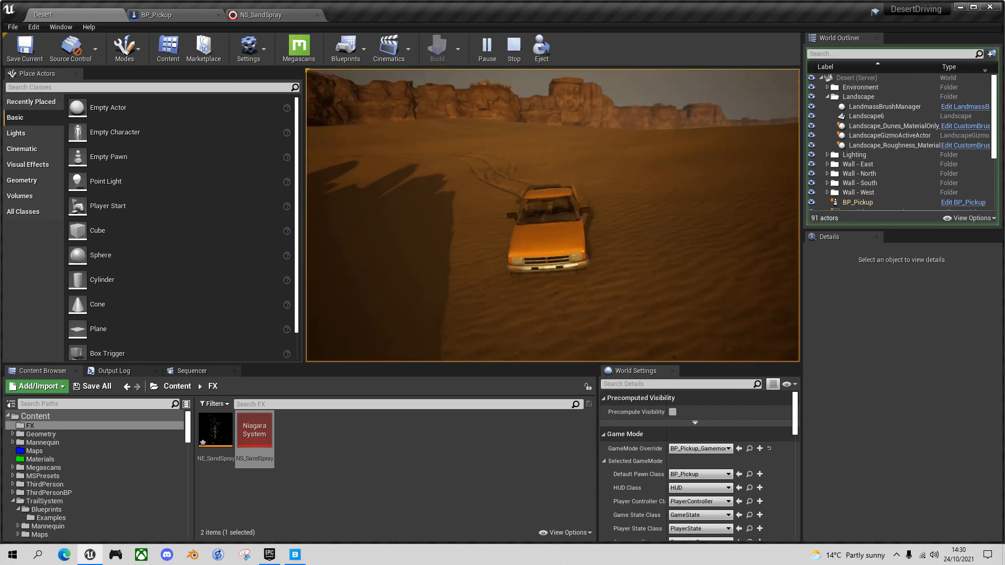
pyautogui.press('w')
pyautogui.press('a')
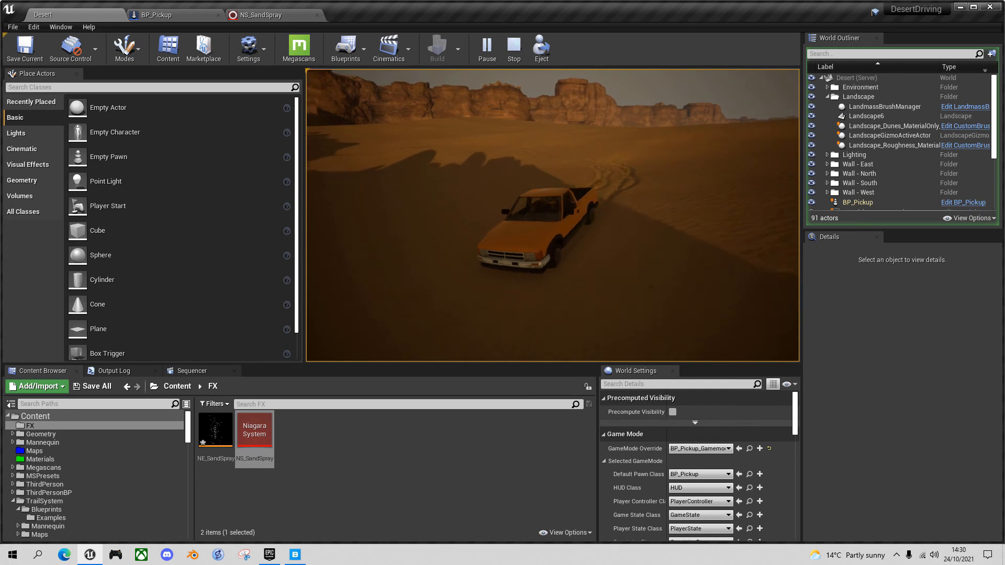
pyautogui.press('w')
pyautogui.press('a')
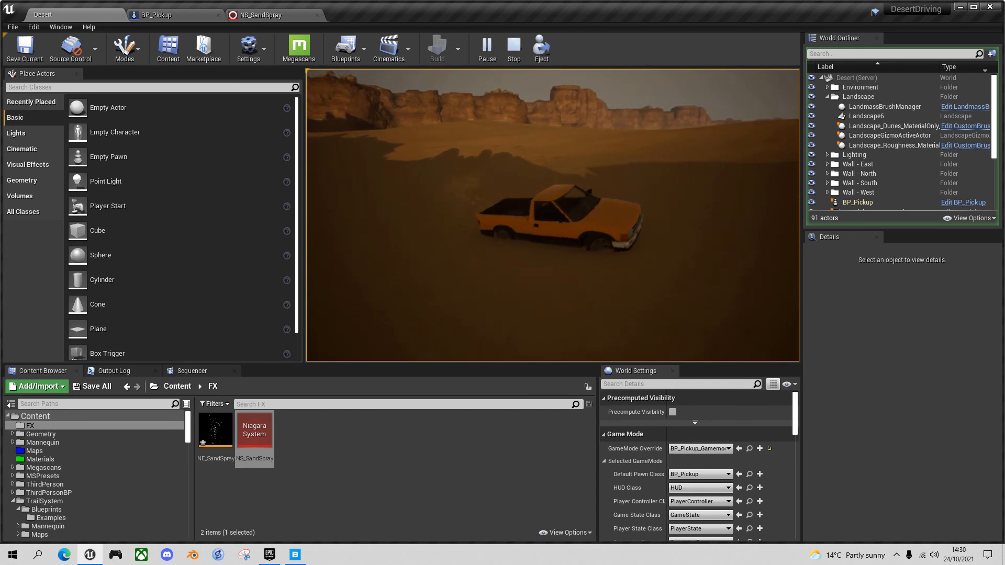
pyautogui.press('w')
pyautogui.press('d')
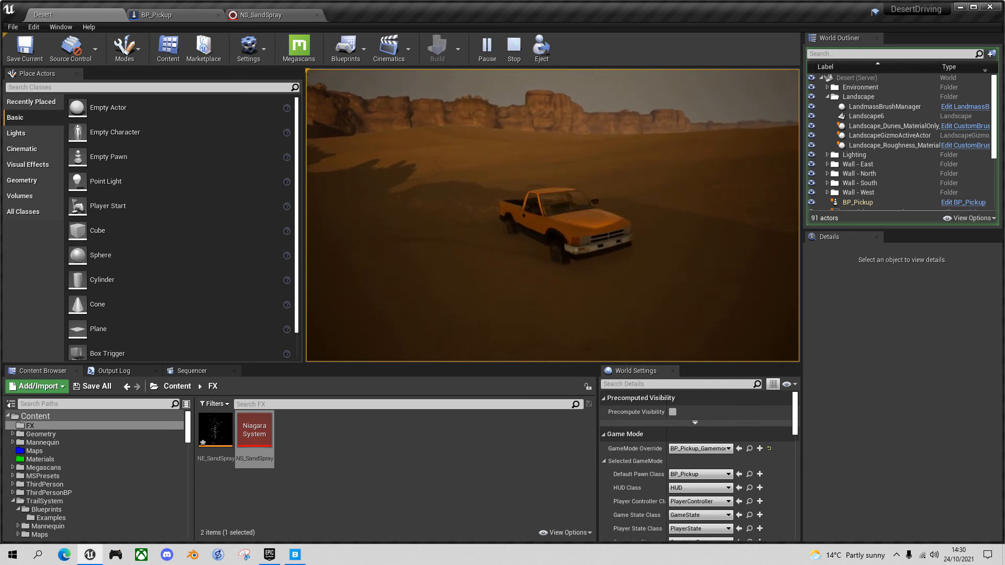
pyautogui.press('w')
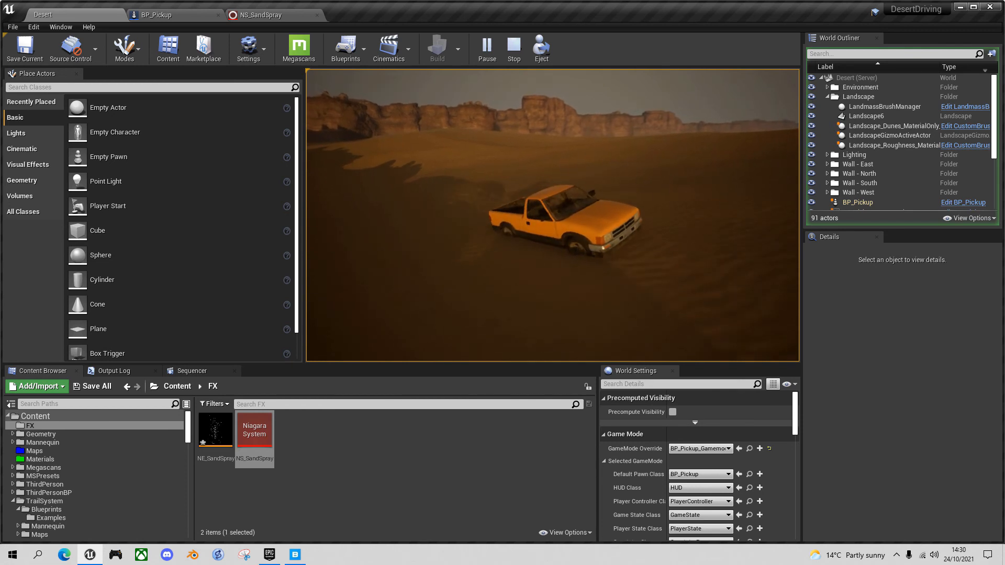
pyautogui.press('w')
pyautogui.press('a')
pyautogui.press('w')
pyautogui.press('a')
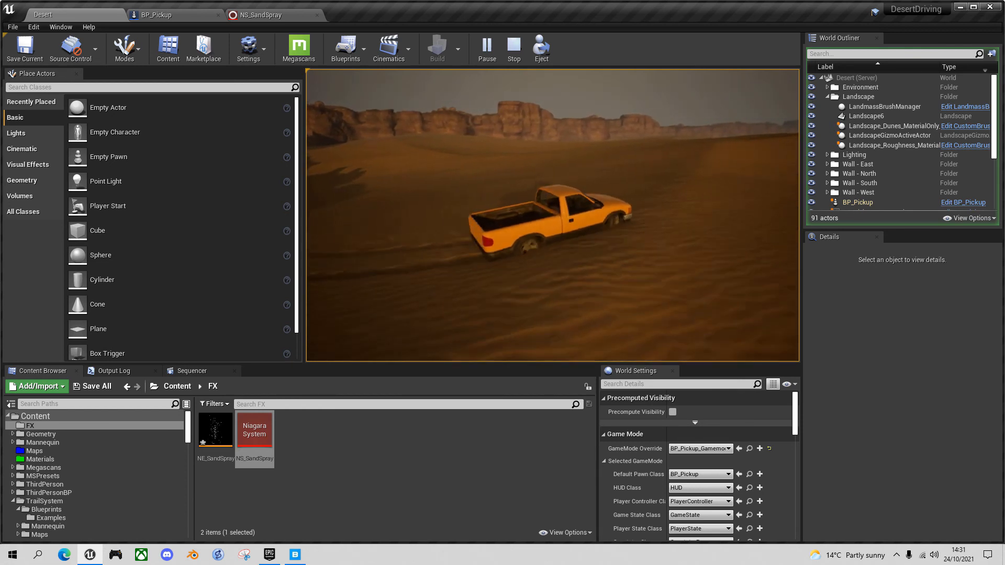
pyautogui.press('w')
pyautogui.press('a')
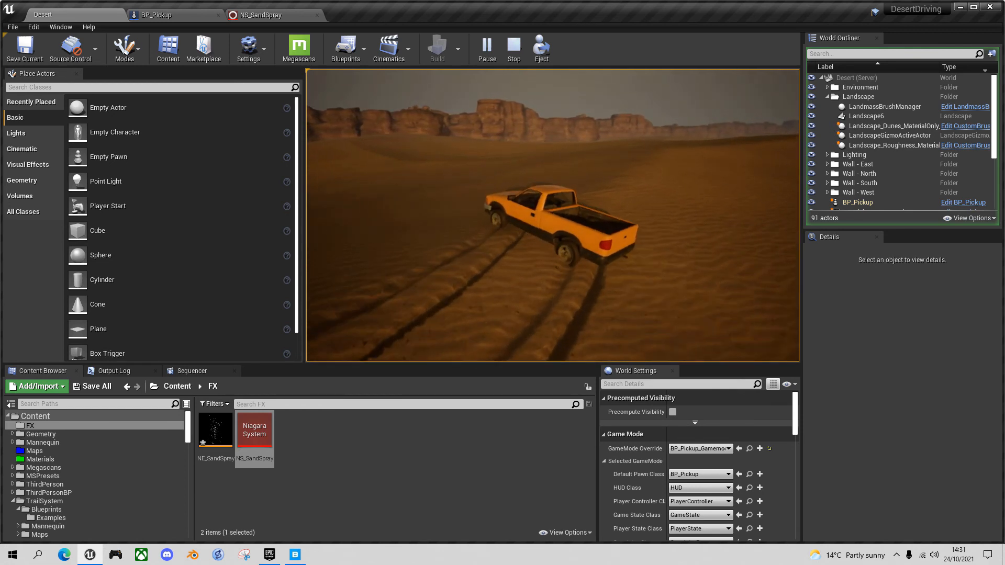
pyautogui.press('w')
pyautogui.press('a')
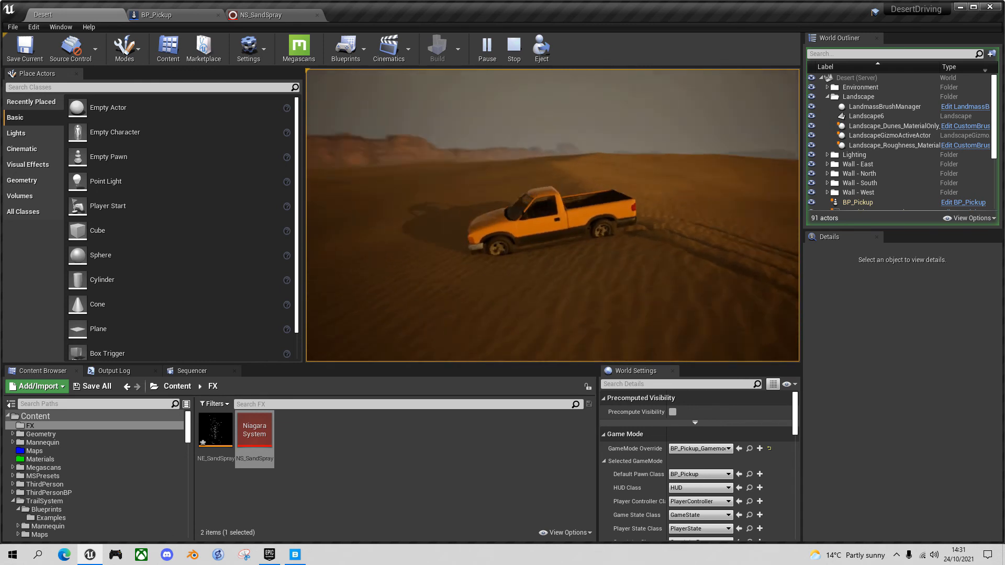
pyautogui.press('w')
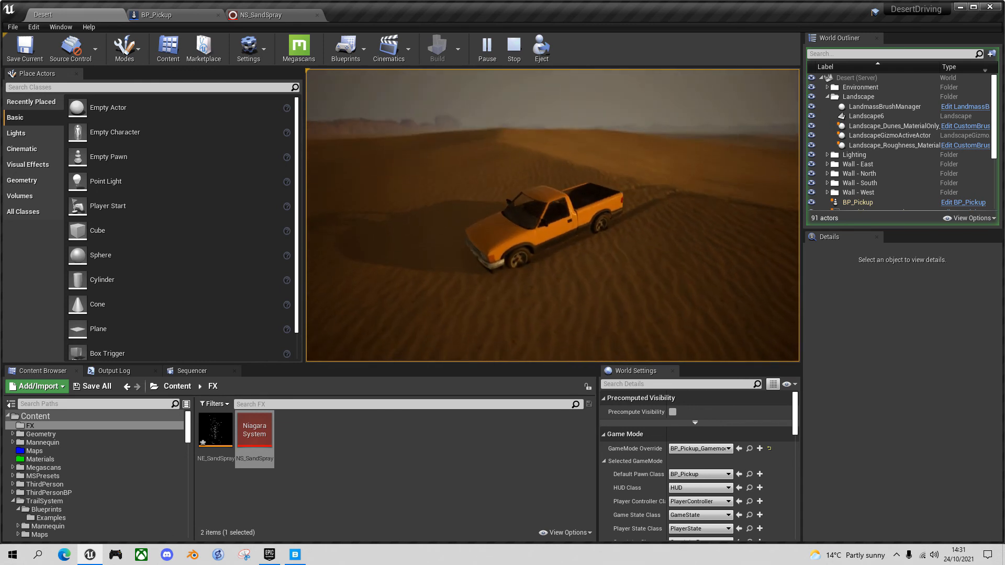
pyautogui.press('w')
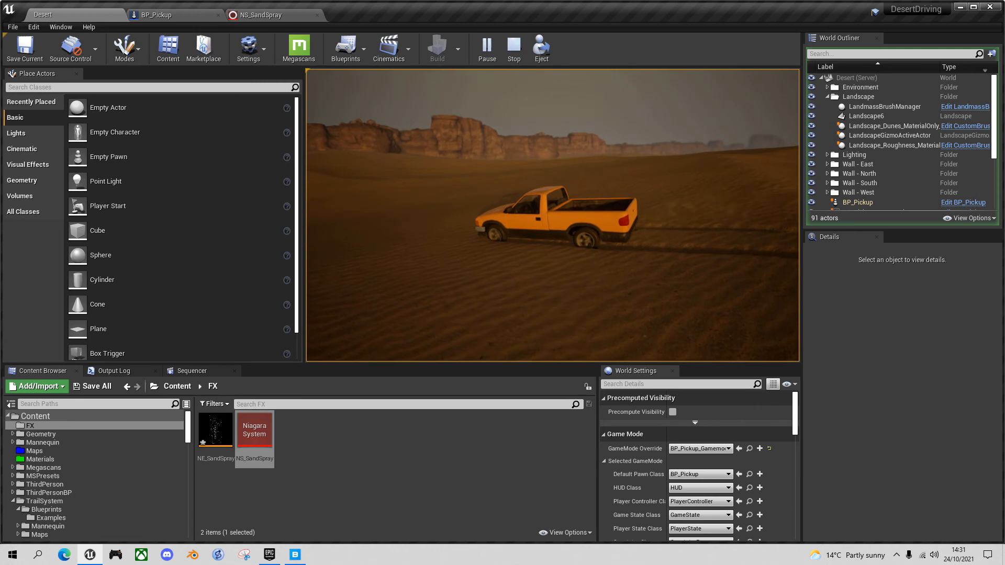
pyautogui.press('w')
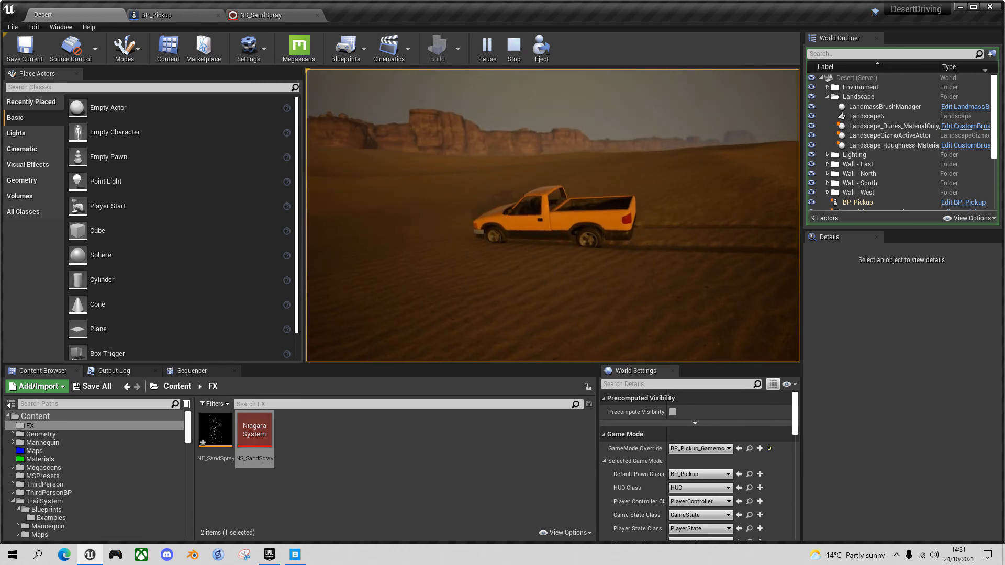
pyautogui.press('w')
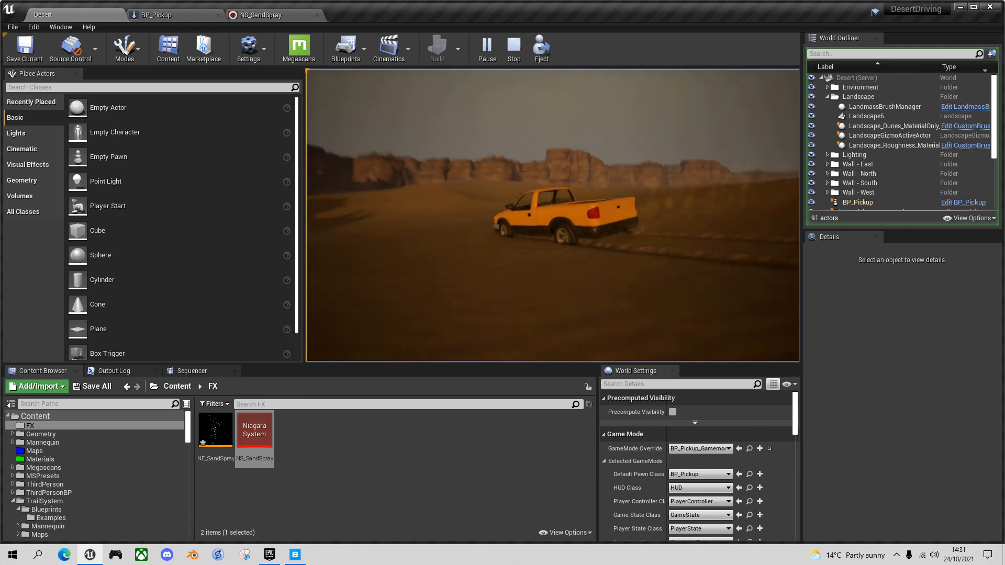
pyautogui.press('w')
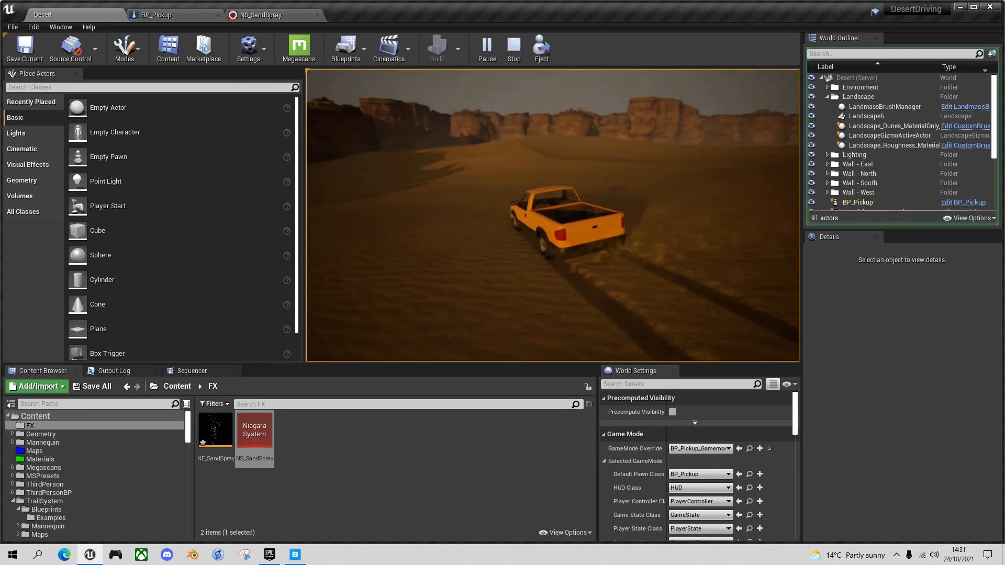
pyautogui.press('w')
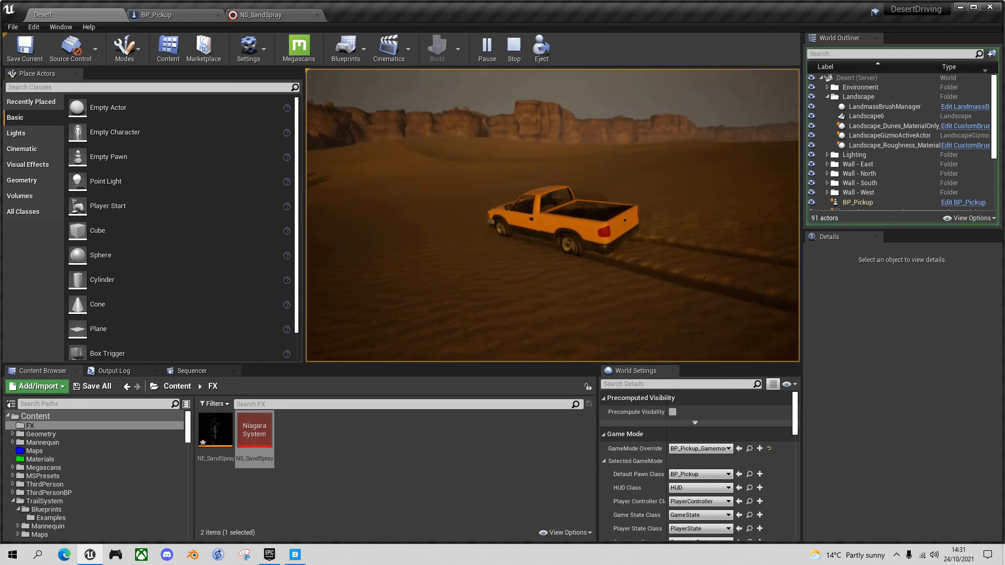
pyautogui.press('w')
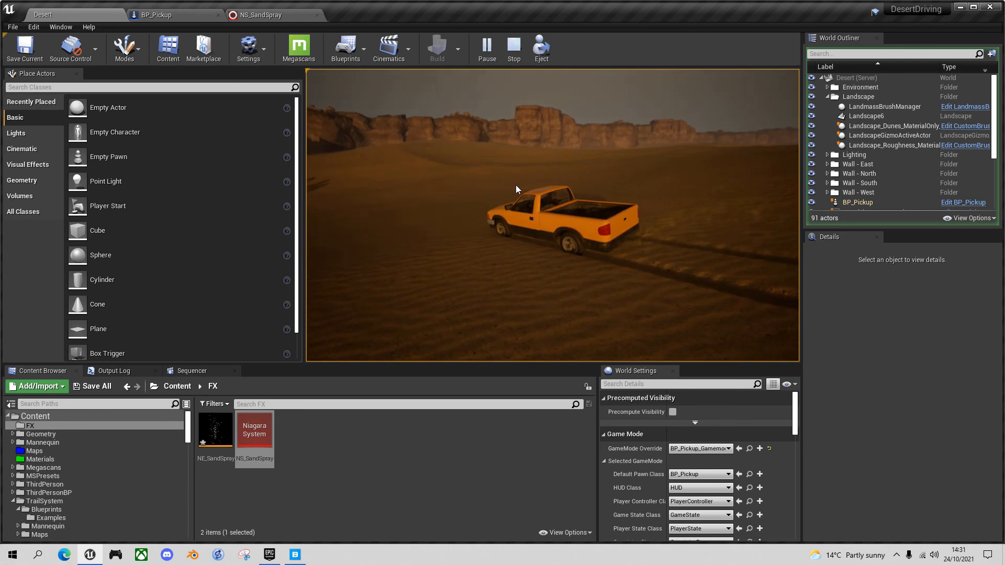
pyautogui.press('Escape')
# - Add an Event Tick node in the empty area above the InputAxis MoveForward nodes of BP_Pickup's Event Graph
pyautogui.click(162, 16)
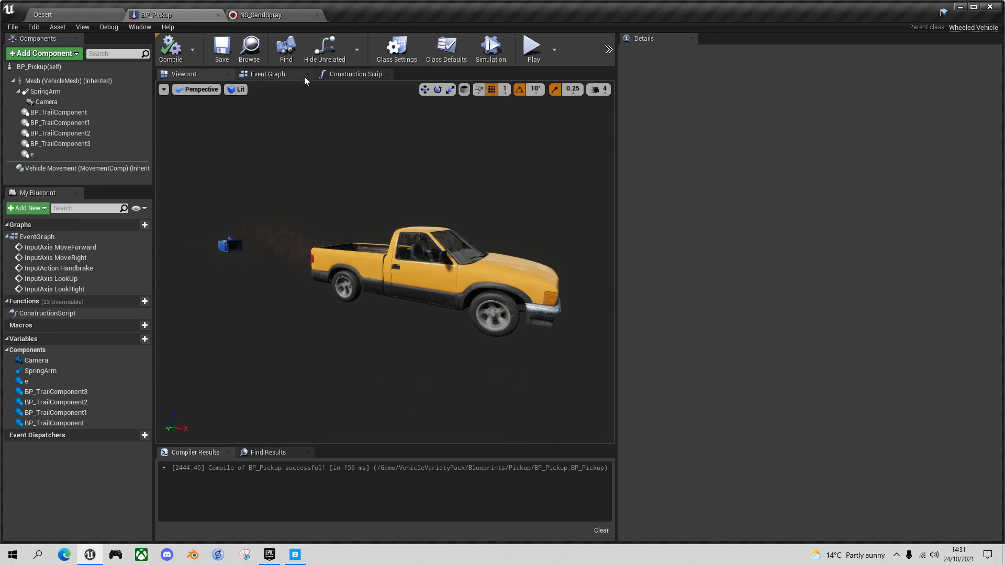
pyautogui.click(282, 75)
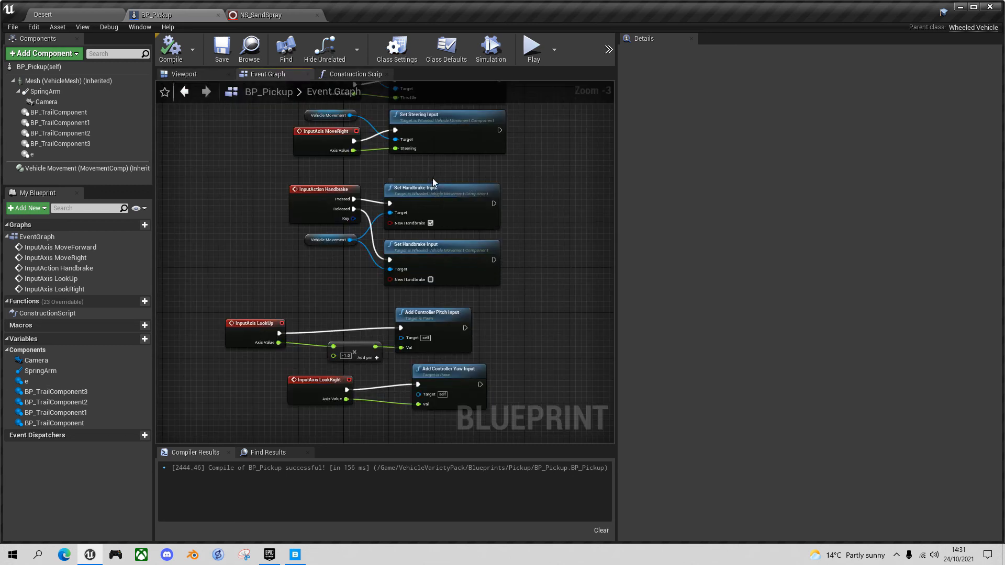
pyautogui.moveTo(432, 178); pyautogui.dragTo(433, 382, button='right')
pyautogui.moveTo(394, 183); pyautogui.dragTo(395, 207, button='right')
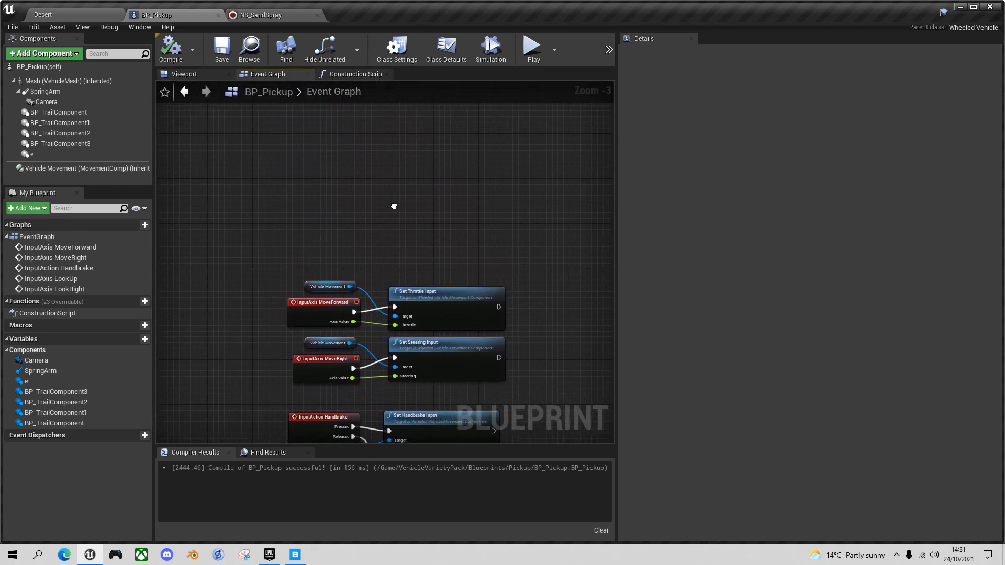
pyautogui.rightClick(317, 197)
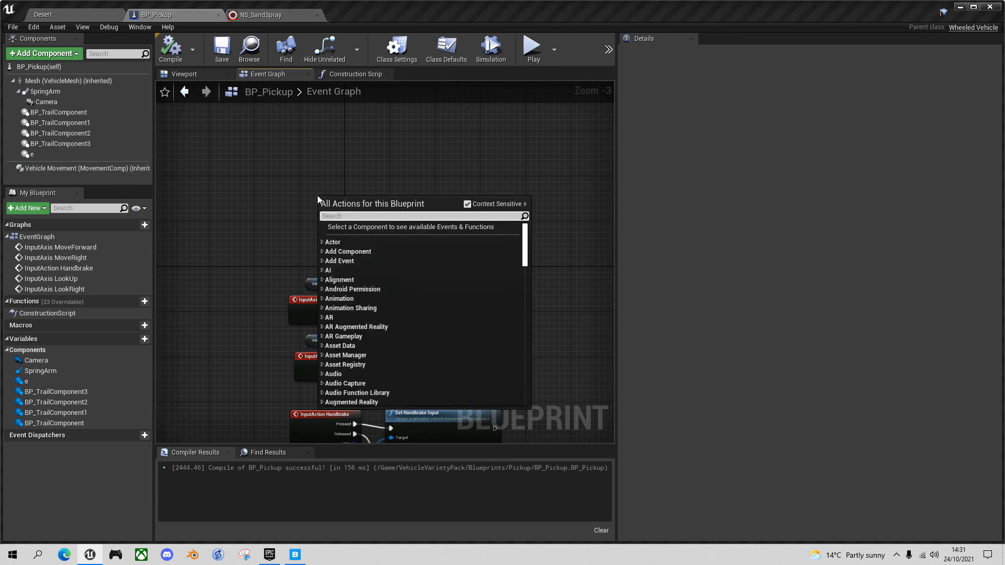
pyautogui.write('t')
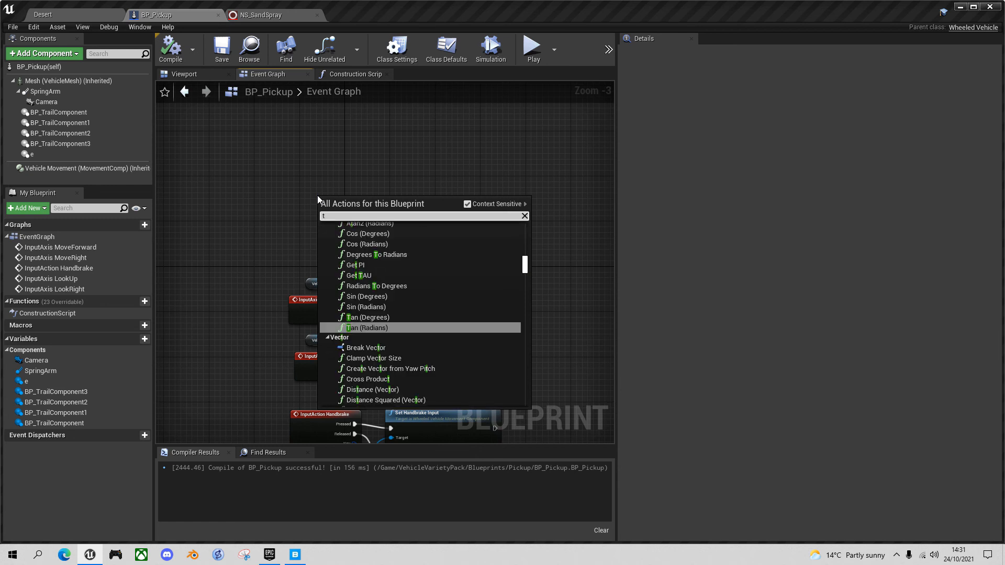
pyautogui.write('ick')
pyautogui.click(400, 233)
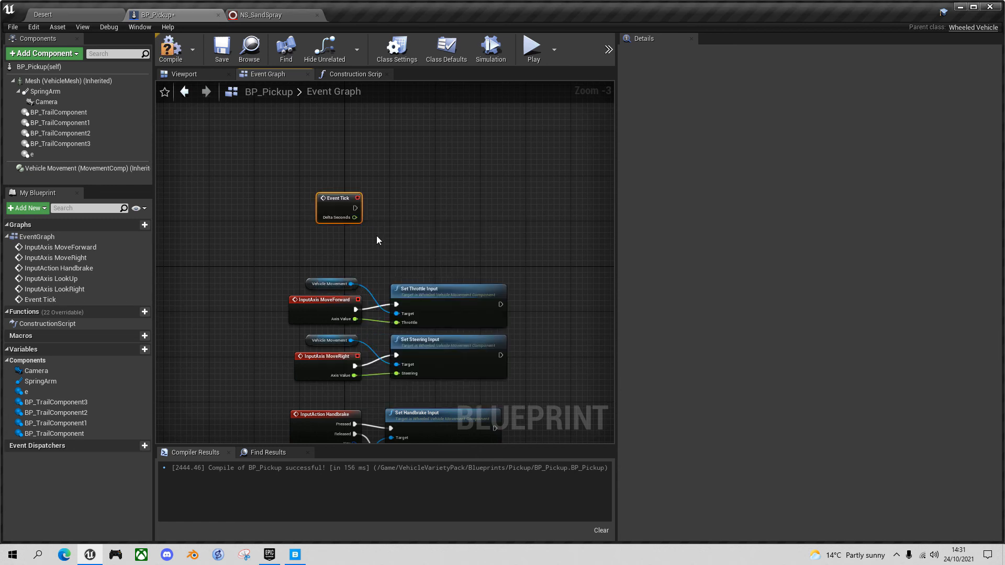
pyautogui.moveTo(334, 196); pyautogui.dragTo(323, 166)
pyautogui.scroll(3, 331, 207)
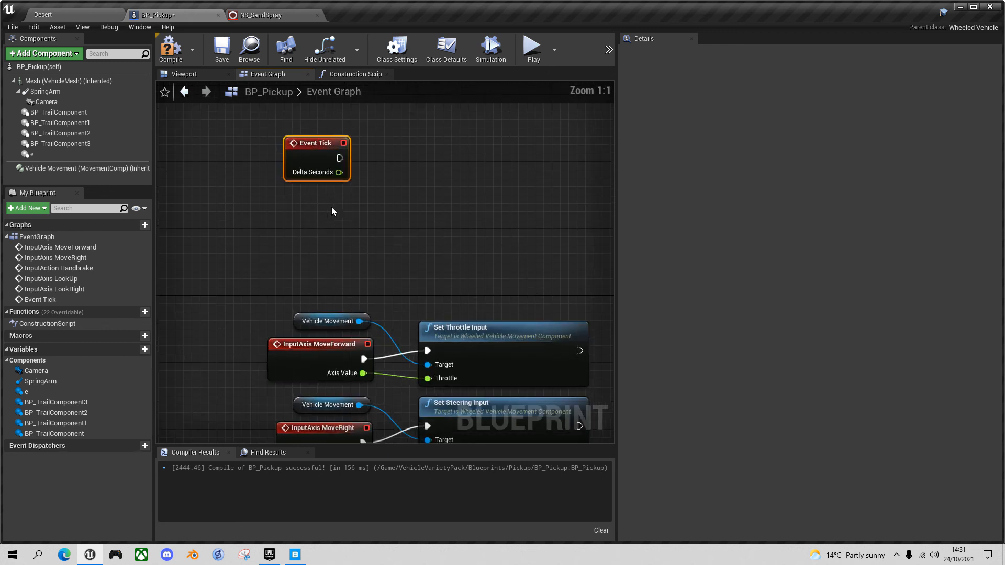
# - Add a Get Velocity node targeting self and place it just below the Event Tick node
pyautogui.rightClick(309, 222)
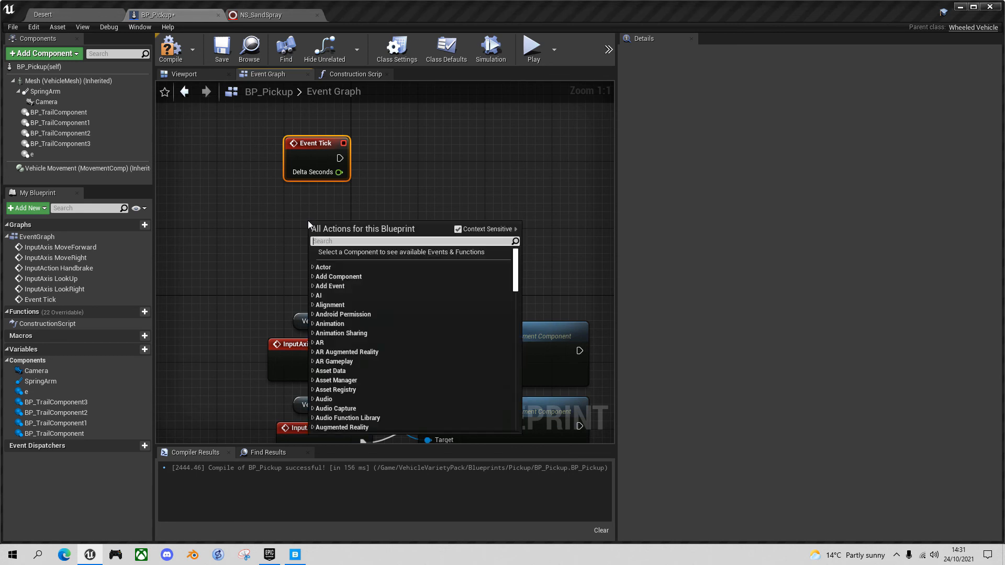
pyautogui.write('get')
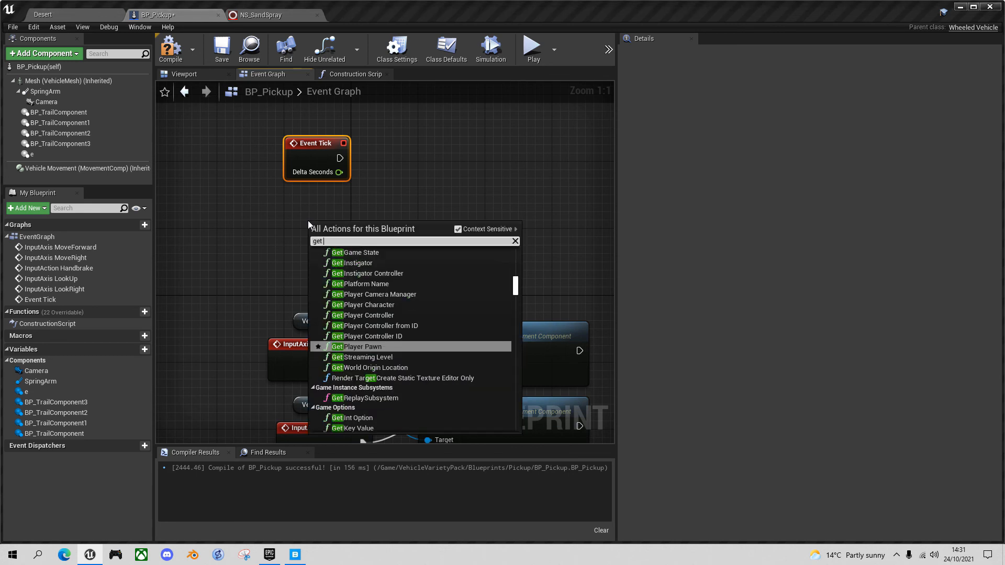
pyautogui.write('velo')
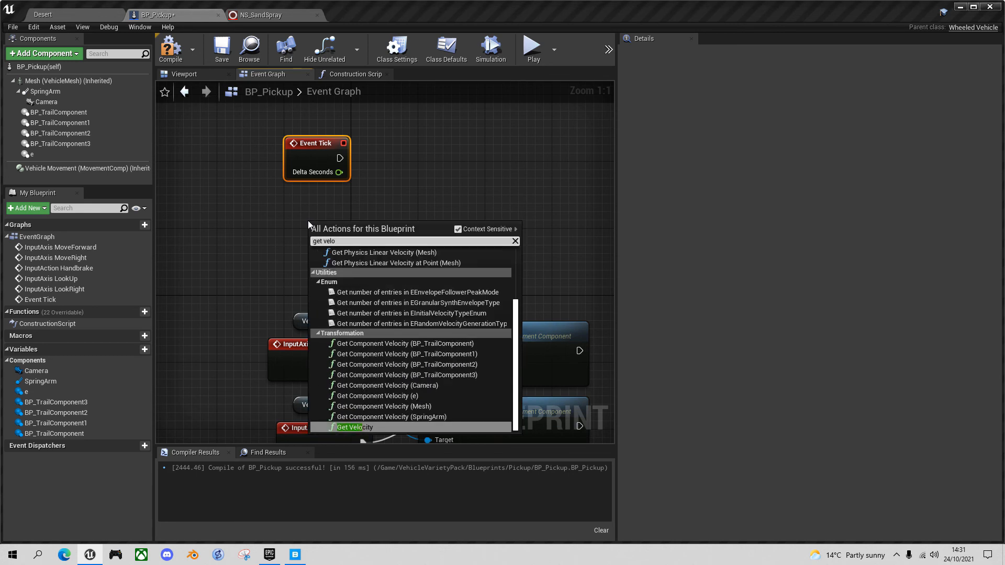
pyautogui.click(365, 428)
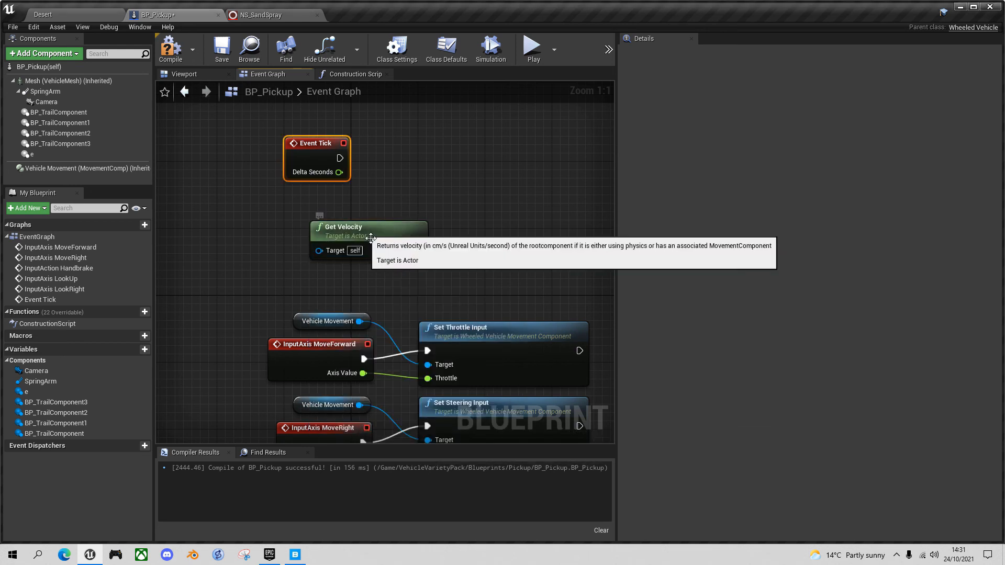
pyautogui.moveTo(368, 232); pyautogui.dragTo(288, 216)
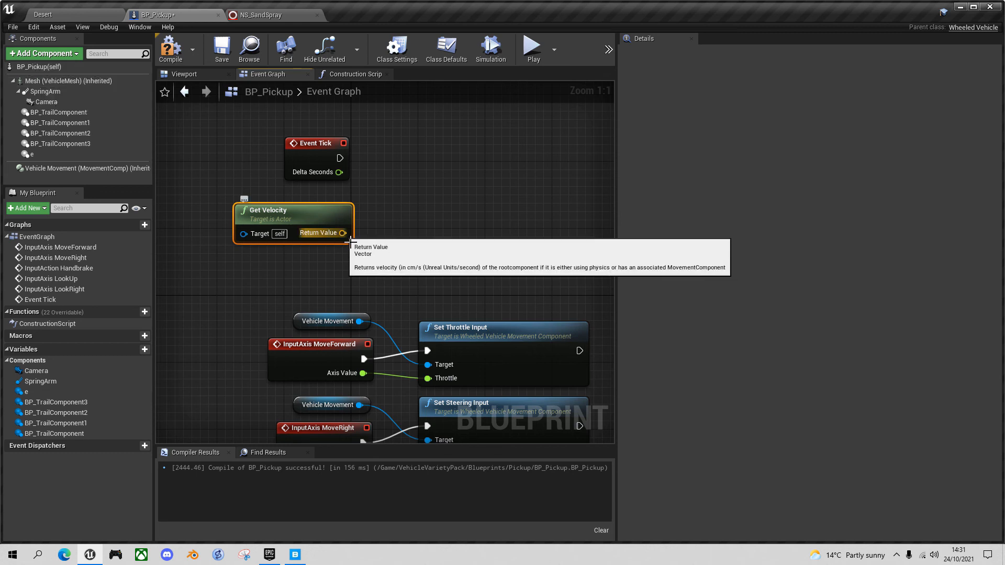
# - Add a VectorLength node fed by Get Velocity's return value and line it up beside that node
pyautogui.moveTo(345, 236); pyautogui.dragTo(375, 231)
pyautogui.write('forward')
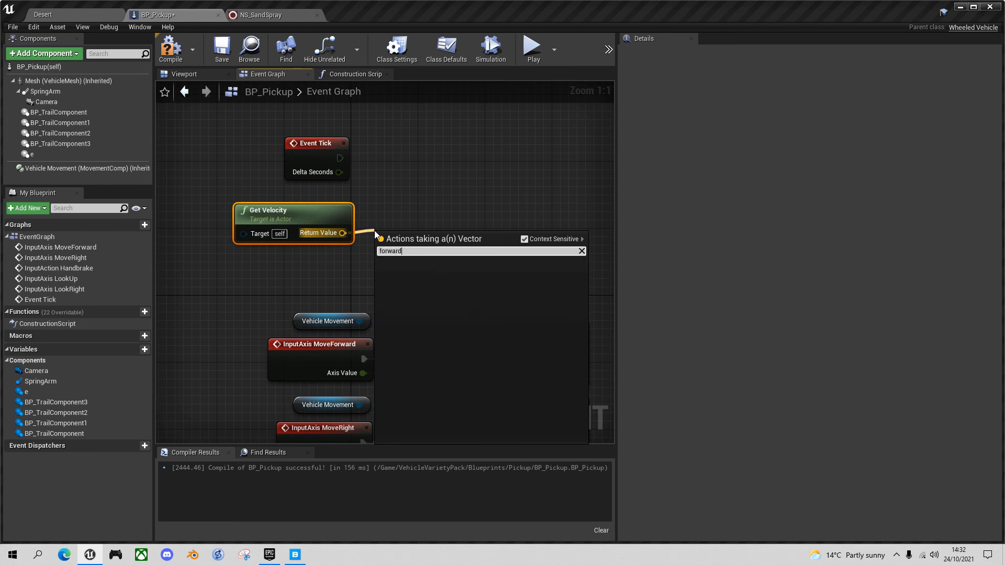
pyautogui.press('BackSpace')
pyautogui.press('BackSpace')
pyautogui.press('BackSpace')
pyautogui.press('BackSpace')
pyautogui.write('v')
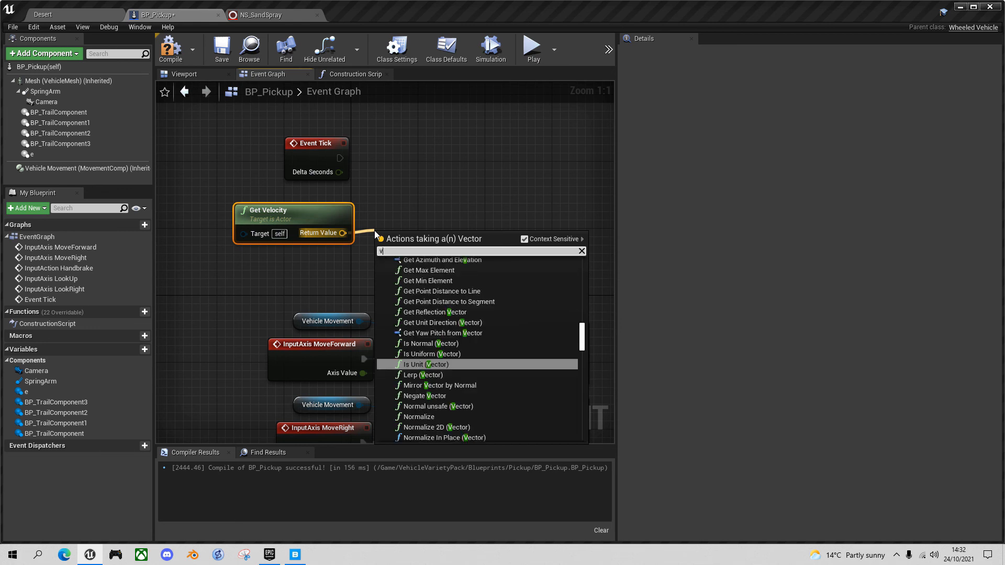
pyautogui.write('ector')
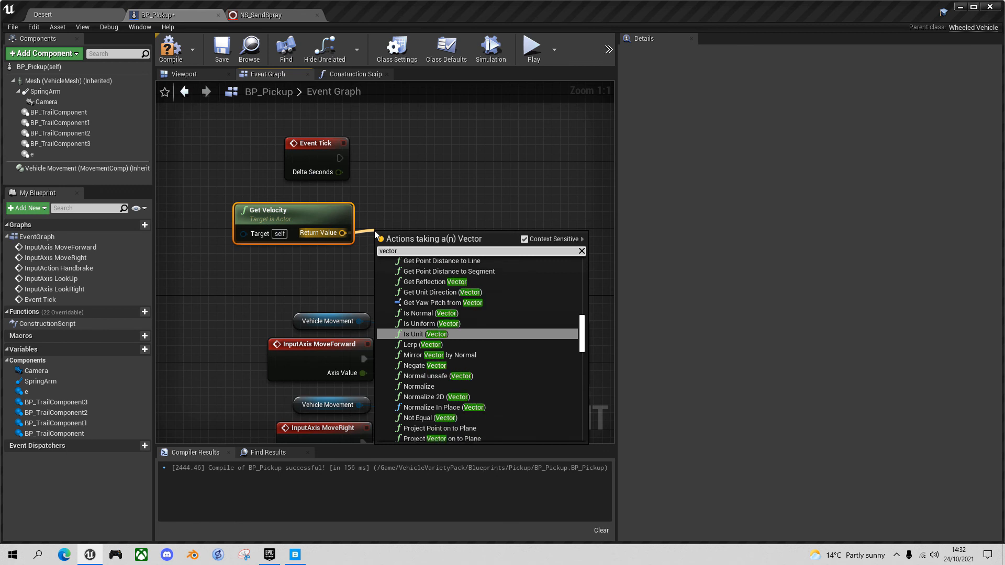
pyautogui.write(' leng')
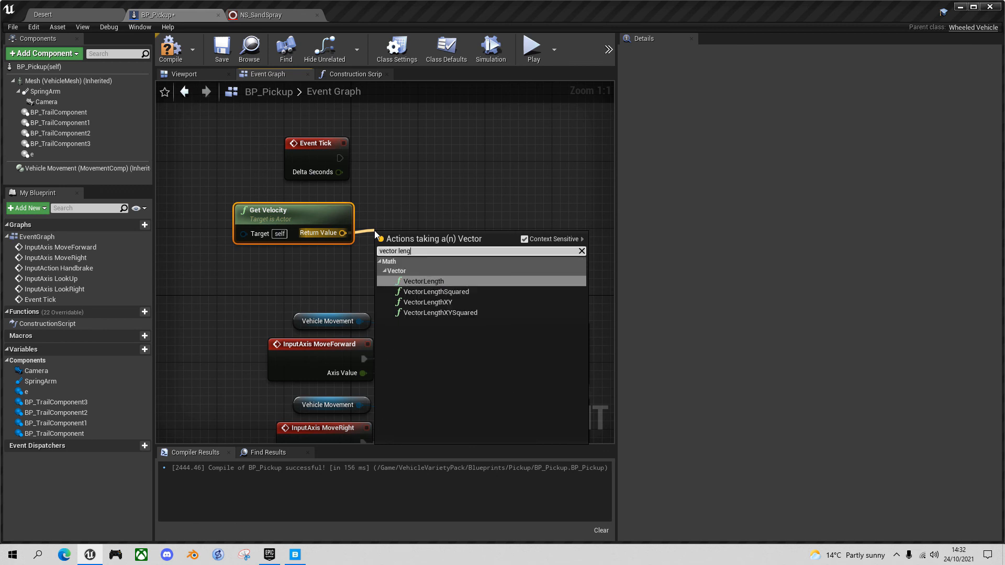
pyautogui.click(442, 281)
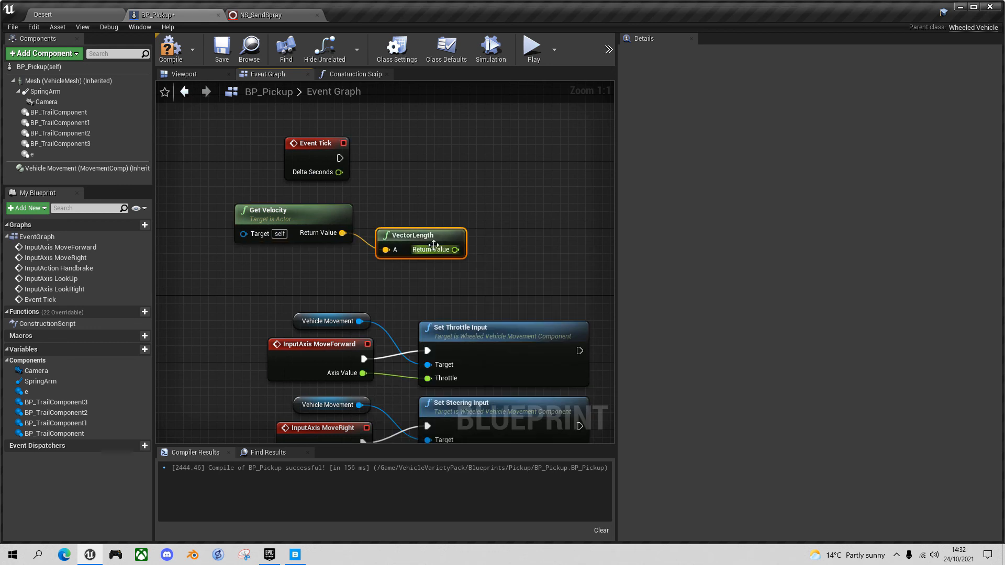
pyautogui.moveTo(412, 271); pyautogui.dragTo(361, 281, button='right')
pyautogui.moveTo(445, 253); pyautogui.dragTo(407, 253, button='right')
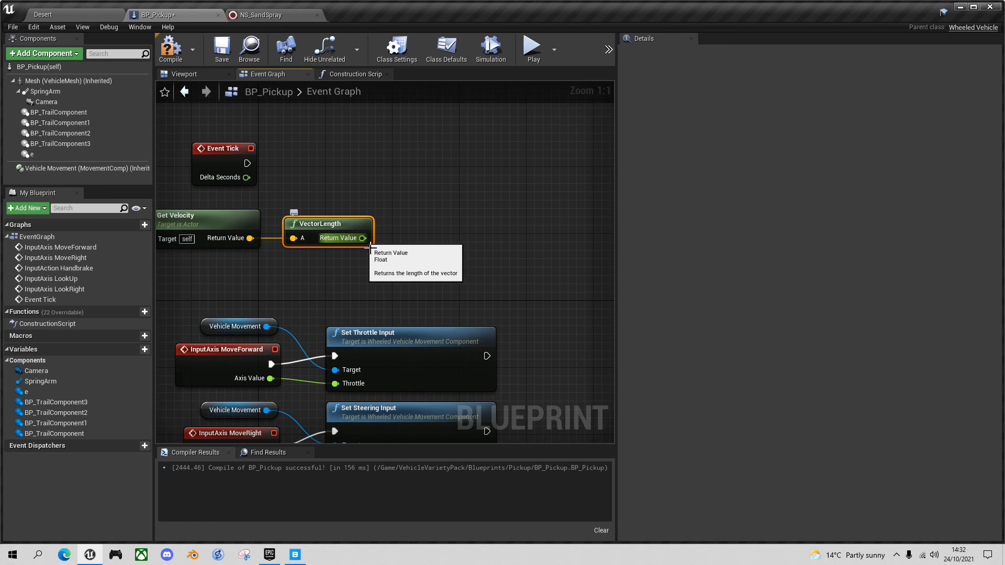
# - Compare the VectorLength result using a float > float node with a threshold of 300
pyautogui.moveTo(368, 244); pyautogui.dragTo(404, 229)
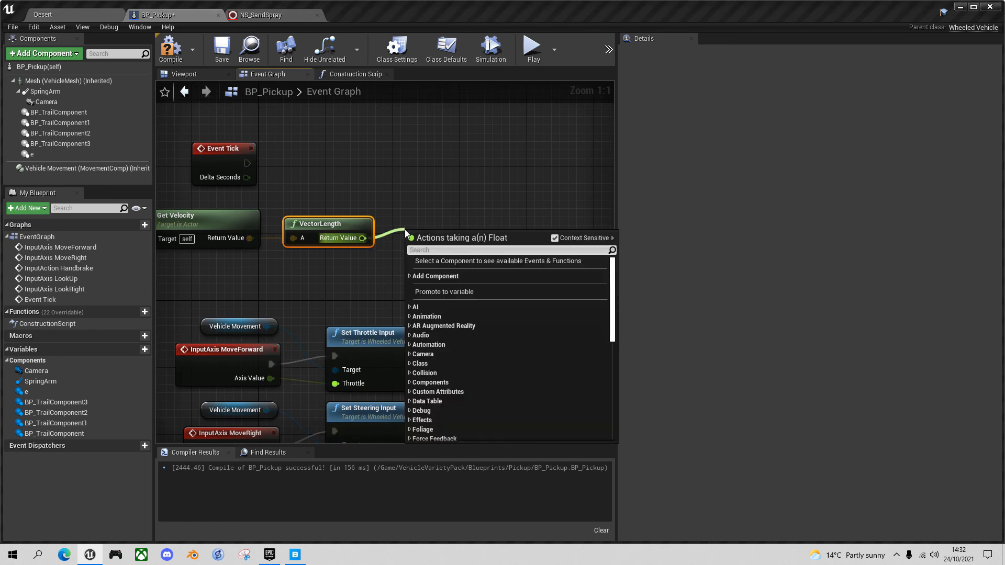
pyautogui.write('>')
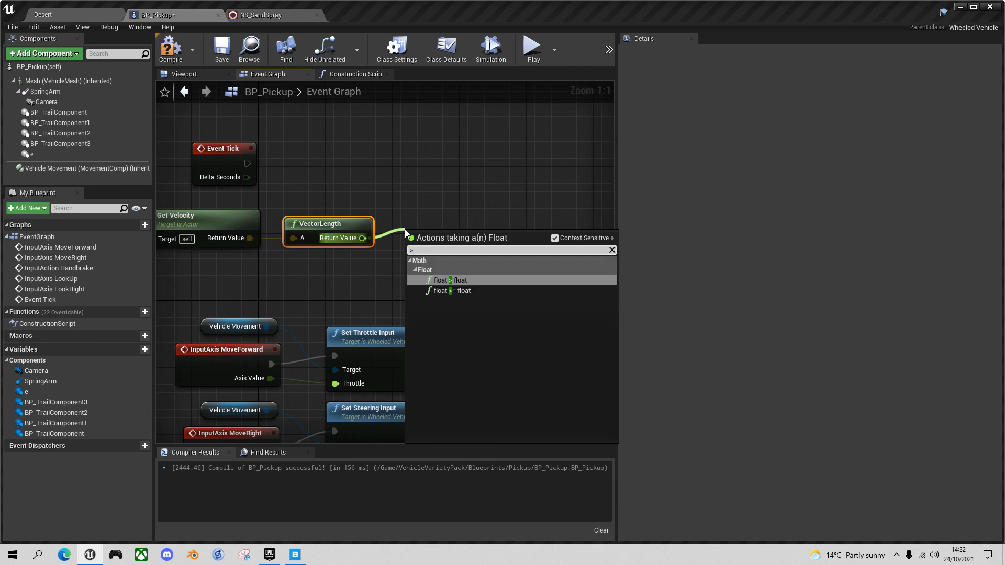
pyautogui.press('Return')
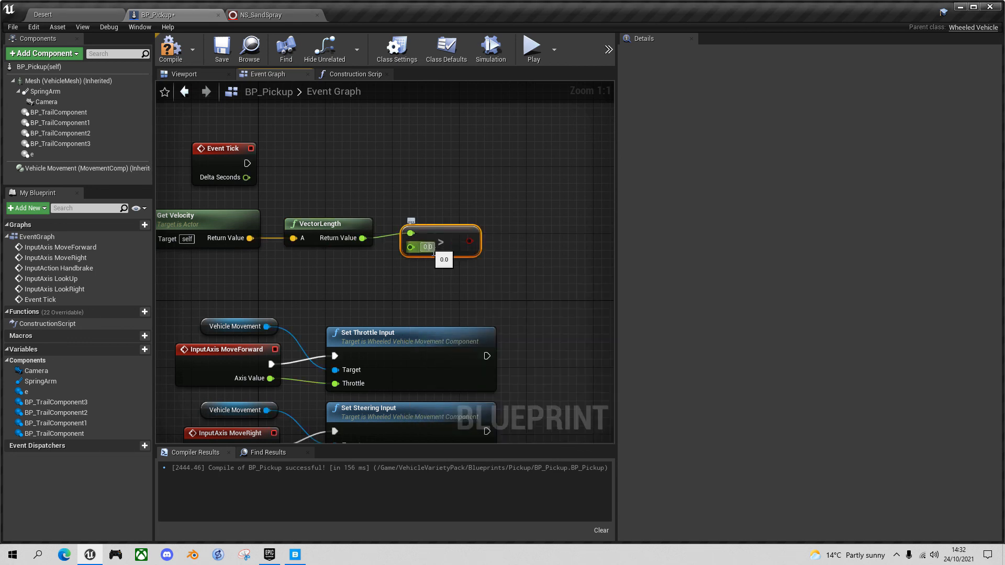
pyautogui.press('Return')
pyautogui.moveTo(447, 187); pyautogui.dragTo(387, 232, button='right')
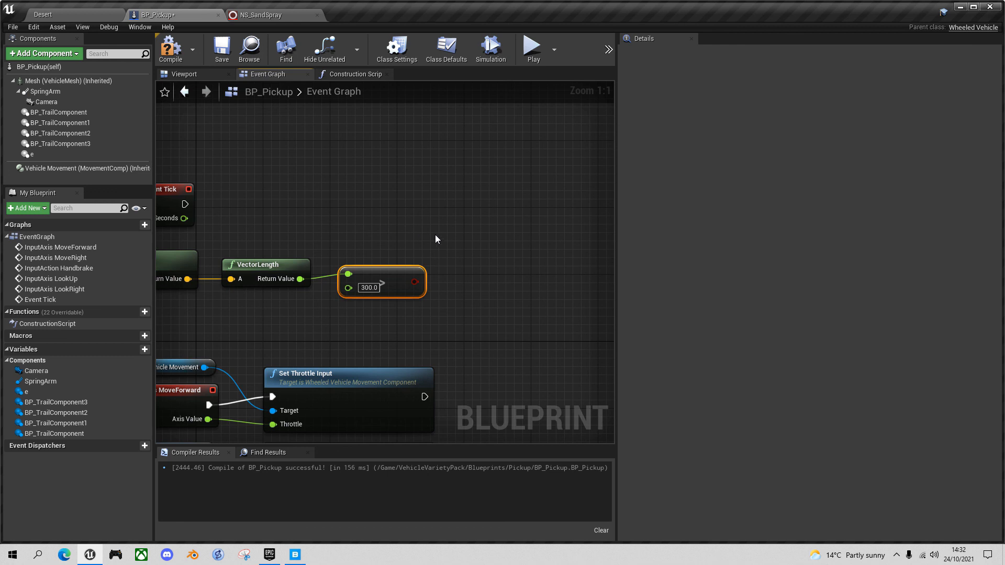
# - Rename the Niagara component e to SandSpray and disable its Auto Activate option
pyautogui.click(40, 155)
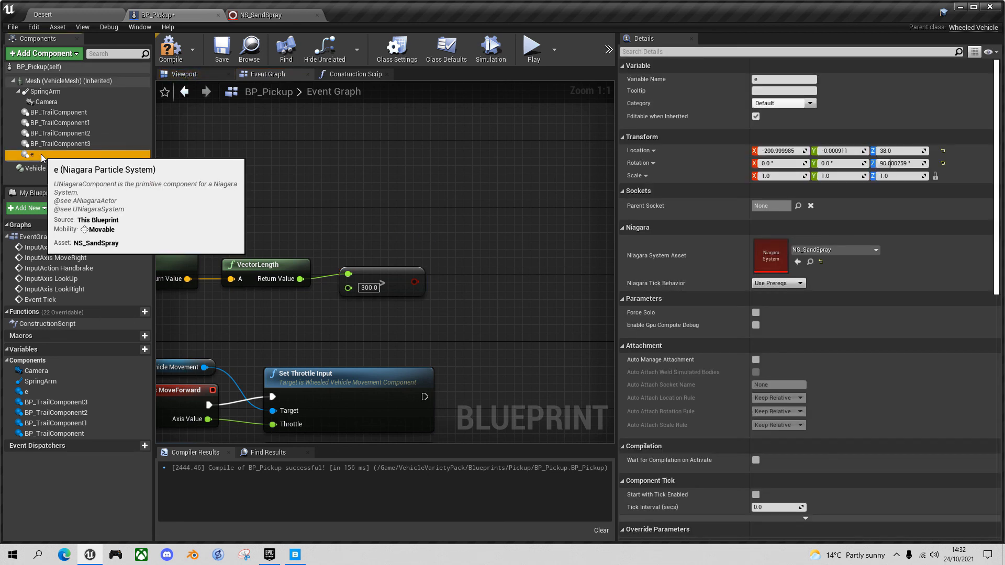
pyautogui.click(41, 154)
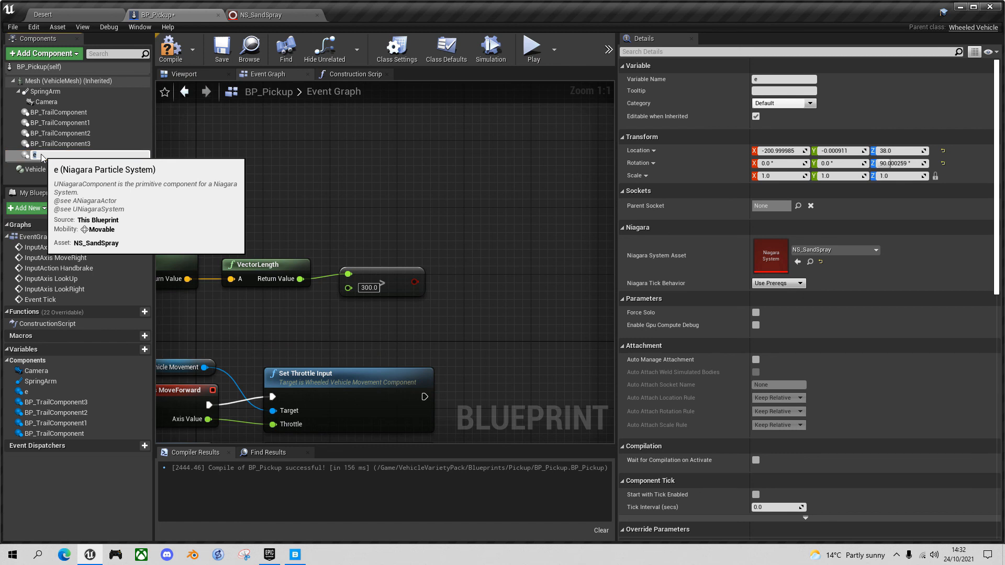
pyautogui.write('SandSpray')
pyautogui.press('Return')
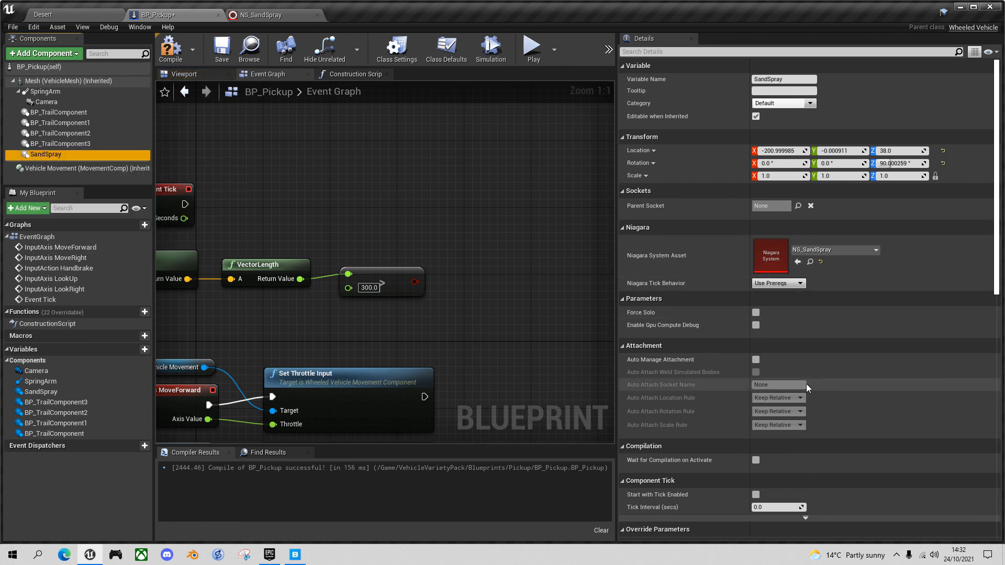
pyautogui.scroll(-1, 698, 389)
pyautogui.scroll(-15, 699, 386)
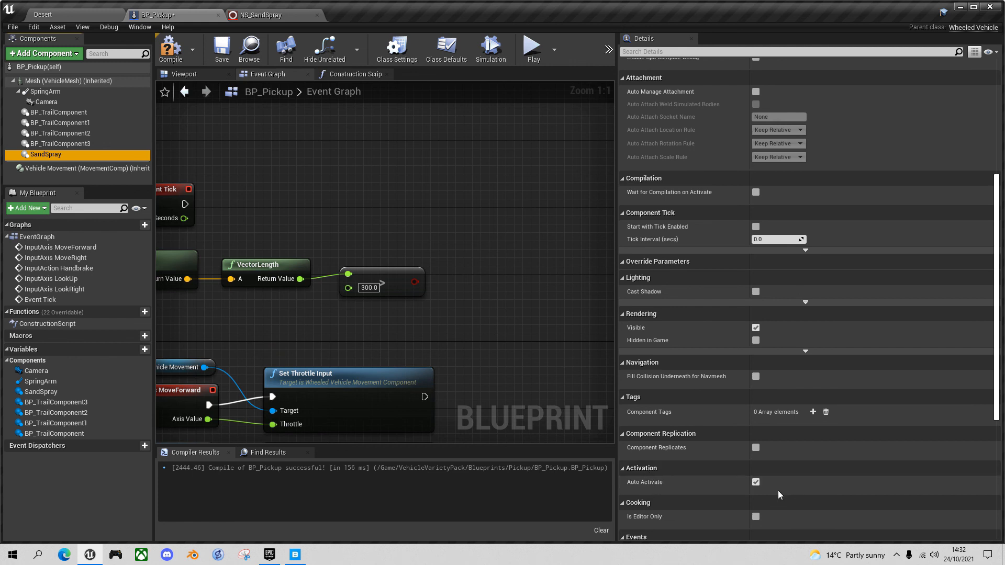
pyautogui.click(755, 482)
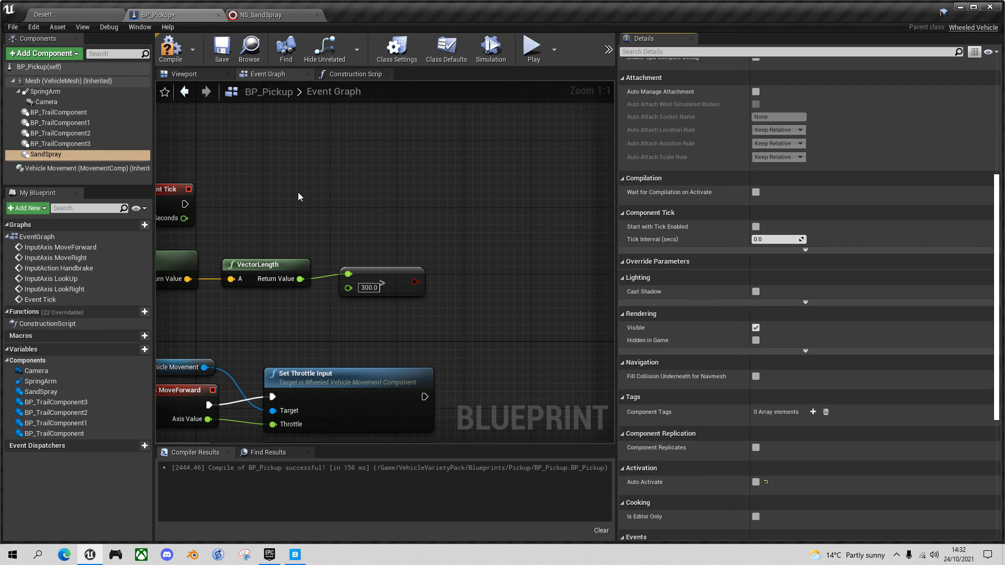
# - Add a Branch node run by Event Tick, with the greater-than comparison's result as its condition
pyautogui.moveTo(340, 185); pyautogui.dragTo(417, 190, button='right')
pyautogui.click(412, 209)
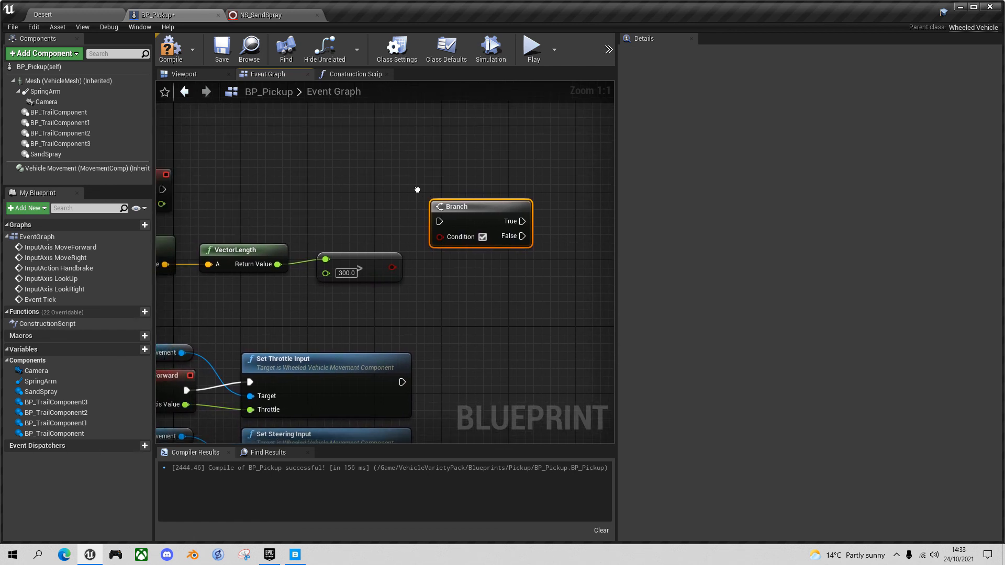
pyautogui.scroll(-1, 417, 190)
pyautogui.moveTo(196, 190); pyautogui.dragTo(456, 197)
pyautogui.moveTo(395, 258); pyautogui.dragTo(432, 210)
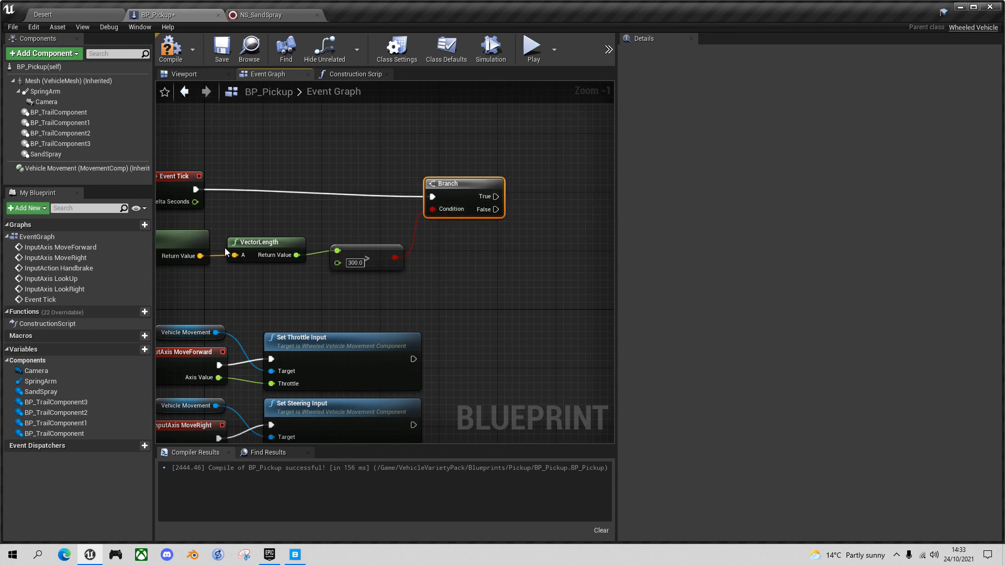
# - Place a reference to the SandSpray component in the graph just below the Branch node
pyautogui.moveTo(466, 261); pyautogui.dragTo(355, 252, button='right')
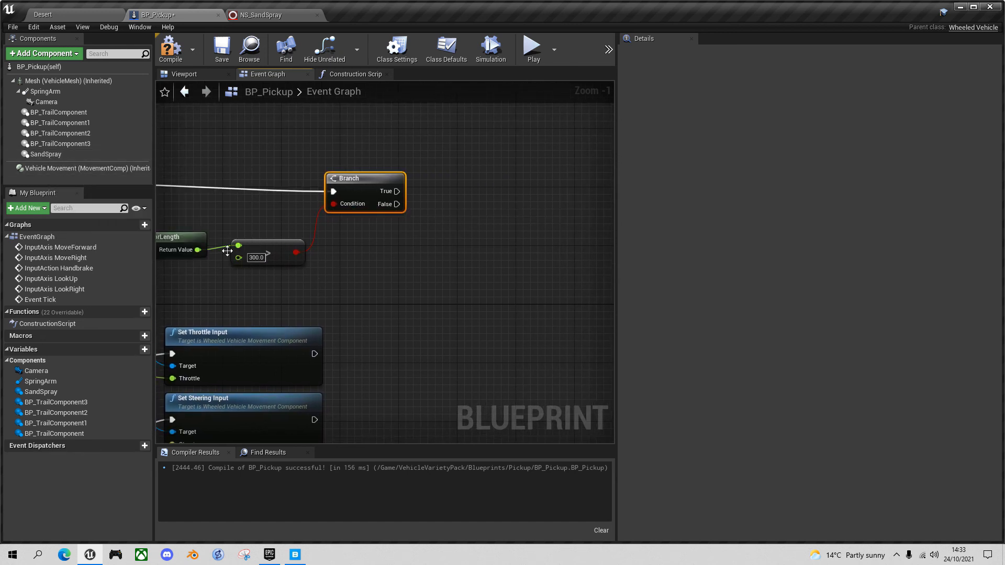
pyautogui.click(49, 156)
pyautogui.moveTo(49, 156); pyautogui.dragTo(348, 233)
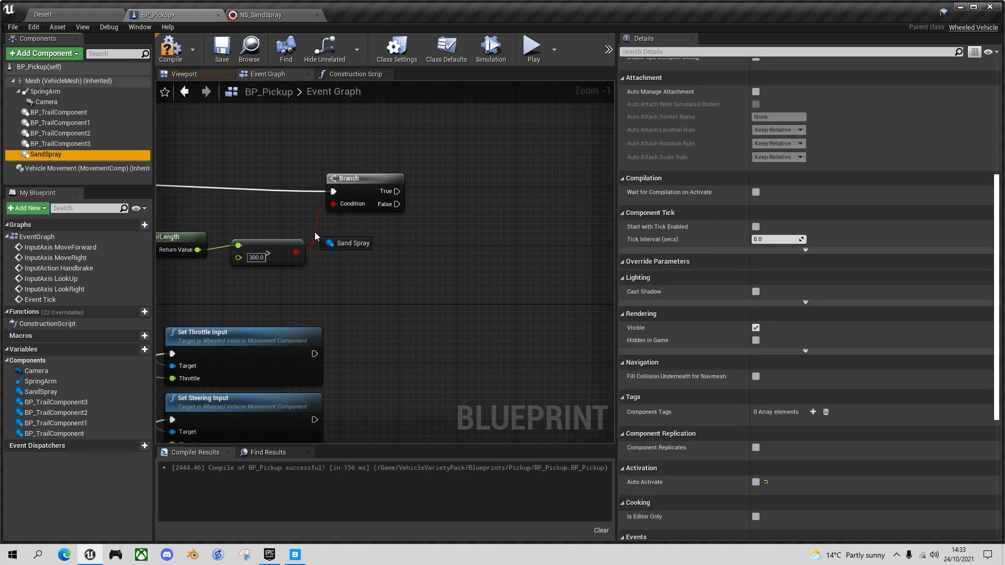
pyautogui.click(349, 238)
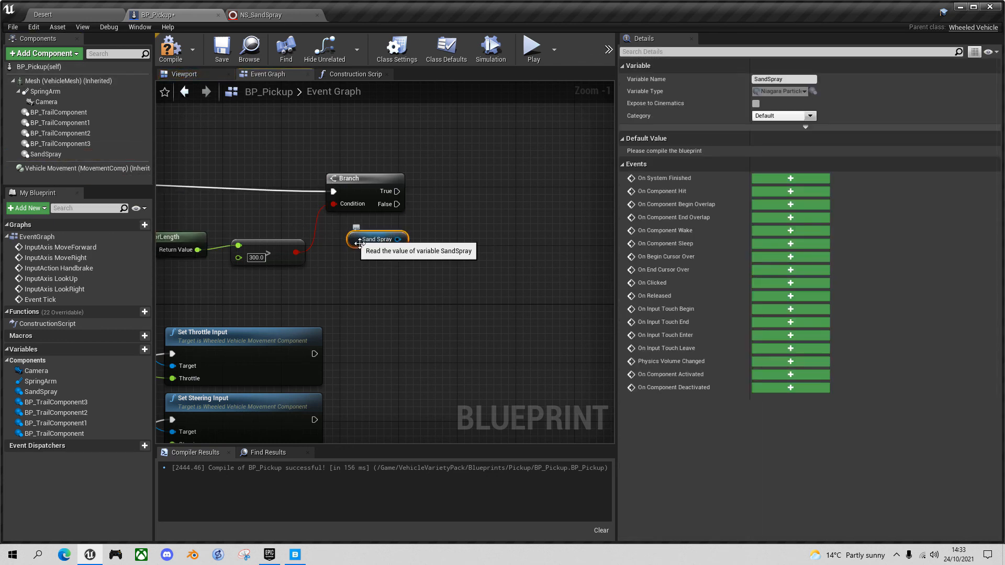
pyautogui.moveTo(372, 243); pyautogui.dragTo(365, 242)
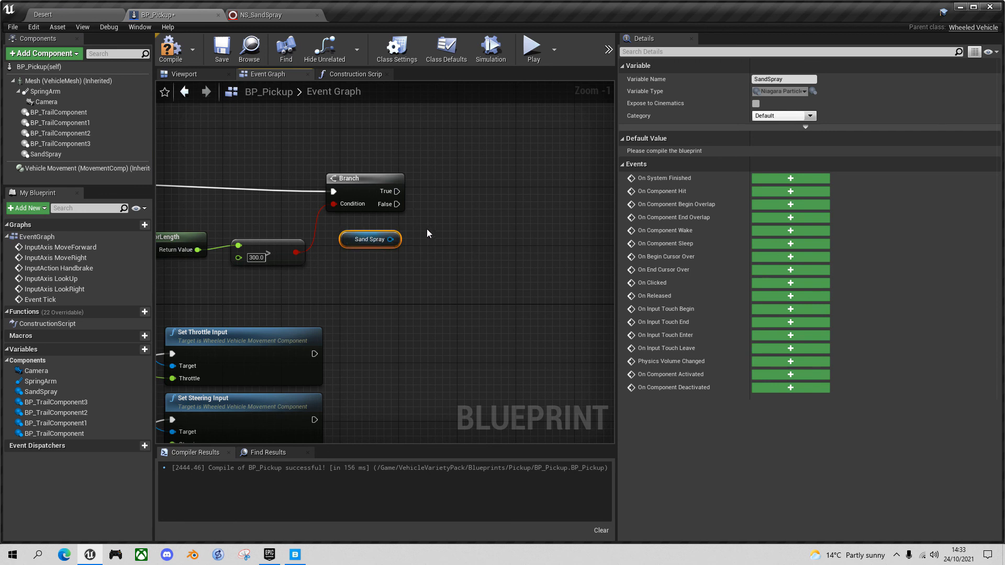
# - Add an Activate node targeting Sand Spray and connect the Branch's True output to it
pyautogui.moveTo(391, 240); pyautogui.dragTo(448, 199)
pyautogui.write('activa')
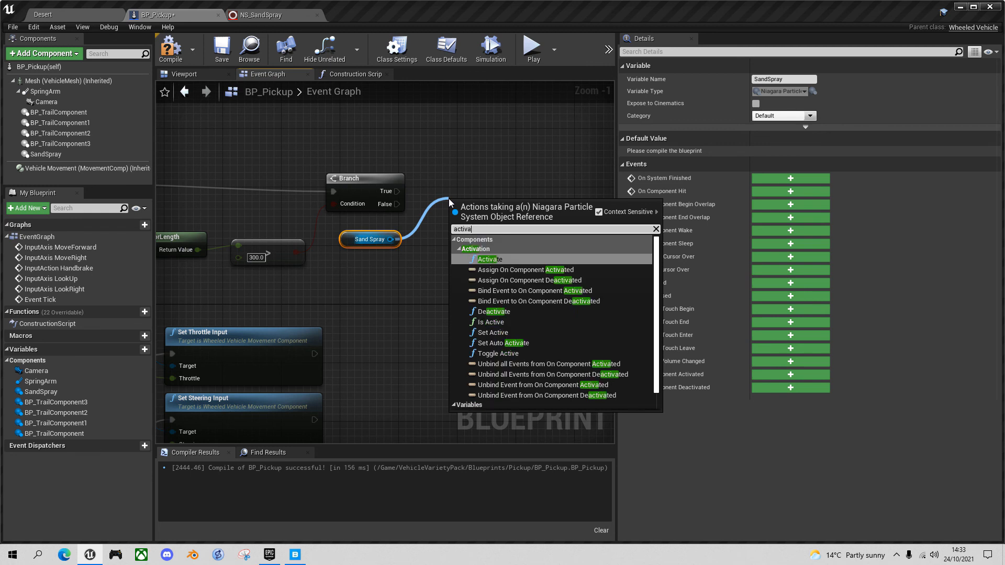
pyautogui.press('Return')
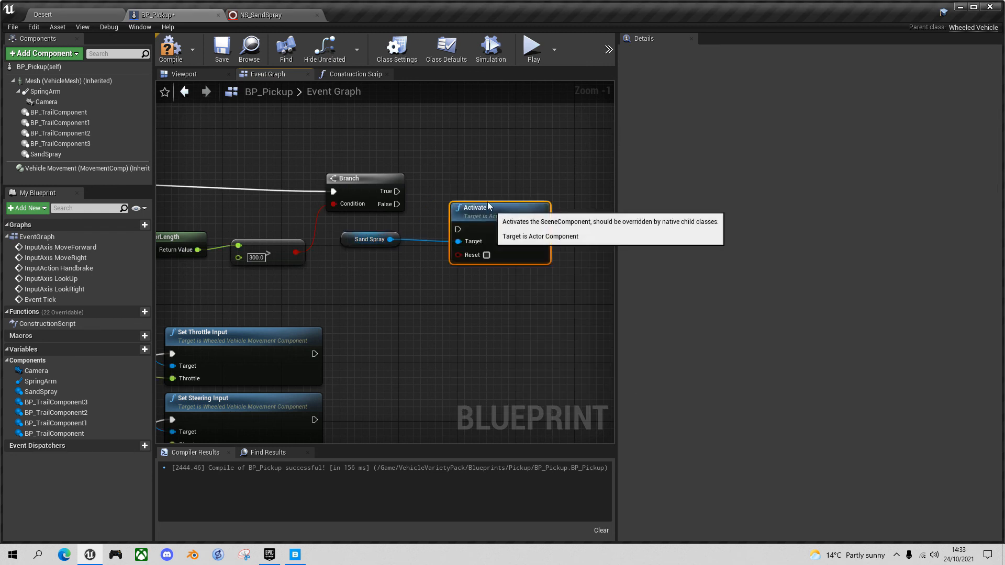
pyautogui.moveTo(488, 205); pyautogui.dragTo(481, 169)
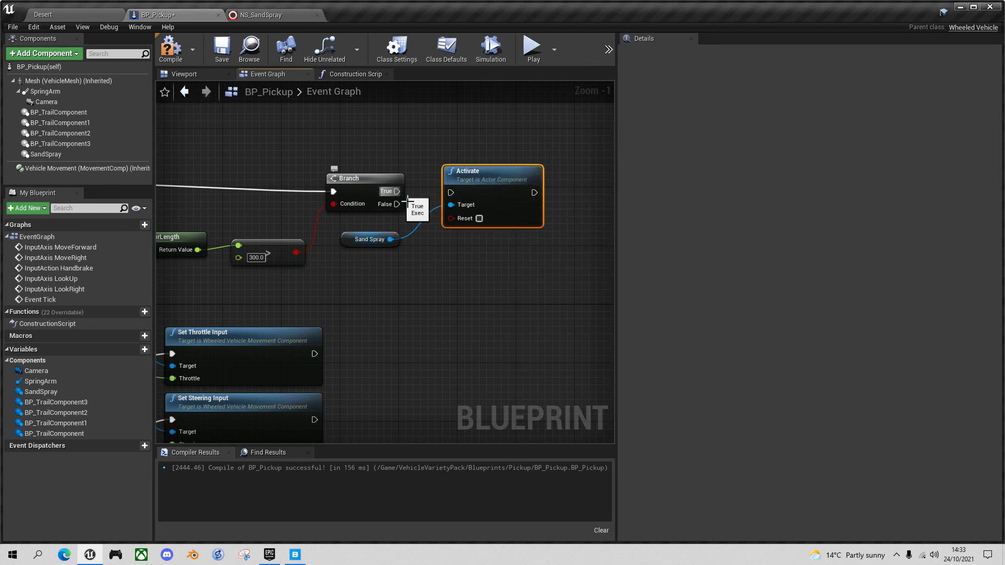
pyautogui.moveTo(407, 201)
pyautogui.mouseDown()
pyautogui.moveTo(398, 195)
pyautogui.moveTo(448, 193)
pyautogui.mouseUp()
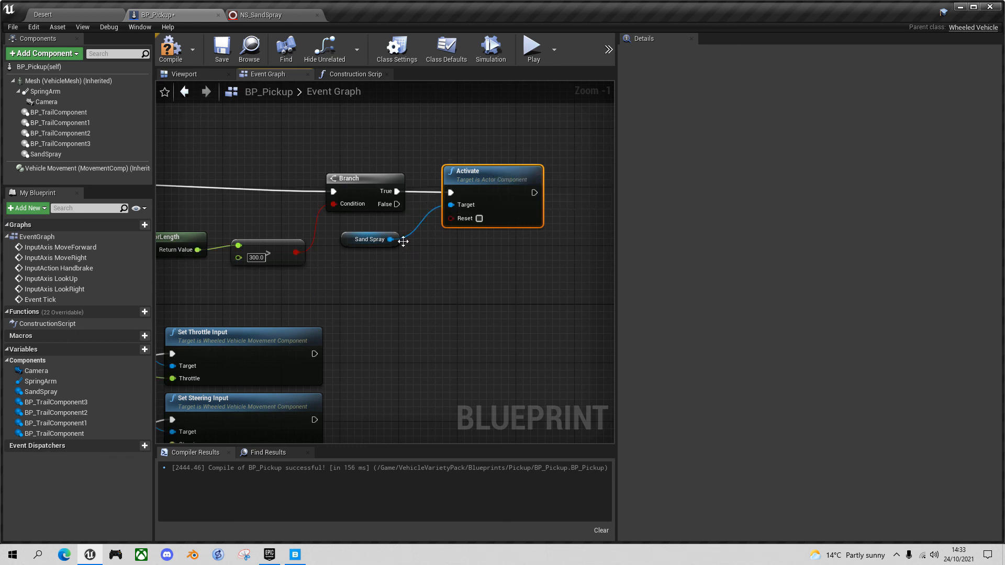
# - Add a Deactivate node targeting Sand Spray below Activate, run it from the Branch's False output, and compile BP_Pickup
pyautogui.moveTo(390, 239); pyautogui.dragTo(451, 290)
pyautogui.write('de')
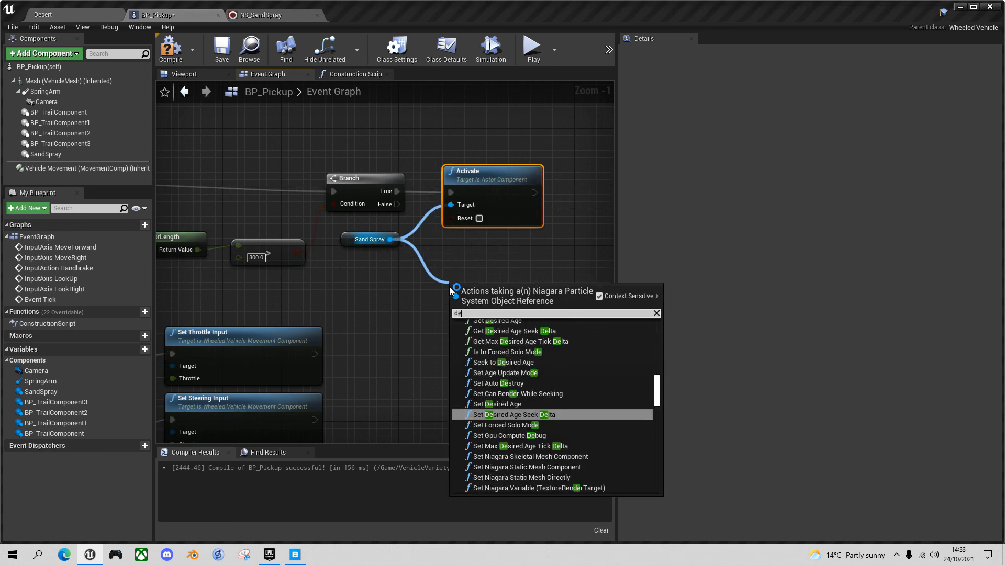
pyautogui.write('act')
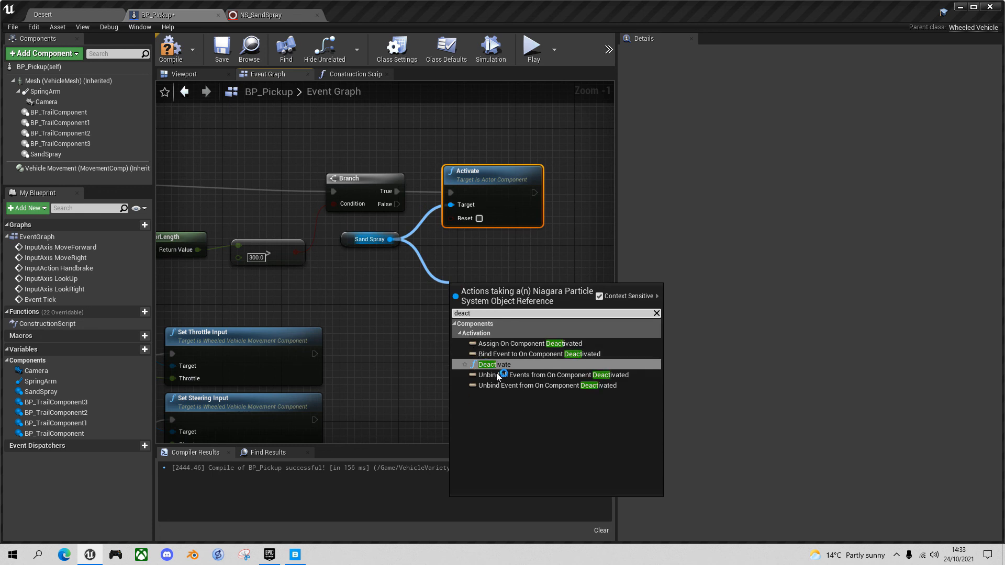
pyautogui.click(494, 369)
pyautogui.moveTo(494, 292); pyautogui.dragTo(494, 263)
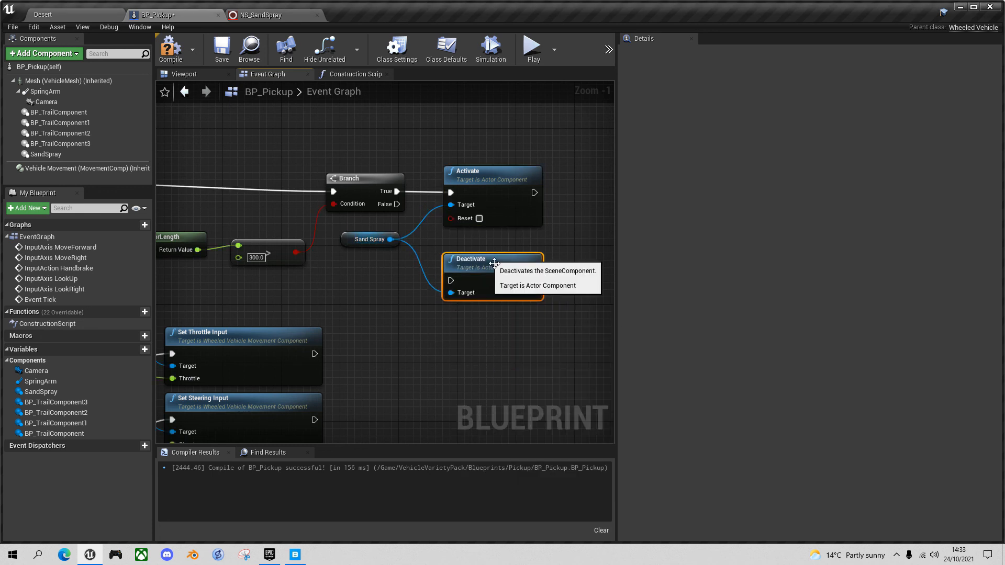
pyautogui.moveTo(396, 204); pyautogui.dragTo(454, 281)
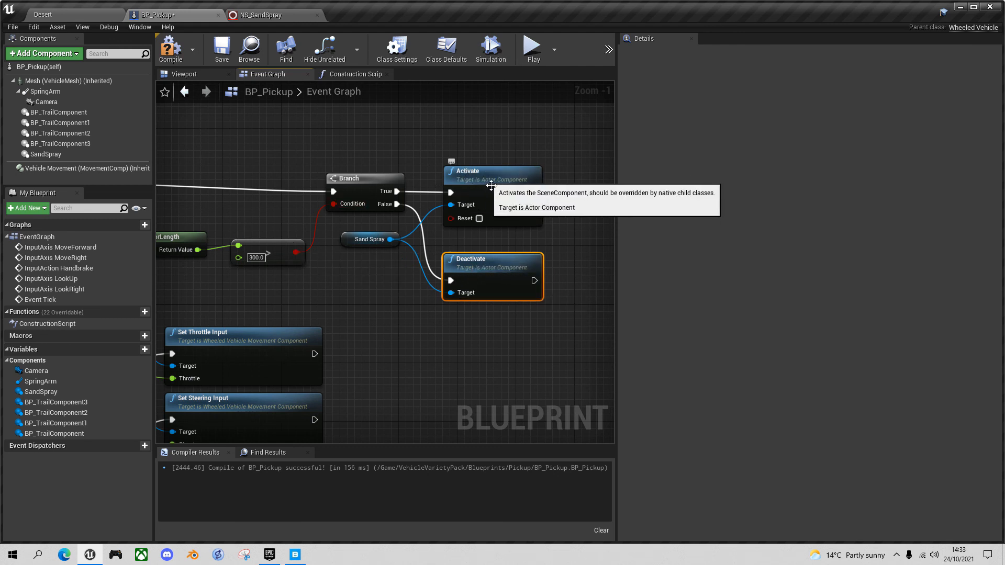
pyautogui.click(168, 45)
# - Play-test the Desert level and drive the pickup at varying speeds to check when the sand spray starts and stops
pyautogui.click(85, 17)
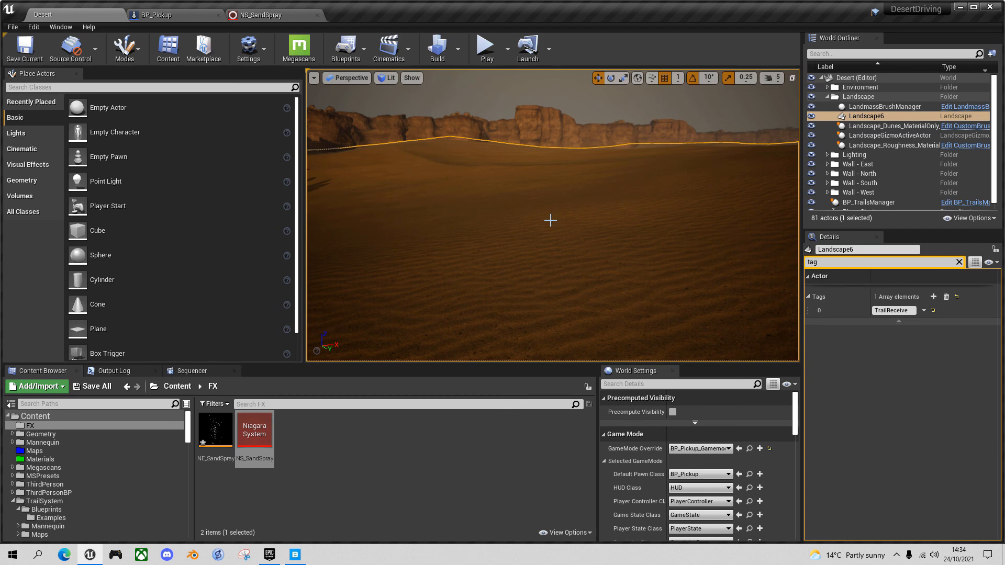
pyautogui.hotkey('alt', 'p')
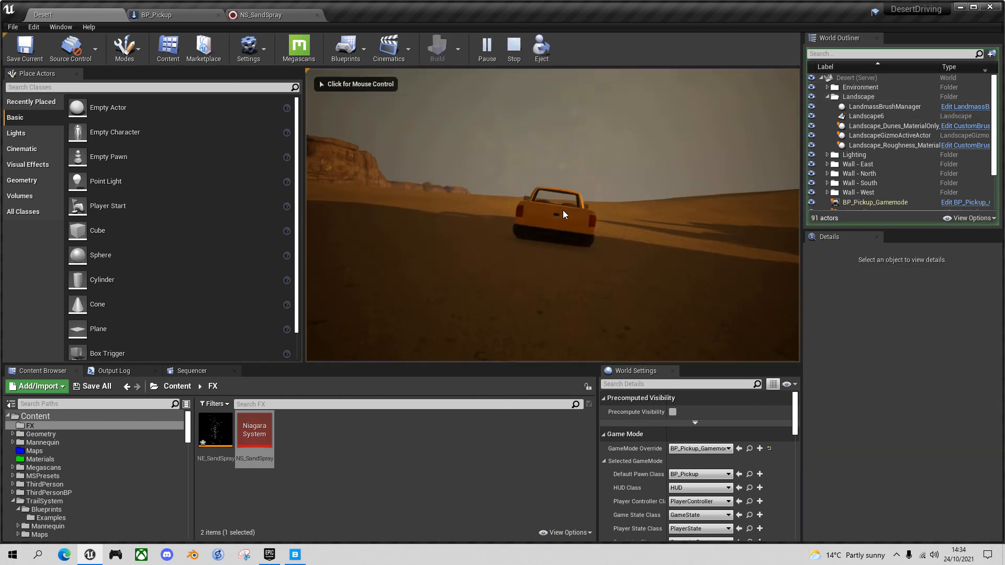
pyautogui.click(563, 215)
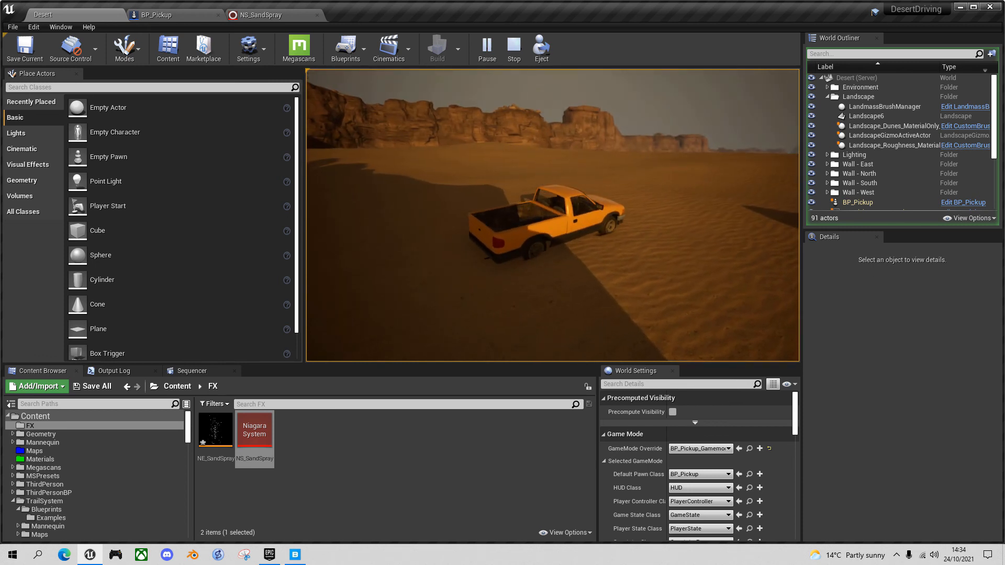
pyautogui.press('w')
pyautogui.press('d')
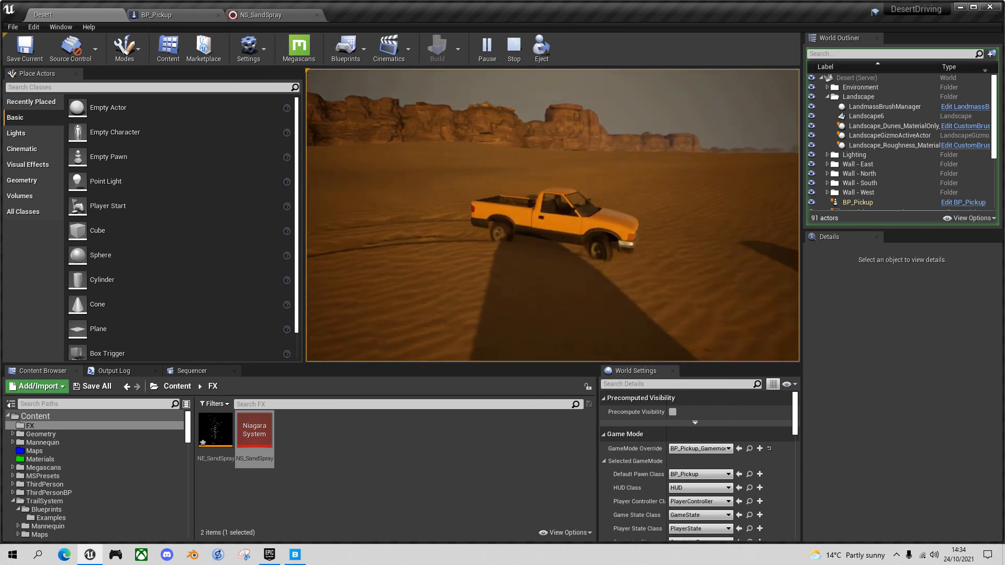
pyautogui.press('w')
pyautogui.press('d')
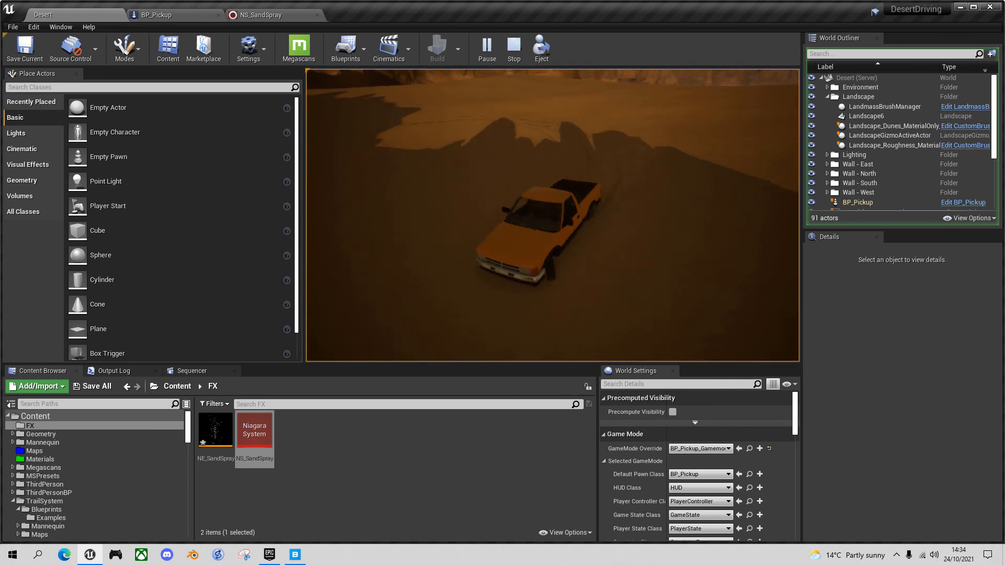
pyautogui.press('w')
pyautogui.press('a')
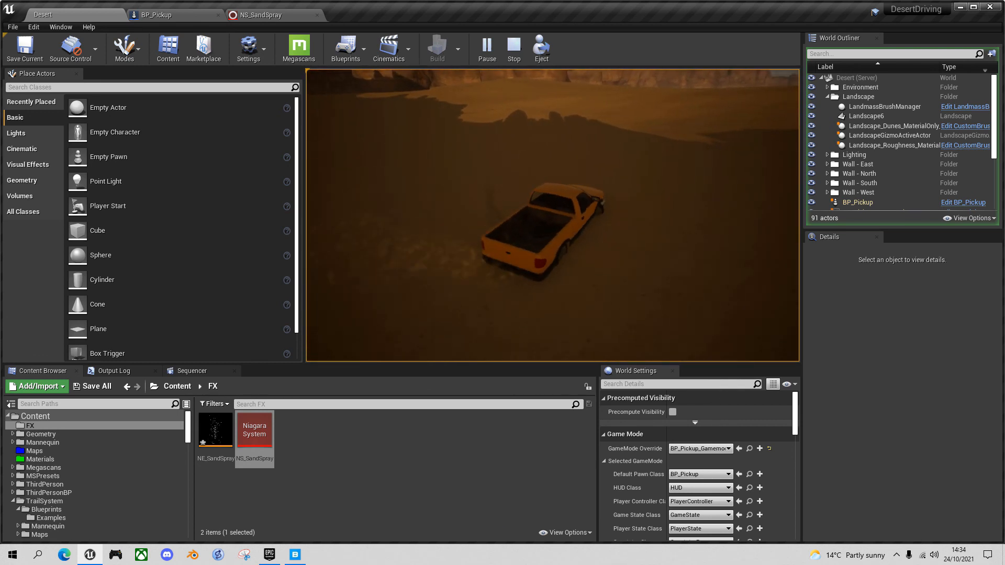
pyautogui.press('w')
pyautogui.press('d')
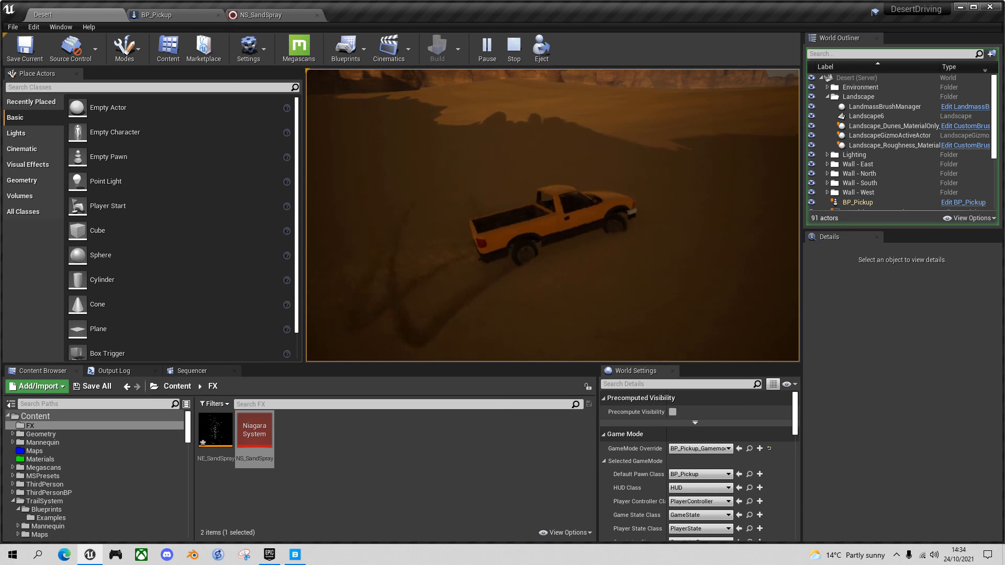
pyautogui.press('w')
pyautogui.press('d')
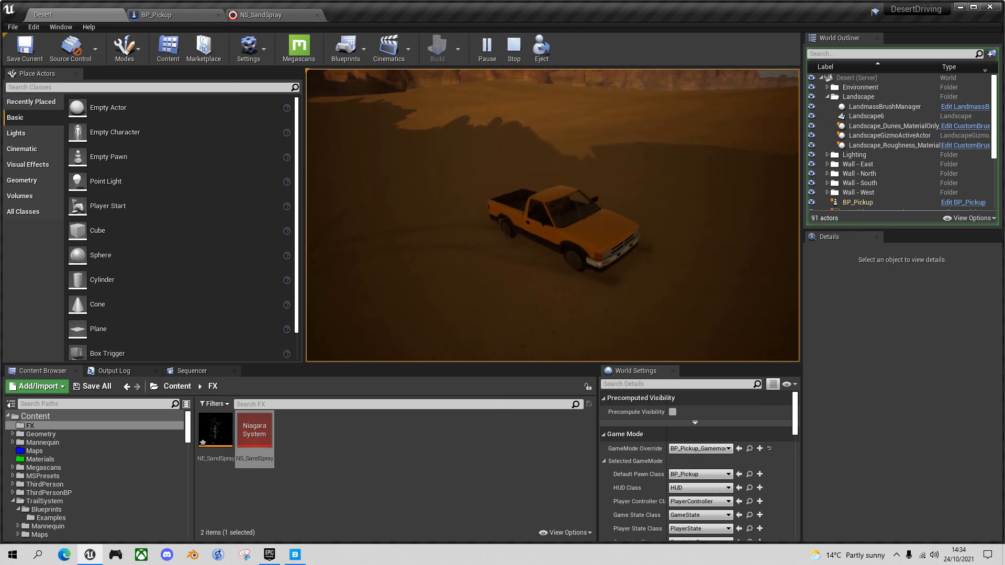
pyautogui.press('s')
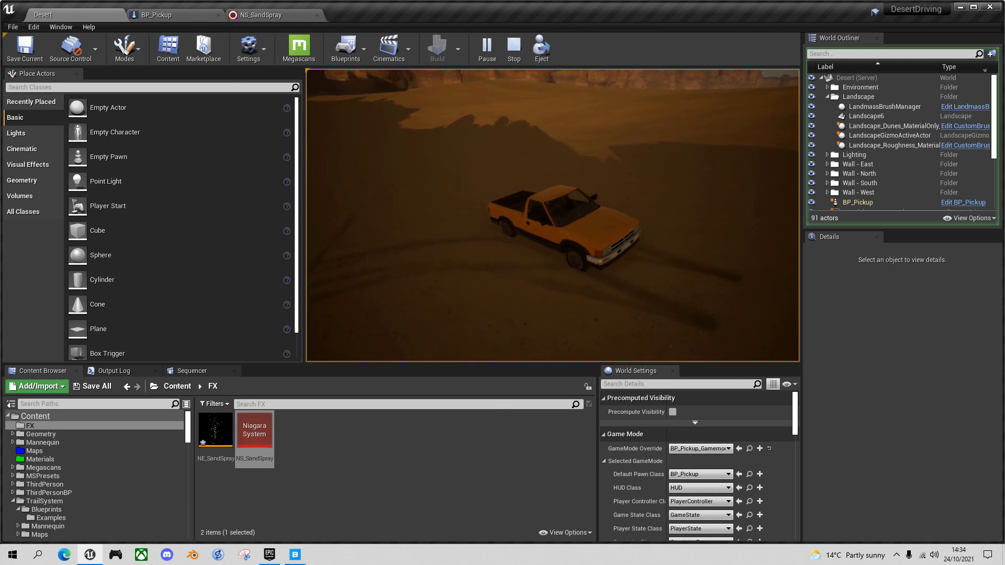
pyautogui.press('w')
pyautogui.press('a')
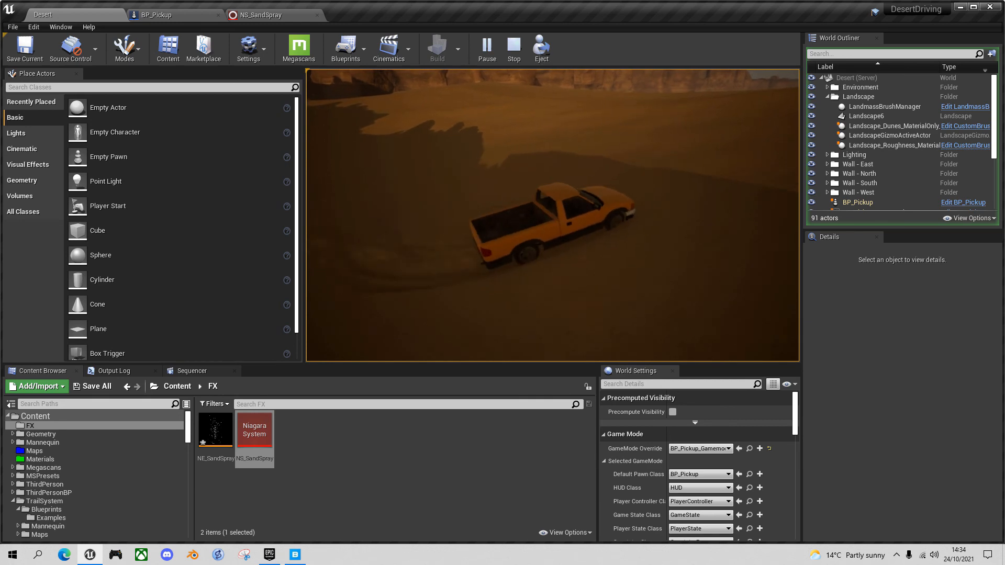
# - Make the running game full screen and drive the pickup across the dunes, turning both ways, to examine its wheel trails and sand spray
pyautogui.press('F11')
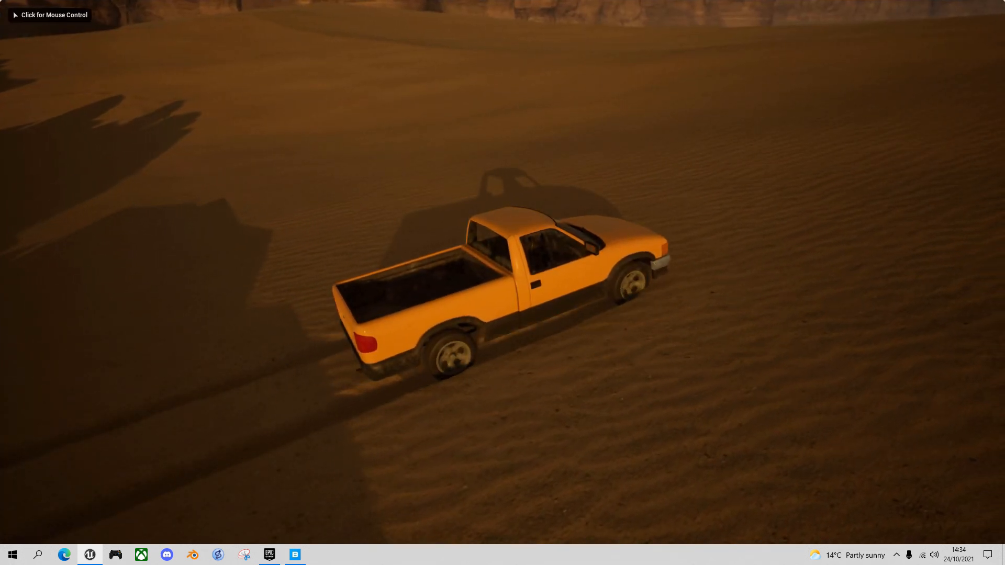
pyautogui.click(502, 282)
pyautogui.press('w')
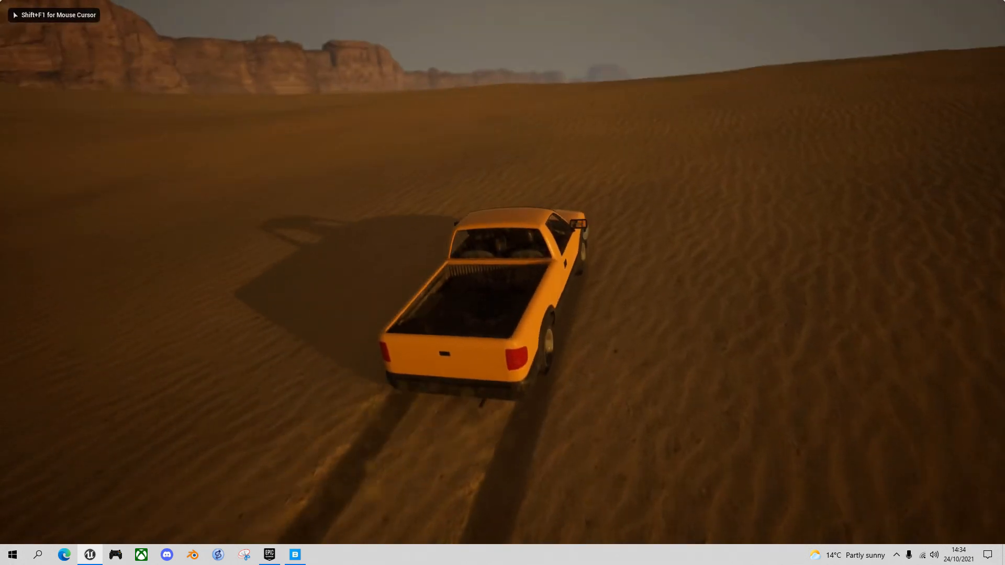
pyautogui.press('w')
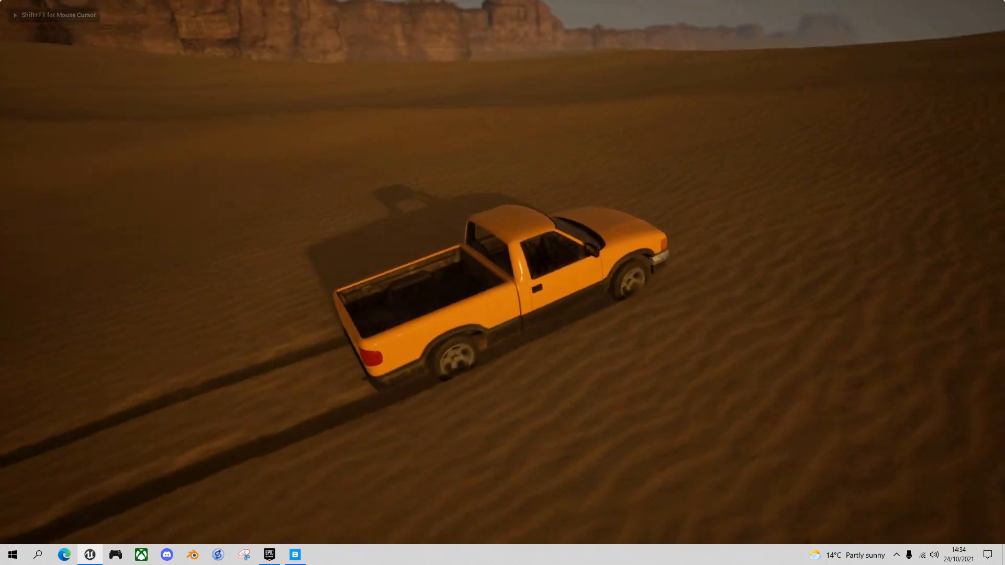
pyautogui.press('w')
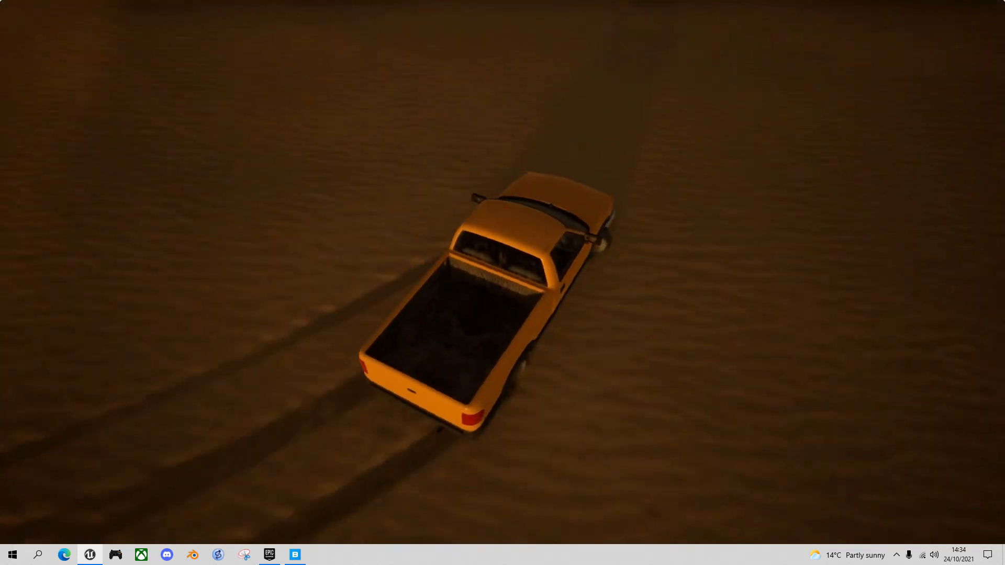
pyautogui.press('w')
pyautogui.press('d')
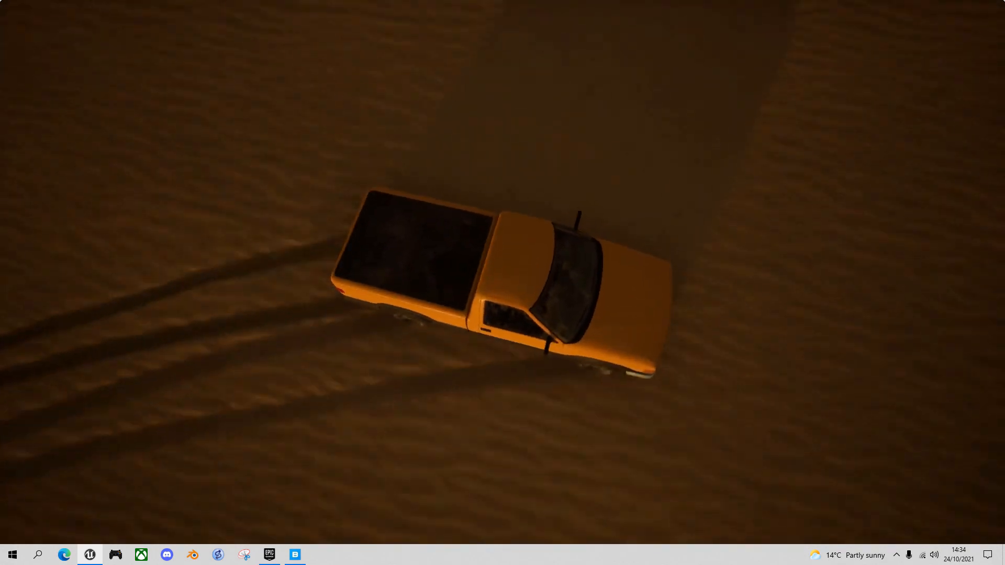
pyautogui.press('w')
pyautogui.press('a')
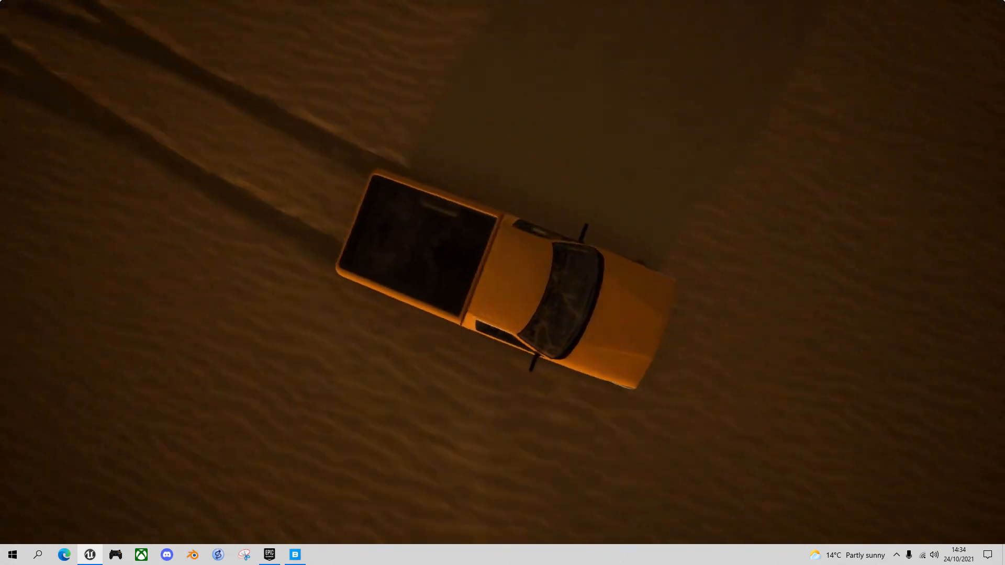
pyautogui.press('w')
pyautogui.press('a')
pyautogui.press('d')
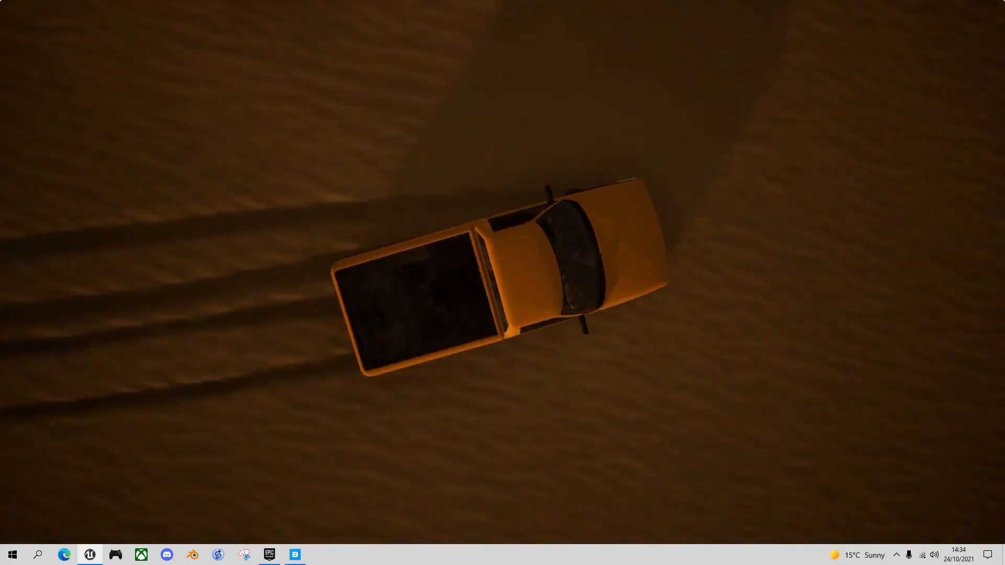
pyautogui.press('w')
pyautogui.press('d')
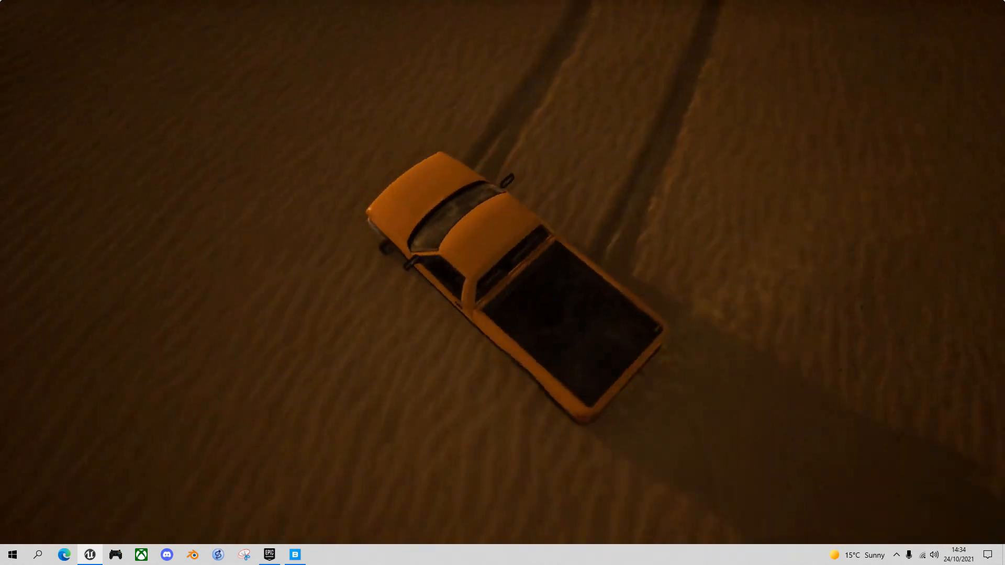
pyautogui.press('w')
pyautogui.press('a')
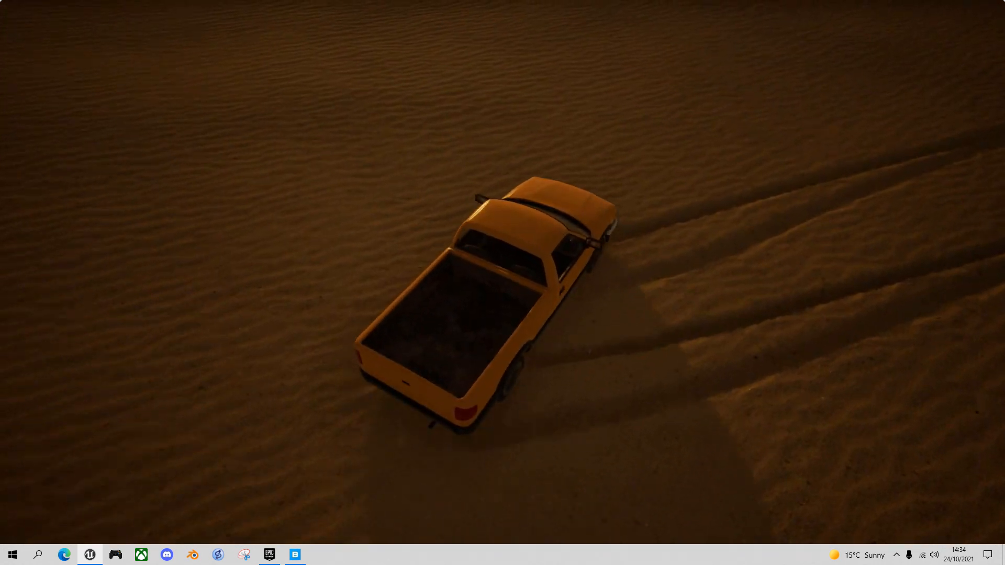
pyautogui.press('w')
pyautogui.press('a')
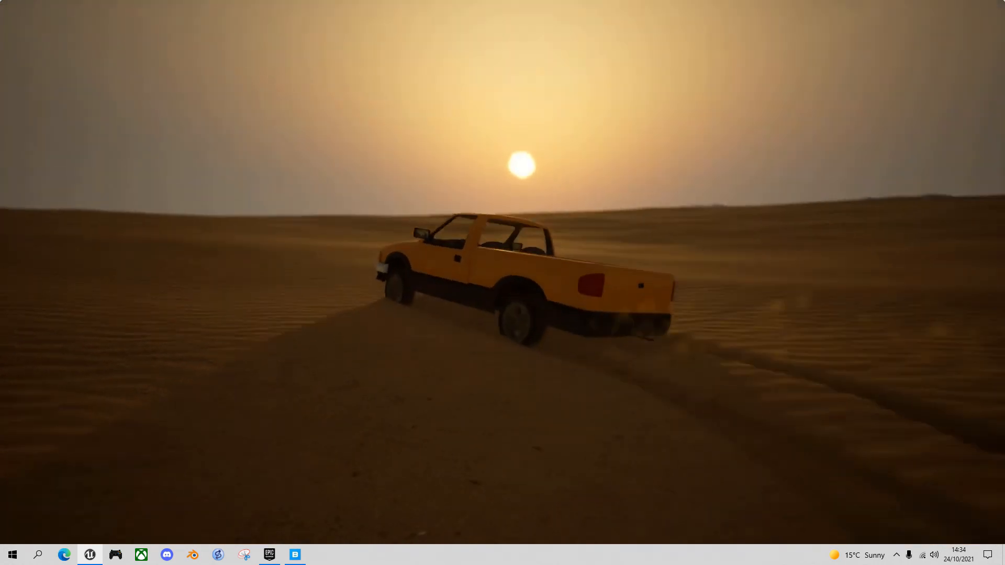
pyautogui.press('w')
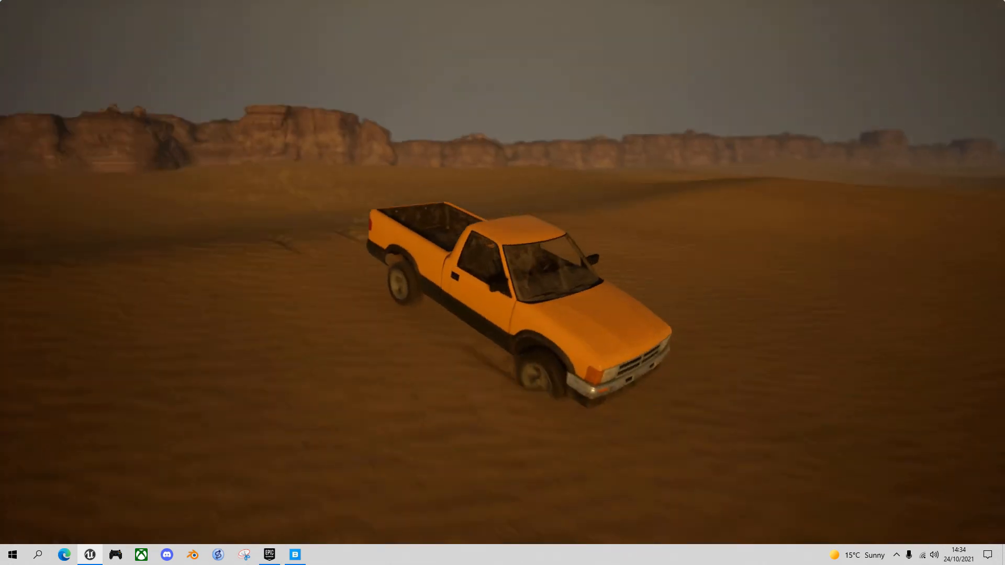
pyautogui.press('w')
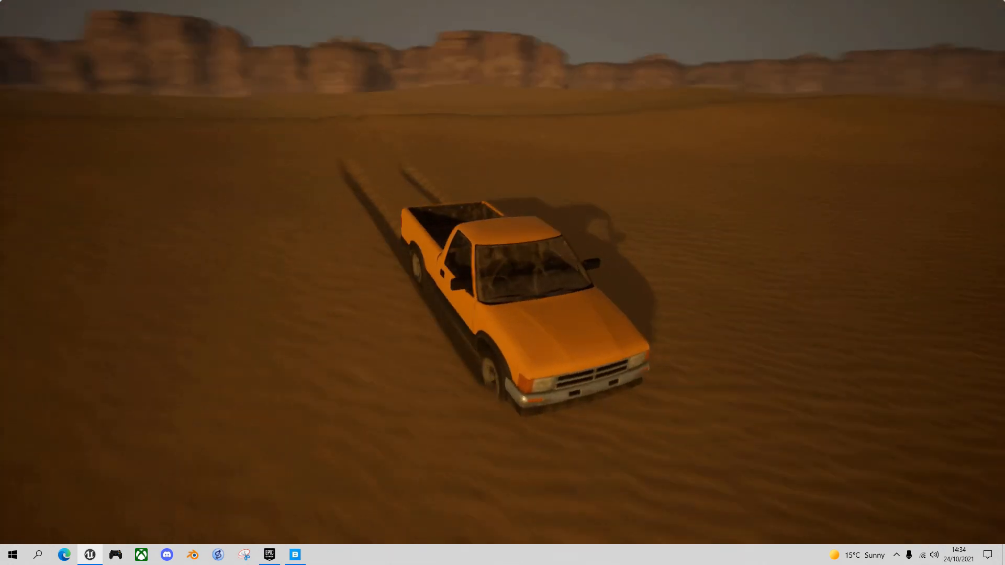
pyautogui.press('w')
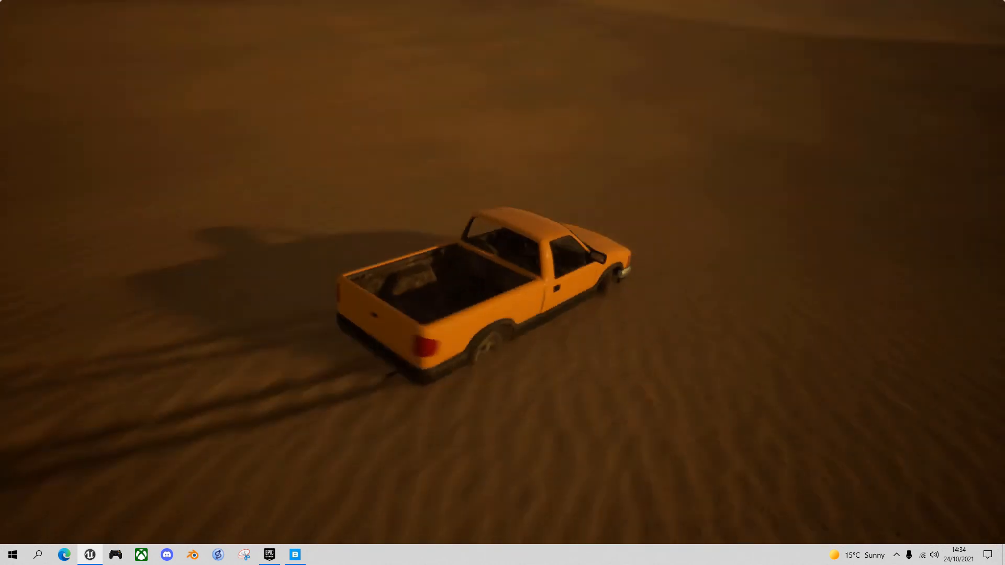
pyautogui.press('a')
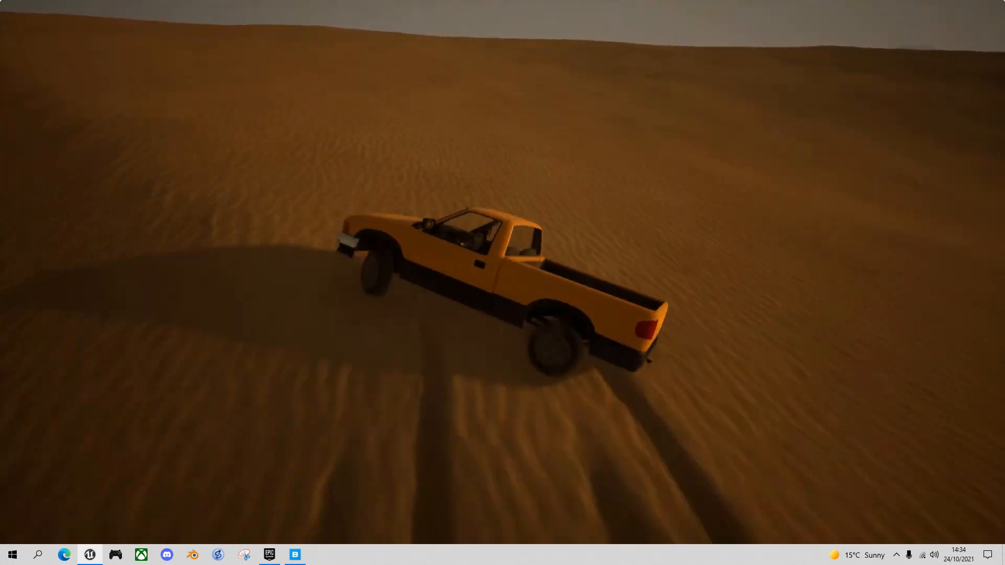